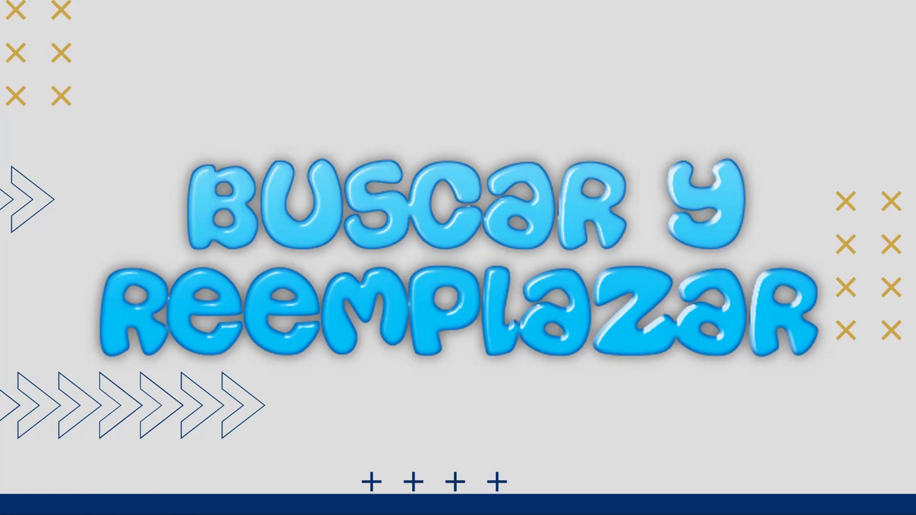
- Advance past the 'Buscar y seleccionar celdas' slide to the 'Siga estos pasos' step 1 slide
{"action": "mouse_move", "coordinate": [145, 504]}
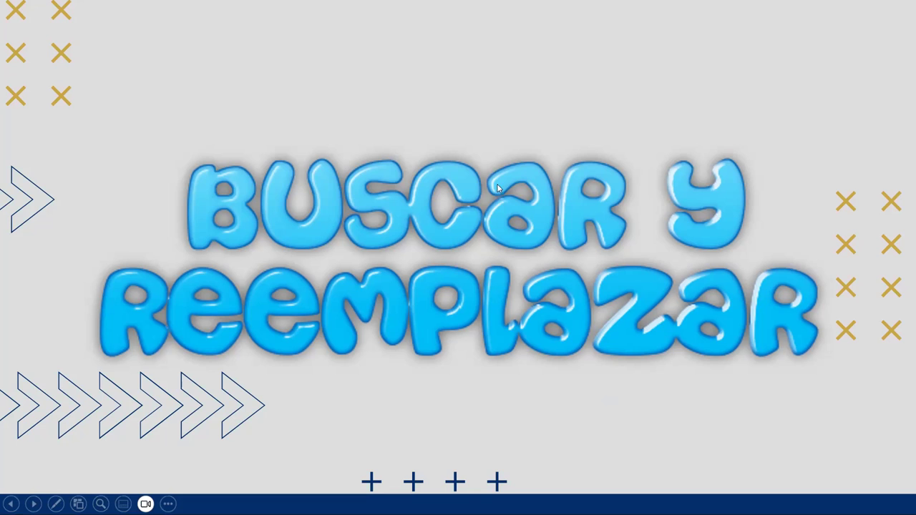
{"action": "left_click", "coordinate": [511, 237]}
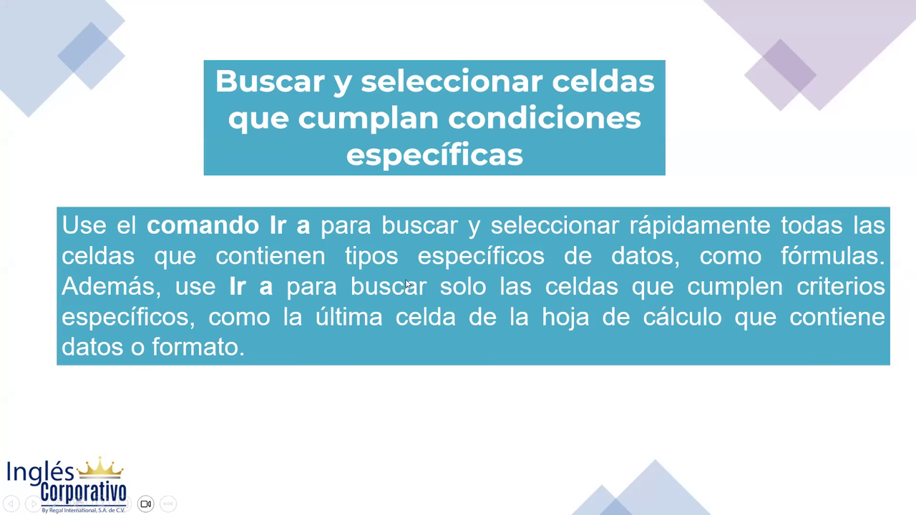
{"action": "left_click", "coordinate": [313, 213]}
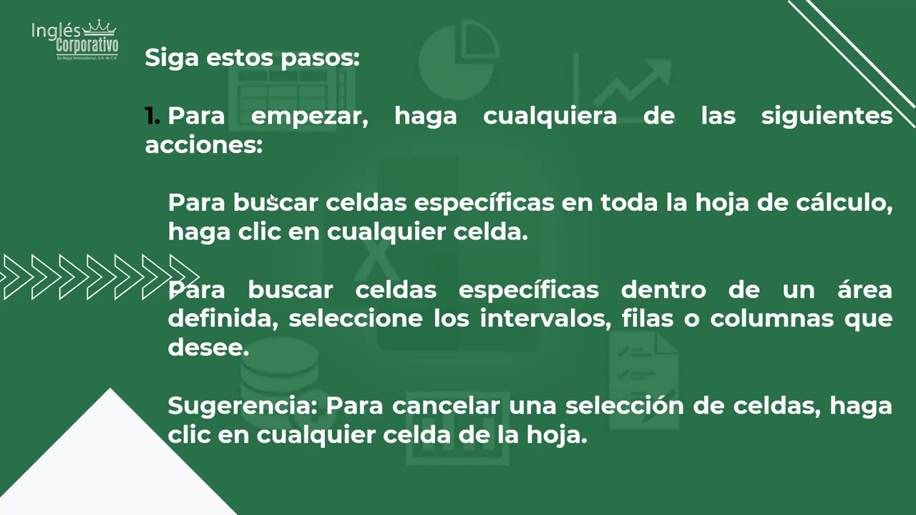
- Advance to the steps 2–4 slide showing the Edición group picture and CTRL+G
{"action": "left_click", "coordinate": [463, 149]}
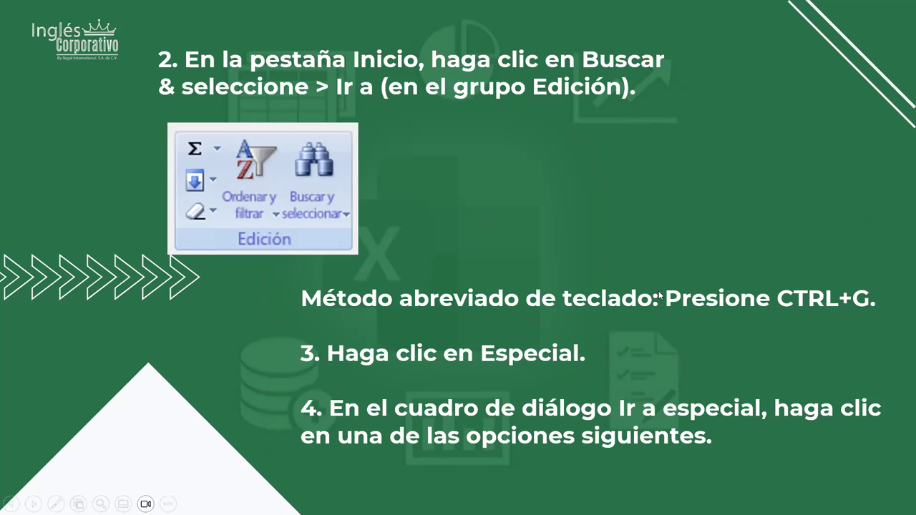
- Advance through the option tables to the Región actual, Matriz actual and Objetos slide
{"action": "left_click", "coordinate": [634, 185]}
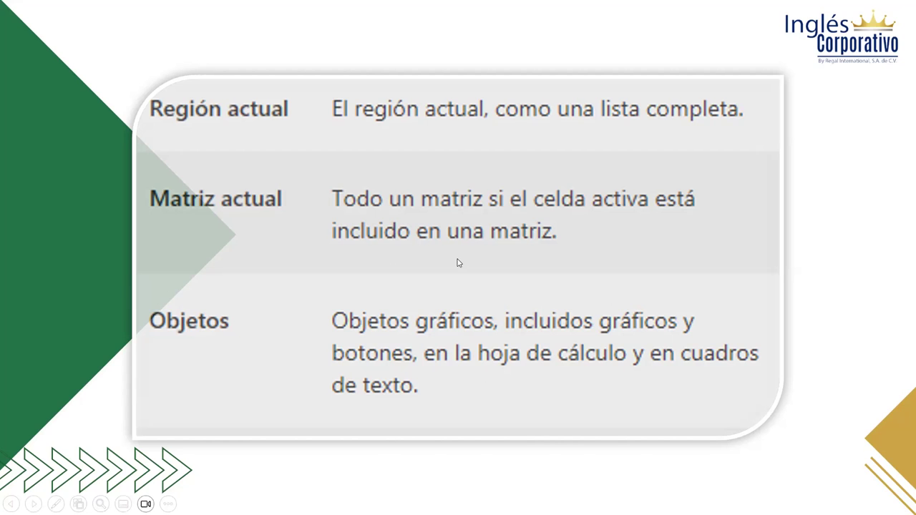
- Step through Diferencias de fila, Diferencias de columna, Precedentes and Dependientes to the Última celda slide
{"action": "key", "text": "Right"}
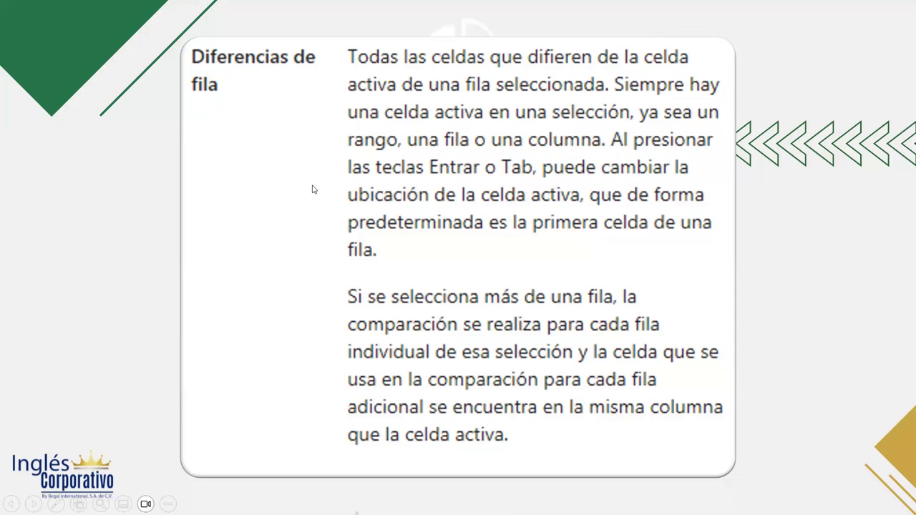
{"action": "left_click", "coordinate": [325, 279]}
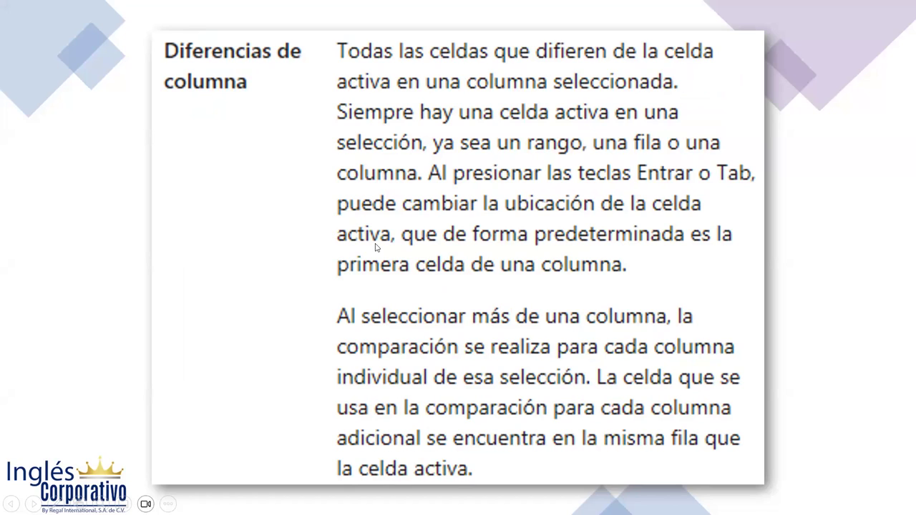
{"action": "left_click", "coordinate": [489, 272]}
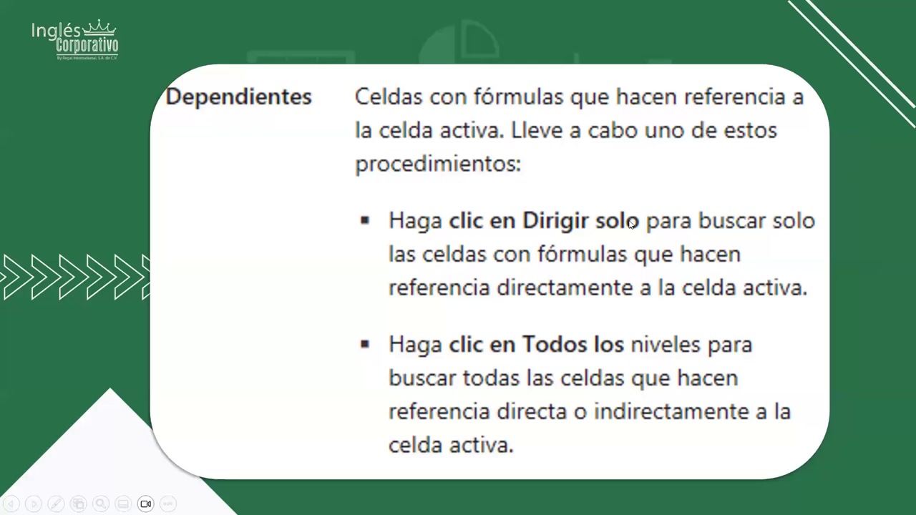
{"action": "left_click", "coordinate": [631, 223]}
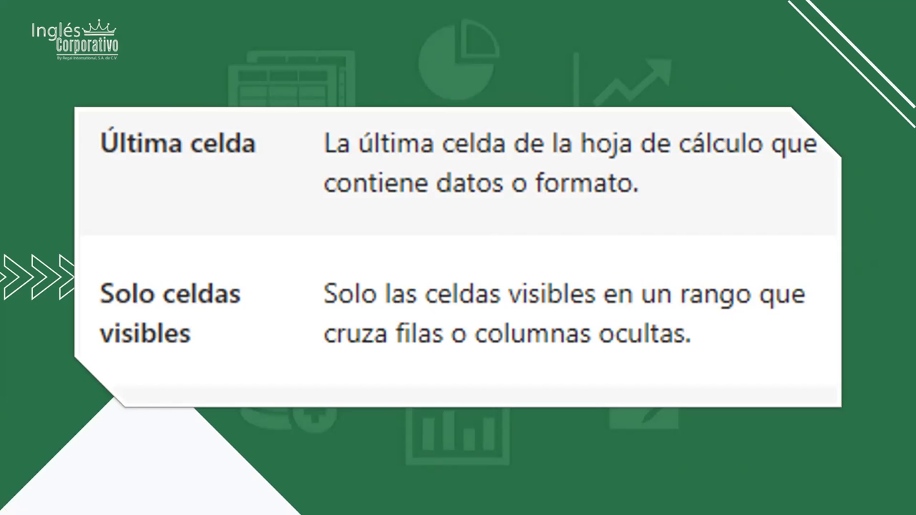
- Step through Formatos condicionales to the Validación de datos slide with its Todo and Igual choices
{"action": "key", "text": "Right"}
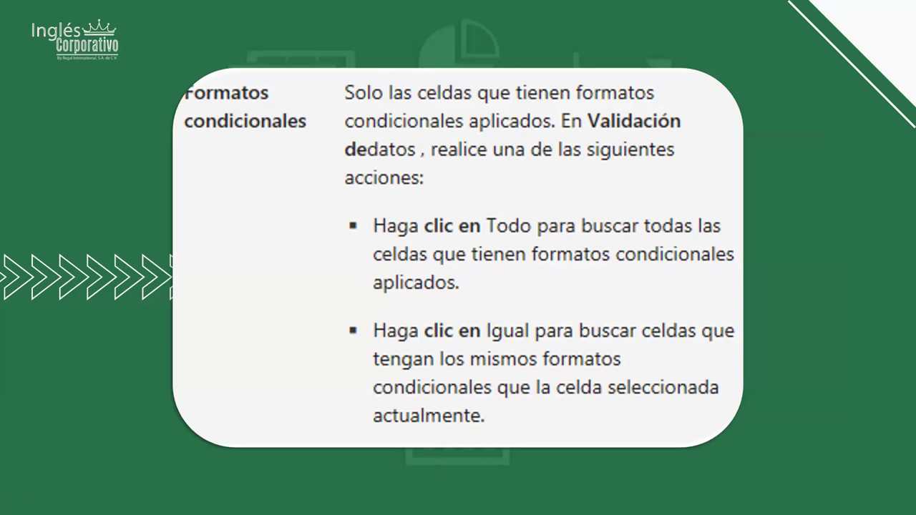
{"action": "key", "text": "Right"}
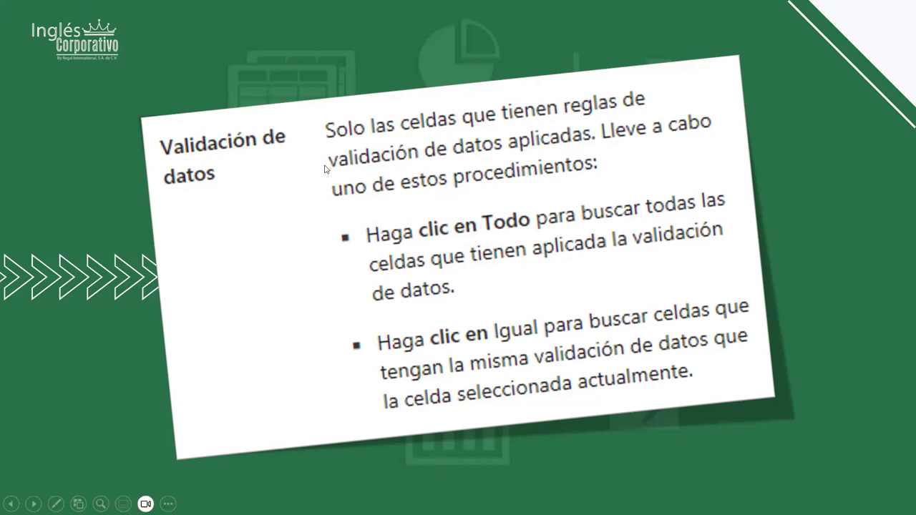
- Advance to the Ejemplos title slide before switching over to Excel
{"action": "left_click", "coordinate": [624, 163]}
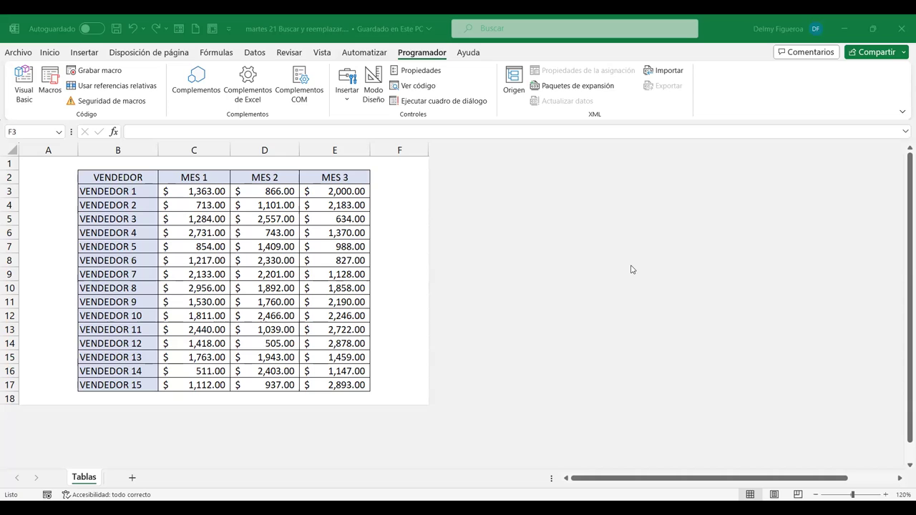
- Bring Excel forward, show the Inicio ribbon, and select empty cell F7 beside the VENDEDOR table
{"action": "left_click", "coordinate": [391, 193]}
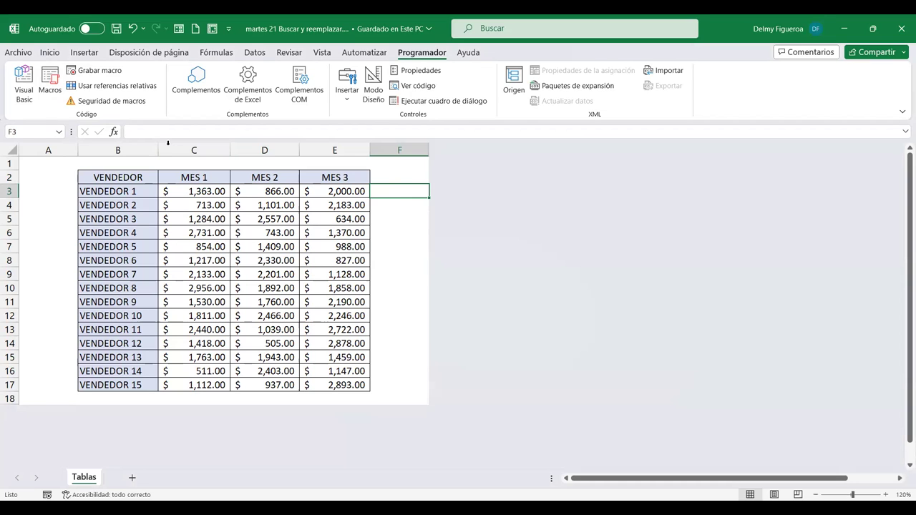
{"action": "left_click", "coordinate": [48, 53]}
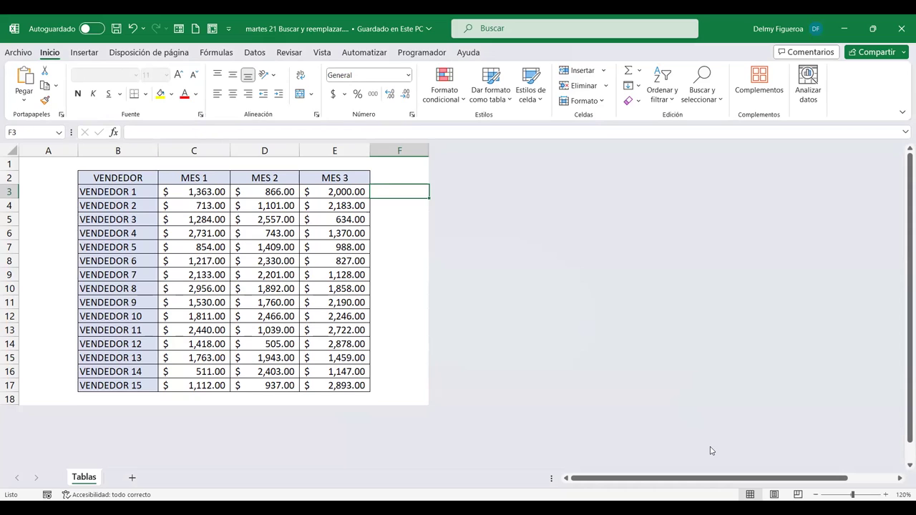
{"action": "left_click", "coordinate": [392, 249]}
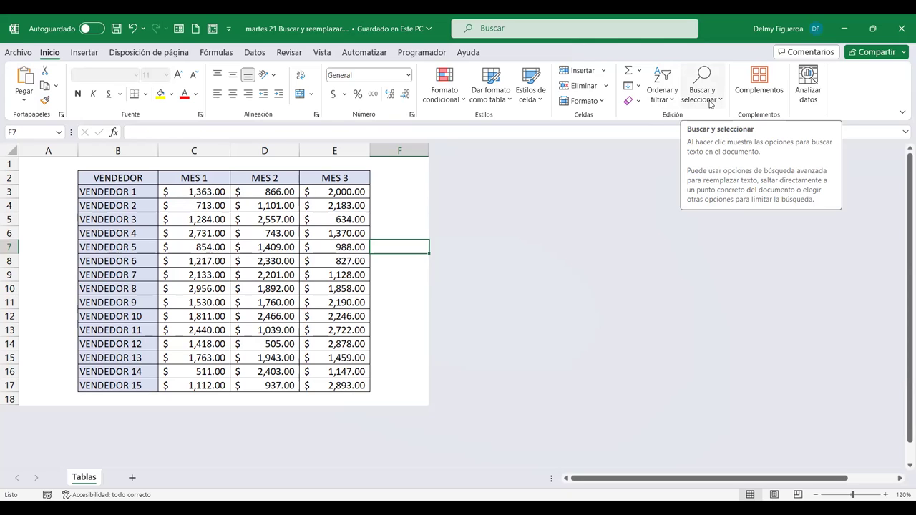
- Search the Tablas sheet for 'vendedor' and jump to the next match, VENDEDOR 6
{"action": "left_click", "coordinate": [711, 104]}
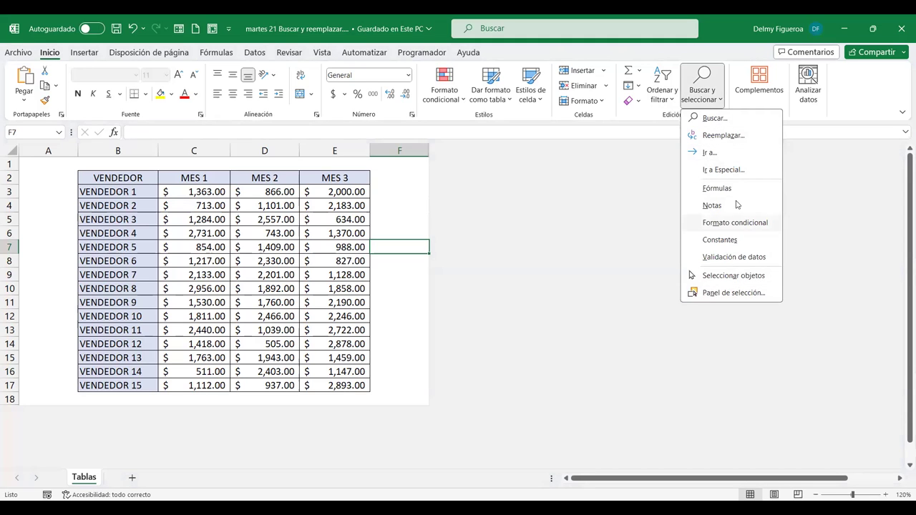
{"action": "left_click", "coordinate": [716, 118]}
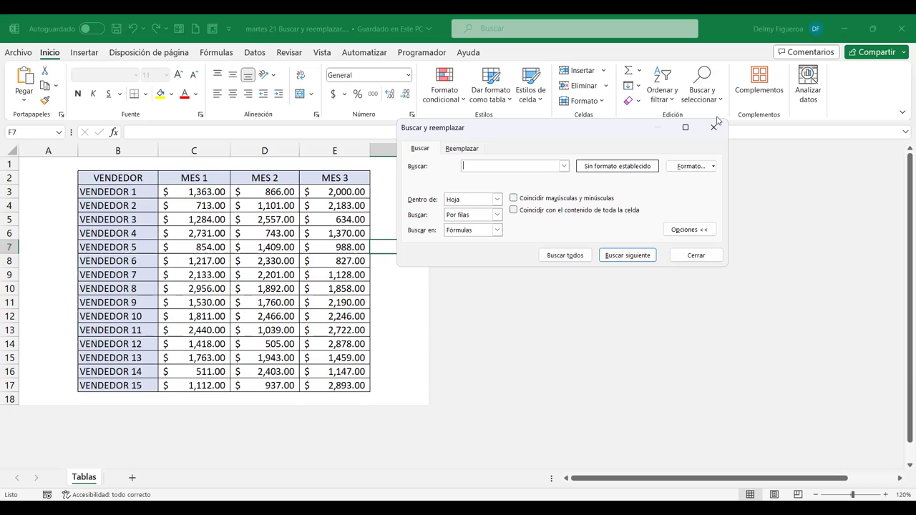
{"action": "type", "text": "vended"}
{"action": "type", "text": "or"}
{"action": "key", "text": "Return"}
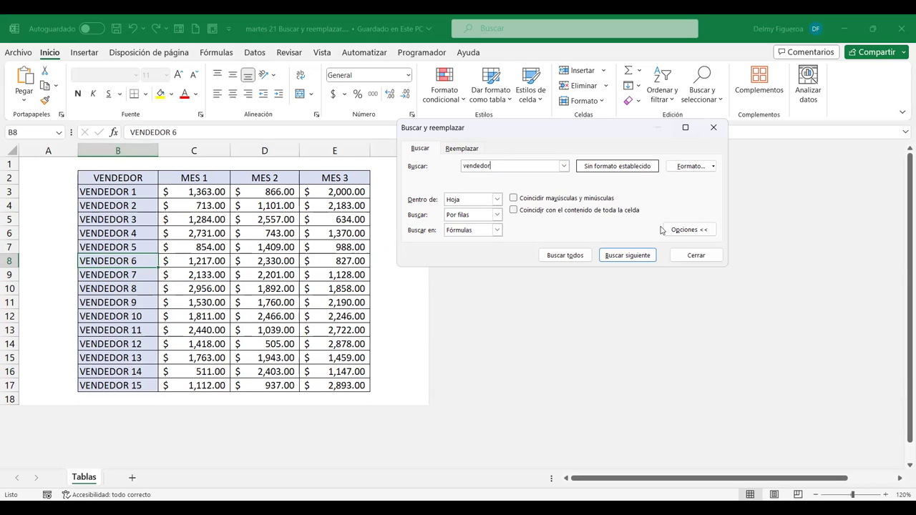
{"action": "left_click", "coordinate": [707, 232]}
{"action": "left_click", "coordinate": [691, 198]}
- List all 16 'vendedor' matches from B2 to B17 in an enlarged results list, then close the dialog
{"action": "left_click", "coordinate": [572, 255]}
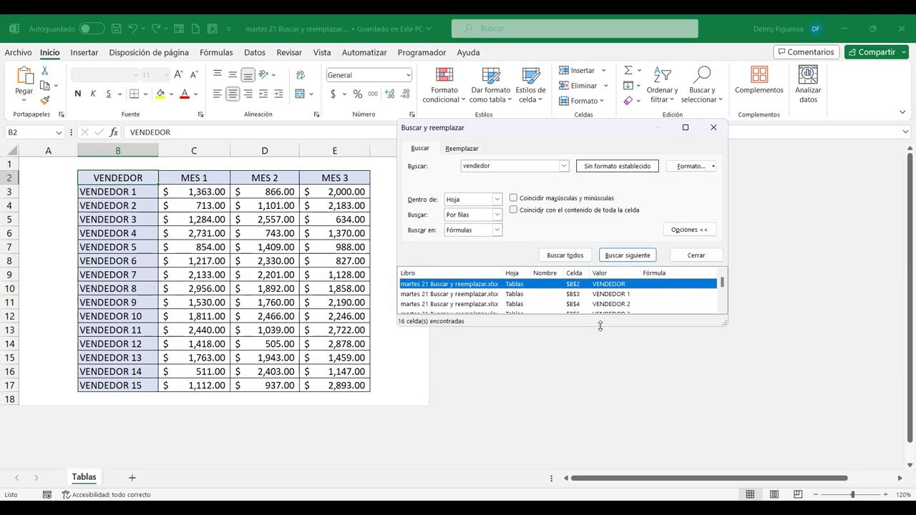
{"action": "left_click_drag", "start_coordinate": [600, 326], "coordinate": [600, 386]}
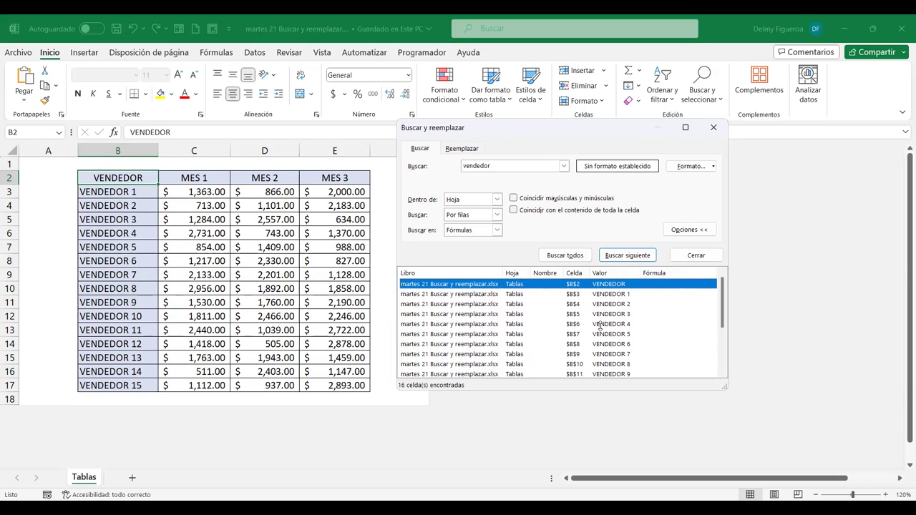
{"action": "left_click", "coordinate": [772, 420]}
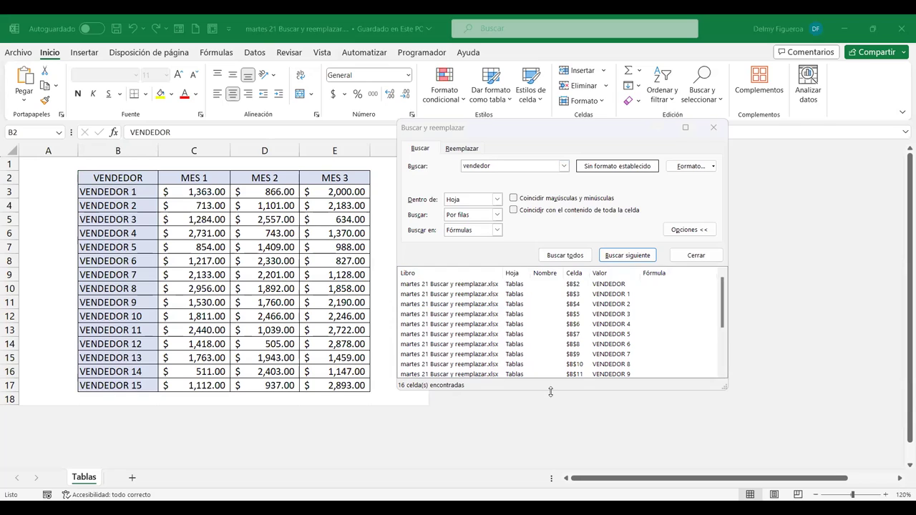
{"action": "left_click_drag", "start_coordinate": [550, 391], "coordinate": [550, 441]}
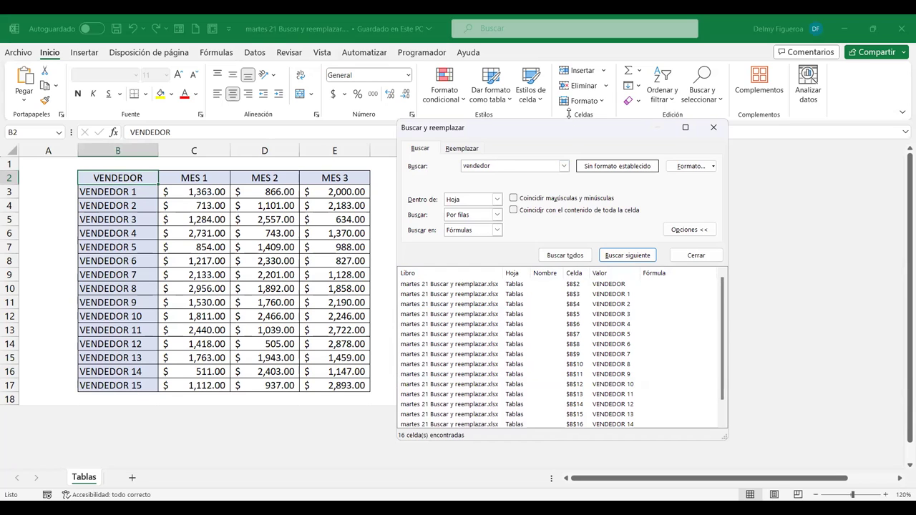
{"action": "left_click_drag", "start_coordinate": [566, 113], "coordinate": [567, 56]}
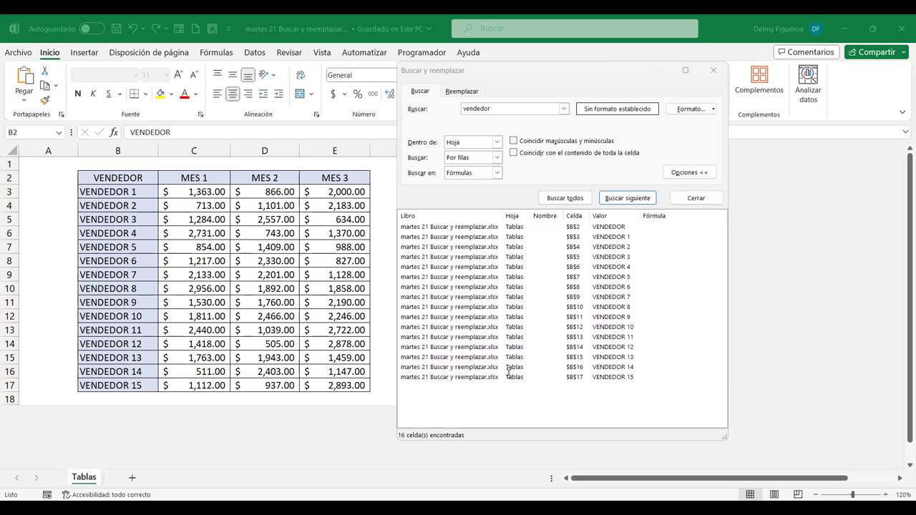
{"action": "left_click", "coordinate": [713, 70]}
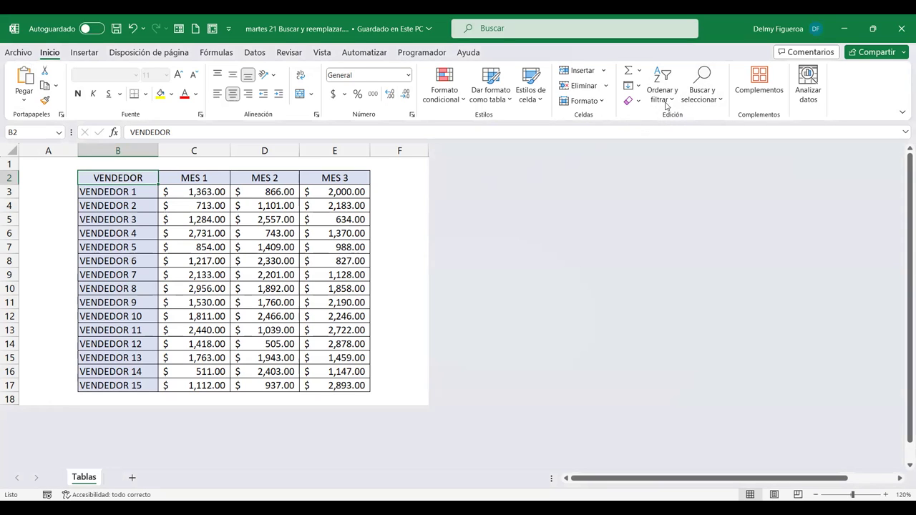
- Open the Buscar y seleccionar dropdown on the Inicio tab
{"action": "left_click", "coordinate": [722, 100]}
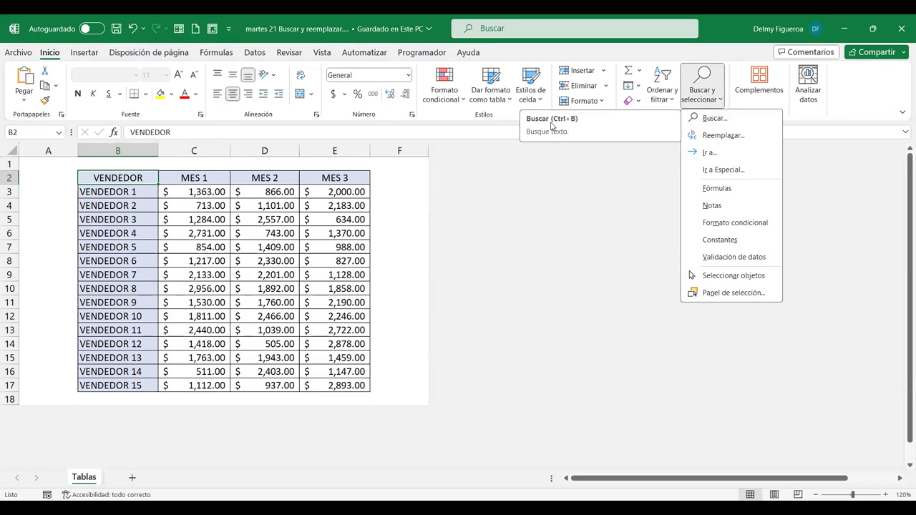
- Open Buscar y reemplazar beside the table with 'mes' as the search term, options shown
{"action": "left_click", "coordinate": [714, 120]}
{"action": "type", "text": "vendedor"}
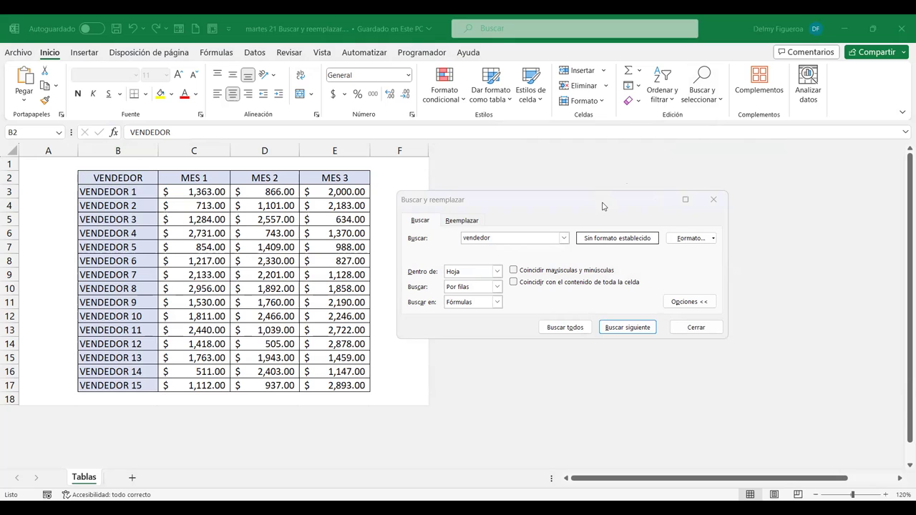
{"action": "left_click_drag", "start_coordinate": [528, 194], "coordinate": [548, 166]}
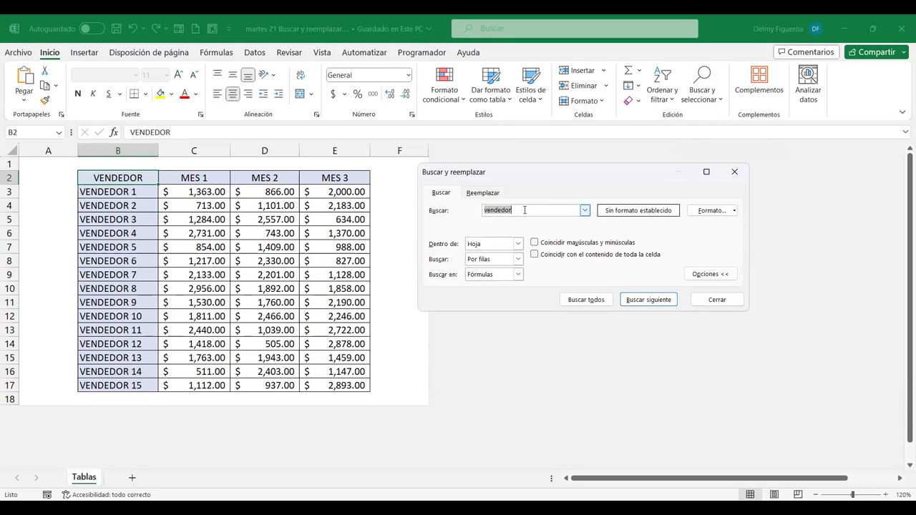
{"action": "type", "text": "mes"}
{"action": "left_click", "coordinate": [586, 299]}
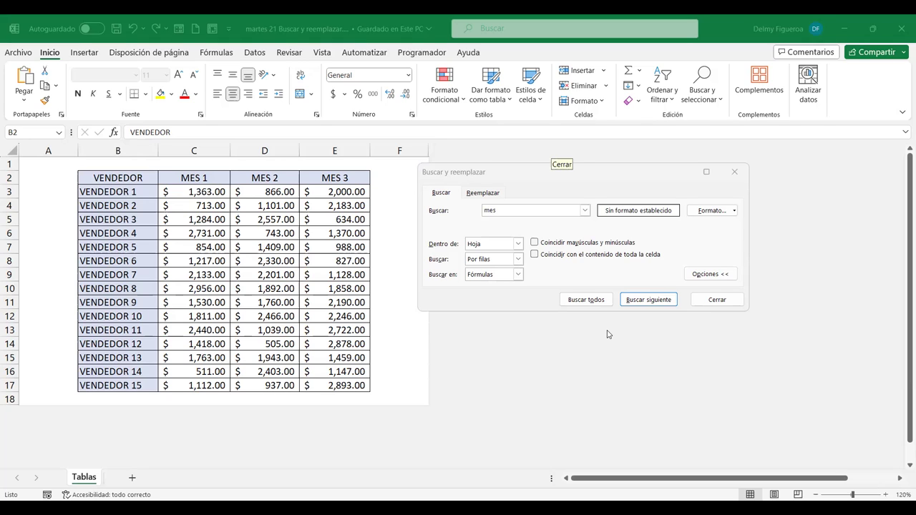
{"action": "left_click", "coordinate": [552, 172]}
{"action": "left_click", "coordinate": [714, 275]}
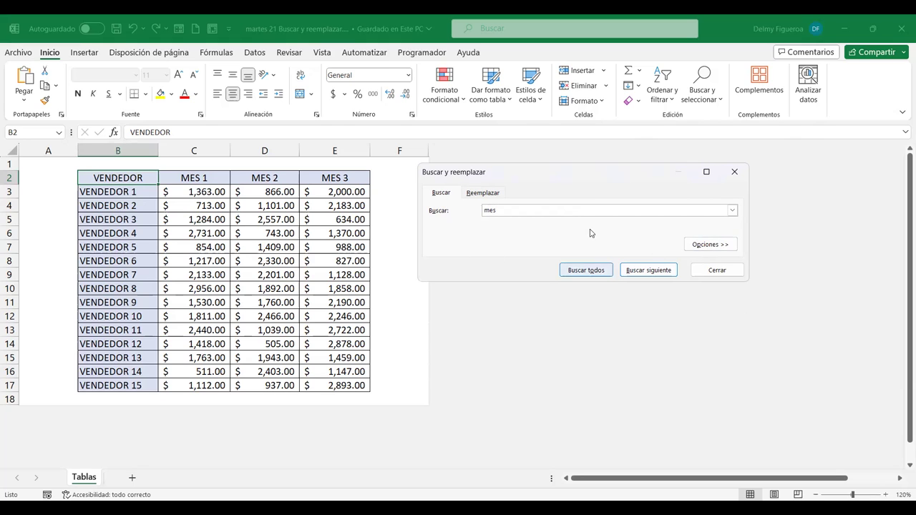
{"action": "left_click", "coordinate": [708, 246]}
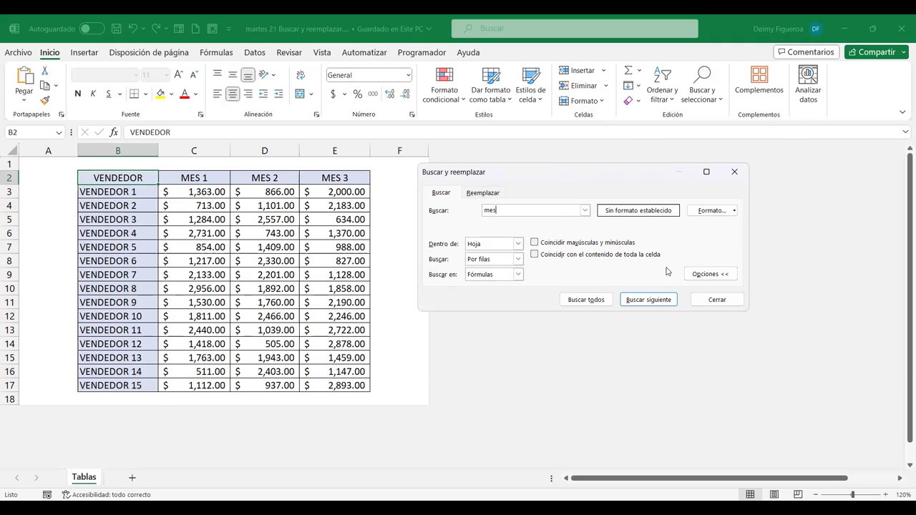
- Expand Opciones >> so the advanced search settings for 'mes' are visible
{"action": "left_click", "coordinate": [729, 276]}
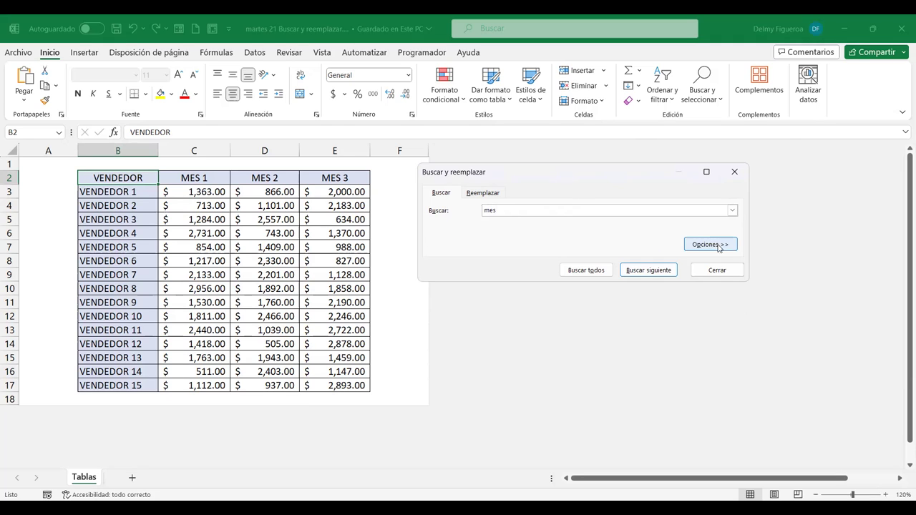
{"action": "left_click", "coordinate": [727, 247]}
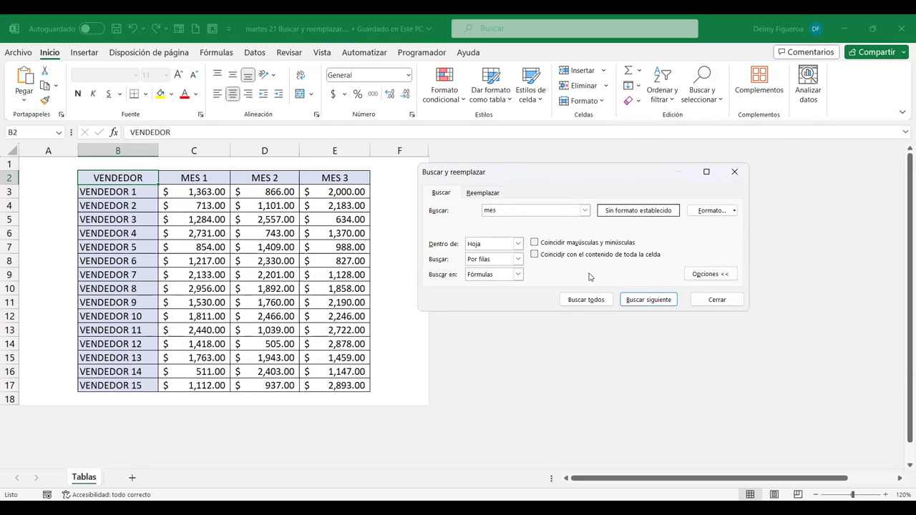
{"action": "left_click", "coordinate": [639, 421]}
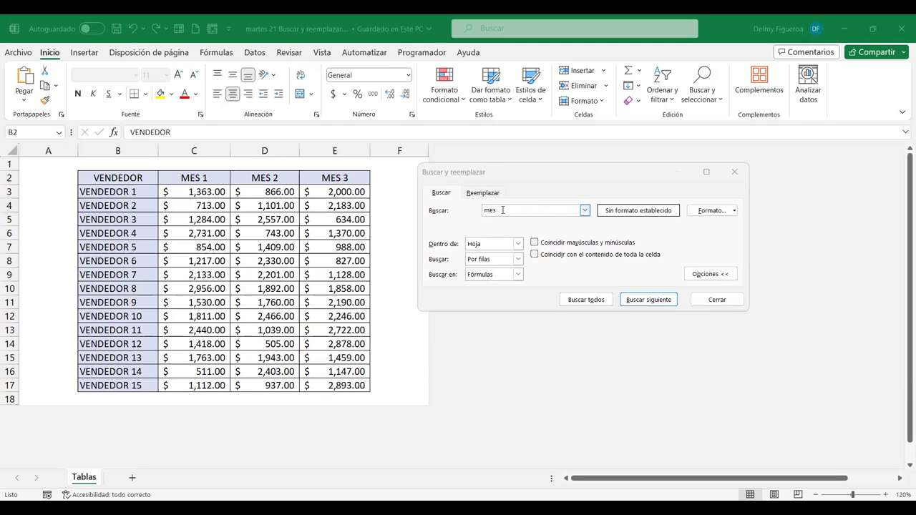
- List all 'mes' matches (C2, D2, E2) with Buscar todos and widen the results list
{"action": "left_click", "coordinate": [599, 301]}
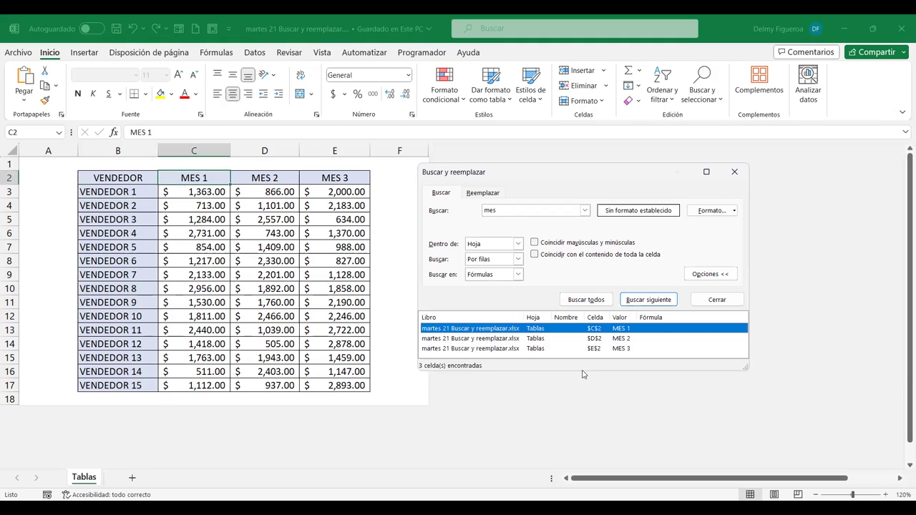
{"action": "left_click_drag", "start_coordinate": [584, 372], "coordinate": [434, 393]}
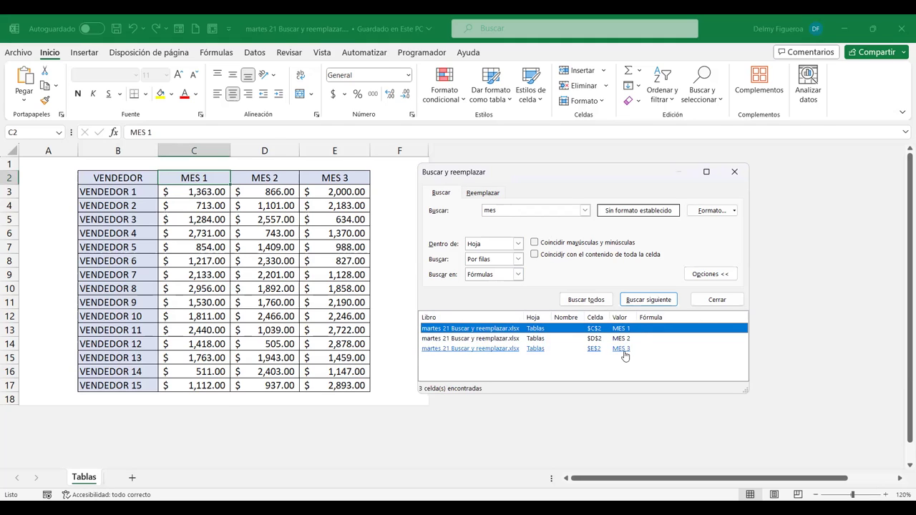
{"action": "left_click", "coordinate": [520, 211]}
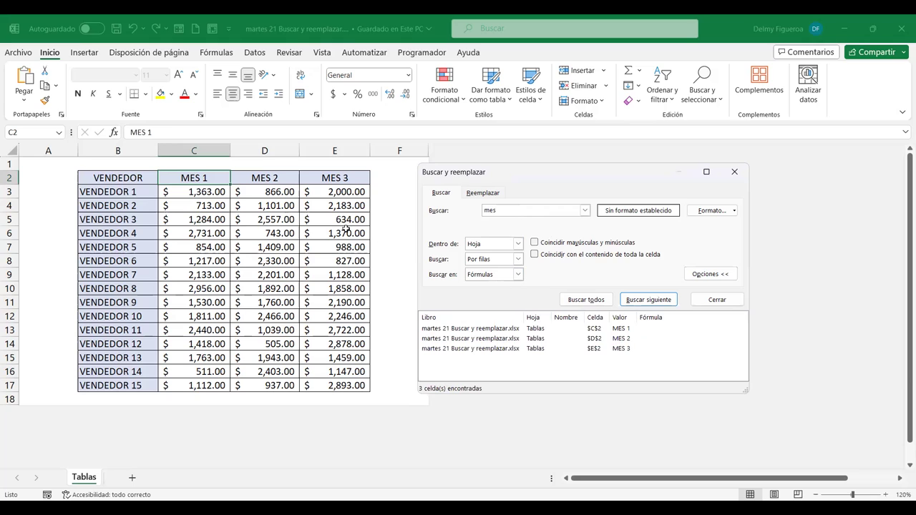
- Search 'mes' with match case, then also whole-cell matching, finding no cells both times
{"action": "left_click", "coordinate": [535, 243]}
{"action": "left_click", "coordinate": [597, 301]}
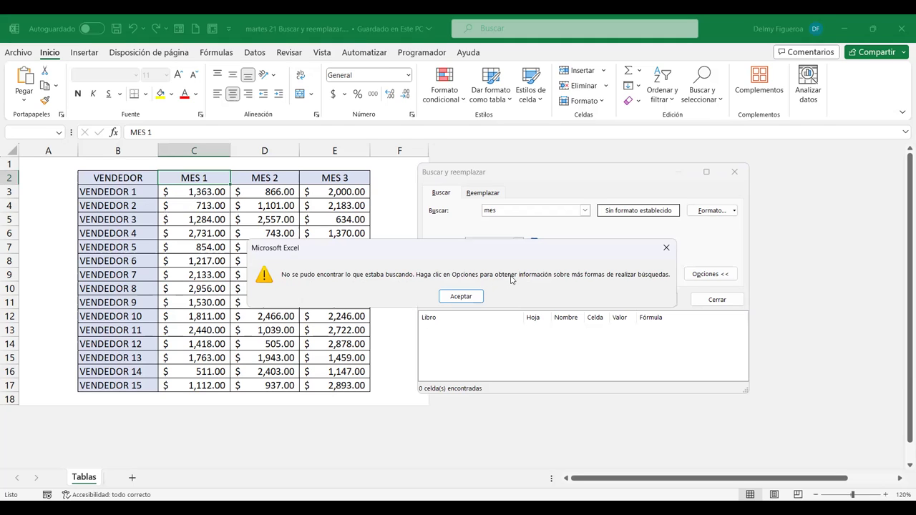
{"action": "left_click", "coordinate": [666, 249]}
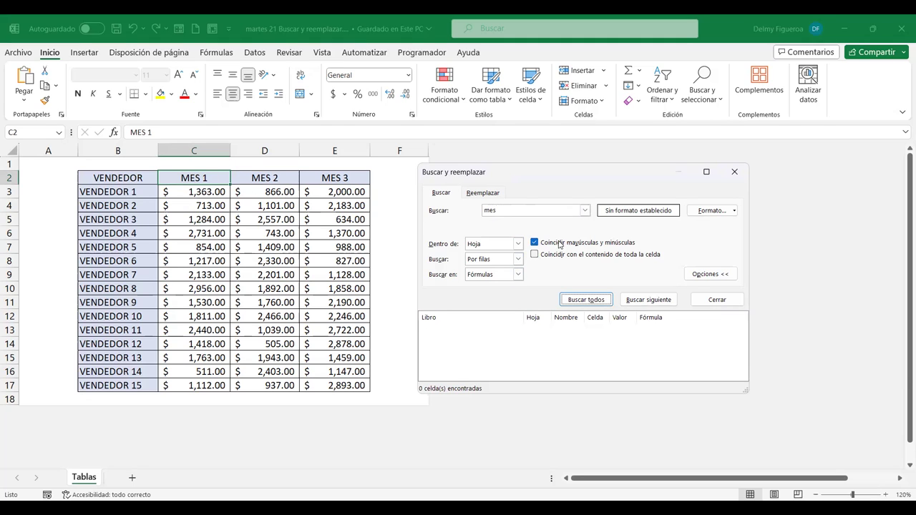
{"action": "left_click", "coordinate": [534, 255]}
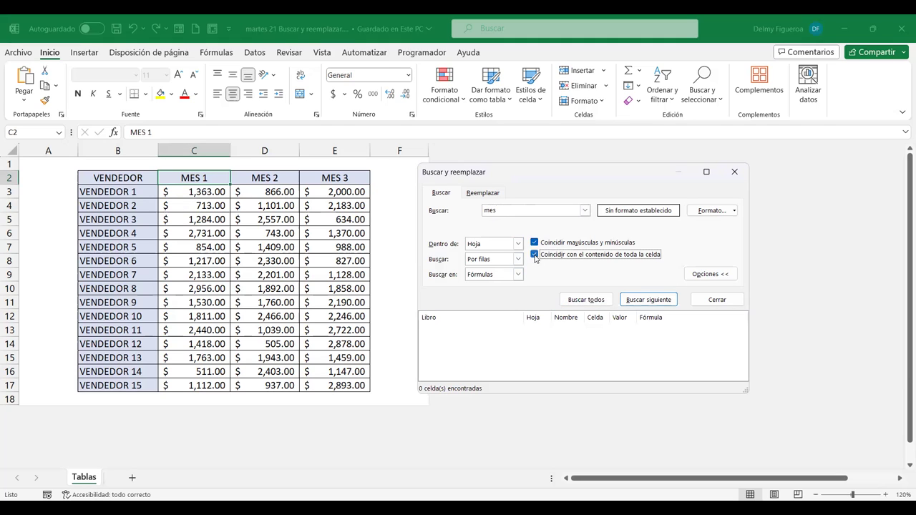
{"action": "left_click", "coordinate": [596, 301]}
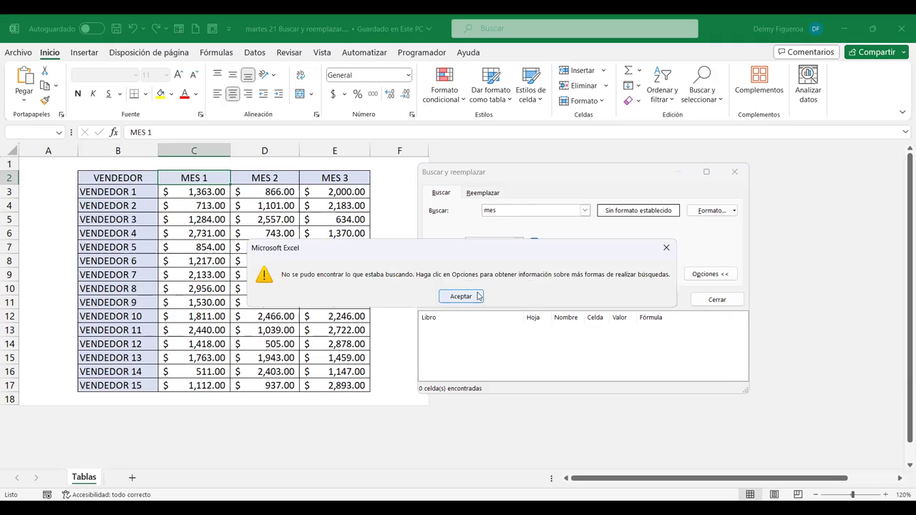
{"action": "key", "text": "Return"}
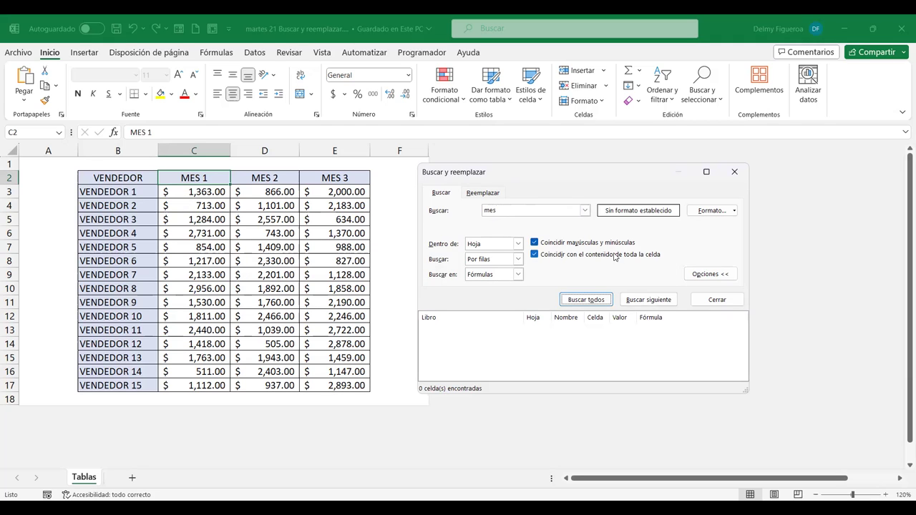
- Search uppercase 'MES' with only case matching on, listing C2, D2 and E2
{"action": "left_click", "coordinate": [534, 243]}
{"action": "left_click", "coordinate": [534, 254]}
{"action": "left_click", "coordinate": [581, 211]}
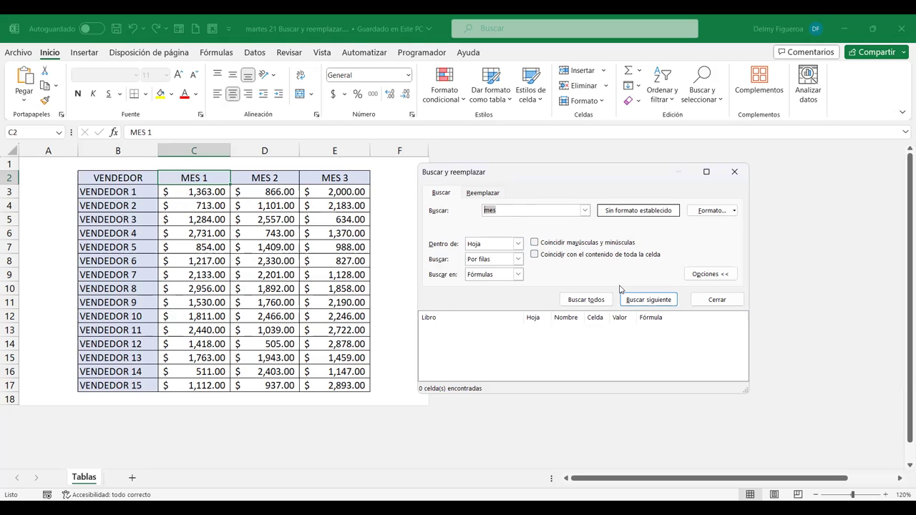
{"action": "key", "text": "End"}
{"action": "type", "text": "MES"}
{"action": "left_click", "coordinate": [536, 246]}
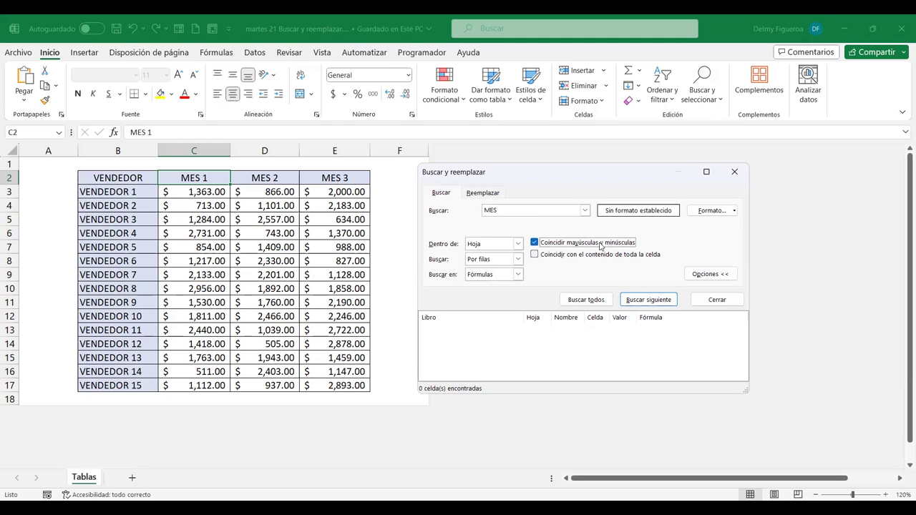
{"action": "left_click", "coordinate": [606, 304]}
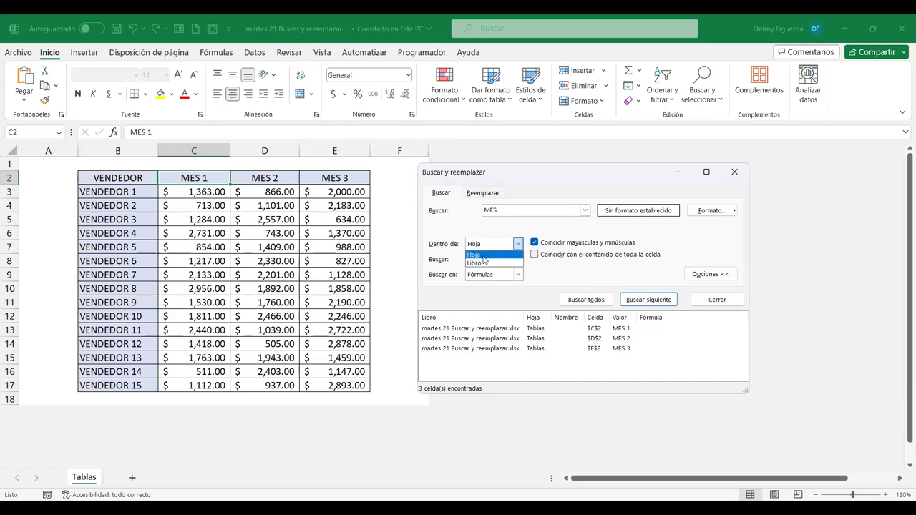
- Close Buscar y reemplazar and Ctrl-drag the Tablas tab to create the copy Tablas (2)
{"action": "left_click", "coordinate": [736, 180]}
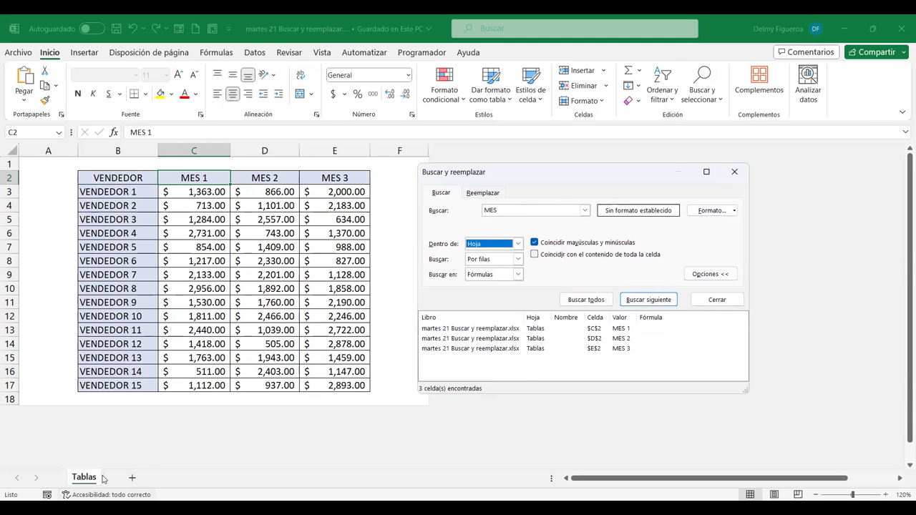
{"action": "left_click", "coordinate": [733, 174]}
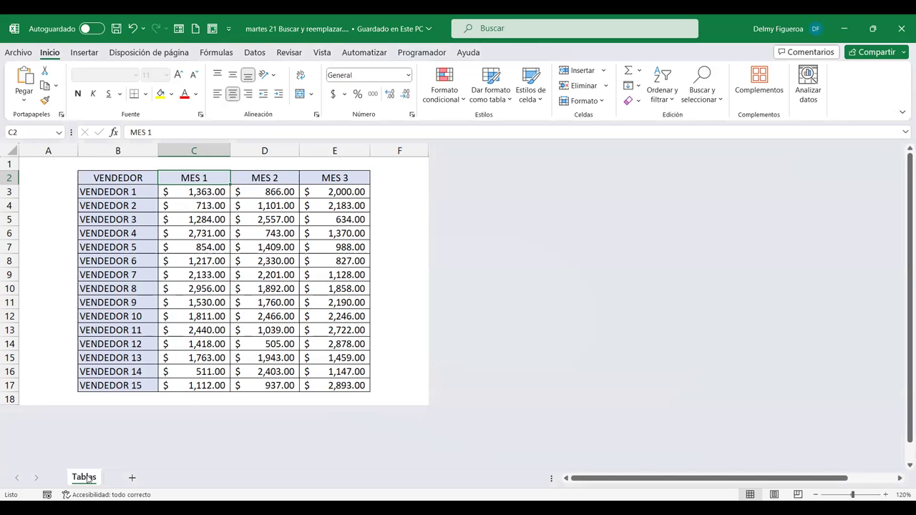
{"action": "left_click_drag", "start_coordinate": [87, 479], "coordinate": [122, 479]}
{"action": "left_click_drag", "start_coordinate": [121, 480], "coordinate": [111, 481]}
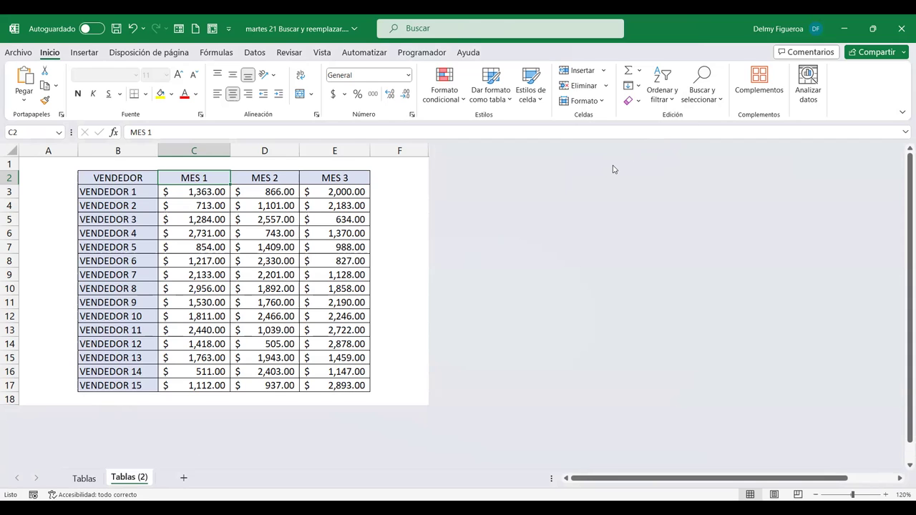
- Reopen the find dialog with Ctrl+B, set Dentro de to Libro, and list all six MES cells
{"action": "key", "text": "ctrl+b"}
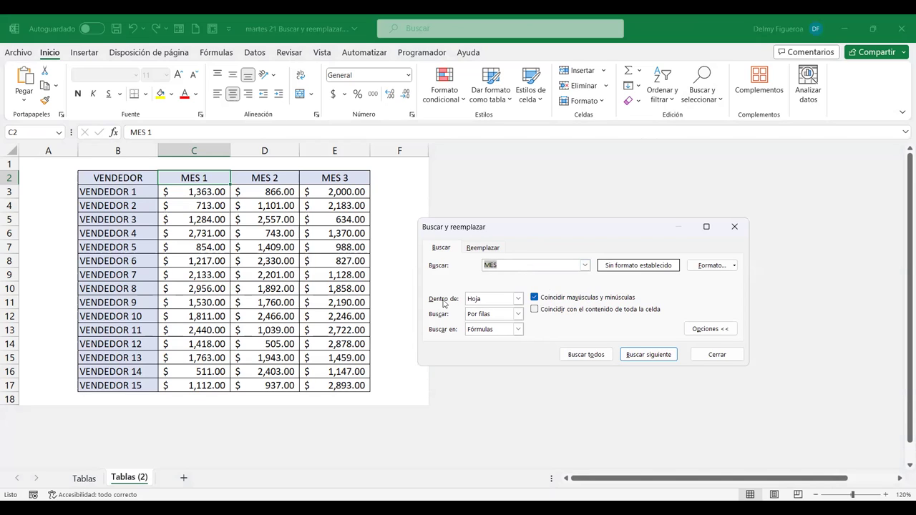
{"action": "left_click", "coordinate": [521, 300]}
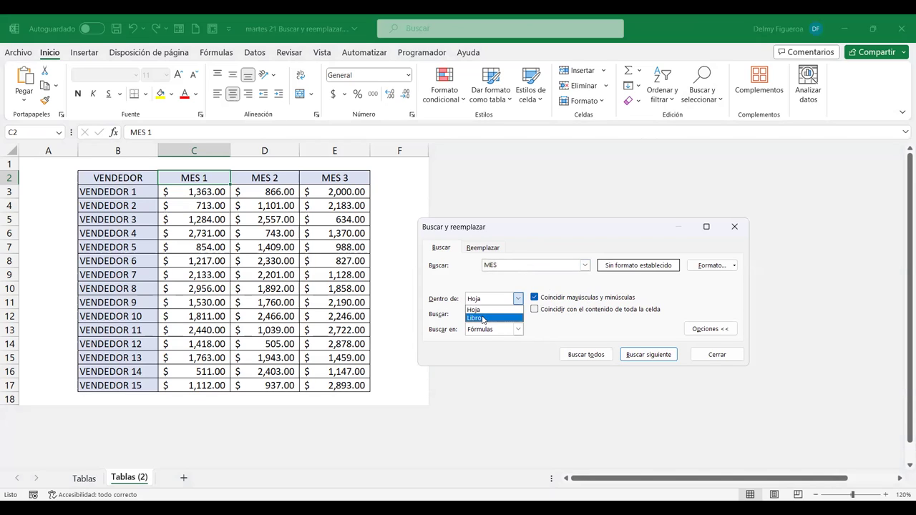
{"action": "left_click", "coordinate": [482, 319]}
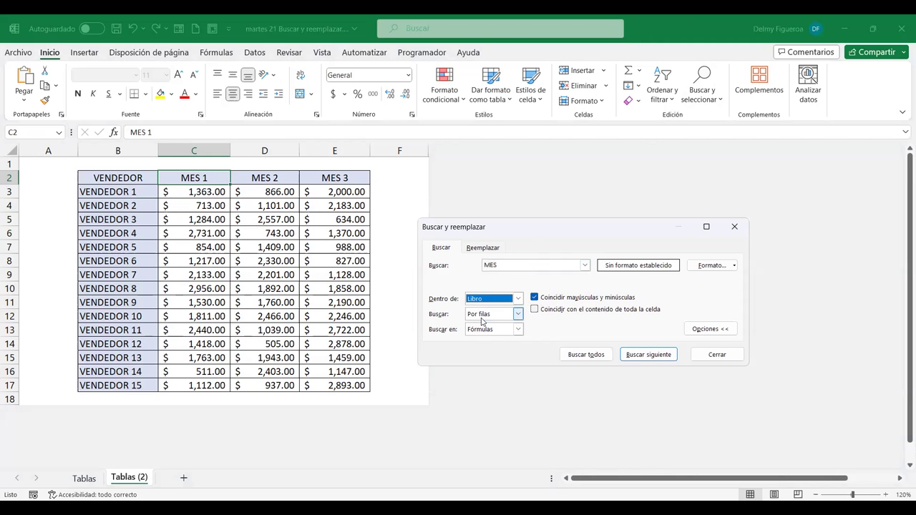
{"action": "left_click", "coordinate": [605, 355]}
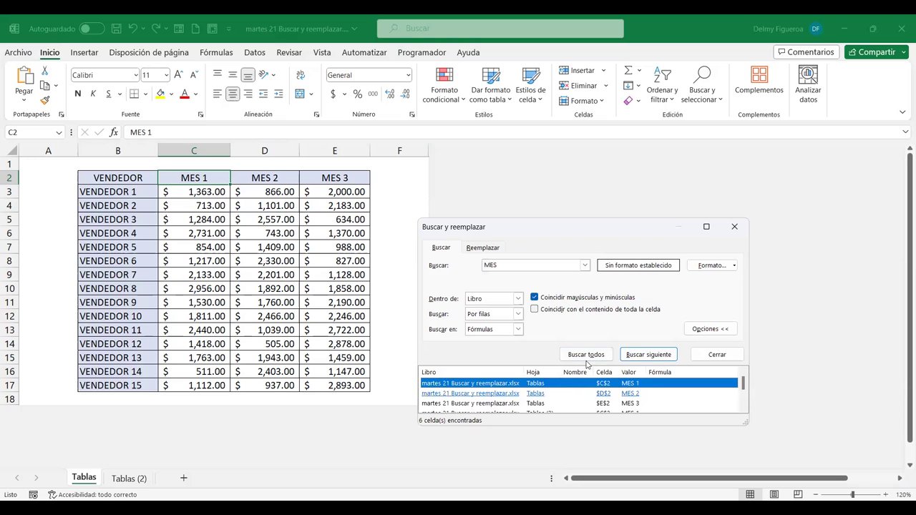
{"action": "left_click_drag", "start_coordinate": [589, 220], "coordinate": [590, 127]}
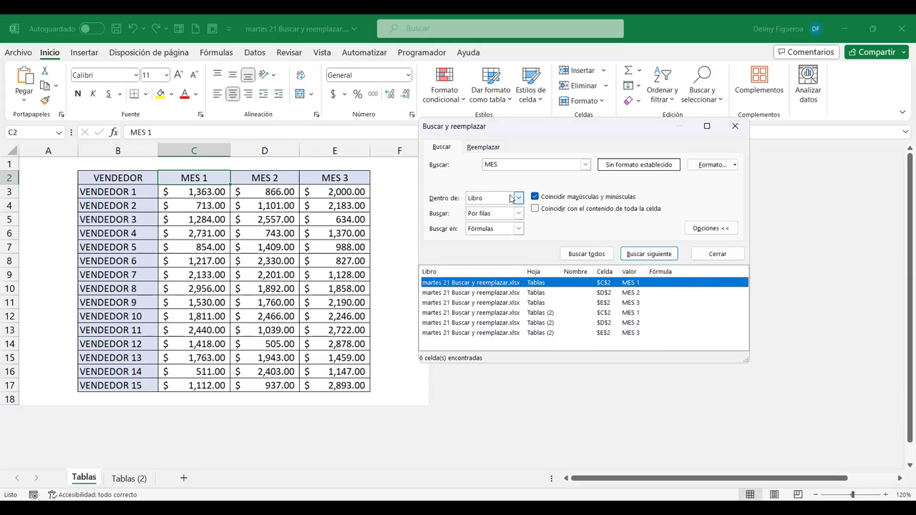
{"action": "left_click", "coordinate": [519, 213]}
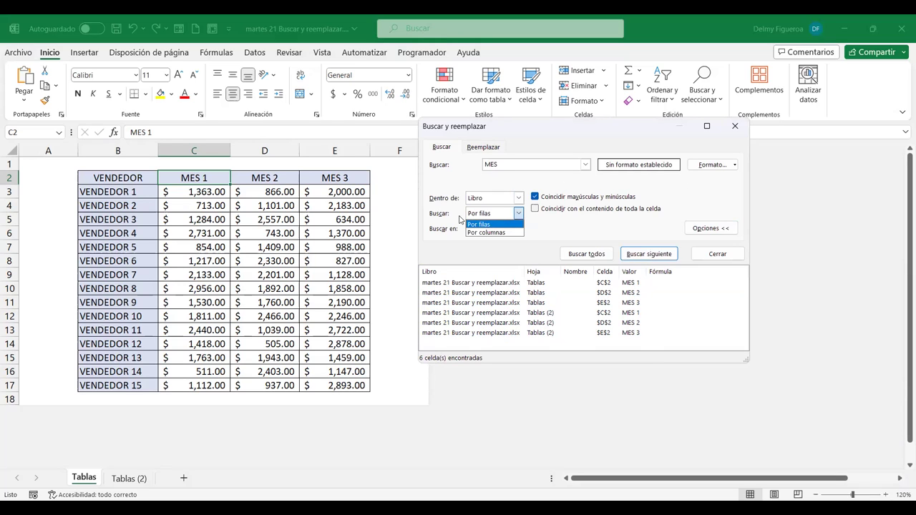
{"action": "left_click", "coordinate": [543, 230]}
{"action": "left_click", "coordinate": [518, 229]}
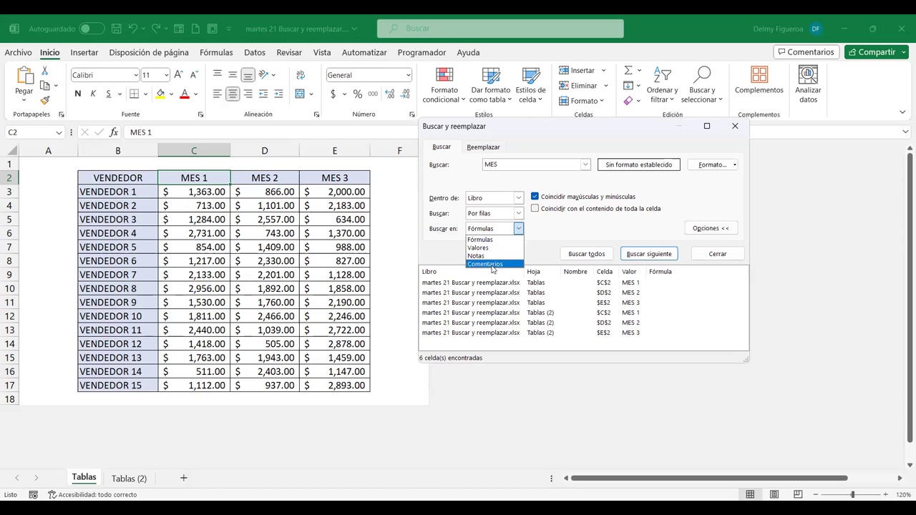
{"action": "left_click", "coordinate": [560, 228]}
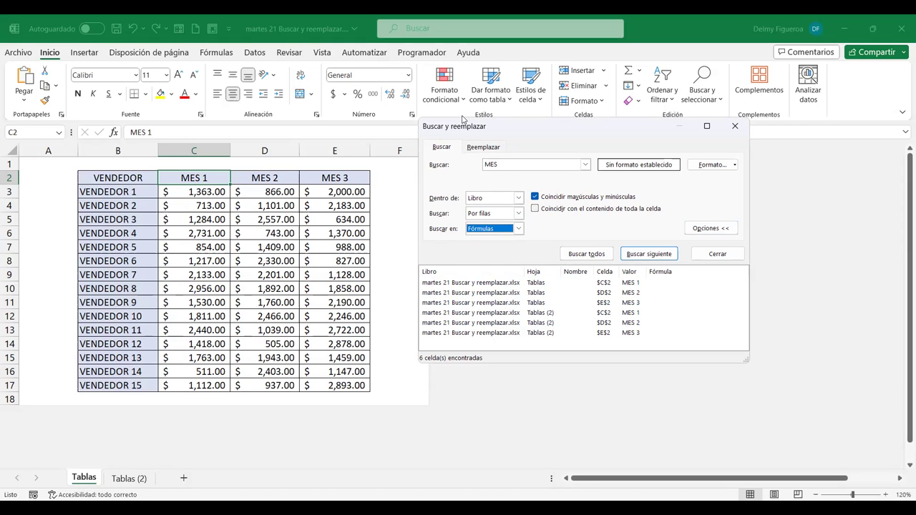
- On the Reemplazar tab, set TRIMESTRE as replacement and replace MES 1 in C2 once
{"action": "left_click", "coordinate": [492, 153]}
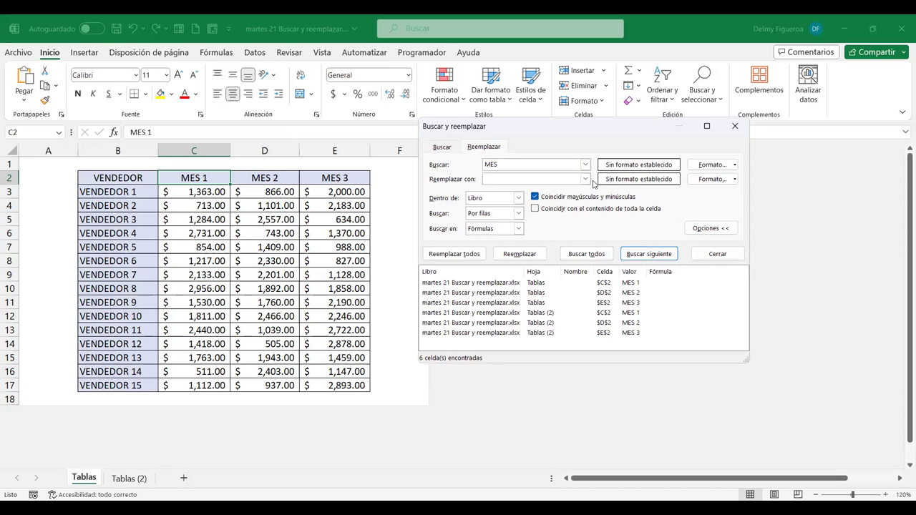
{"action": "type", "text": "TRIMESTRE"}
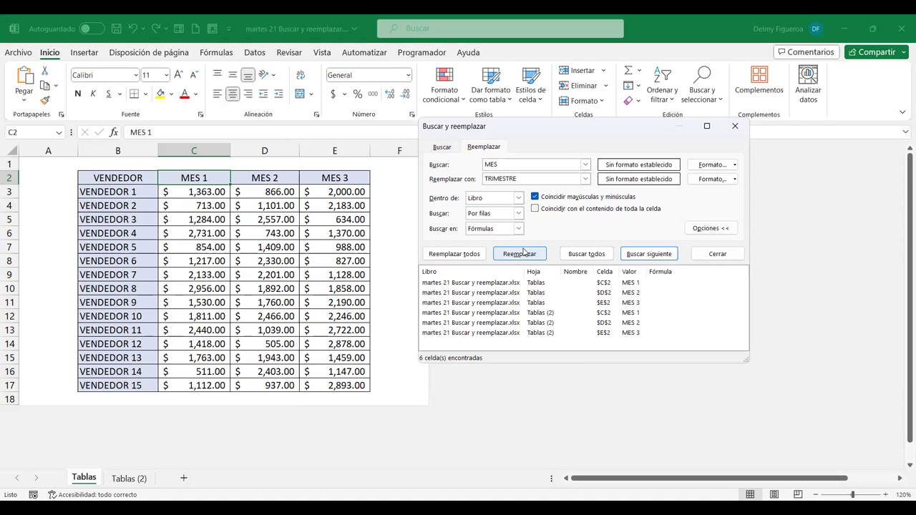
{"action": "left_click", "coordinate": [523, 252]}
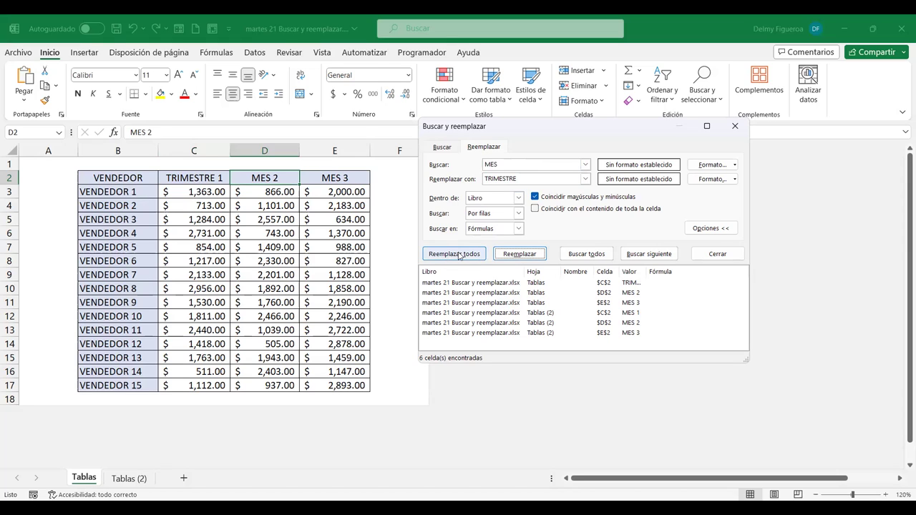
- Replace every MES with TRIMESTRE across the workbook and accept the 6-replacements message
{"action": "left_click", "coordinate": [459, 255]}
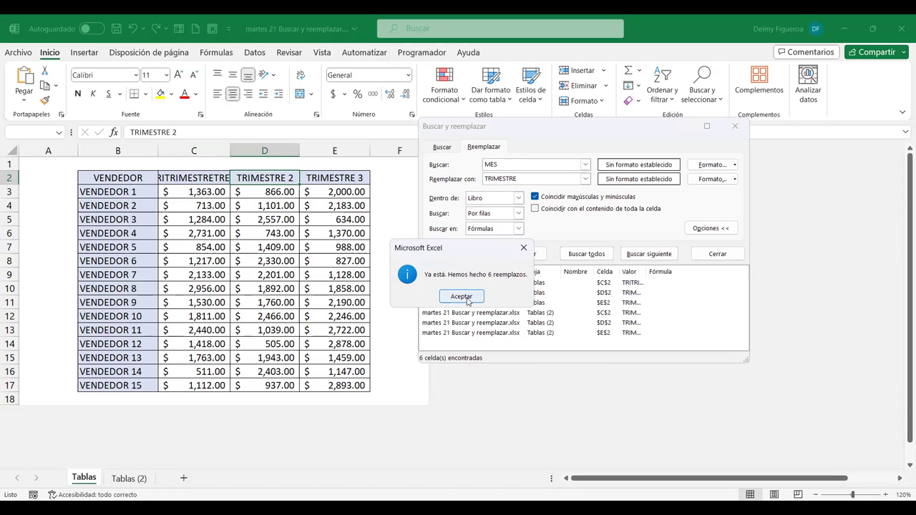
{"action": "left_click", "coordinate": [462, 296]}
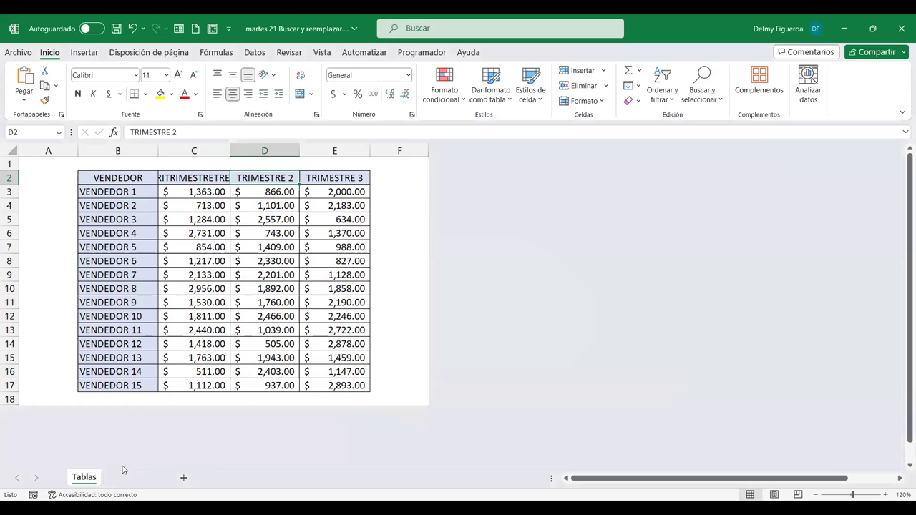
- Switch to the Tablas (2) sheet and select its TRIMESTRE 2 header in D2
{"action": "left_click", "coordinate": [57, 187]}
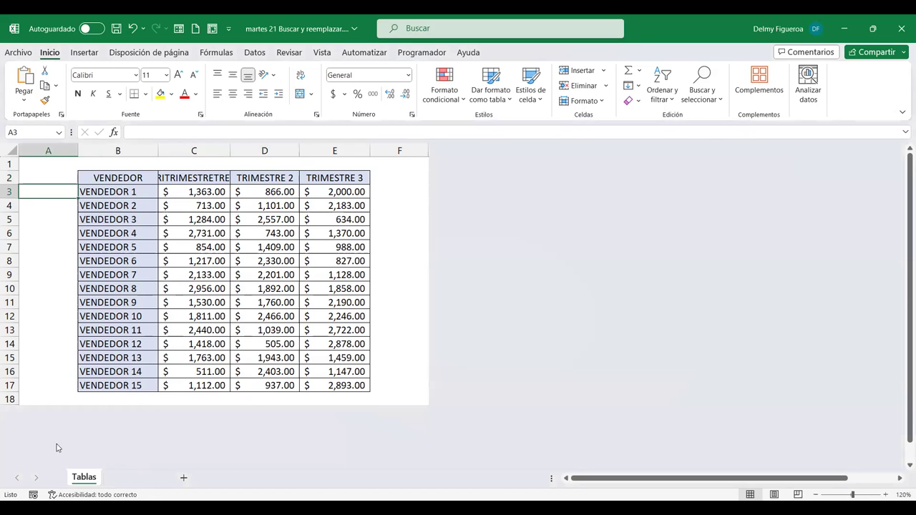
{"action": "left_click", "coordinate": [119, 480]}
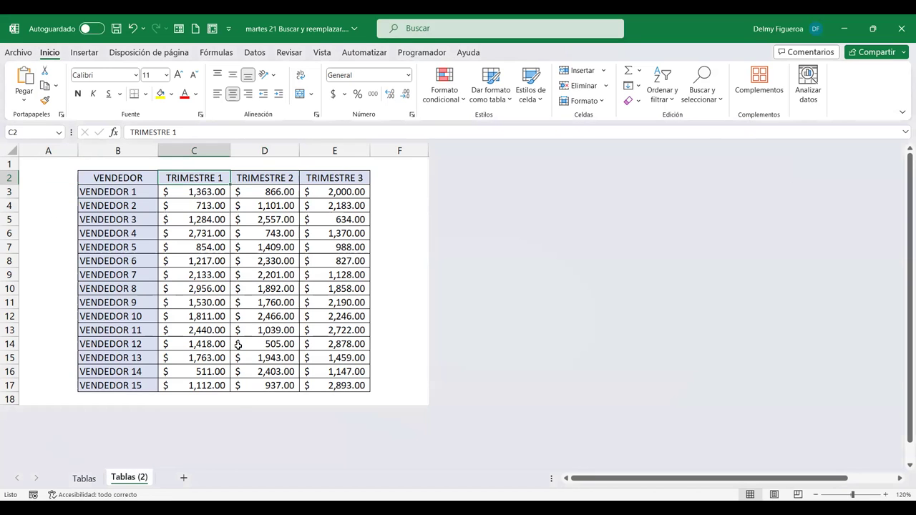
{"action": "left_click", "coordinate": [273, 176]}
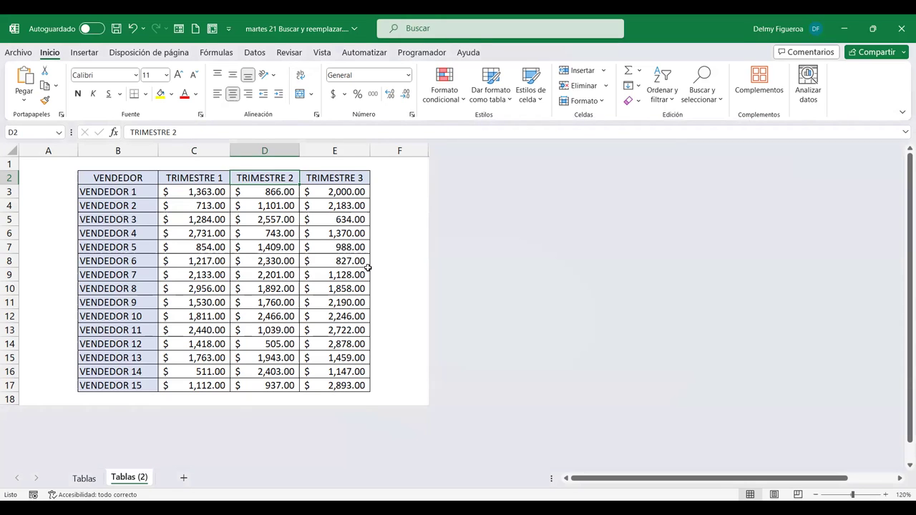
- Reopen find and replace, check the Reemplazar tab's Dentro de scope stays Libro, then close it
{"action": "key", "text": "ctrl+b"}
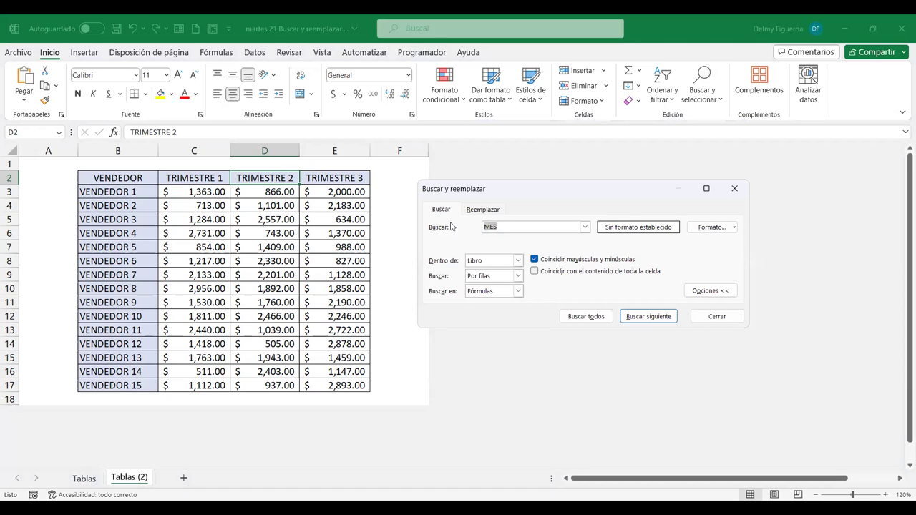
{"action": "left_click", "coordinate": [491, 209]}
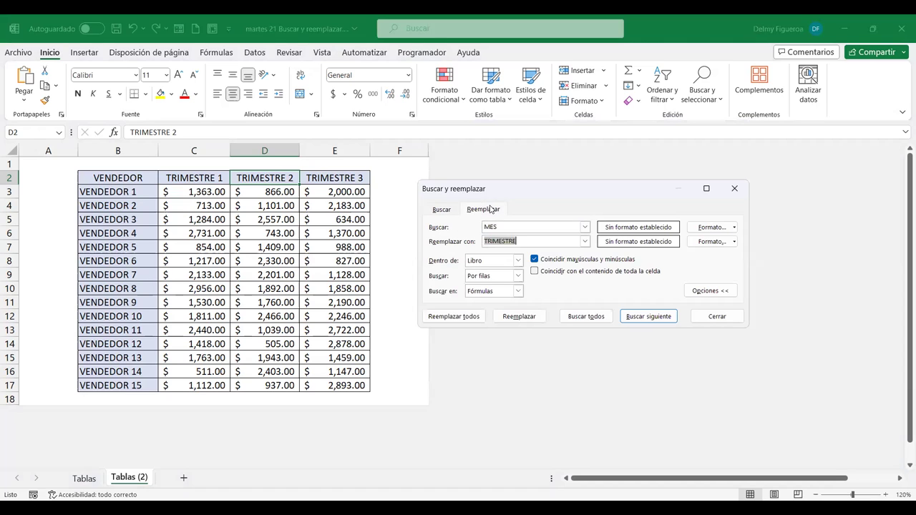
{"action": "left_click", "coordinate": [735, 188]}
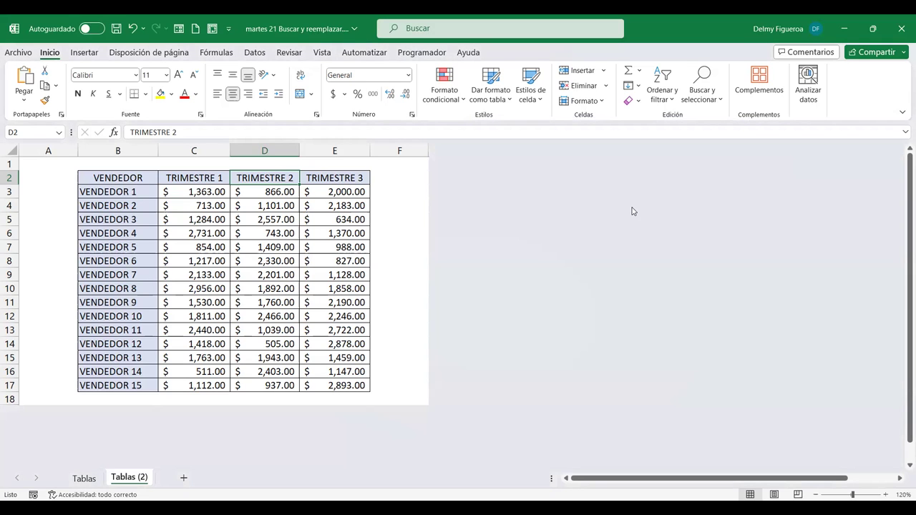
{"action": "key", "text": "ctrl+l"}
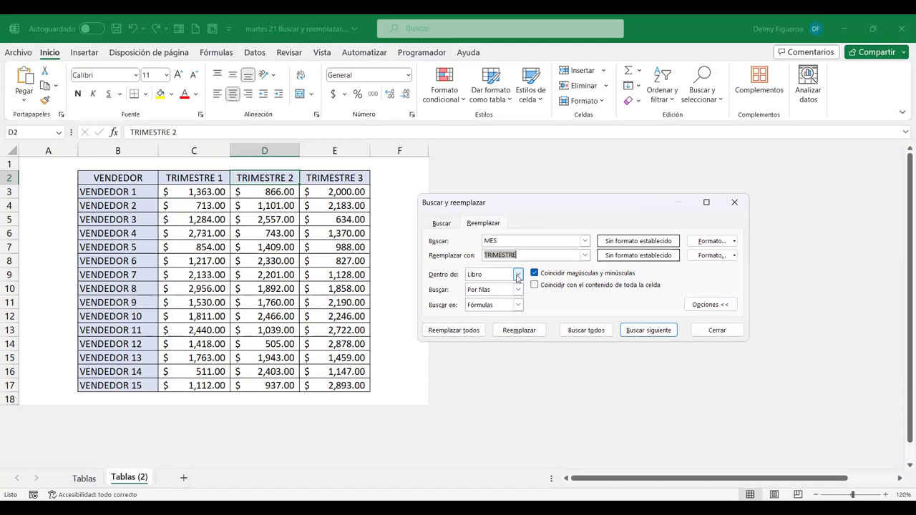
{"action": "left_click", "coordinate": [518, 276]}
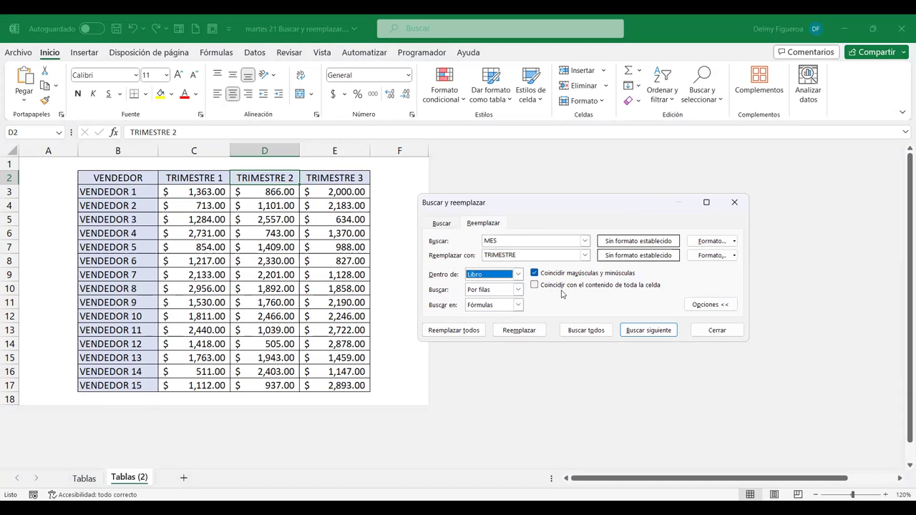
{"action": "left_click", "coordinate": [718, 330]}
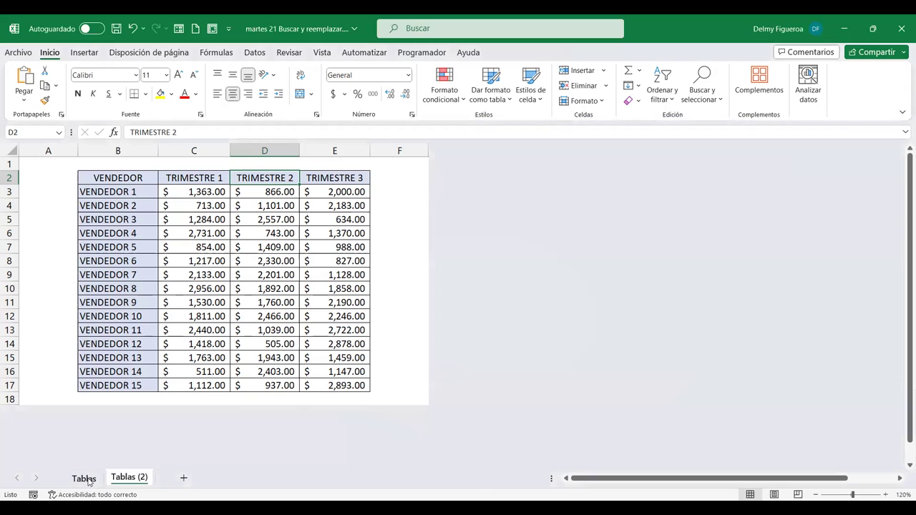
{"action": "left_click", "coordinate": [84, 478]}
- Fix the garbled Tablas header C2 to read TRIMESTRE 1, then go to the Tablas (2) sheet
{"action": "left_click", "coordinate": [184, 183]}
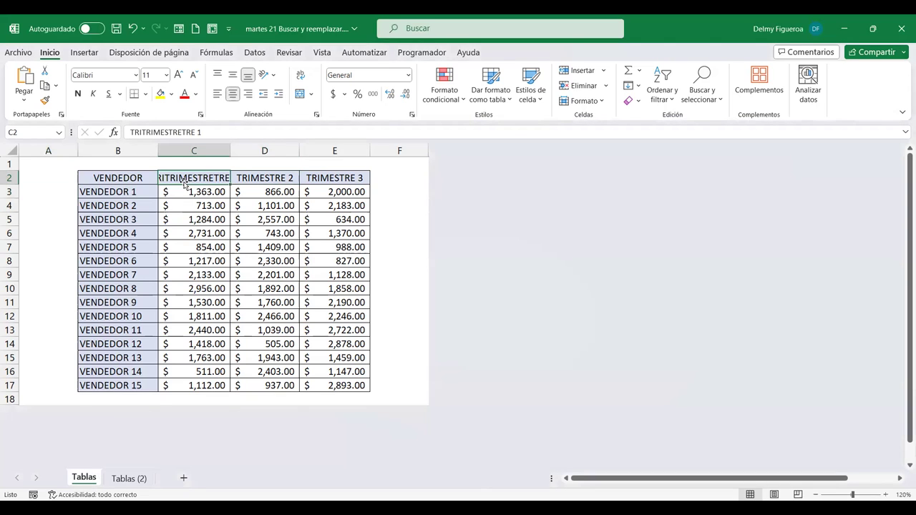
{"action": "left_click", "coordinate": [143, 134]}
{"action": "key", "text": "BackSpace"}
{"action": "key", "text": "BackSpace"}
{"action": "key", "text": "BackSpace"}
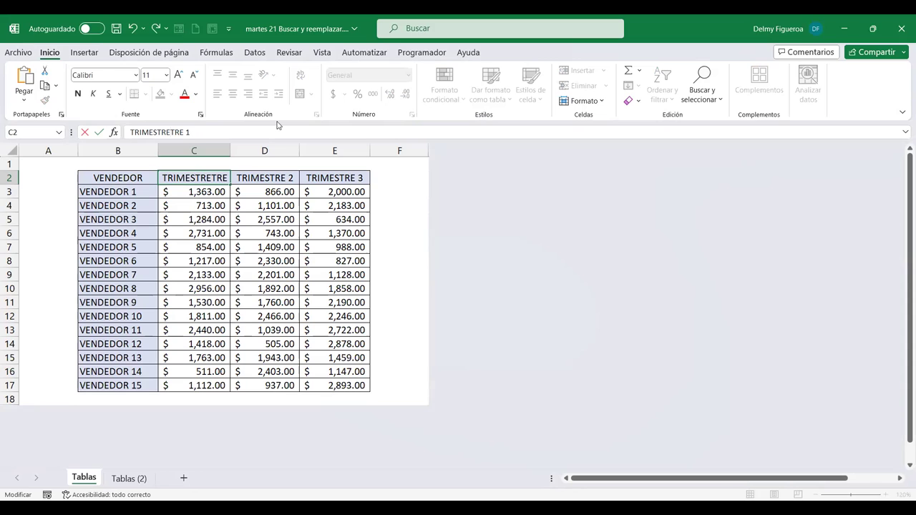
{"action": "key", "text": "Delete"}
{"action": "key", "text": "Delete"}
{"action": "key", "text": "Delete"}
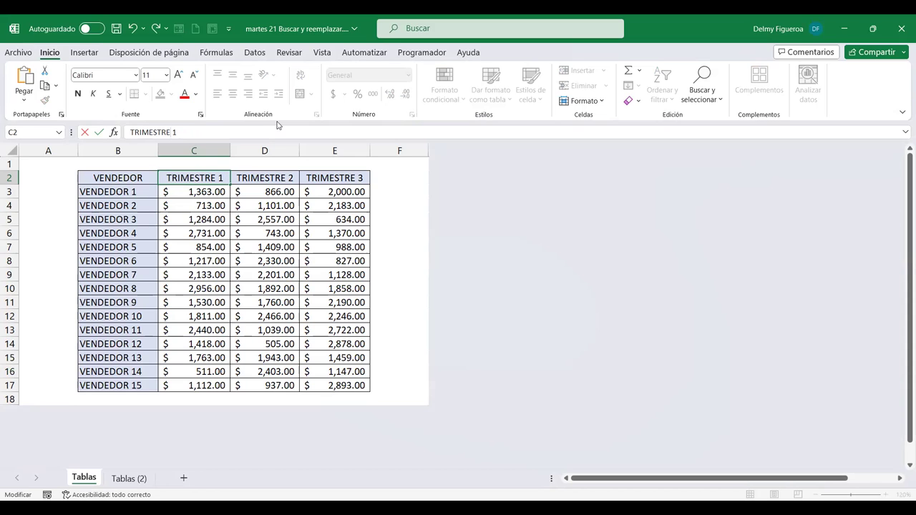
{"action": "key", "text": "Return"}
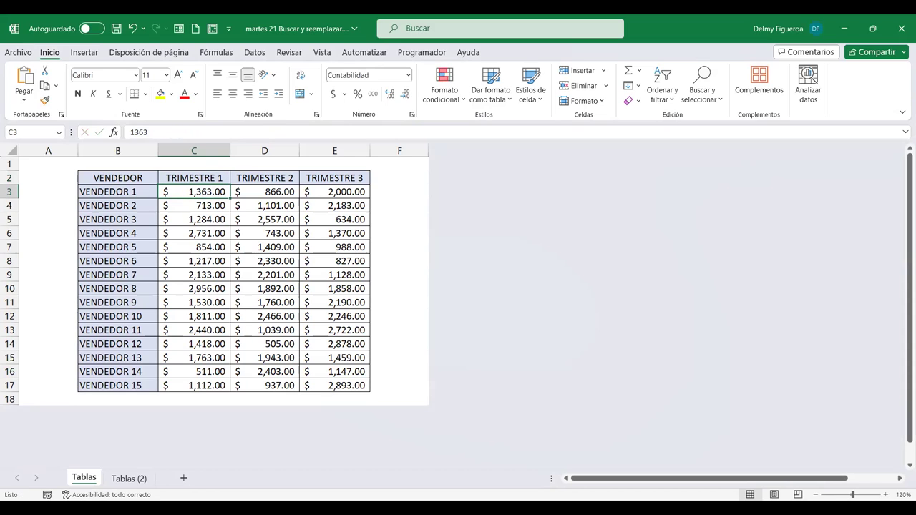
{"action": "left_click", "coordinate": [129, 478]}
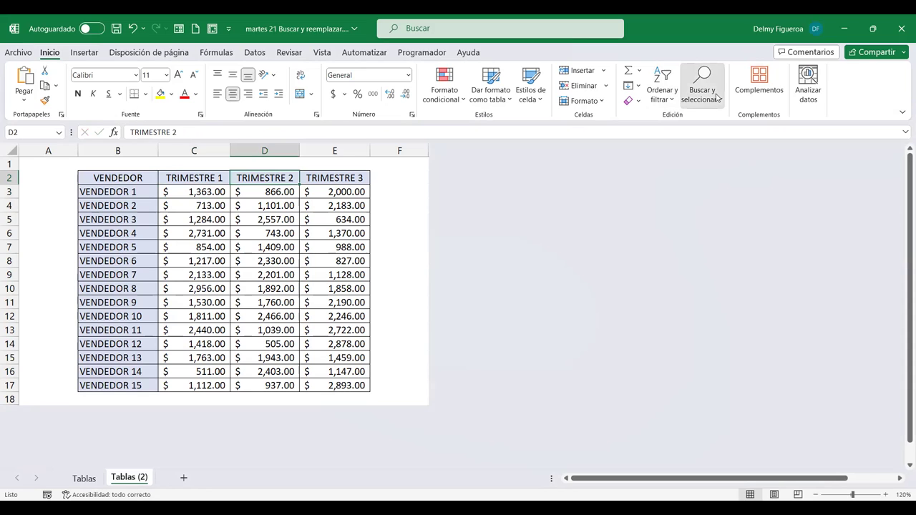
- Replace all MES with TRIMESTRE, making 6 replacements that turn the headers into TRITRIMESTRETRE
{"action": "left_click", "coordinate": [717, 97]}
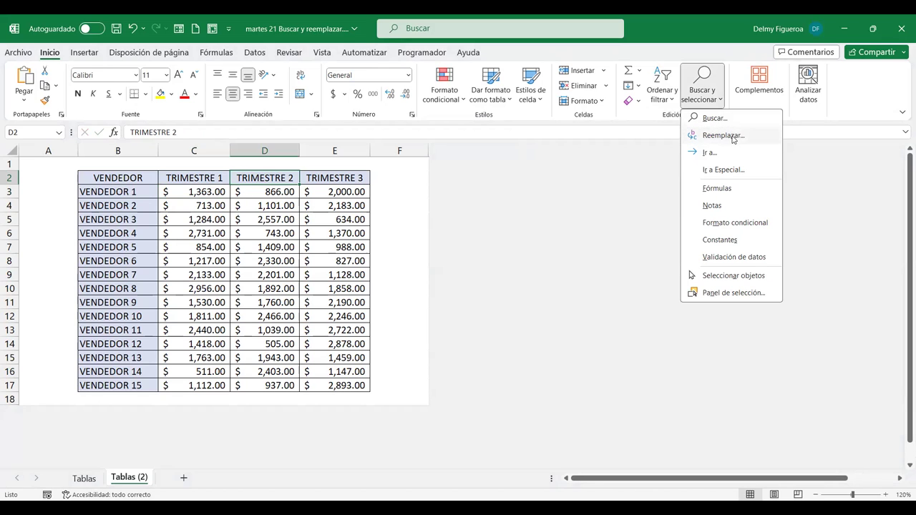
{"action": "left_click", "coordinate": [722, 135]}
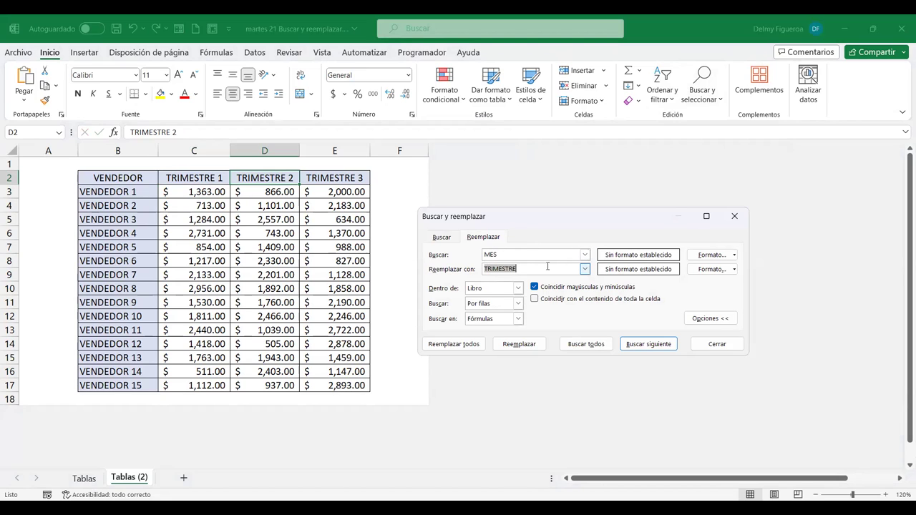
{"action": "left_click", "coordinate": [470, 349]}
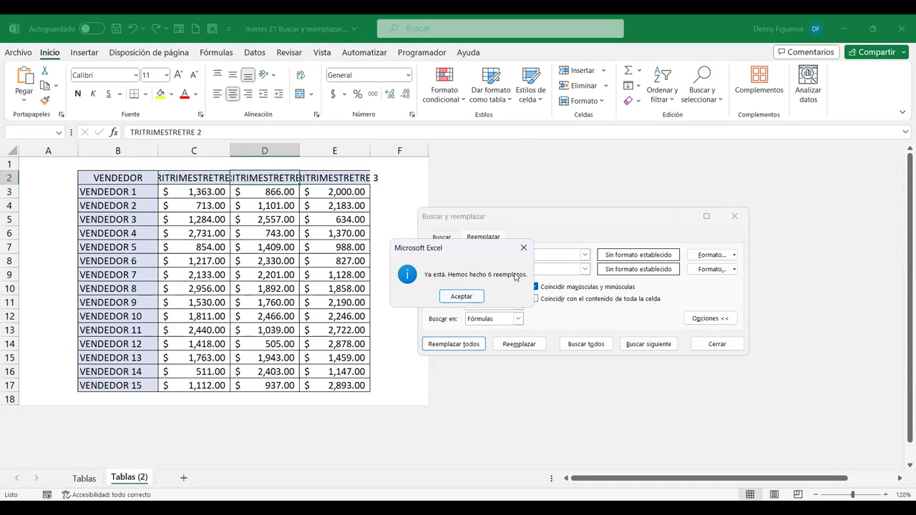
{"action": "left_click", "coordinate": [462, 296]}
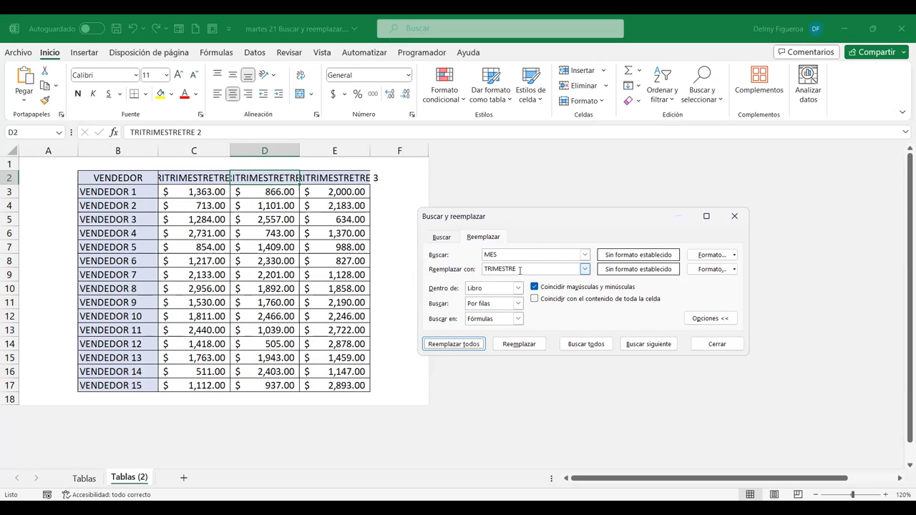
- Select the TRITRIMESTRETRE text of header cell E2 in the formula bar to copy it
{"action": "left_click", "coordinate": [494, 270]}
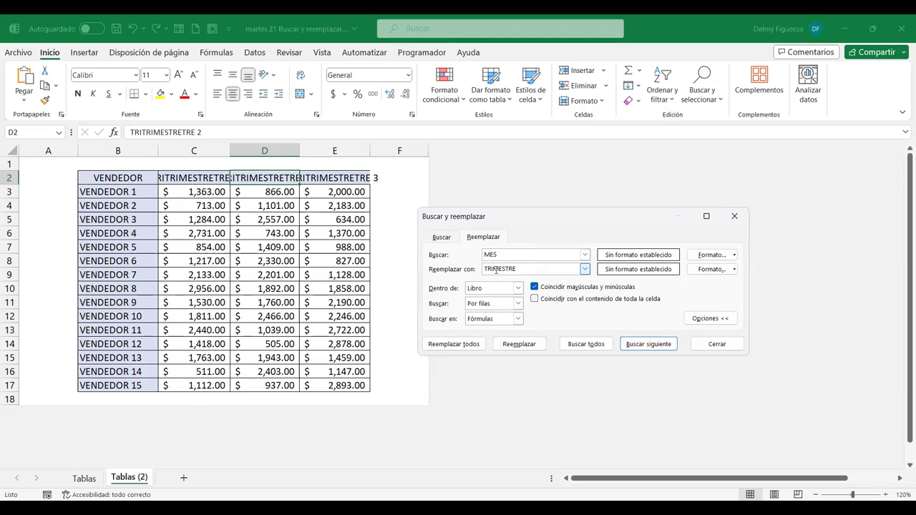
{"action": "left_click_drag", "start_coordinate": [493, 269], "coordinate": [507, 267]}
{"action": "left_click_drag", "start_coordinate": [504, 253], "coordinate": [473, 252]}
{"action": "left_click", "coordinate": [324, 178]}
{"action": "left_click_drag", "start_coordinate": [495, 269], "coordinate": [503, 270]}
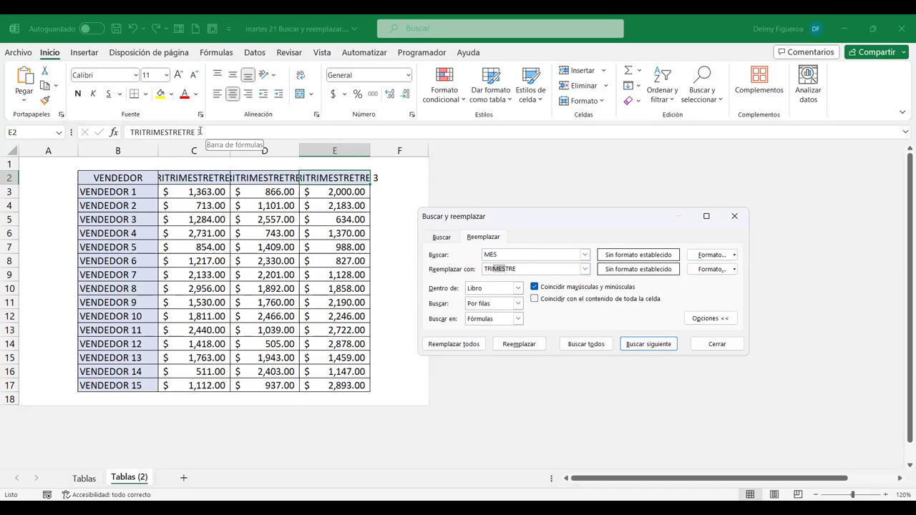
{"action": "left_click_drag", "start_coordinate": [193, 132], "coordinate": [126, 132]}
{"action": "key", "text": "ctrl+c"}
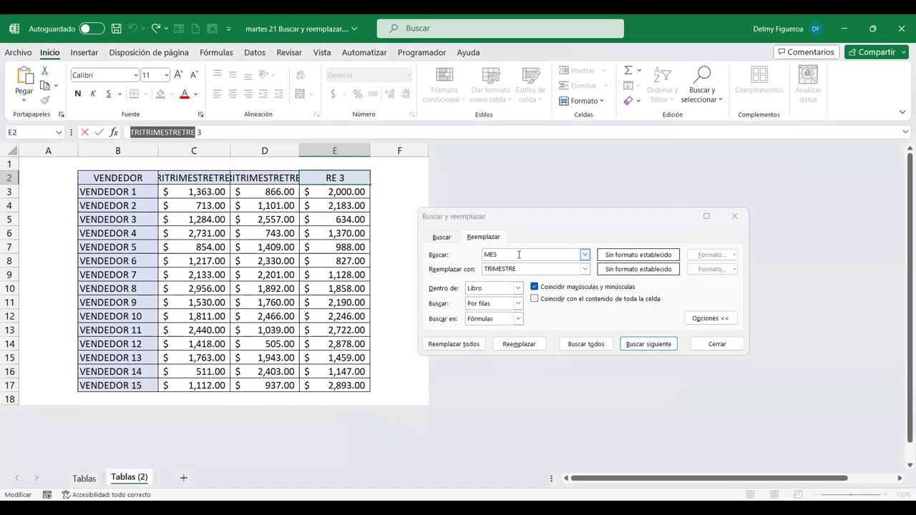
- Paste TRITRIMESTRETRE as the search text and replace all with TRIMESTRE (6 replacements)
{"action": "left_click", "coordinate": [452, 247]}
{"action": "key", "text": "ctrl+v"}
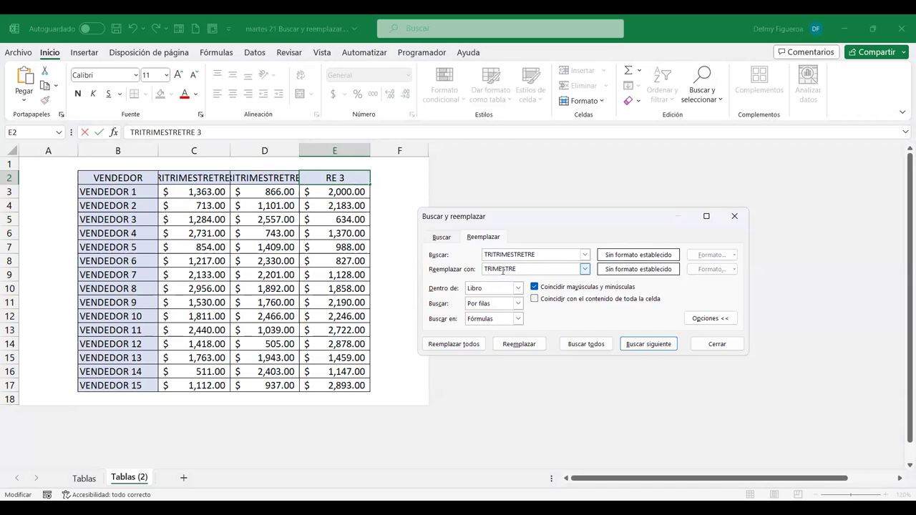
{"action": "left_click", "coordinate": [473, 347]}
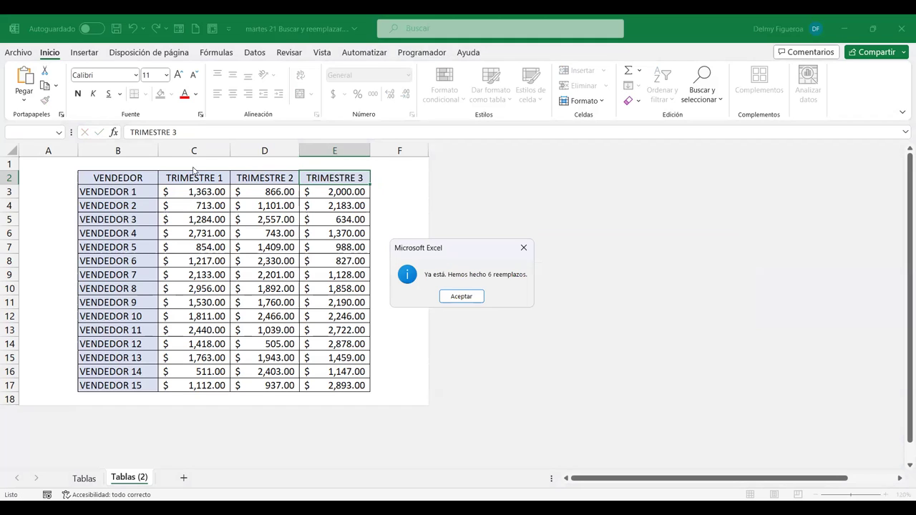
{"action": "left_click", "coordinate": [463, 299]}
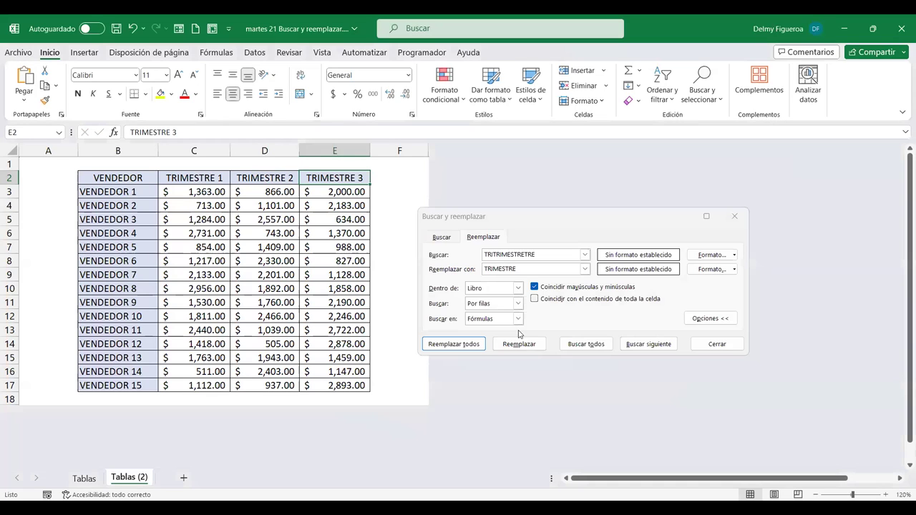
- Close the replace window, switch to the Tablas sheet and reopen Reemplazar
{"action": "left_click", "coordinate": [717, 344]}
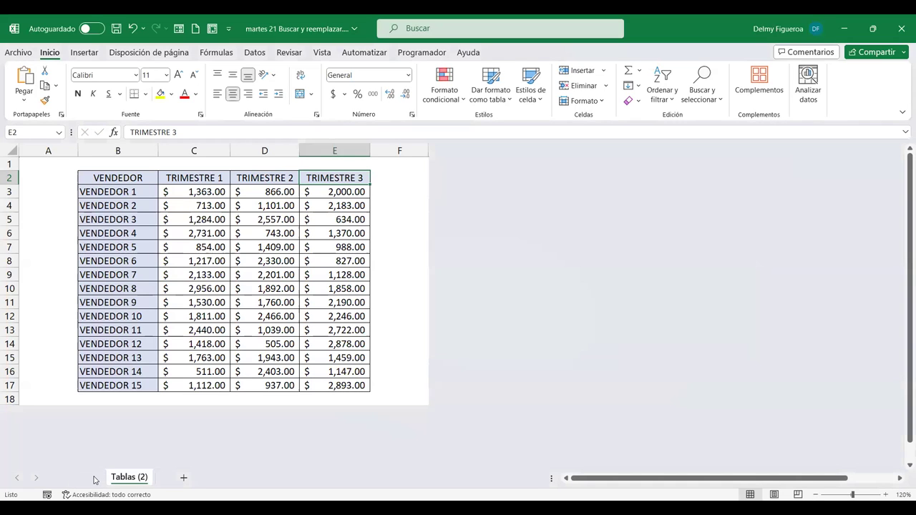
{"action": "left_click", "coordinate": [84, 477]}
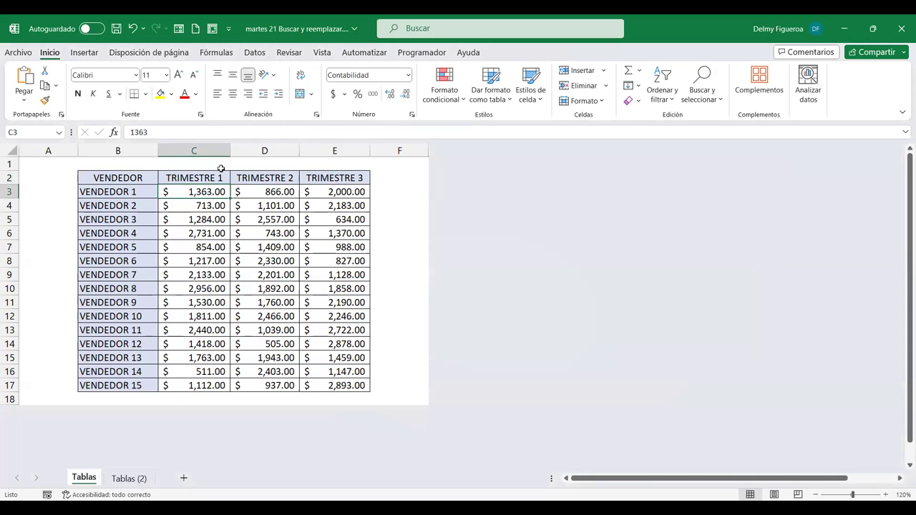
{"action": "left_click", "coordinate": [722, 105]}
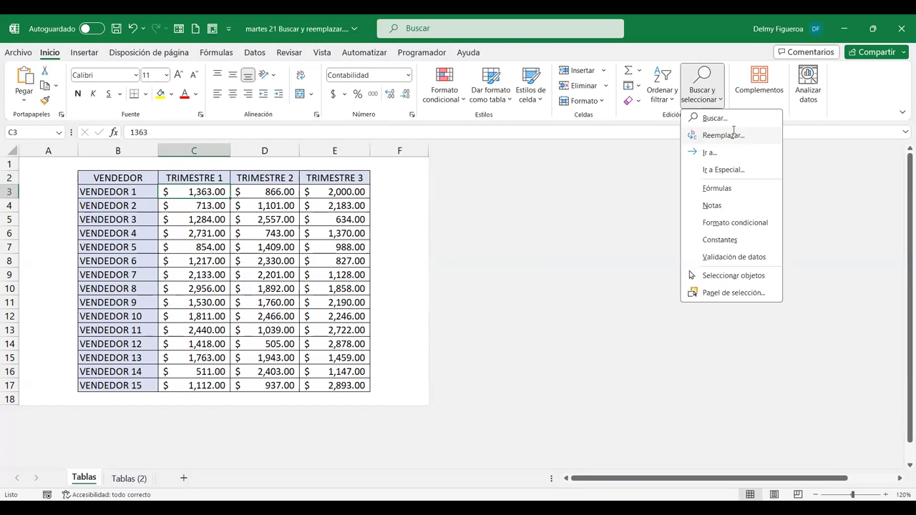
{"action": "left_click", "coordinate": [734, 132]}
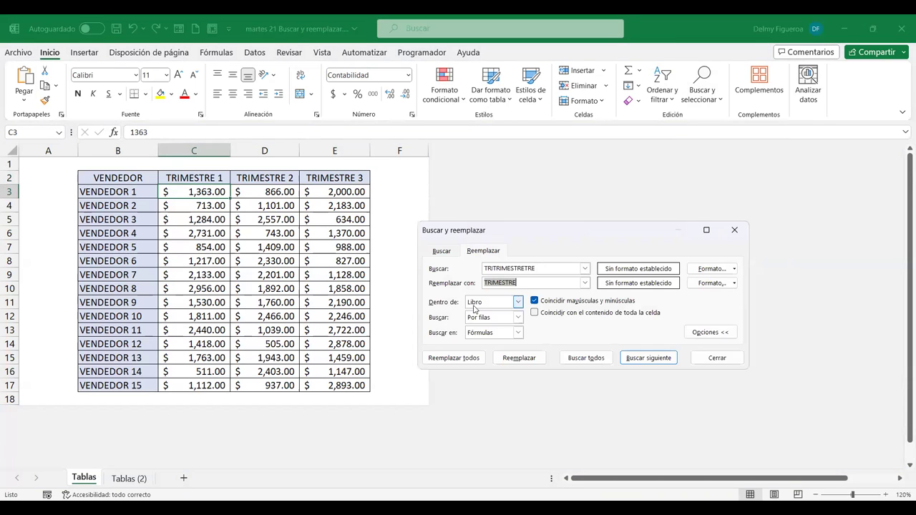
- Set Dentro de to Hoja, keep Buscar en Fórmulas, and uncheck Coincidir mayúsculas y minúsculas
{"action": "left_click", "coordinate": [517, 303]}
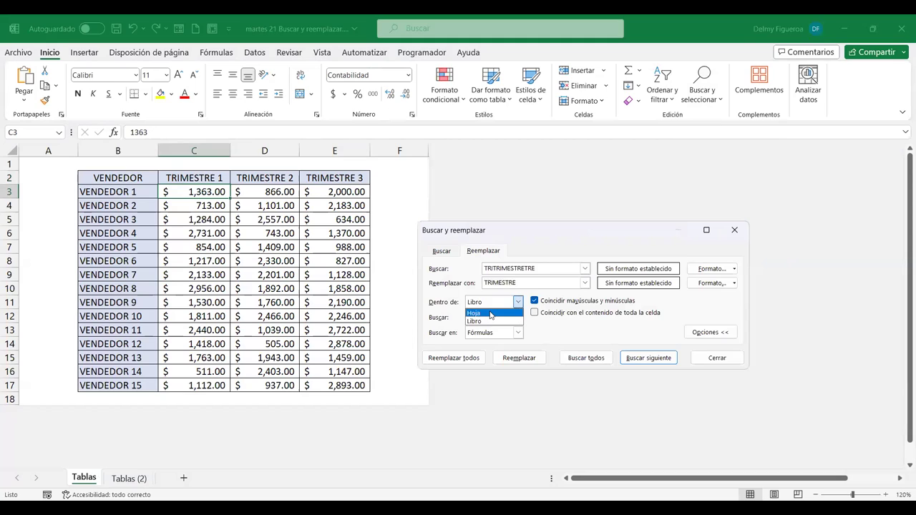
{"action": "left_click", "coordinate": [490, 313]}
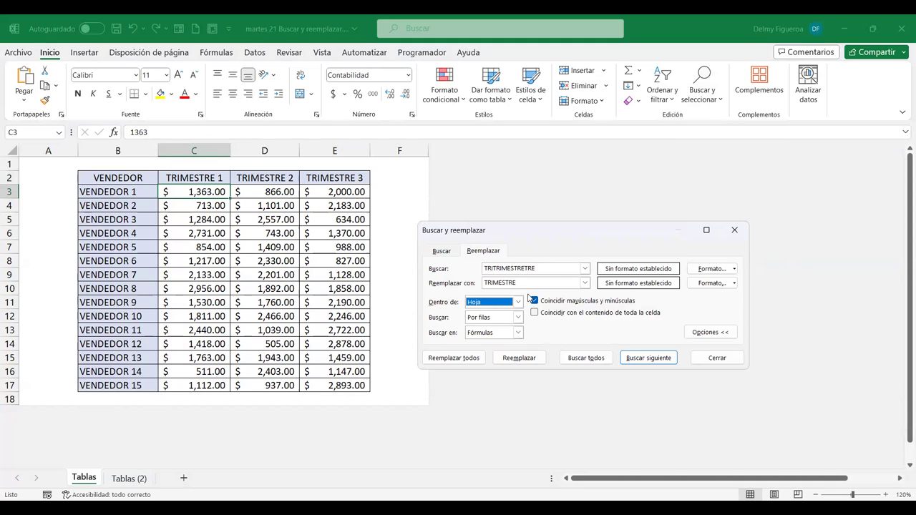
{"action": "key", "text": "Tab"}
{"action": "left_click", "coordinate": [518, 334]}
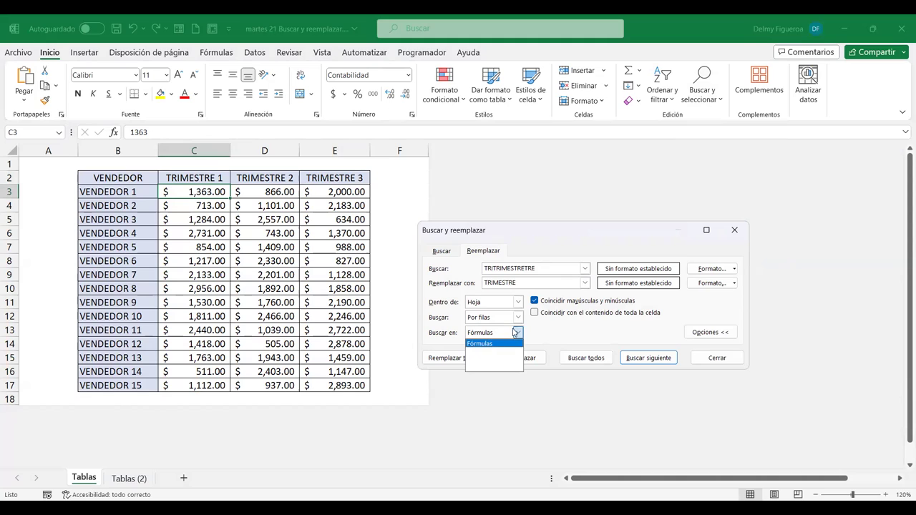
{"action": "left_click", "coordinate": [550, 343]}
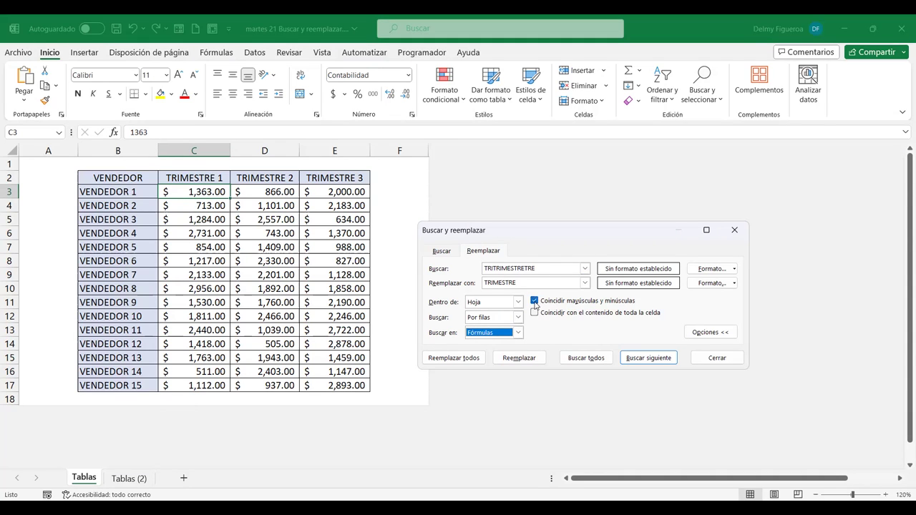
{"action": "left_click", "coordinate": [534, 301]}
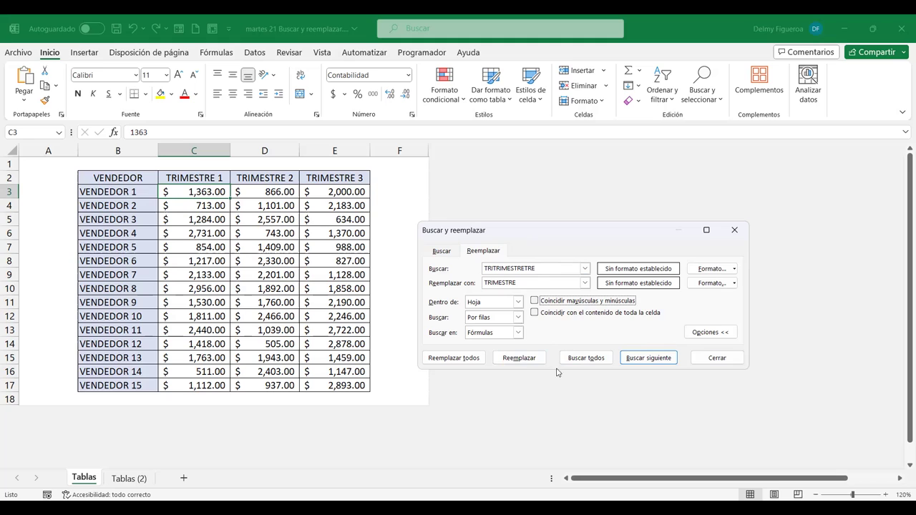
{"action": "left_click", "coordinate": [707, 334]}
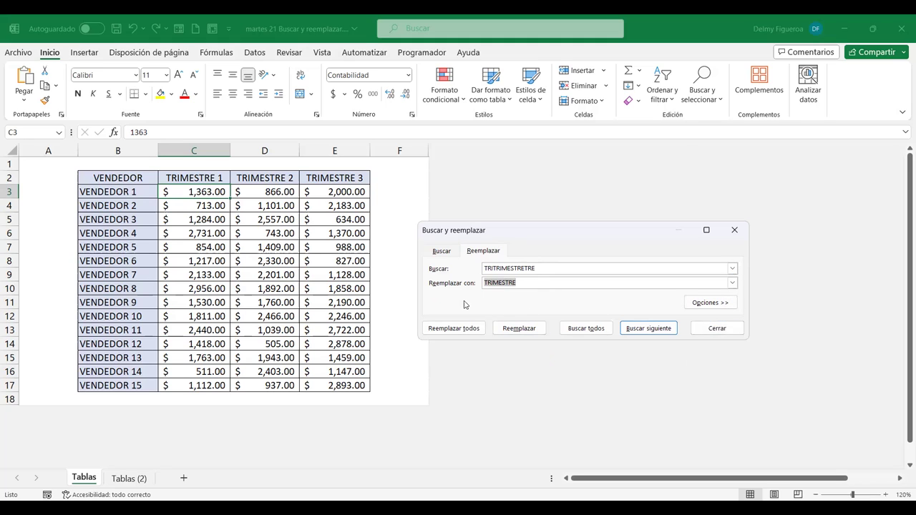
{"action": "left_click", "coordinate": [705, 303]}
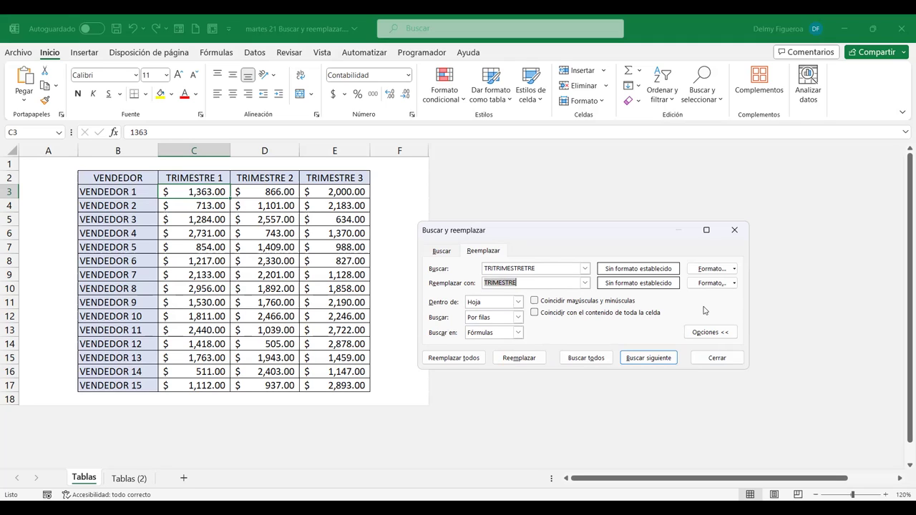
- Close the replace window, jump to cell A30 via Ir a, then select cell A8
{"action": "left_click", "coordinate": [740, 364]}
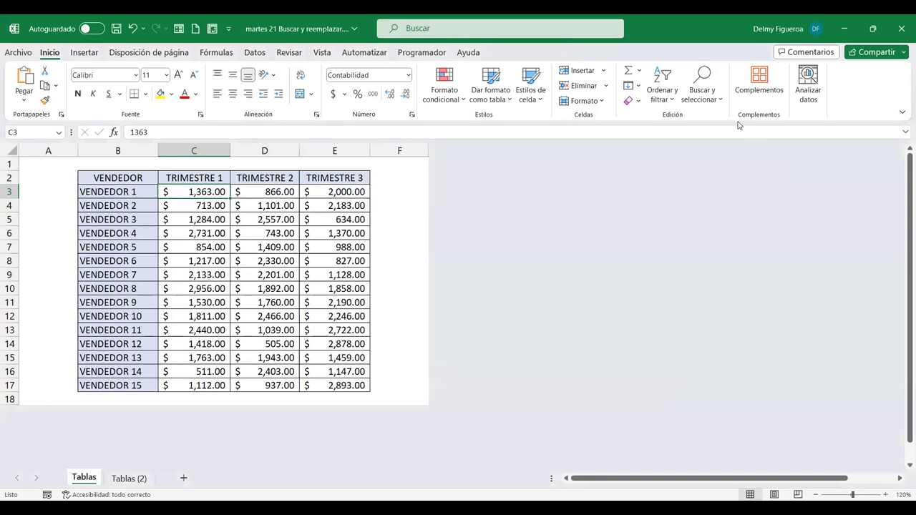
{"action": "left_click", "coordinate": [715, 97]}
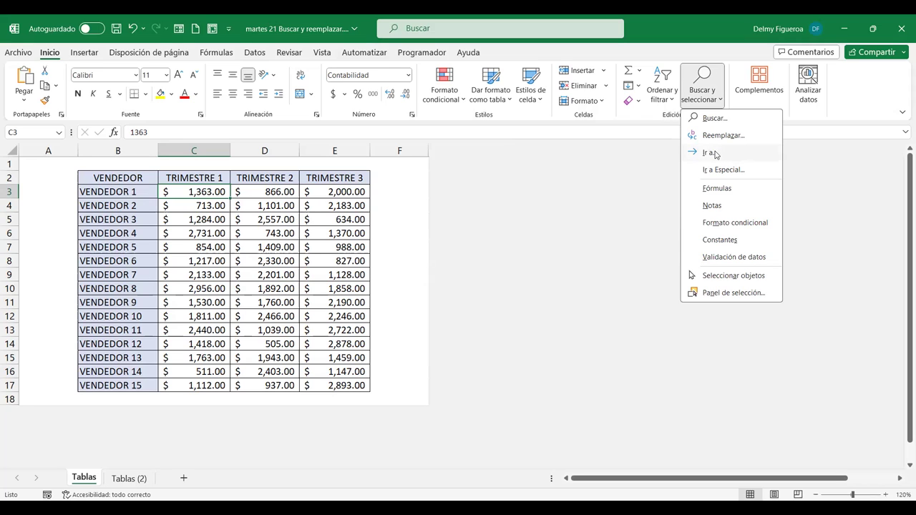
{"action": "left_click", "coordinate": [716, 155]}
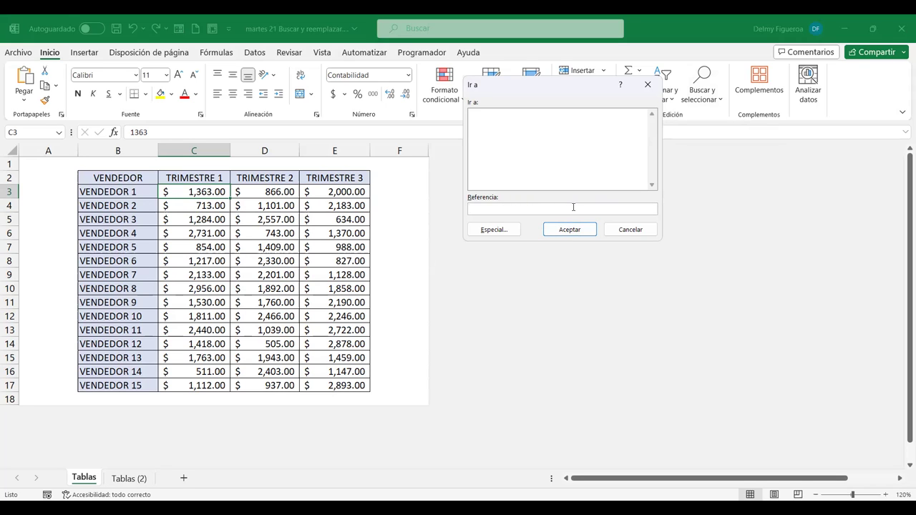
{"action": "type", "text": "A30"}
{"action": "left_click", "coordinate": [571, 228]}
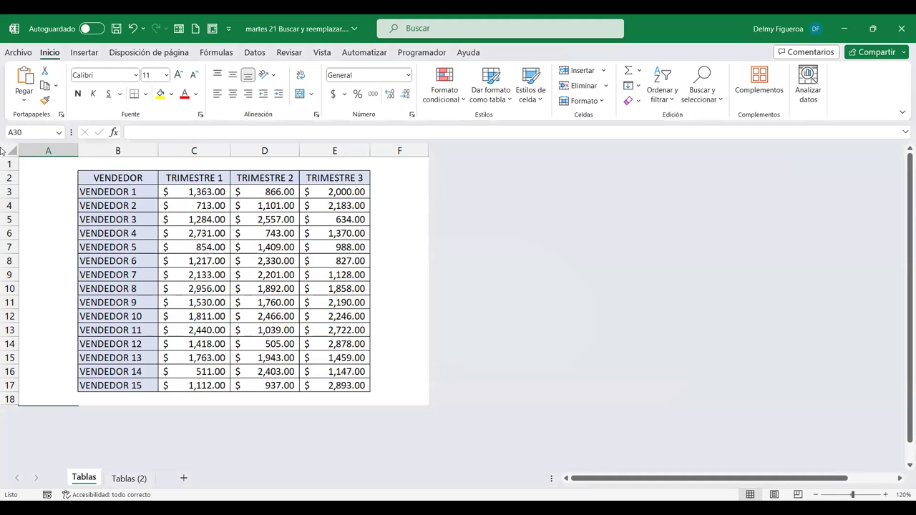
{"action": "left_click", "coordinate": [49, 259]}
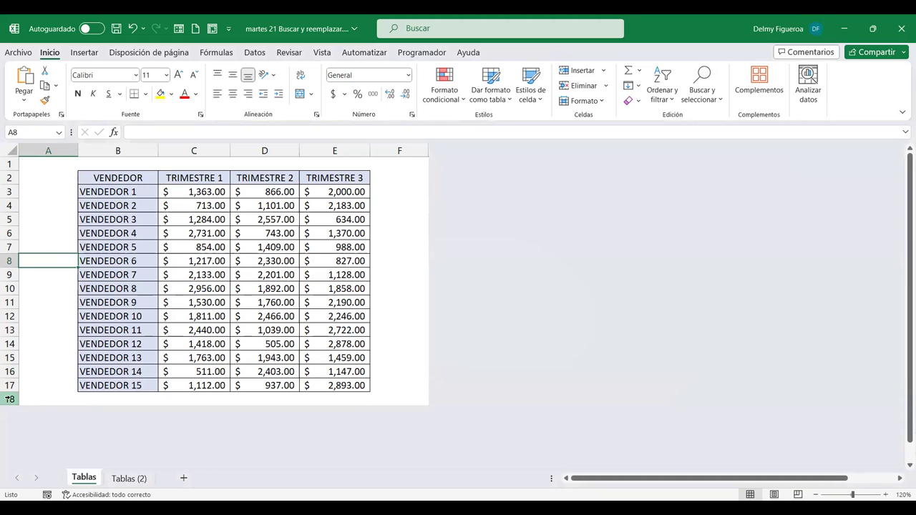
- Unhide the hidden rows below row 18 with Mostrar and check the revealed rows
{"action": "left_click", "coordinate": [10, 398]}
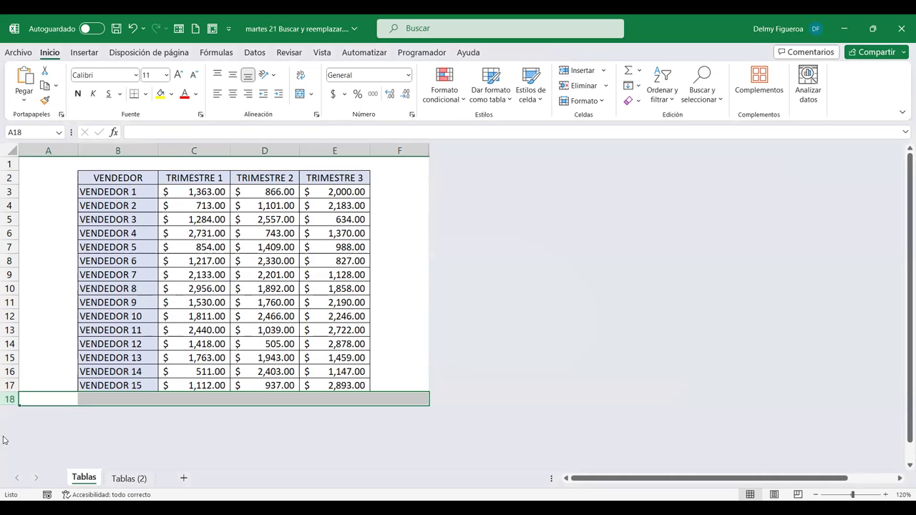
{"action": "right_click", "coordinate": [10, 399]}
{"action": "left_click", "coordinate": [65, 394]}
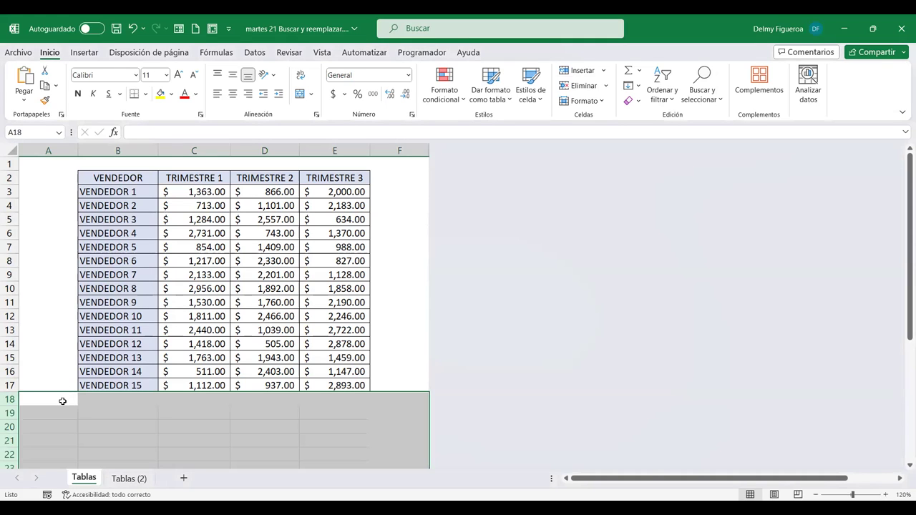
{"action": "scroll", "coordinate": [62, 399], "scroll_direction": "down", "scroll_amount": 2}
{"action": "scroll", "coordinate": [62, 401], "scroll_direction": "down", "scroll_amount": 3}
{"action": "scroll", "coordinate": [62, 401], "scroll_direction": "down", "scroll_amount": 1}
{"action": "scroll", "coordinate": [62, 401], "scroll_direction": "up", "scroll_amount": 6}
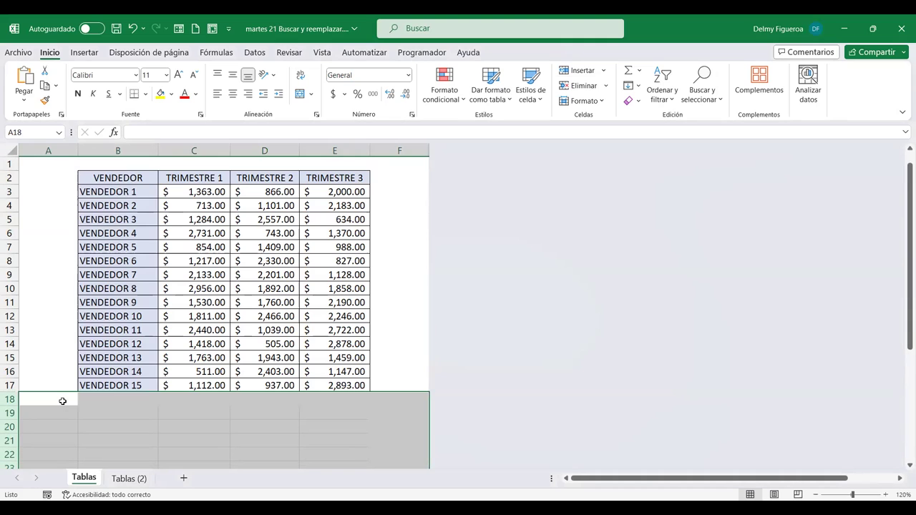
{"action": "left_click", "coordinate": [212, 260]}
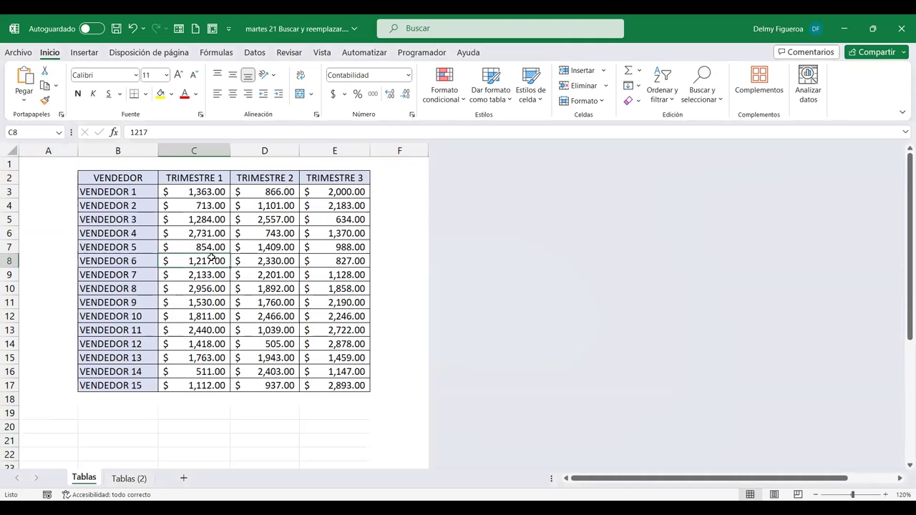
{"action": "scroll", "coordinate": [106, 418], "scroll_direction": "down", "scroll_amount": 4}
{"action": "scroll", "coordinate": [105, 418], "scroll_direction": "up", "scroll_amount": 4}
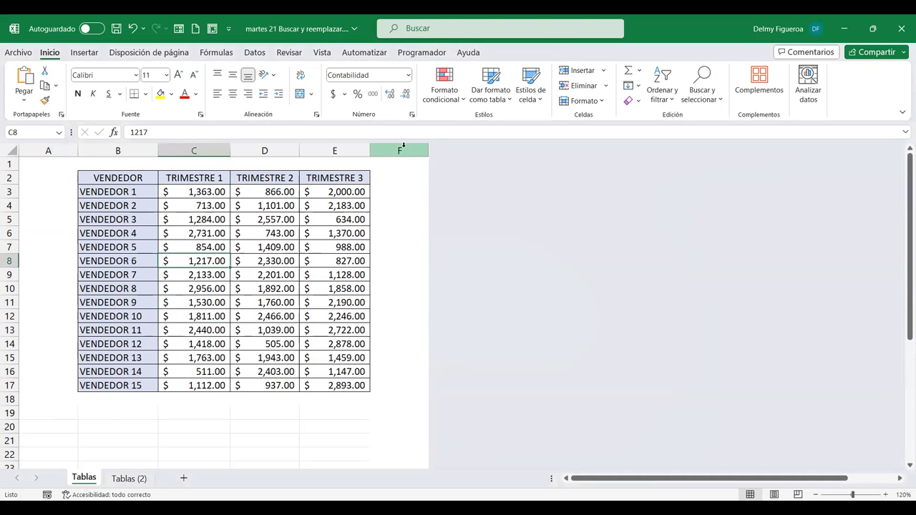
- Unhide the hidden columns after column F with Mostrar
{"action": "left_click_drag", "start_coordinate": [407, 148], "coordinate": [495, 155]}
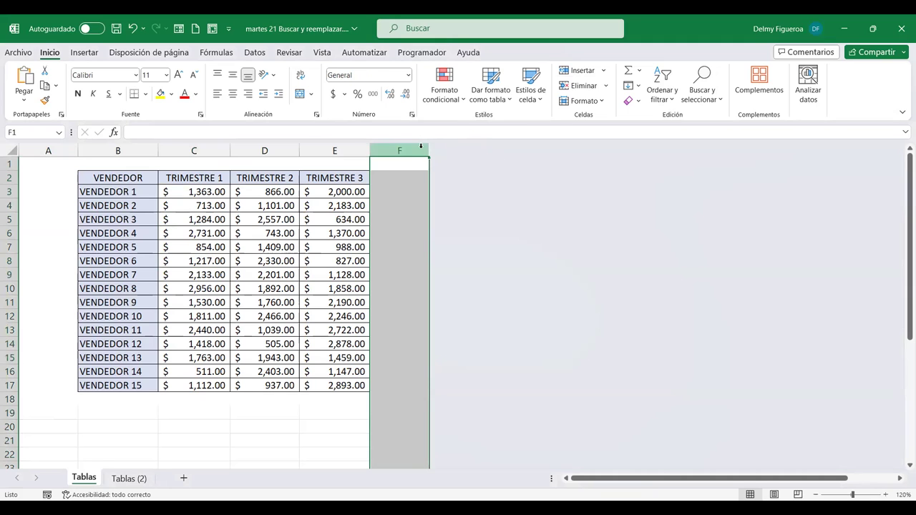
{"action": "right_click", "coordinate": [421, 146]}
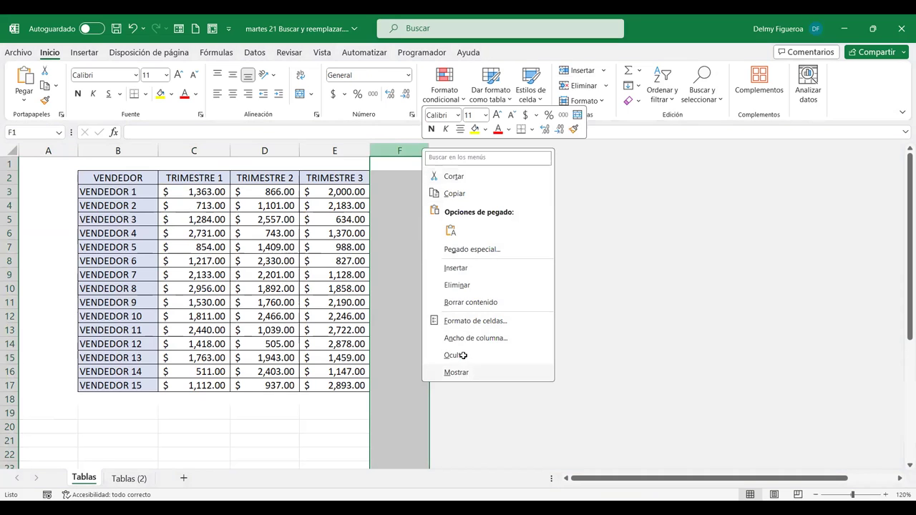
{"action": "left_click", "coordinate": [464, 373]}
{"action": "left_click", "coordinate": [465, 249]}
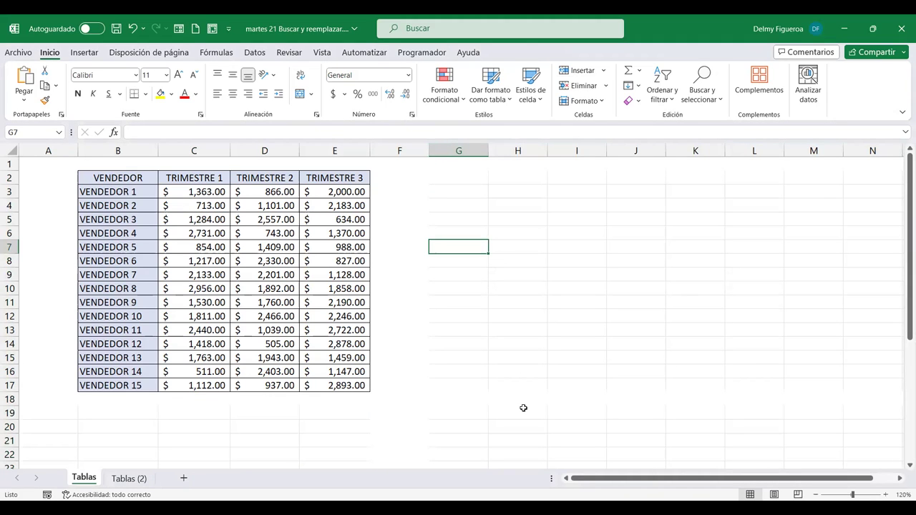
- Jump to B50 via F5, return to A1 with Ctrl+Home, then cancel a second Go To
{"action": "key", "text": "F5"}
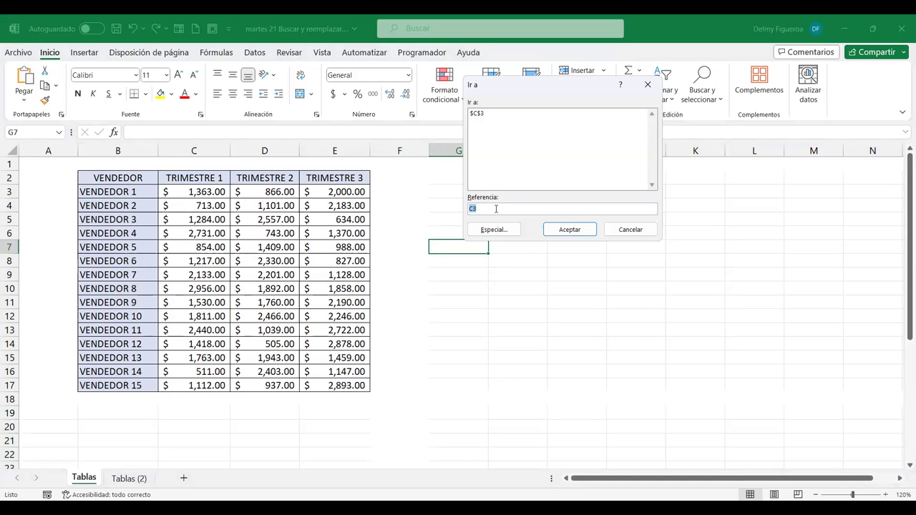
{"action": "type", "text": "B50"}
{"action": "key", "text": "Return"}
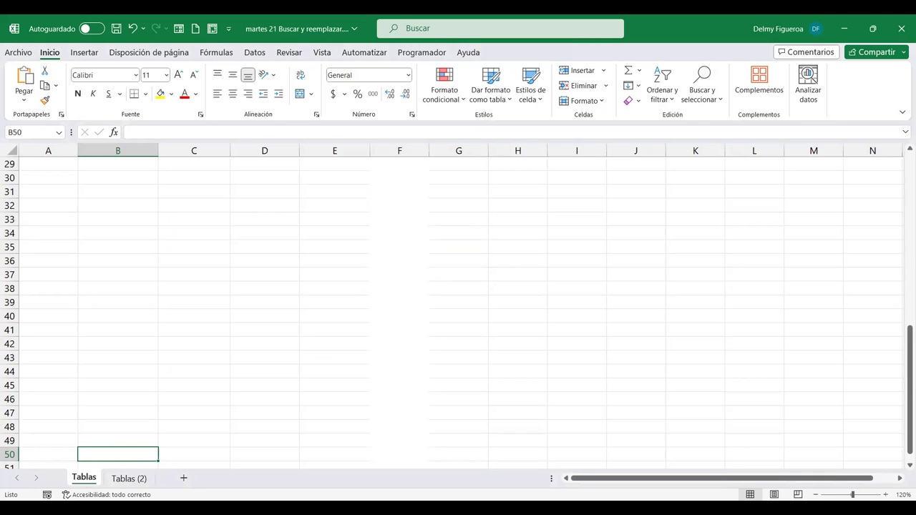
{"action": "key", "text": "ctrl+Home"}
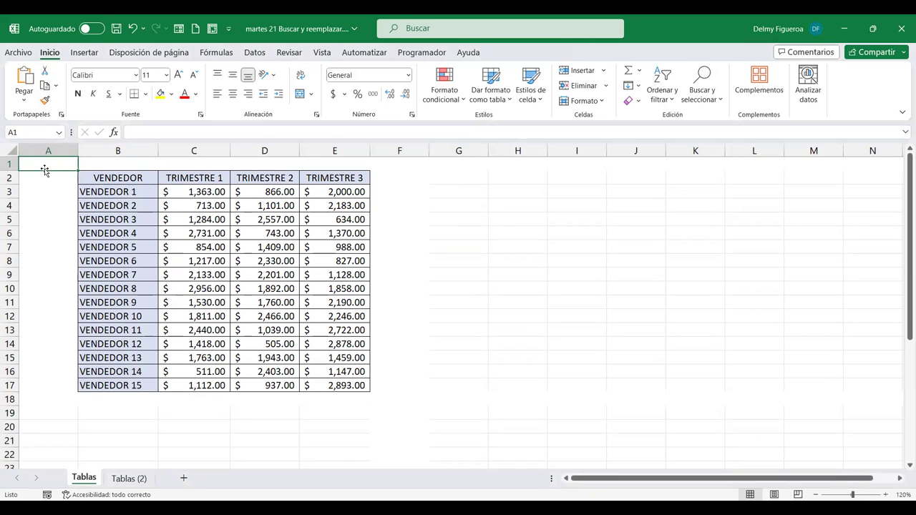
{"action": "key", "text": "ctrl+i"}
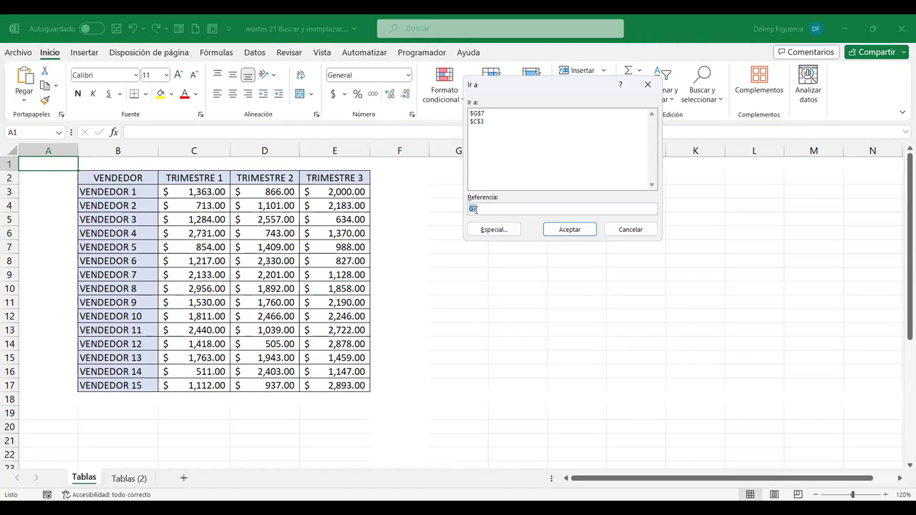
{"action": "left_click", "coordinate": [629, 230]}
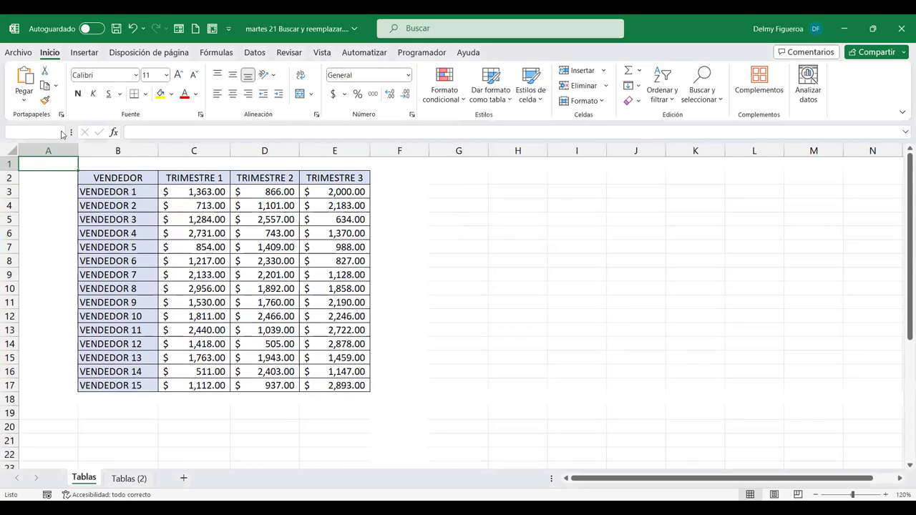
{"action": "left_click", "coordinate": [58, 133]}
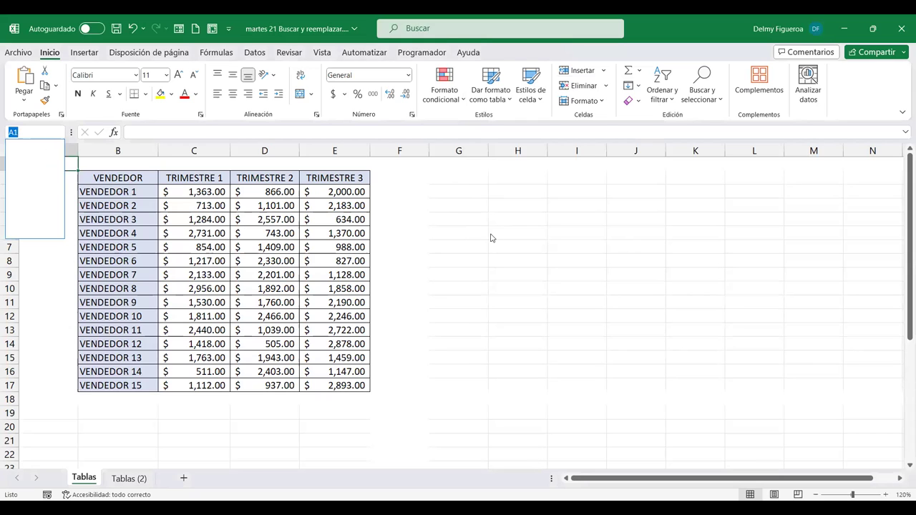
{"action": "left_click", "coordinate": [525, 231]}
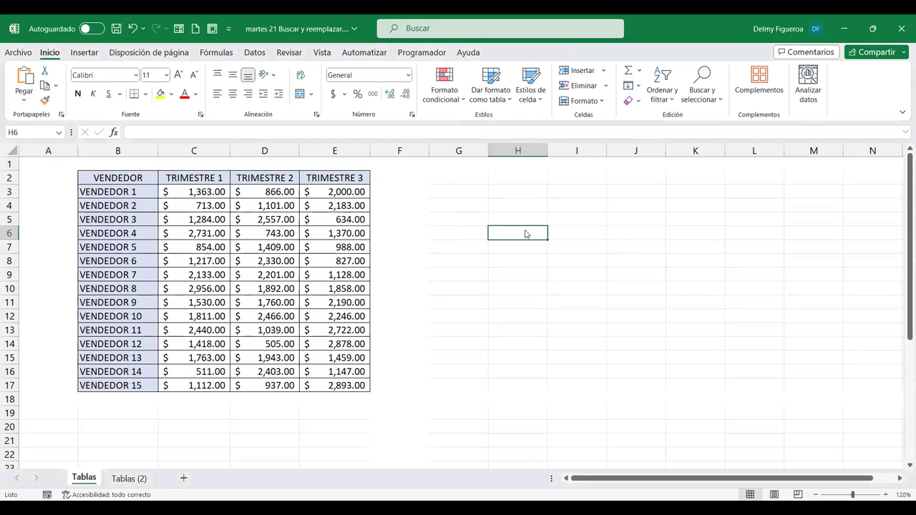
{"action": "key", "text": "F5"}
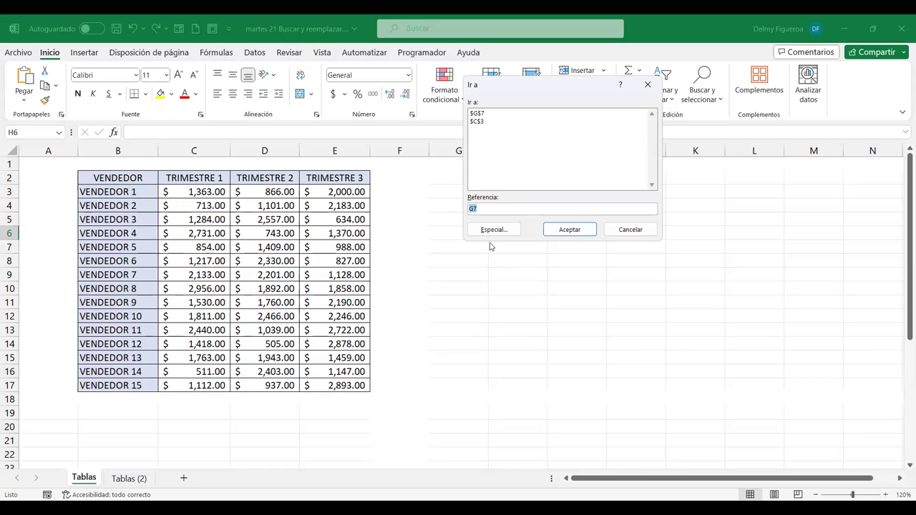
{"action": "left_click", "coordinate": [500, 231]}
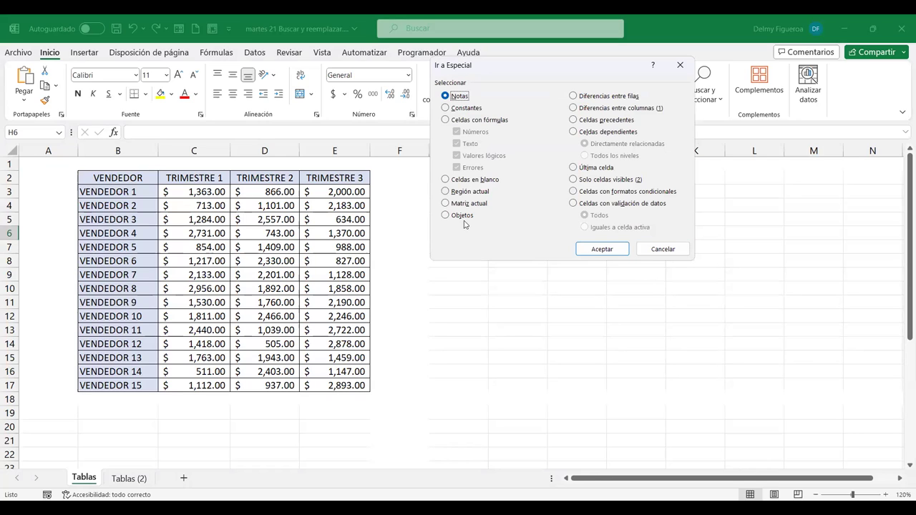
{"action": "left_click", "coordinate": [677, 252]}
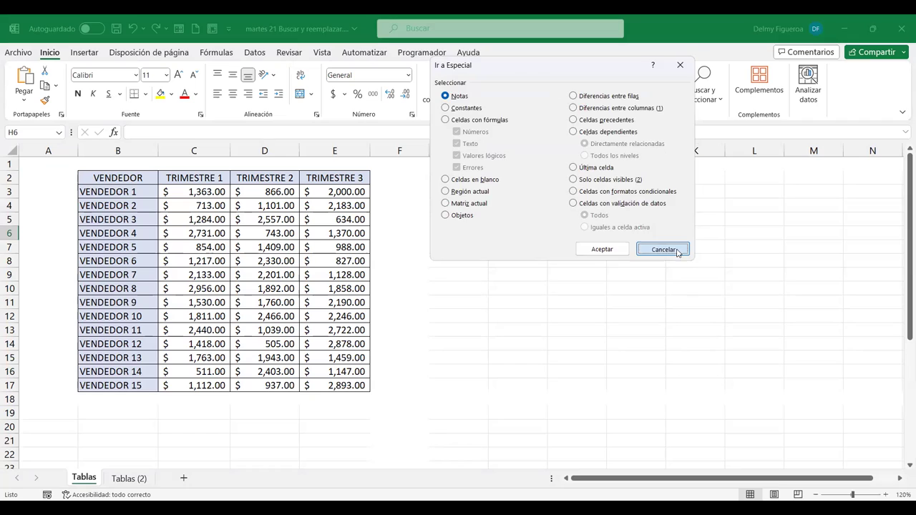
{"action": "left_click", "coordinate": [714, 102]}
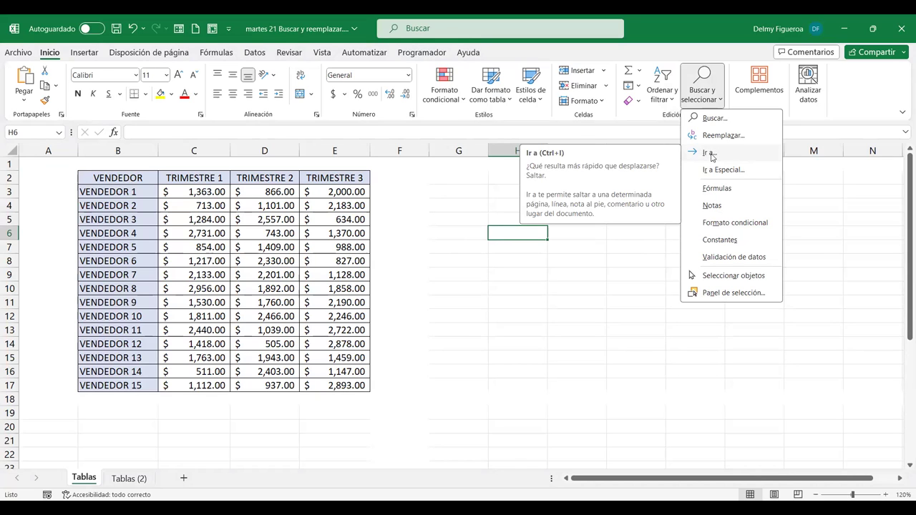
{"action": "key", "text": "ctrl+i"}
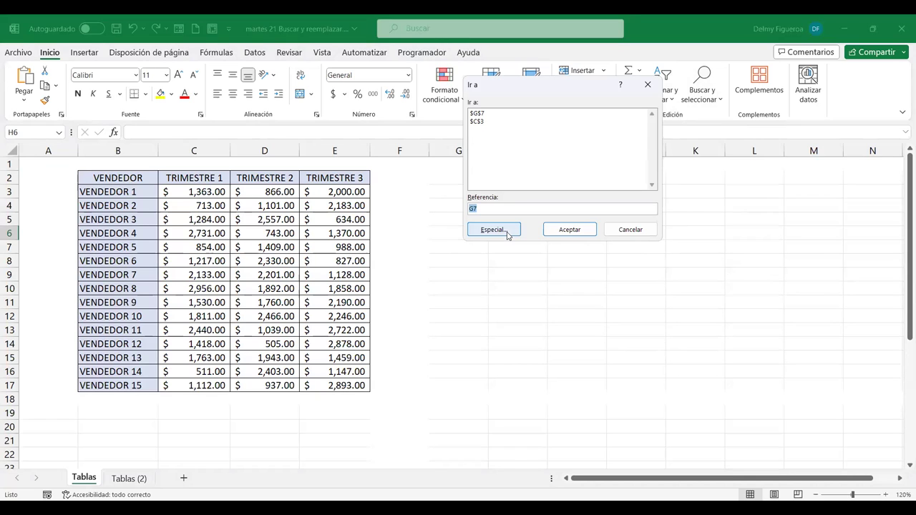
{"action": "left_click", "coordinate": [649, 231]}
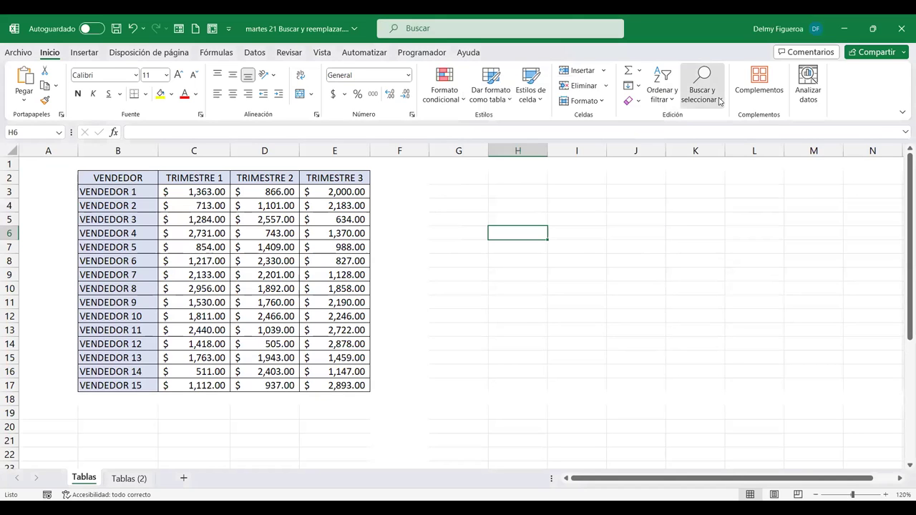
{"action": "left_click", "coordinate": [720, 102]}
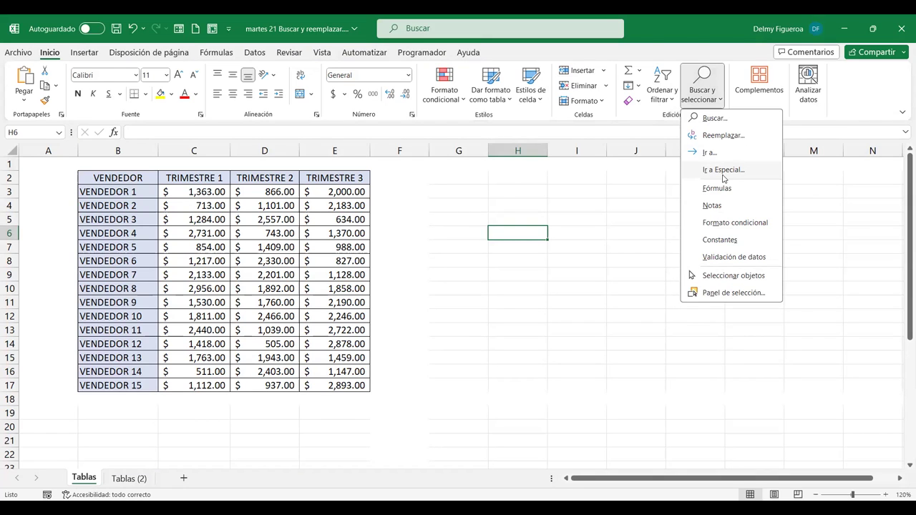
{"action": "left_click", "coordinate": [724, 177]}
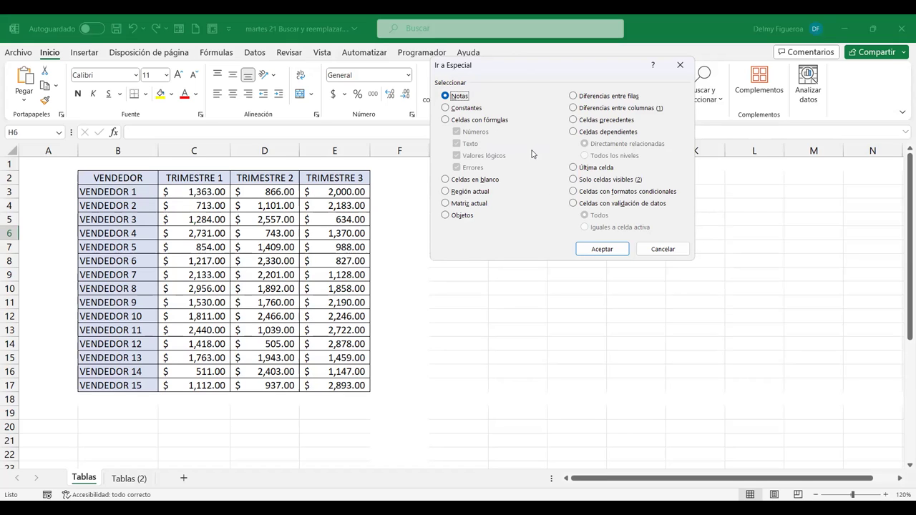
{"action": "left_click", "coordinate": [610, 255]}
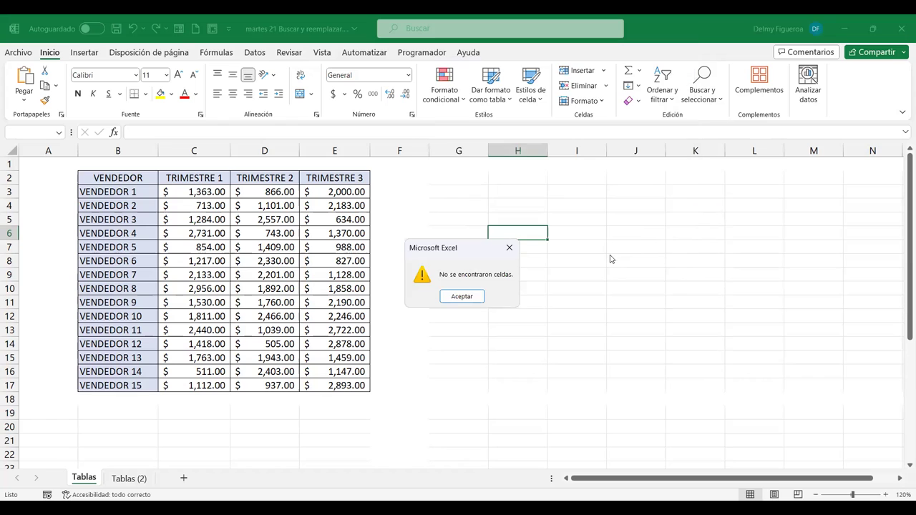
{"action": "left_click", "coordinate": [509, 248]}
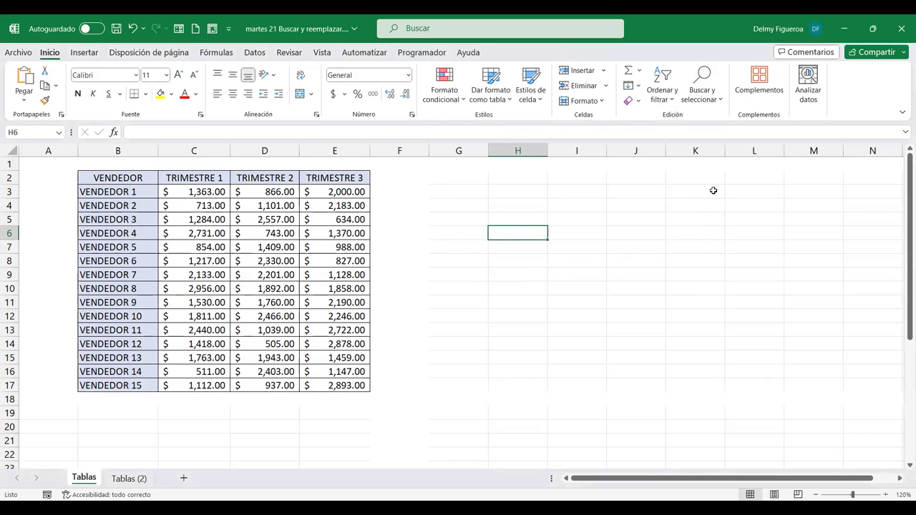
- Add K3, H11 and H14 to the selection, then give H14 the note 'Esta celda tiene una nota.'
{"action": "left_click", "coordinate": [709, 191], "text": "ctrl"}
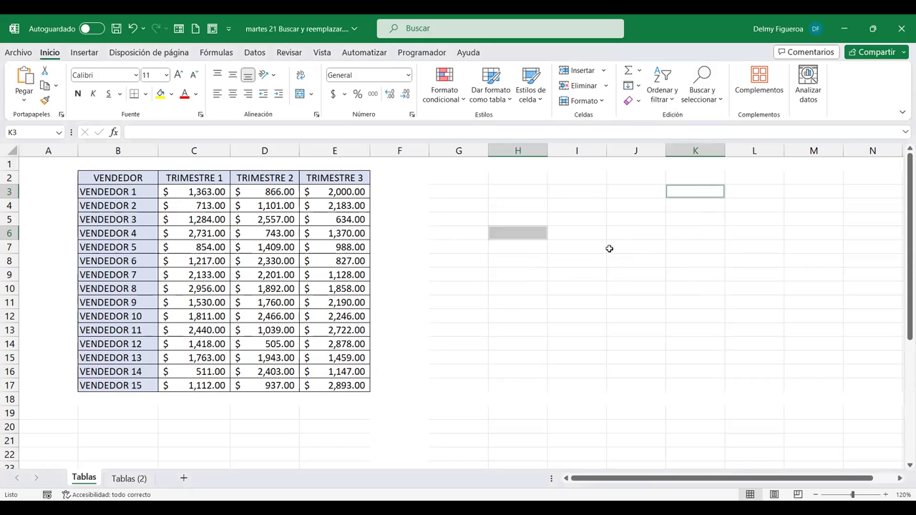
{"action": "left_click", "coordinate": [525, 300], "text": "ctrl"}
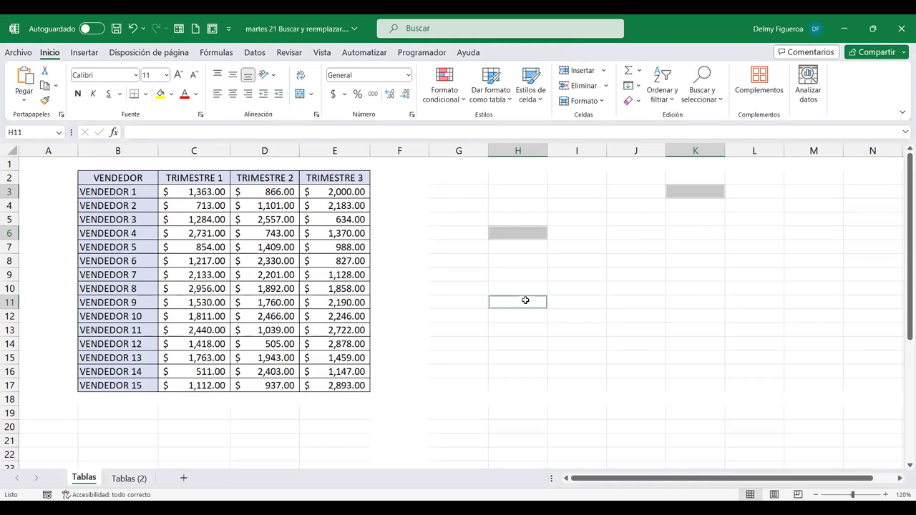
{"action": "left_click", "coordinate": [519, 344], "text": "ctrl"}
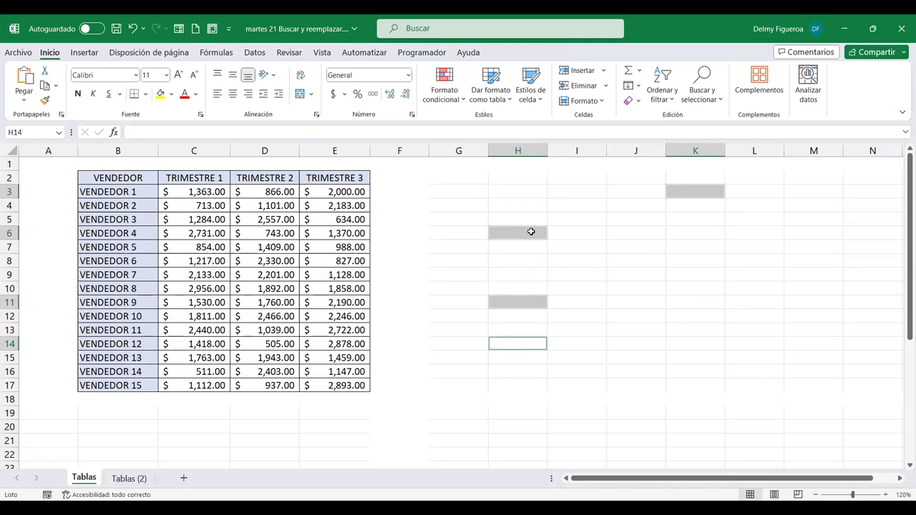
{"action": "right_click", "coordinate": [531, 232]}
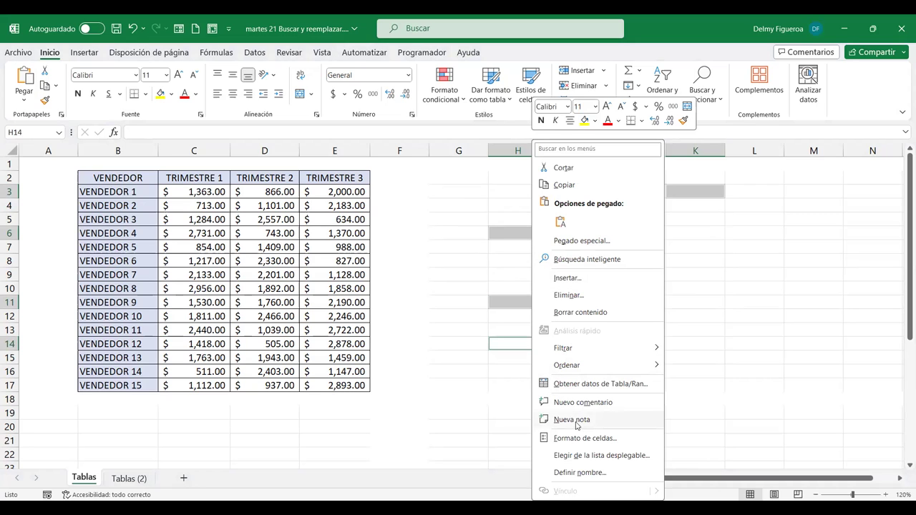
{"action": "left_click", "coordinate": [577, 422]}
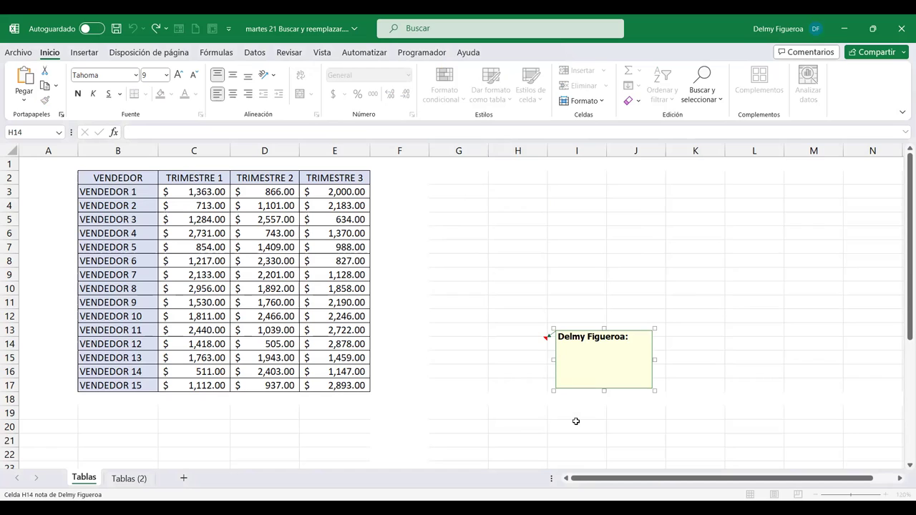
{"action": "type", "text": "eST"}
{"action": "key", "text": "BackSpace"}
{"action": "key", "text": "BackSpace"}
{"action": "key", "text": "BackSpace"}
{"action": "type", "text": "Esta celda "}
{"action": "type", "text": "tiene una nota."}
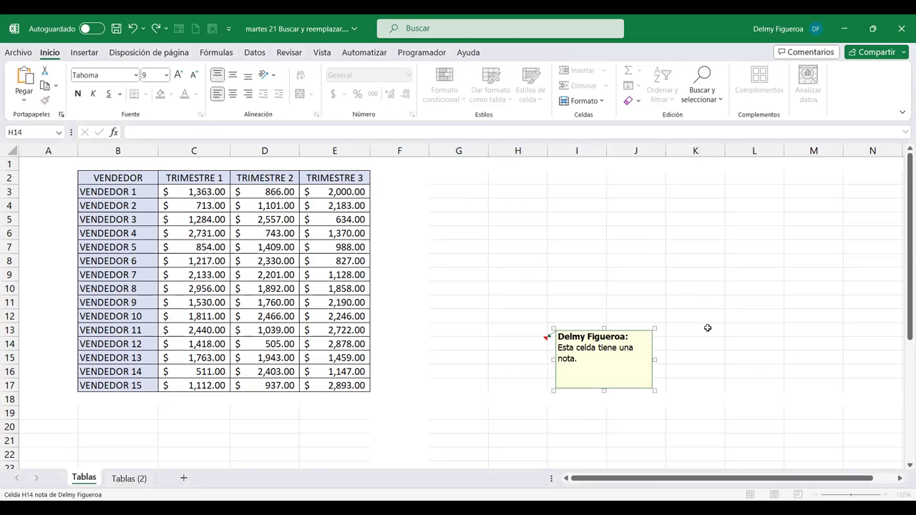
{"action": "left_click", "coordinate": [743, 241]}
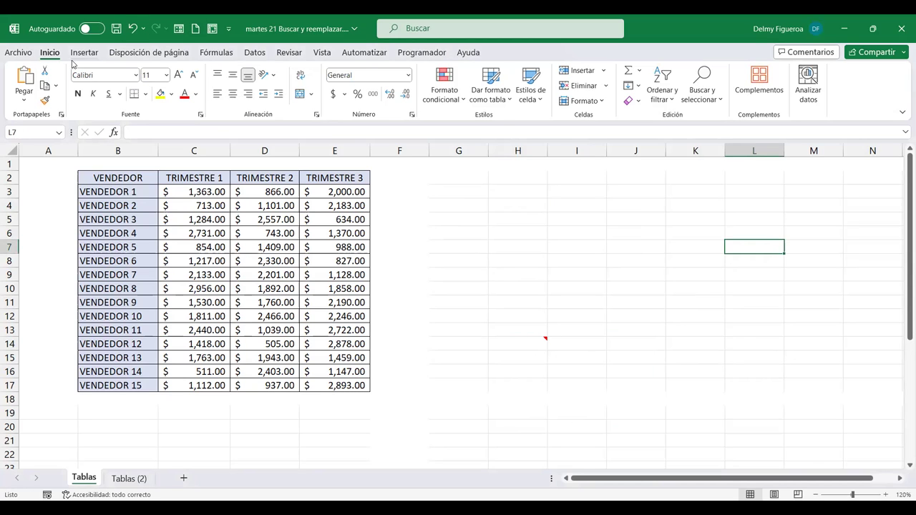
- Give header cell B2 the note 'Escribir el nombre real de los vendedores.'
{"action": "left_click", "coordinate": [138, 177]}
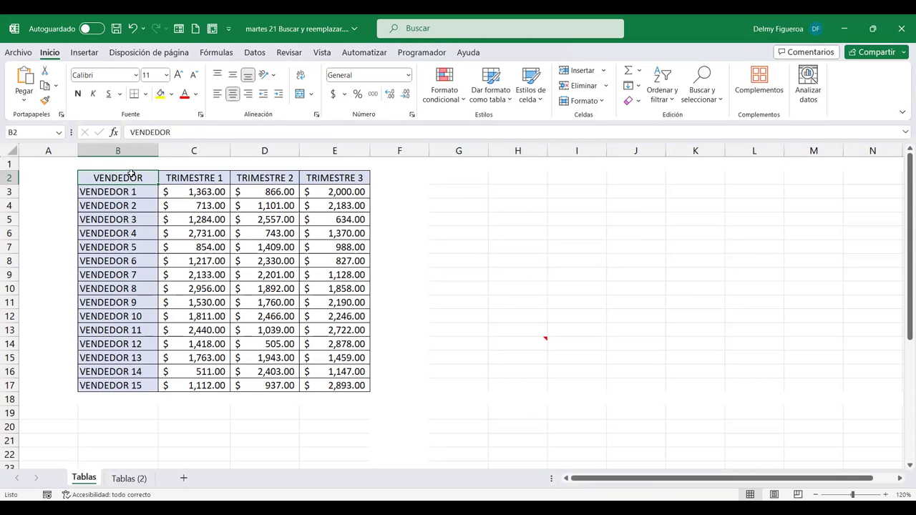
{"action": "right_click", "coordinate": [133, 177]}
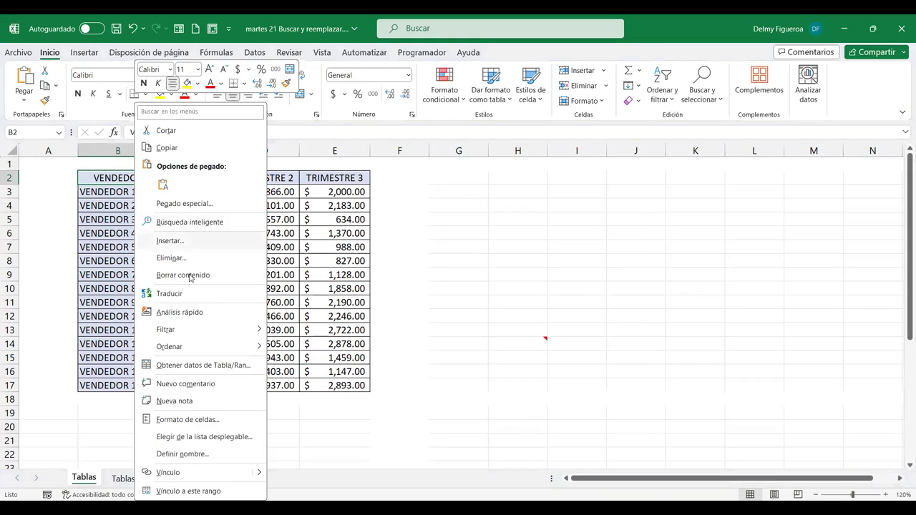
{"action": "left_click", "coordinate": [197, 400]}
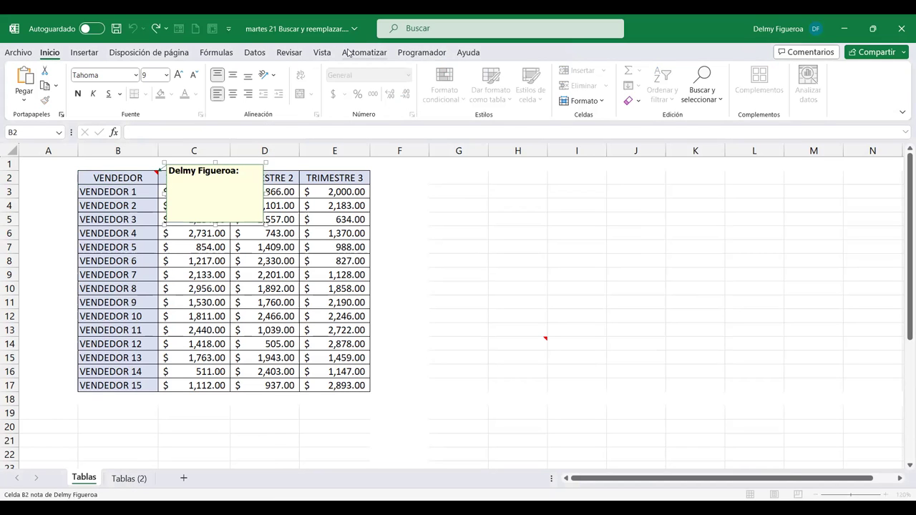
{"action": "type", "text": "Escribir el nombre real de los vendedores."}
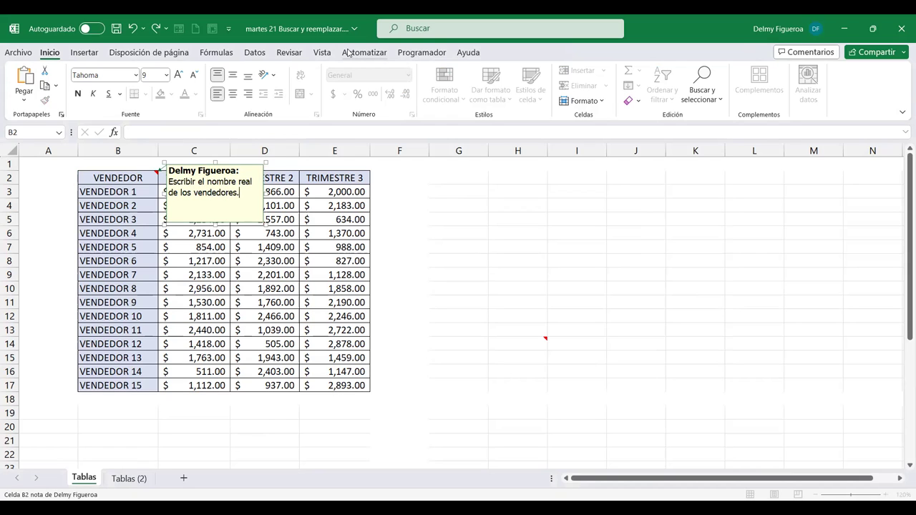
{"action": "left_click", "coordinate": [449, 246]}
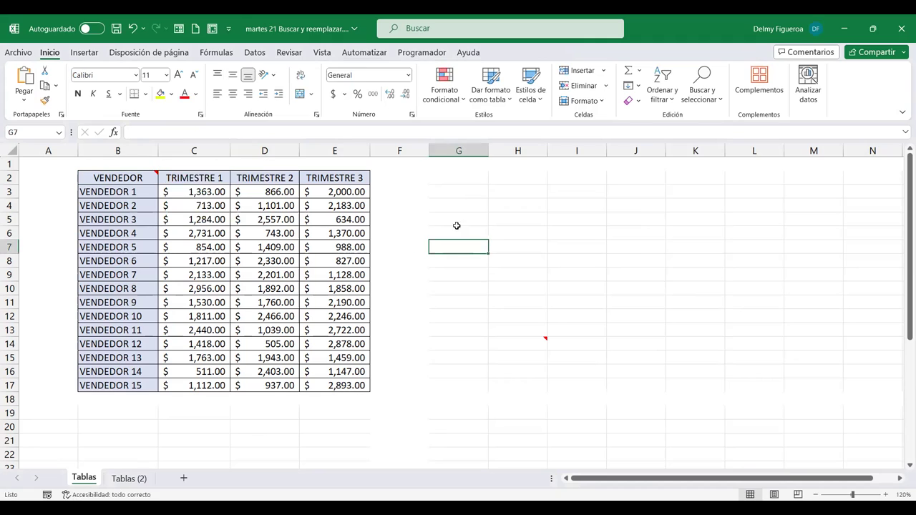
{"action": "left_click", "coordinate": [732, 260]}
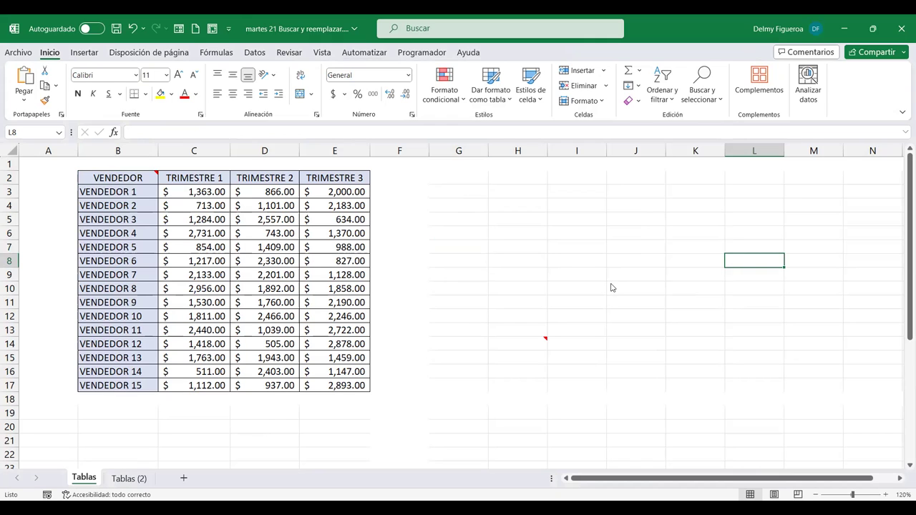
{"action": "key", "text": "F5"}
{"action": "left_click", "coordinate": [503, 230]}
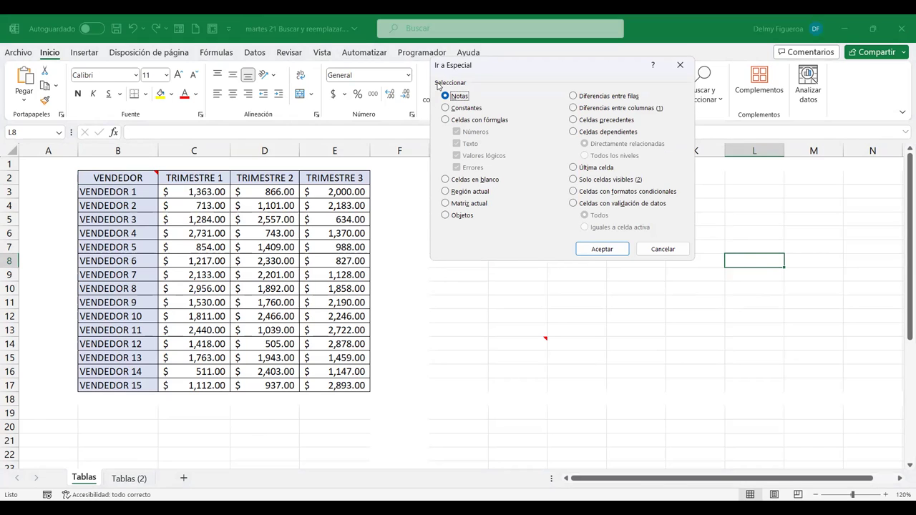
{"action": "left_click", "coordinate": [619, 253]}
{"action": "left_click", "coordinate": [619, 253]}
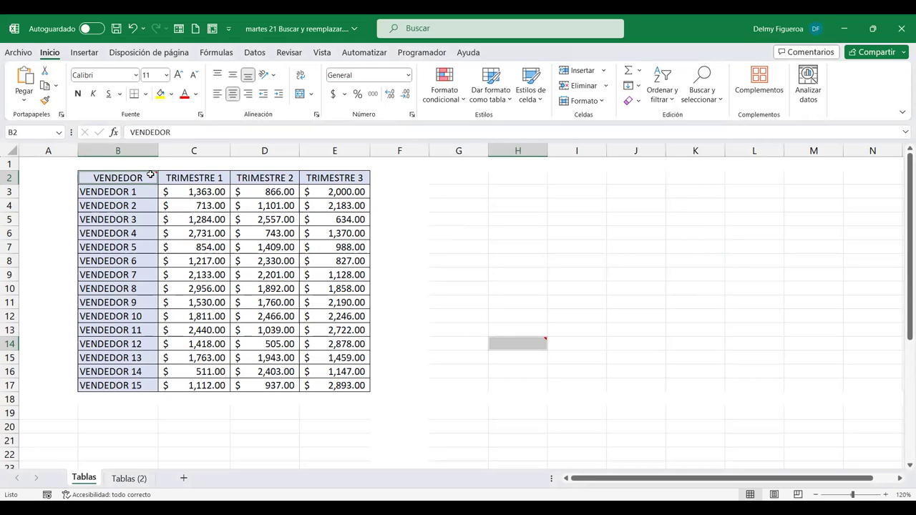
{"action": "mouse_move", "coordinate": [151, 175]}
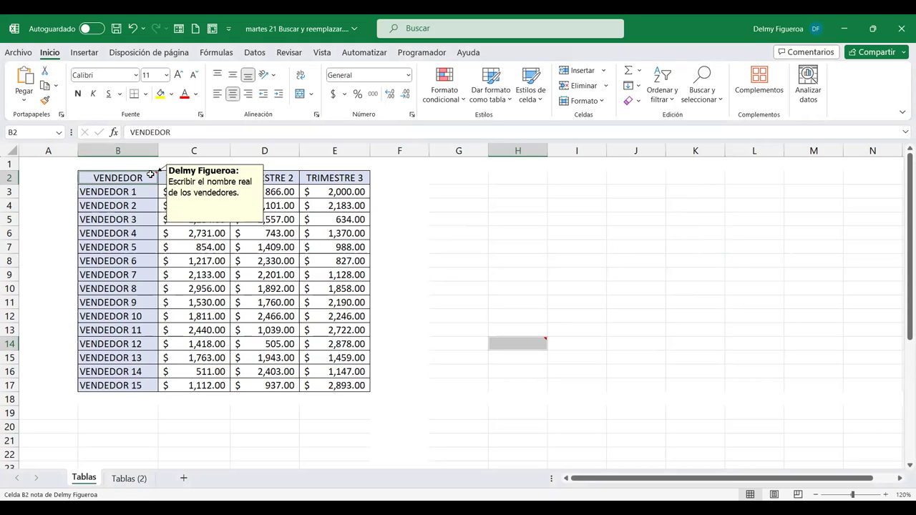
{"action": "left_click", "coordinate": [528, 229]}
{"action": "key", "text": "Down"}
{"action": "key", "text": "Down"}
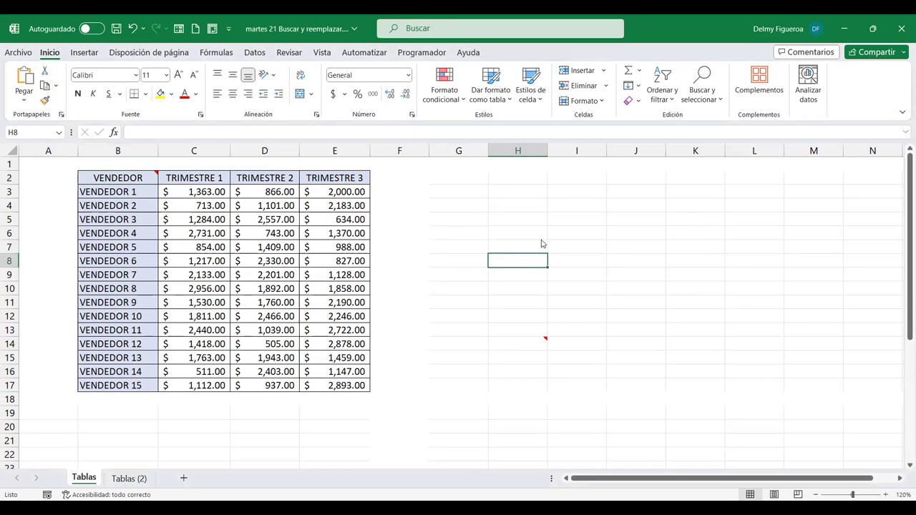
- Use Ir a Especial with Constantes to select the table's 64 constant cells, B2:E17
{"action": "key", "text": "F5"}
{"action": "left_click", "coordinate": [495, 229]}
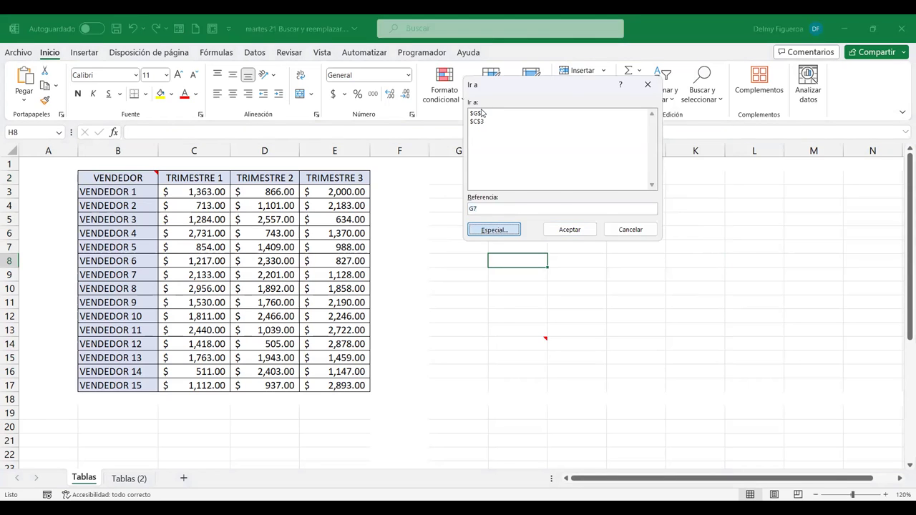
{"action": "left_click", "coordinate": [470, 109]}
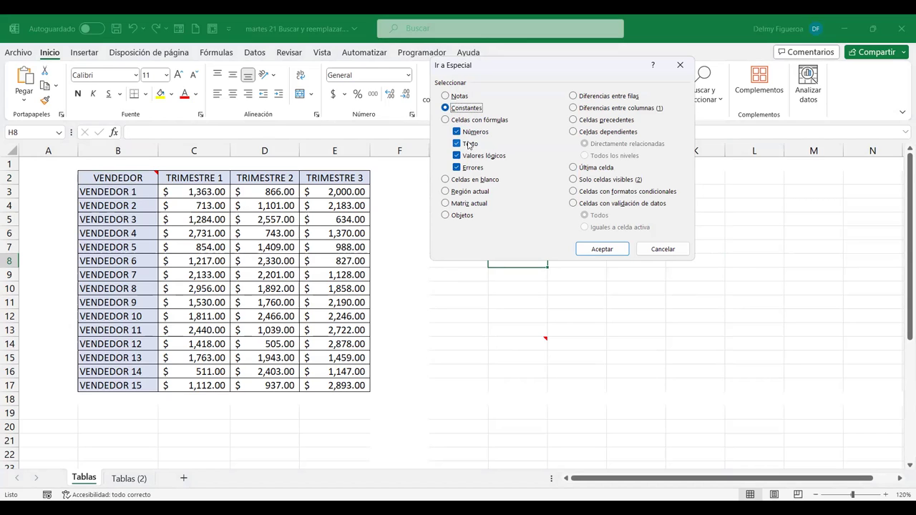
{"action": "left_click", "coordinate": [613, 252]}
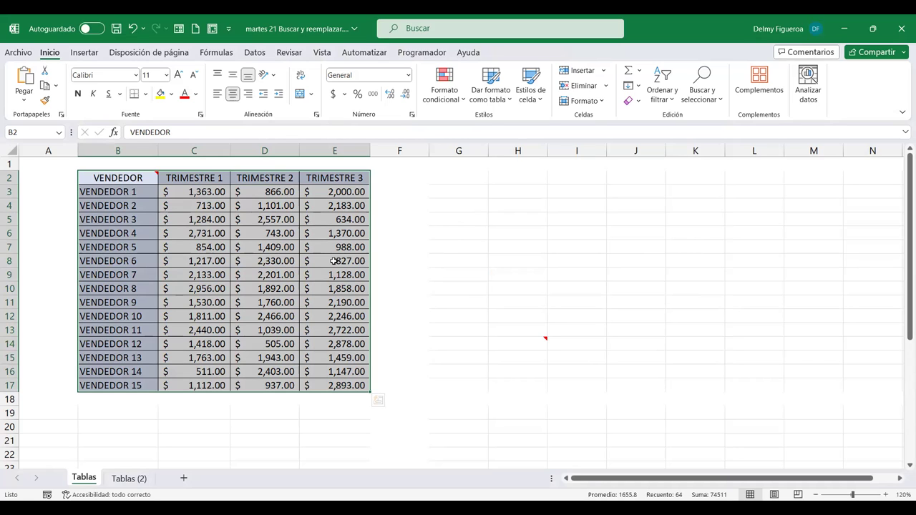
- Use Go To Special to select all numeric constants in the vendor table
{"action": "left_click", "coordinate": [335, 261]}
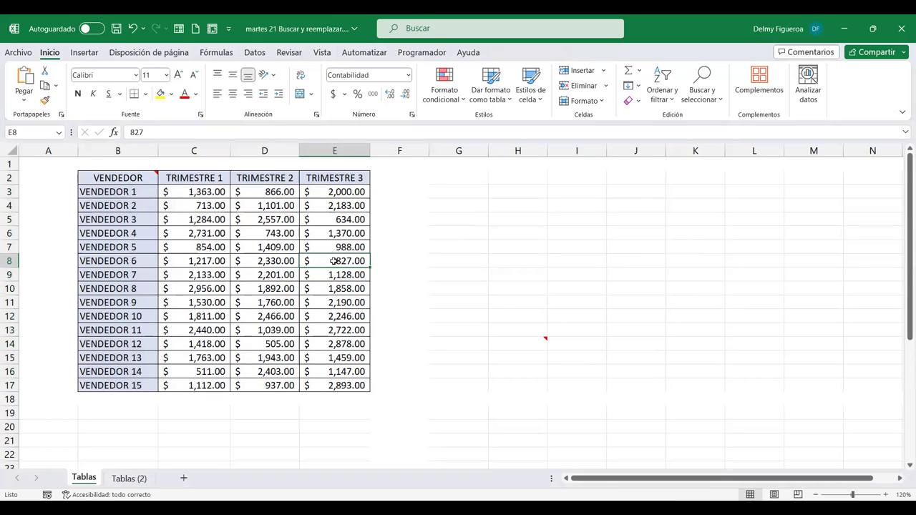
{"action": "left_click", "coordinate": [691, 104]}
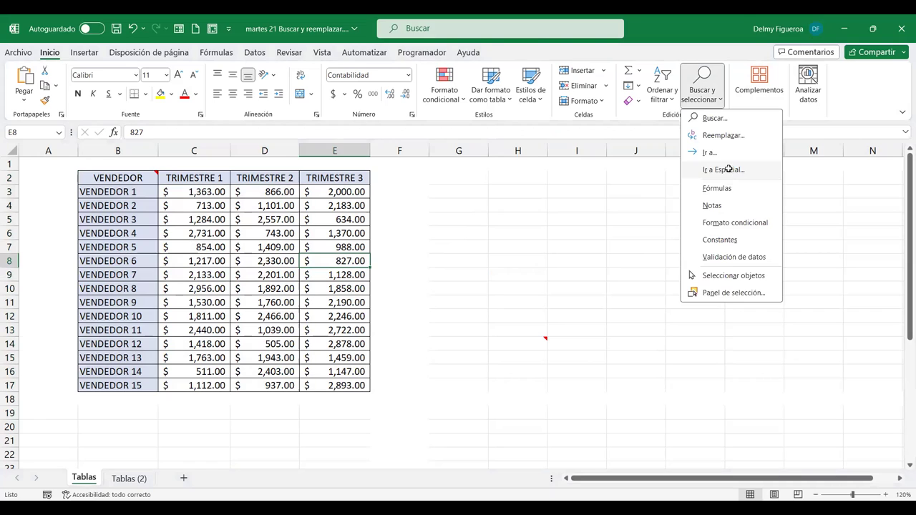
{"action": "left_click", "coordinate": [729, 172]}
{"action": "left_click", "coordinate": [462, 108]}
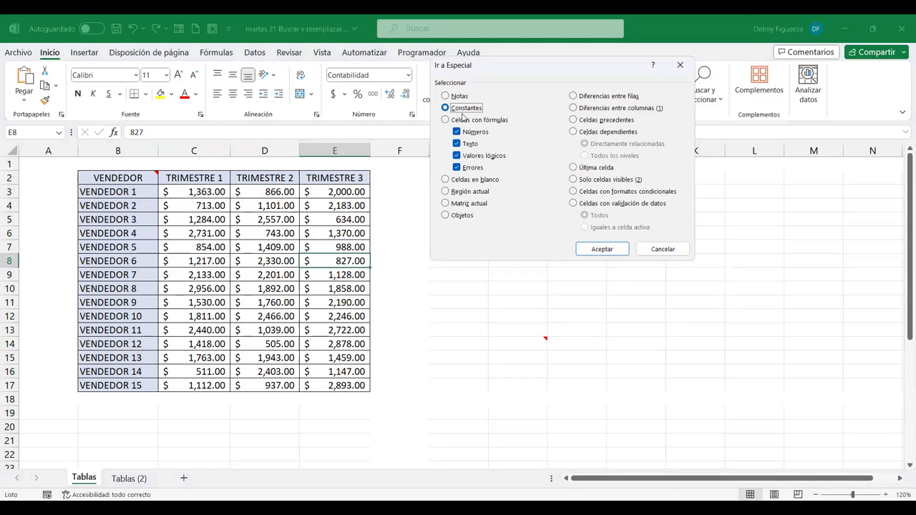
{"action": "left_click", "coordinate": [456, 144]}
{"action": "left_click", "coordinate": [457, 155]}
{"action": "left_click", "coordinate": [457, 168]}
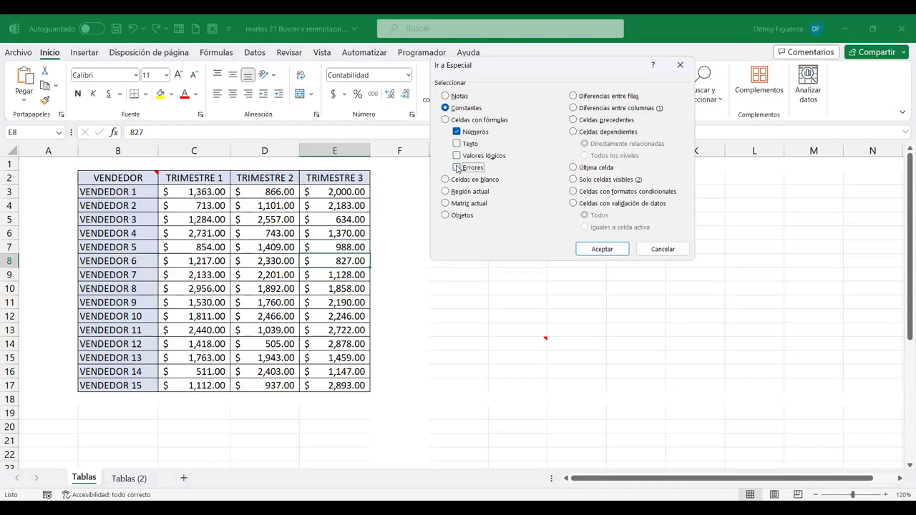
{"action": "left_click", "coordinate": [455, 131]}
{"action": "left_click", "coordinate": [456, 131]}
{"action": "left_click", "coordinate": [611, 252]}
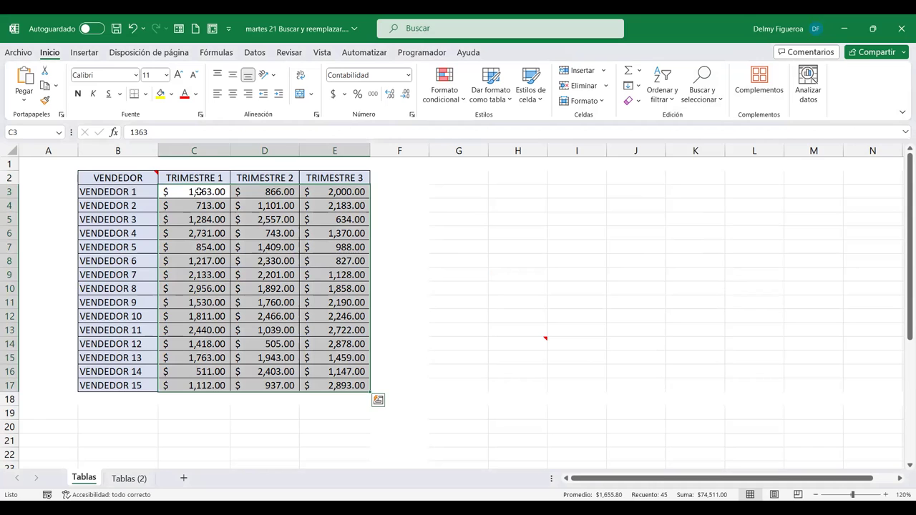
- Reselect with Go To Special, keeping only text constants: the headings and VENDEDOR names
{"action": "left_click", "coordinate": [351, 344]}
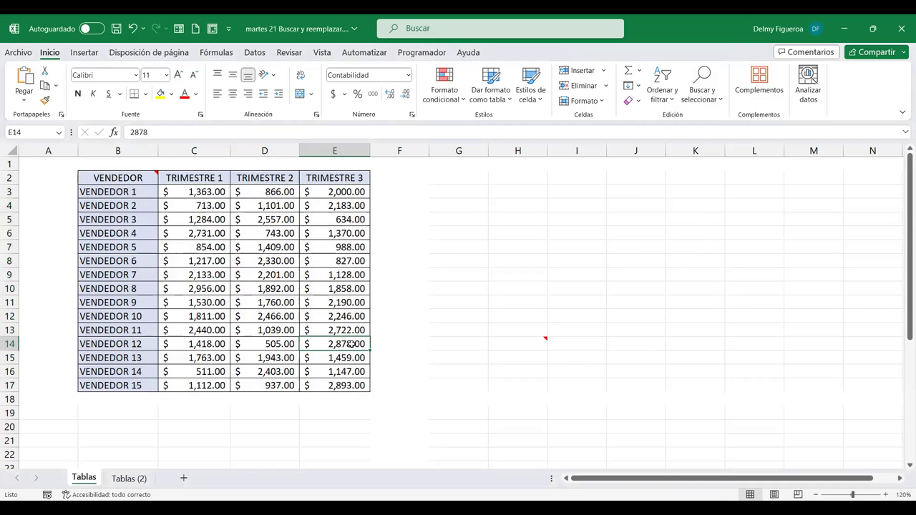
{"action": "key", "text": "ctrl+g"}
{"action": "left_click", "coordinate": [508, 229]}
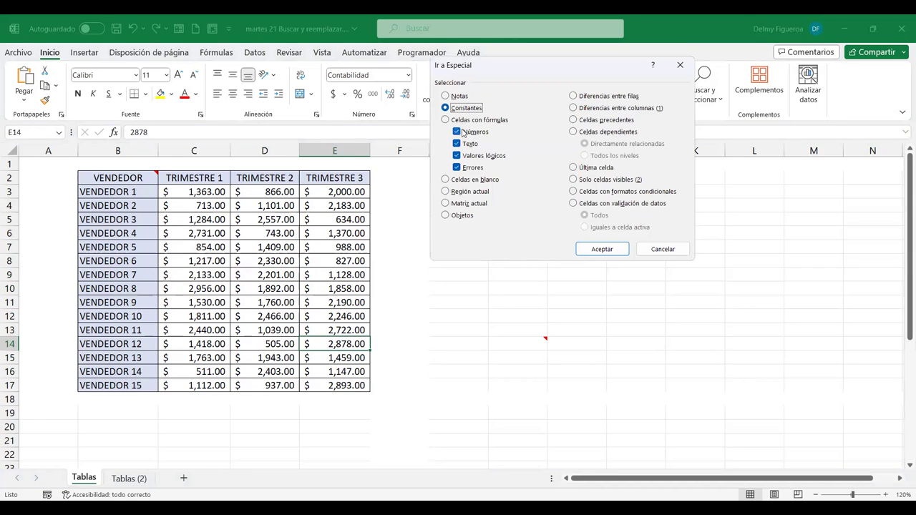
{"action": "left_click", "coordinate": [456, 132]}
{"action": "left_click", "coordinate": [456, 155]}
{"action": "left_click", "coordinate": [456, 168]}
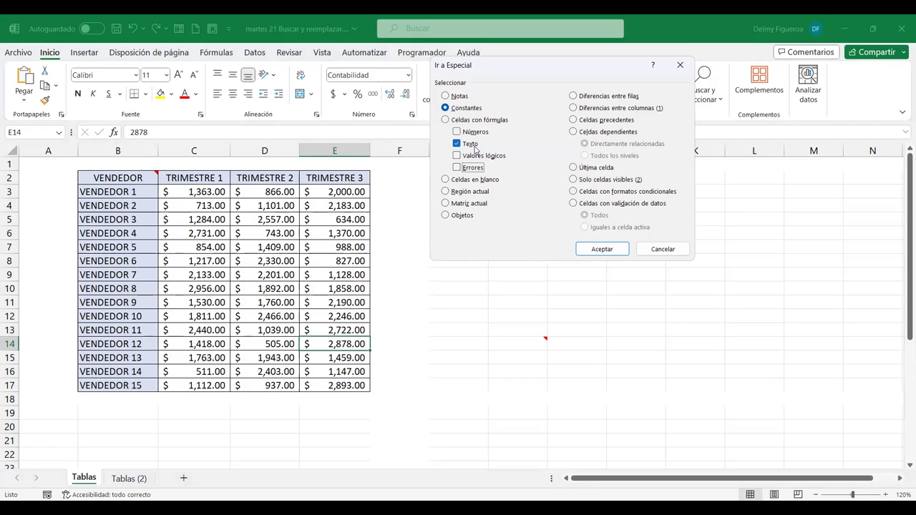
{"action": "left_click", "coordinate": [608, 251]}
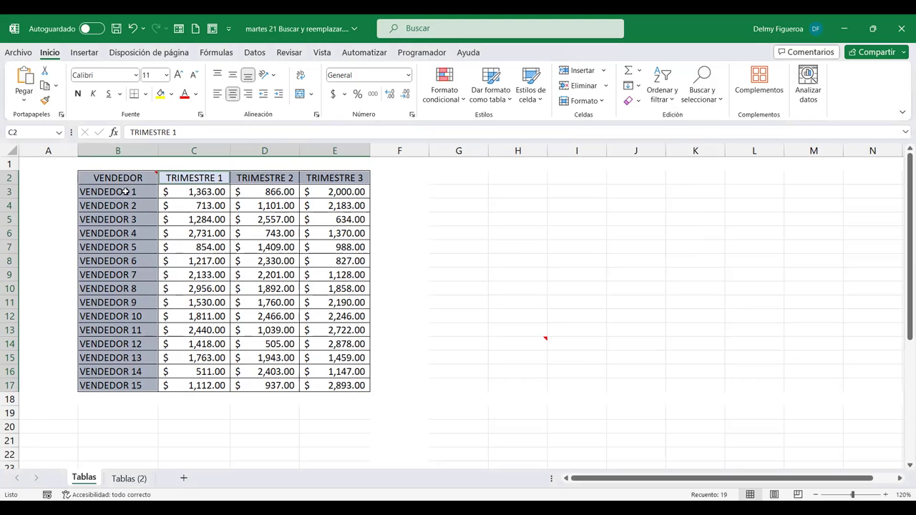
- Search for logical-value constants with Go To Special; none are found
{"action": "left_click", "coordinate": [204, 330]}
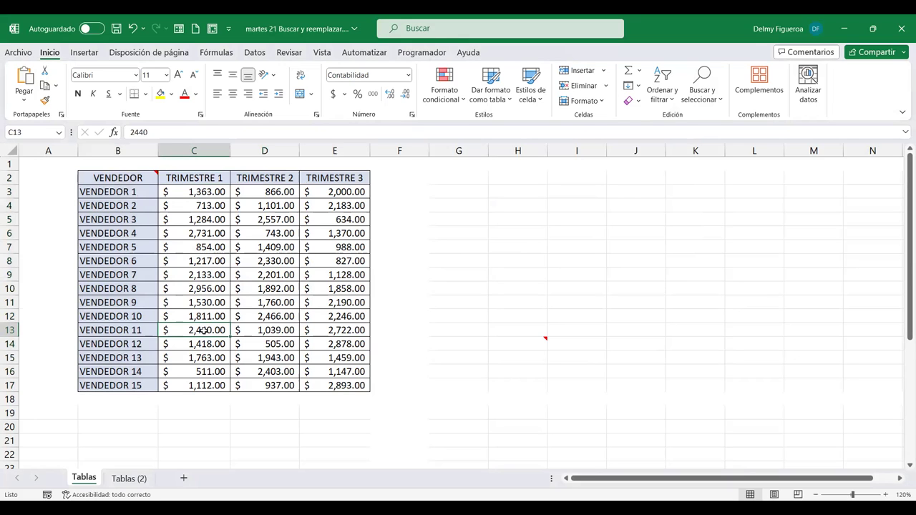
{"action": "key", "text": "F5"}
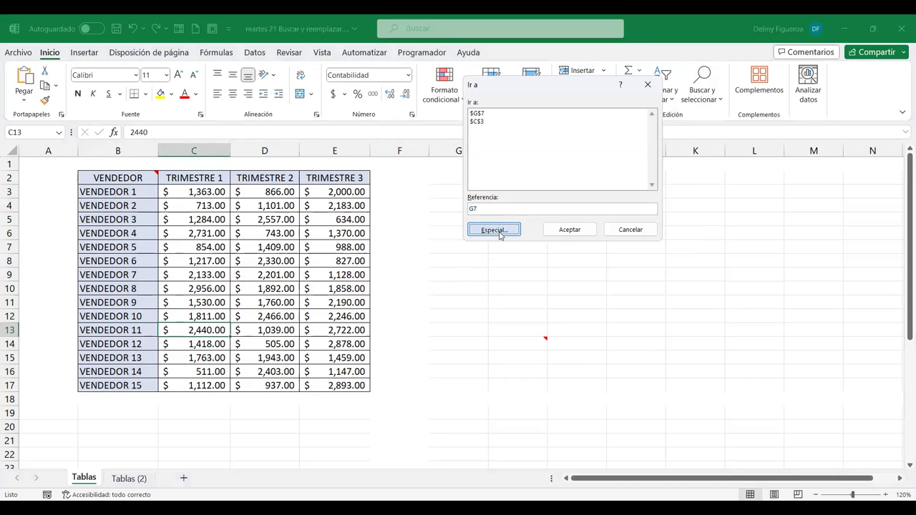
{"action": "left_click", "coordinate": [493, 229]}
{"action": "left_click", "coordinate": [445, 108]}
{"action": "left_click", "coordinate": [457, 132]}
{"action": "left_click", "coordinate": [456, 144]}
{"action": "left_click", "coordinate": [457, 167]}
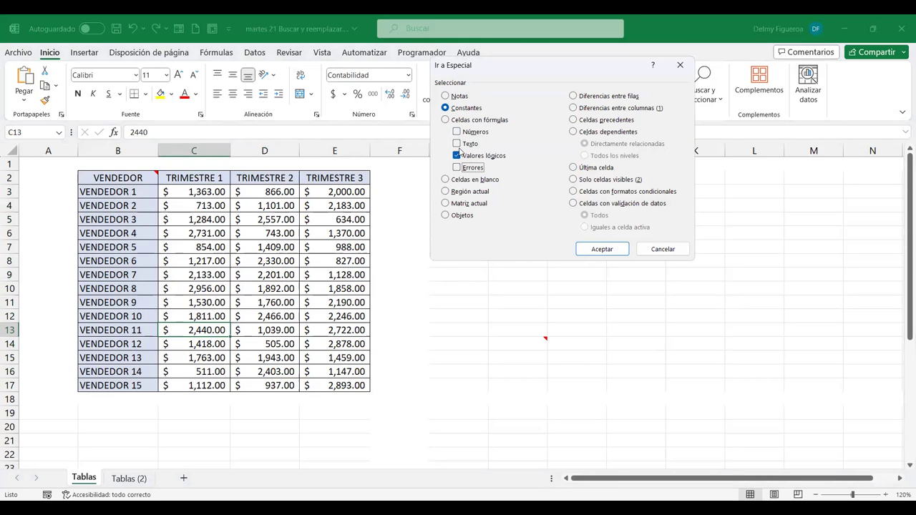
{"action": "left_click", "coordinate": [597, 249]}
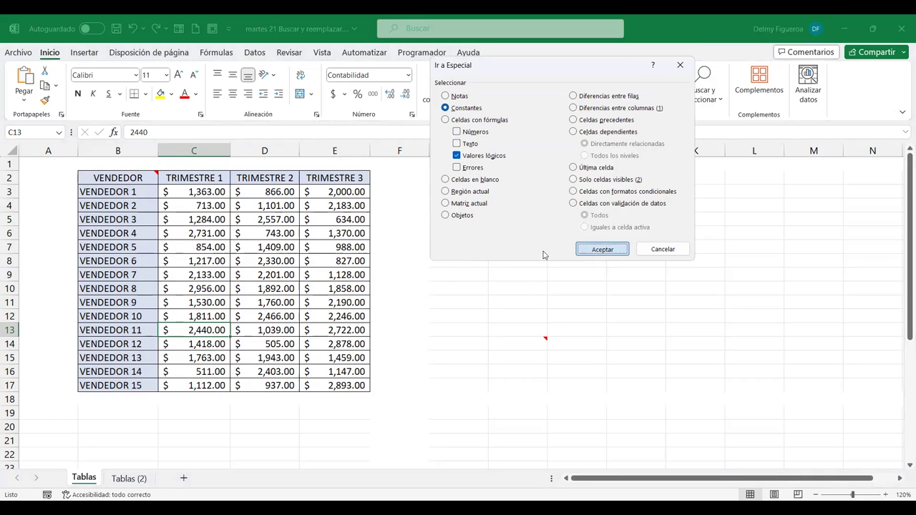
{"action": "left_click", "coordinate": [461, 296]}
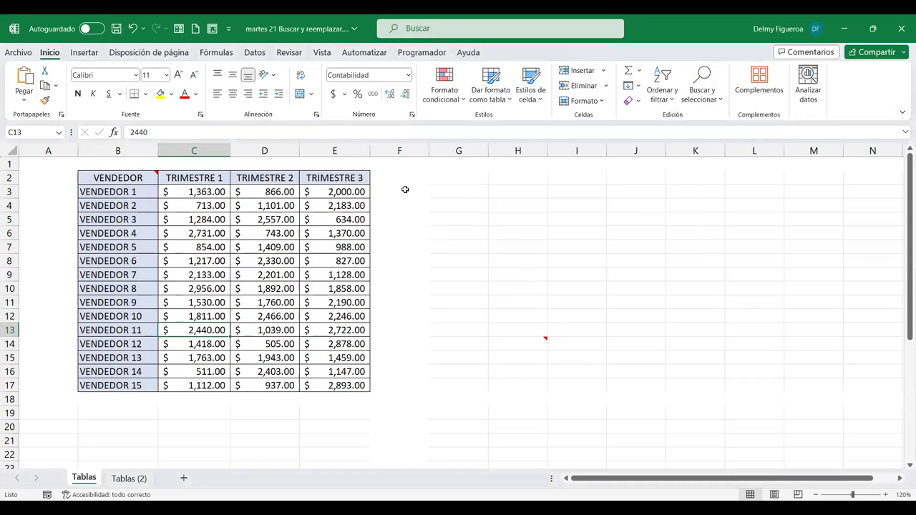
- Enter the two-line header VALORES LÓGICOS in cell F2
{"action": "left_click", "coordinate": [401, 188]}
{"action": "key", "text": "Up"}
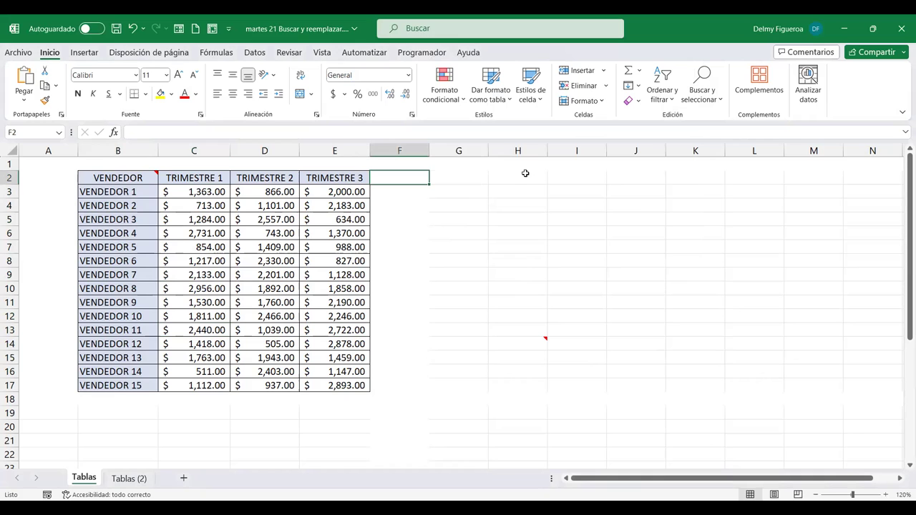
{"action": "type", "text": "VALO"}
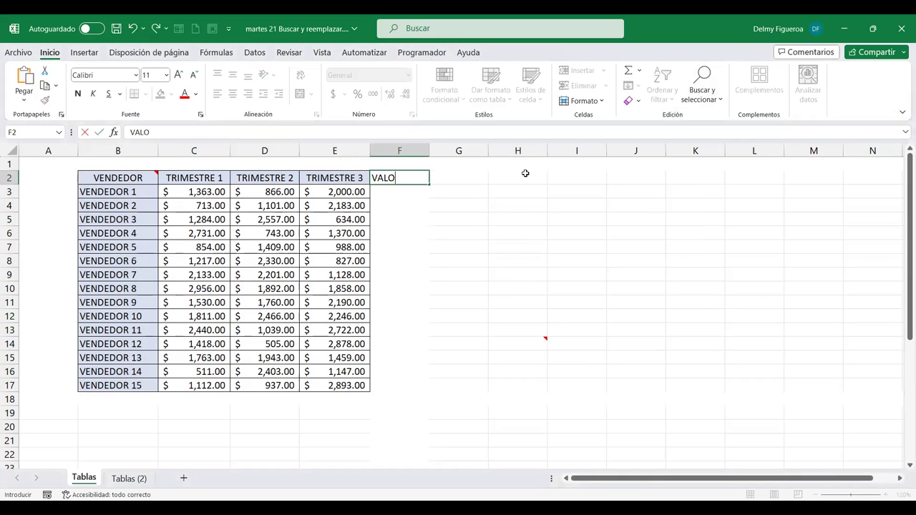
{"action": "type", "text": "RES"}
{"action": "key", "text": "alt"}
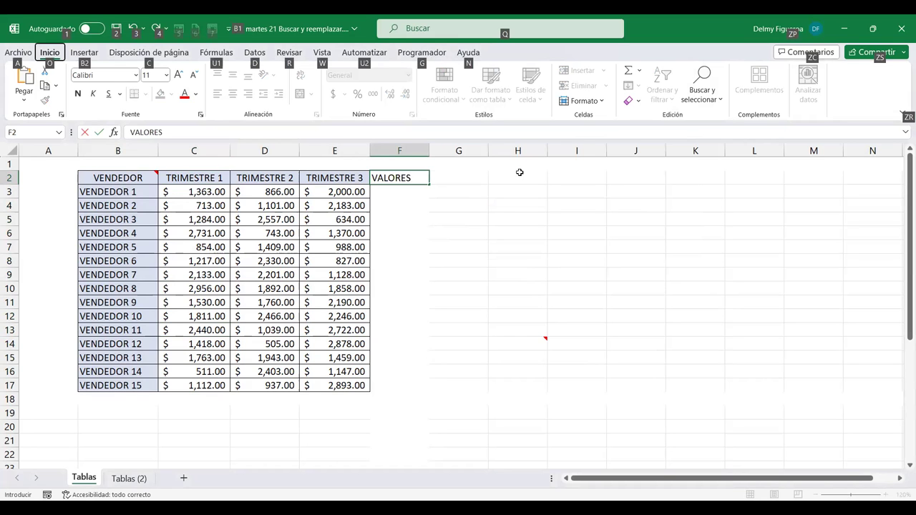
{"action": "left_click", "coordinate": [423, 178]}
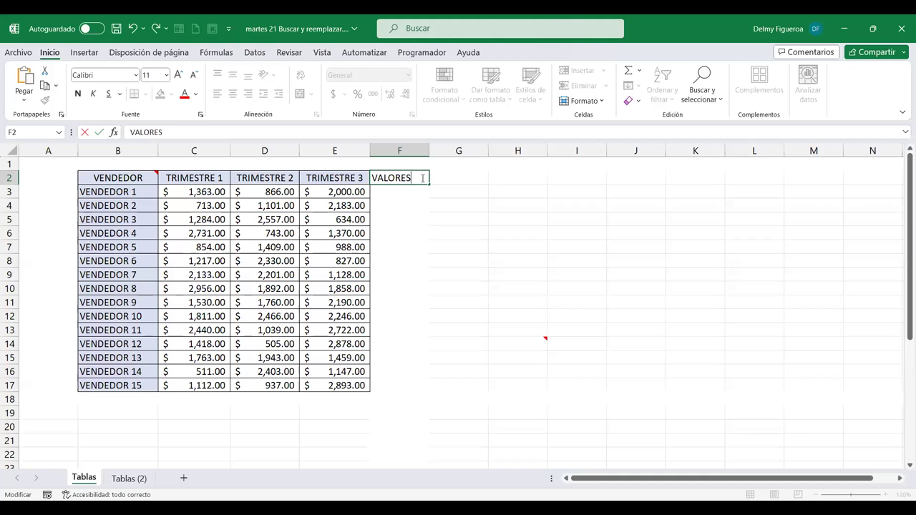
{"action": "key", "text": "alt+Return"}
{"action": "type", "text": "LÓGICOS"}
{"action": "key", "text": "Return"}
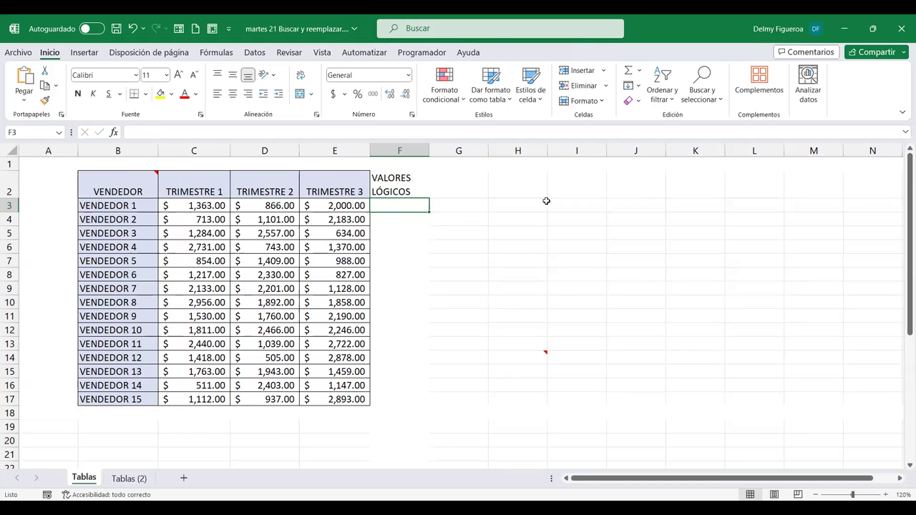
- Fill F3:F17 with alternating VERDADERO and FALSO
{"action": "type", "text": "VERDADERO"}
{"action": "key", "text": "Return"}
{"action": "type", "text": "FALSO"}
{"action": "key", "text": "Return"}
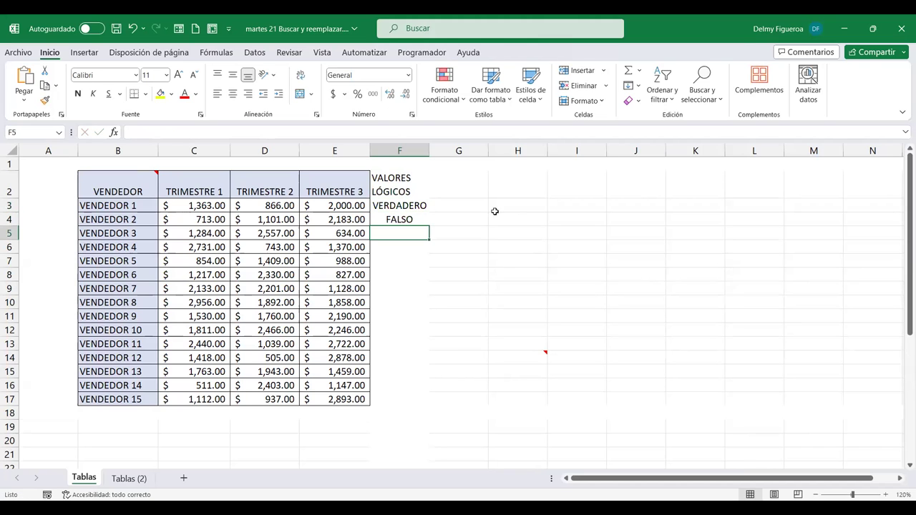
{"action": "left_click_drag", "start_coordinate": [413, 206], "coordinate": [428, 405]}
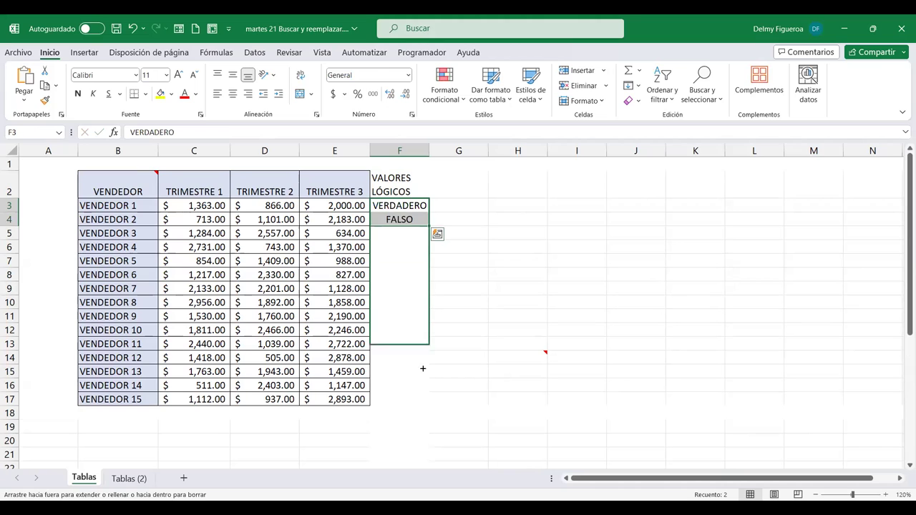
- Select the logical-value constants in column F with Go To Special
{"action": "left_click", "coordinate": [684, 188]}
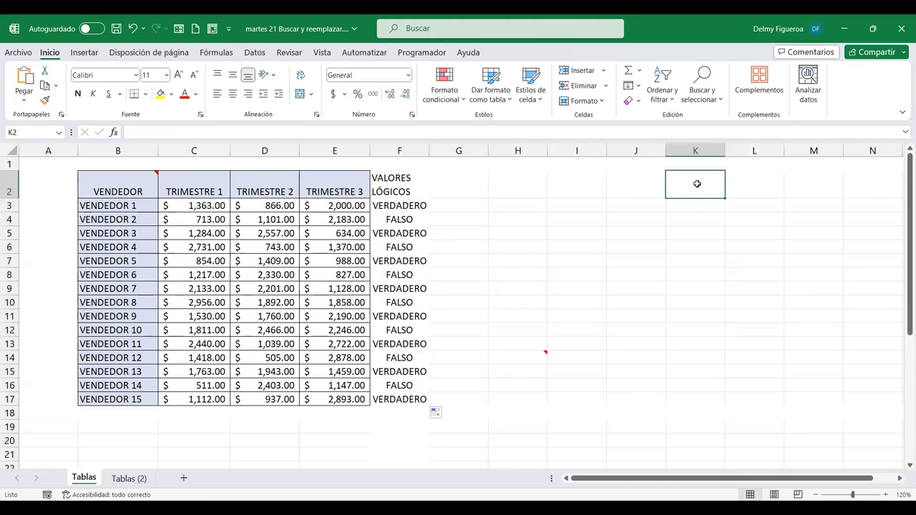
{"action": "key", "text": "F5"}
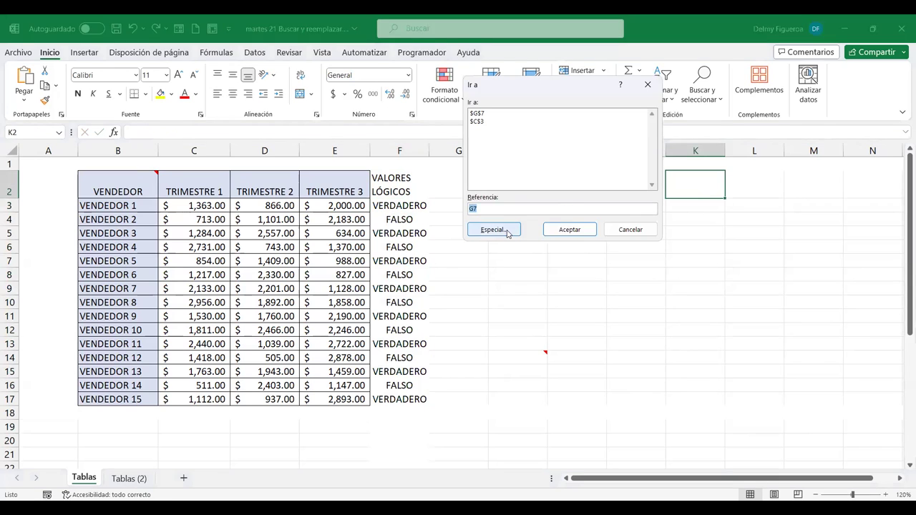
{"action": "left_click", "coordinate": [507, 231]}
{"action": "left_click", "coordinate": [445, 107]}
{"action": "left_click", "coordinate": [456, 131]}
{"action": "left_click", "coordinate": [457, 144]}
{"action": "left_click", "coordinate": [456, 168]}
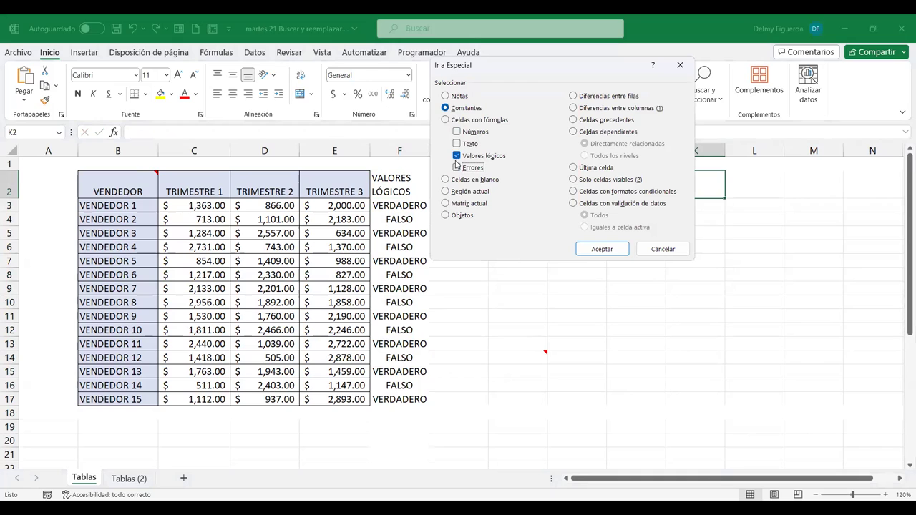
{"action": "left_click", "coordinate": [601, 249]}
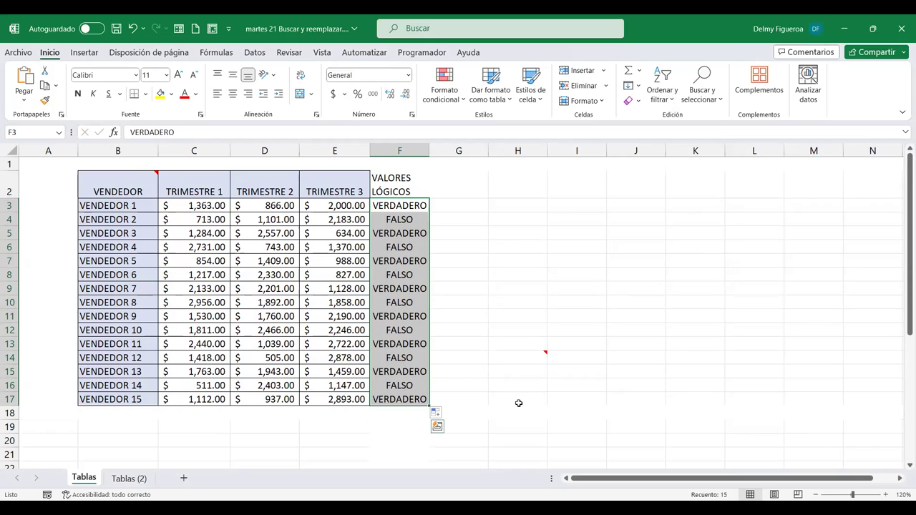
- Search for error constants (none found), then select the TRIMESTRE 3 header cell
{"action": "left_click", "coordinate": [442, 271]}
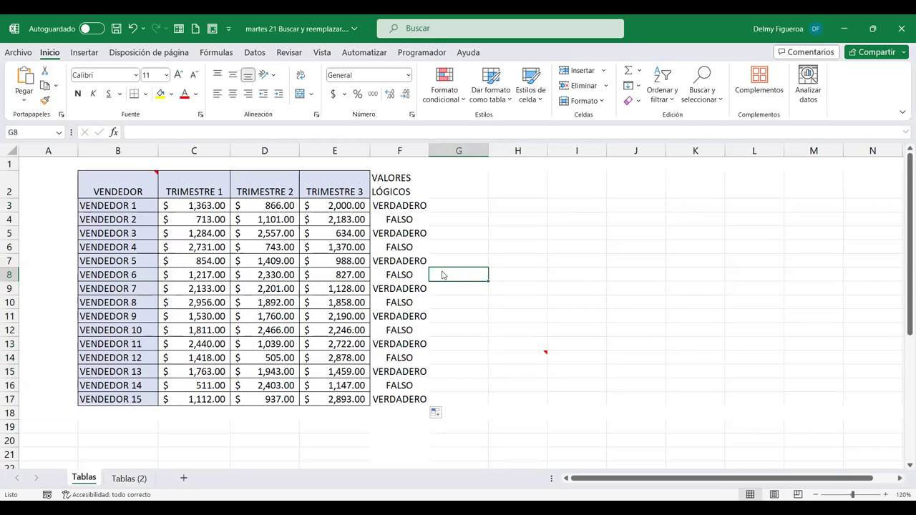
{"action": "key", "text": "F5"}
{"action": "left_click", "coordinate": [503, 230]}
{"action": "left_click", "coordinate": [445, 107]}
{"action": "left_click", "coordinate": [457, 132]}
{"action": "left_click", "coordinate": [457, 144]}
{"action": "left_click", "coordinate": [457, 155]}
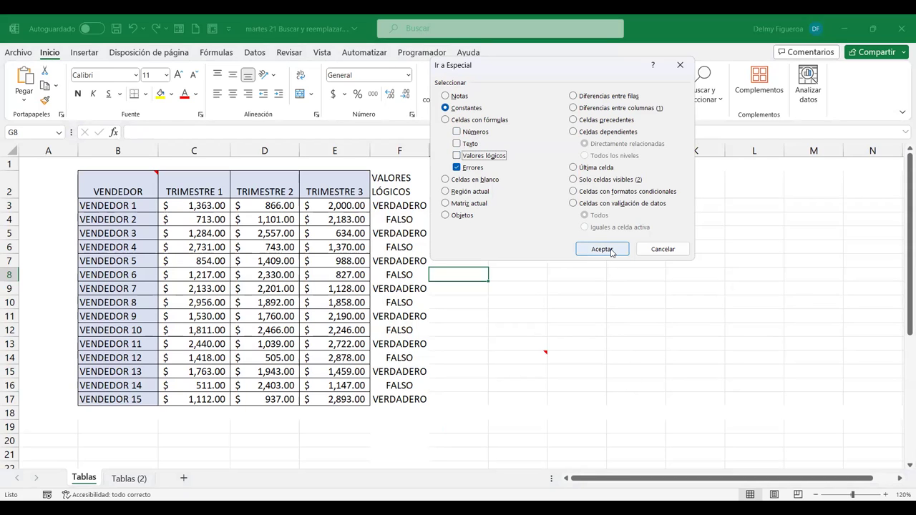
{"action": "left_click", "coordinate": [612, 250]}
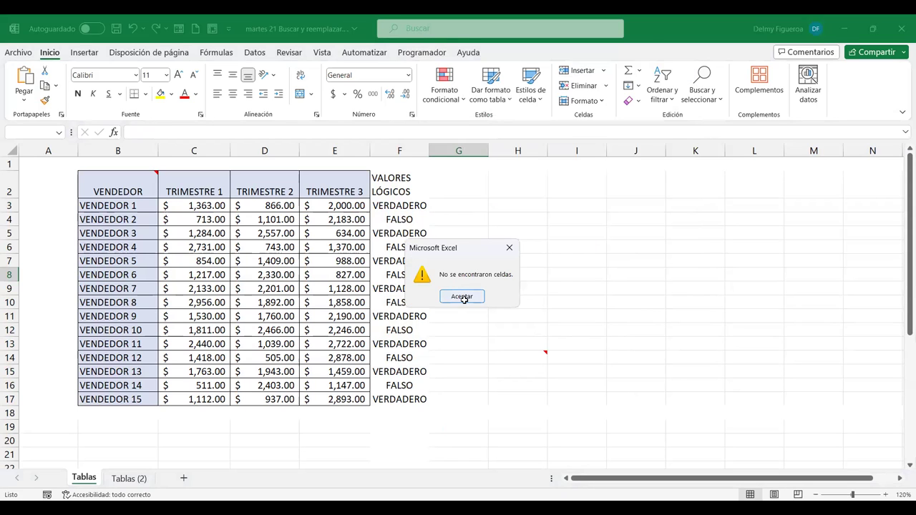
{"action": "left_click", "coordinate": [463, 297]}
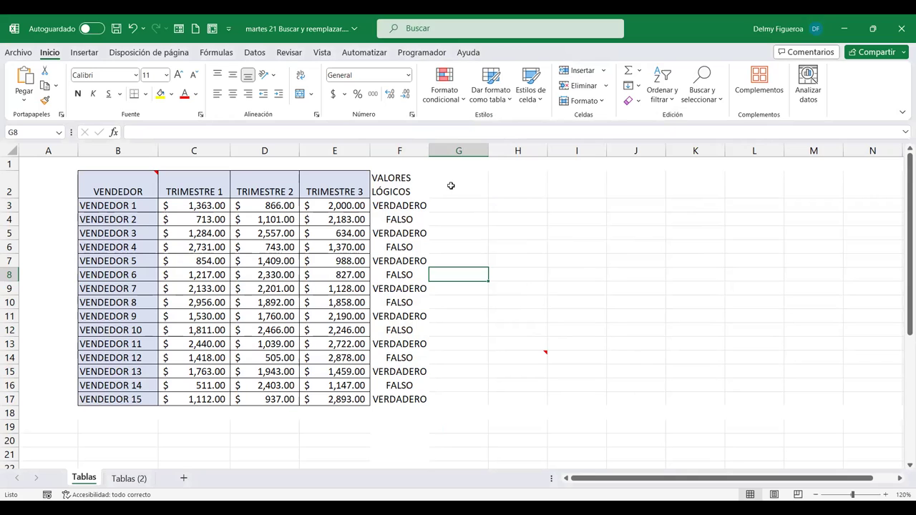
{"action": "left_click", "coordinate": [344, 184]}
- Copy the TRIMESTRE 3 header format to F2:G2 and wrap the VALORES LÓGICOS header
{"action": "left_click", "coordinate": [45, 100]}
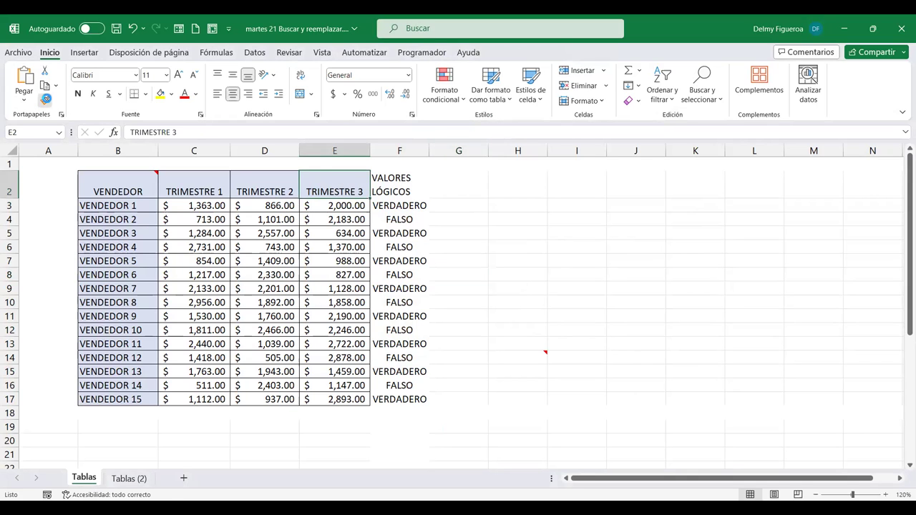
{"action": "left_click_drag", "start_coordinate": [398, 180], "coordinate": [456, 186]}
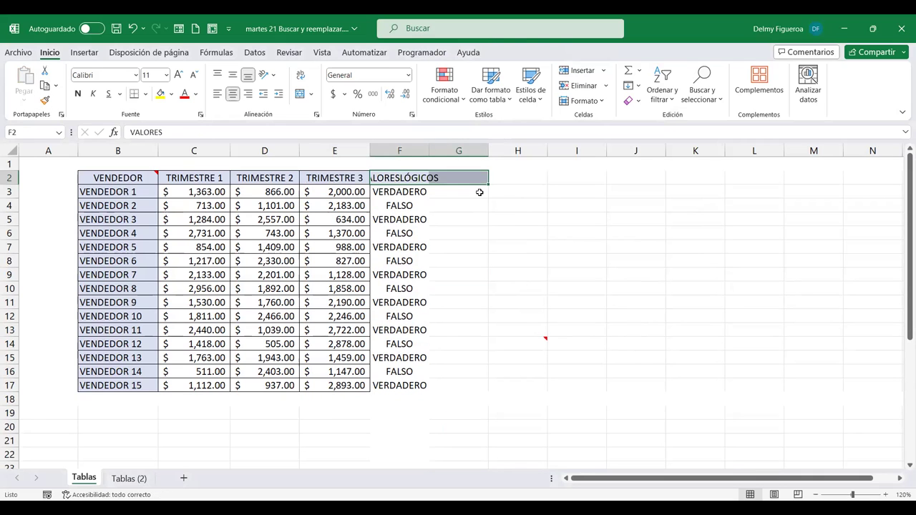
{"action": "left_click", "coordinate": [394, 176]}
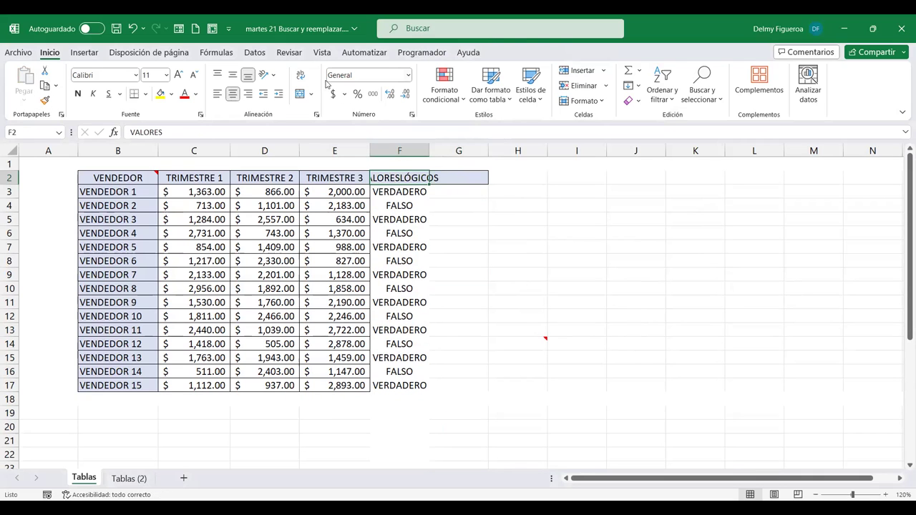
{"action": "left_click", "coordinate": [300, 76]}
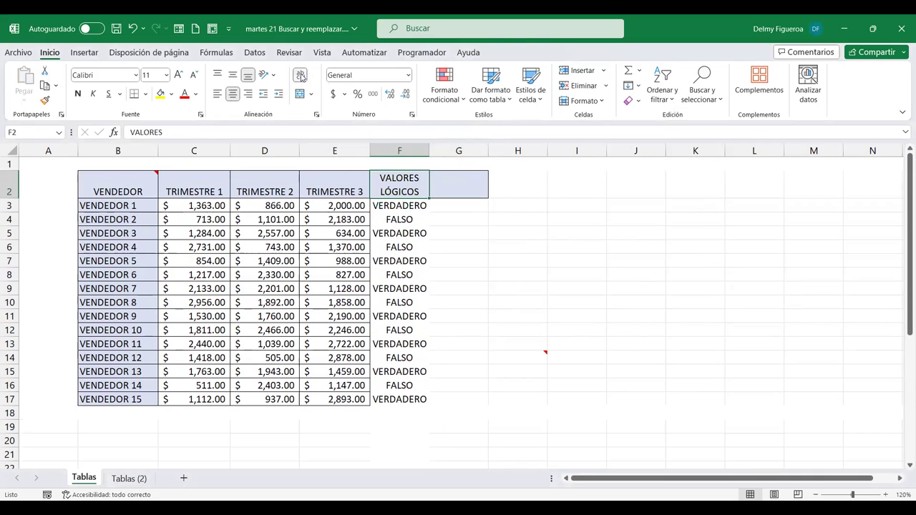
- Apply All Borders to F2:G17
{"action": "left_click", "coordinate": [468, 177]}
{"action": "left_click", "coordinate": [401, 180]}
{"action": "left_click_drag", "start_coordinate": [441, 213], "coordinate": [458, 401]}
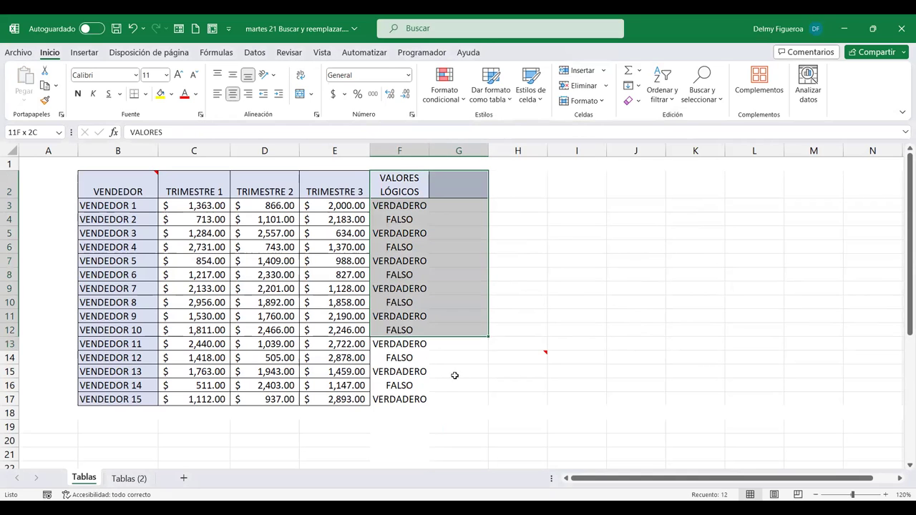
{"action": "left_click", "coordinate": [145, 95]}
{"action": "left_click", "coordinate": [156, 218]}
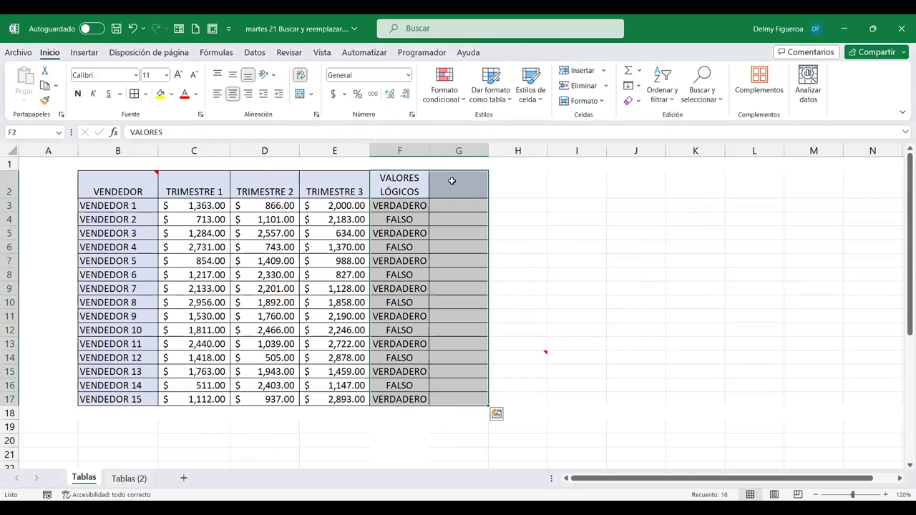
- Type the ERRORES header in G2 and enter '1 as text in G3
{"action": "left_click", "coordinate": [447, 179]}
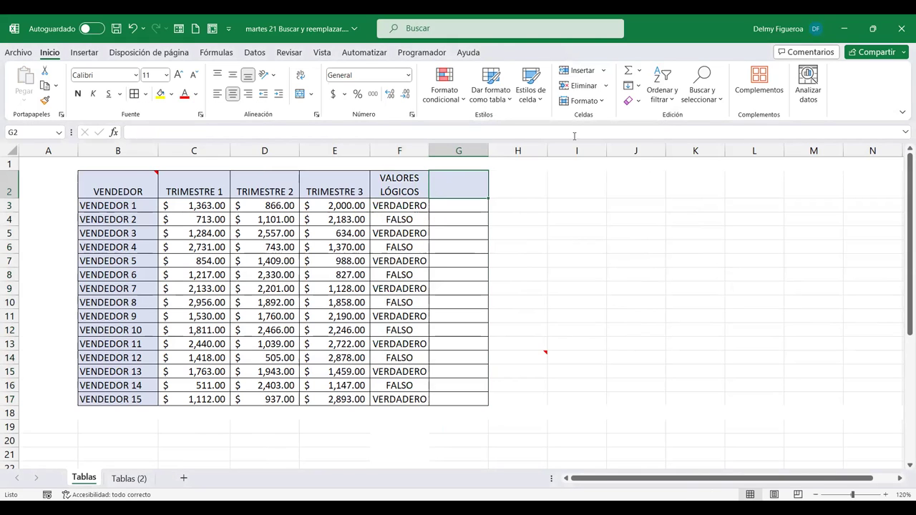
{"action": "type", "text": "ERRORES"}
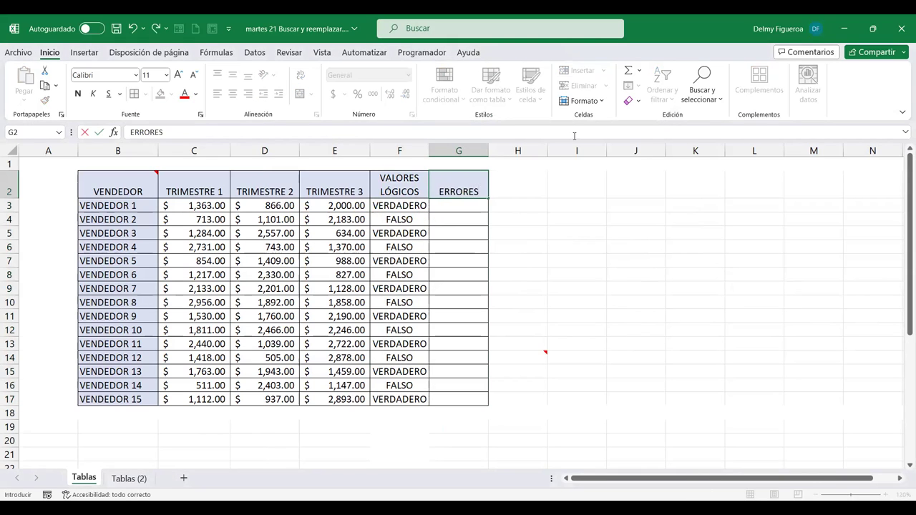
{"action": "key", "text": "Return"}
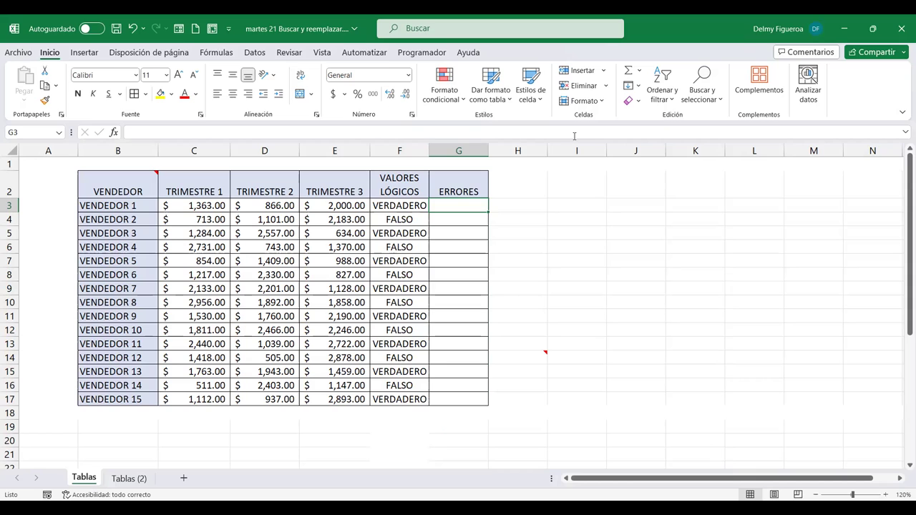
{"action": "type", "text": "'1"}
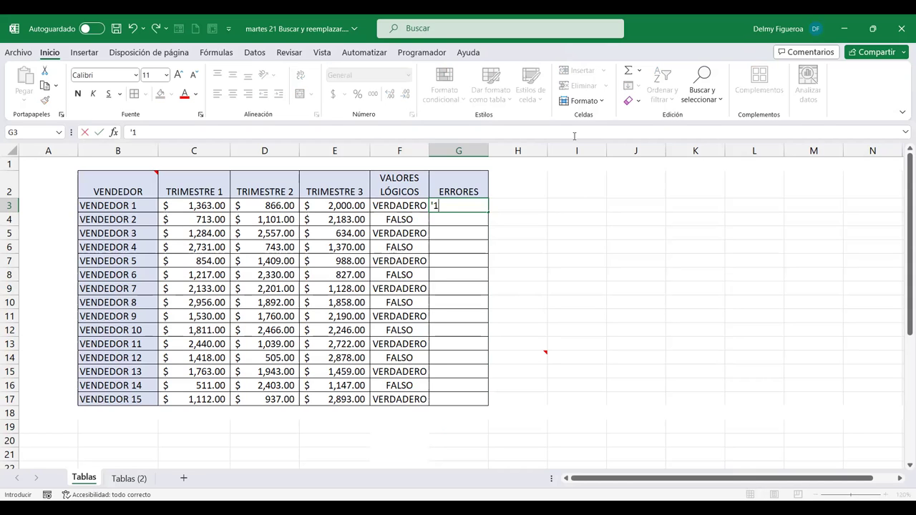
{"action": "key", "text": "Tab"}
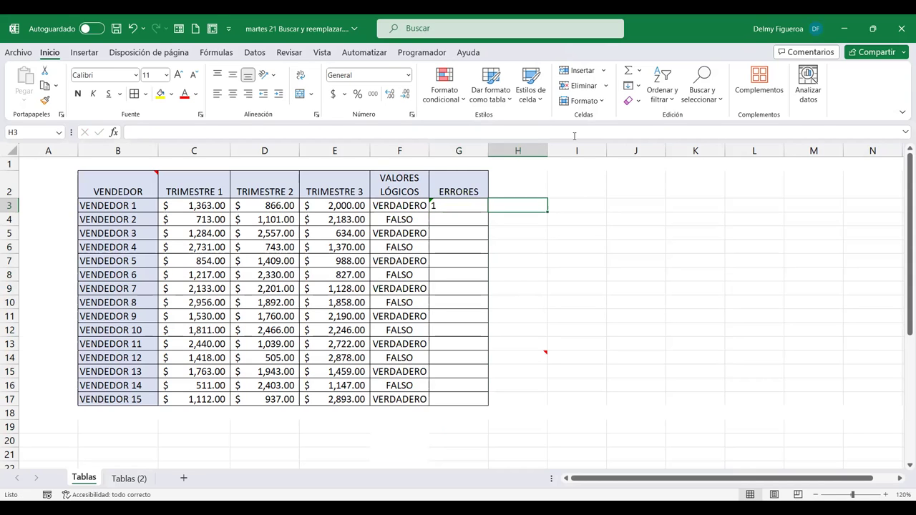
{"action": "left_click", "coordinate": [437, 204]}
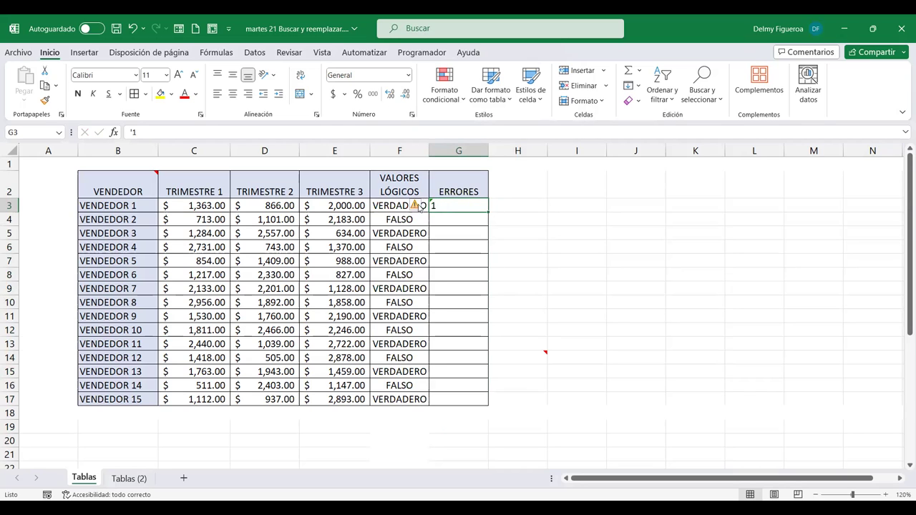
{"action": "left_click", "coordinate": [425, 211]}
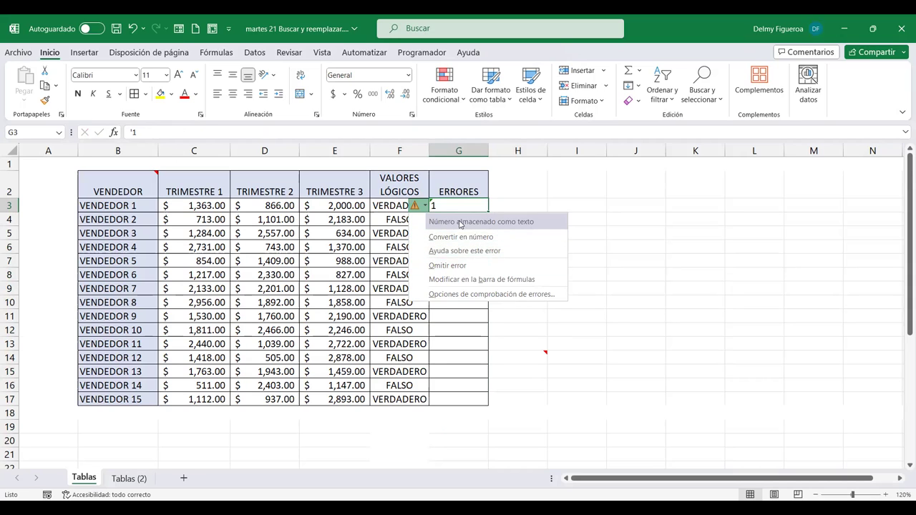
{"action": "left_click", "coordinate": [632, 232]}
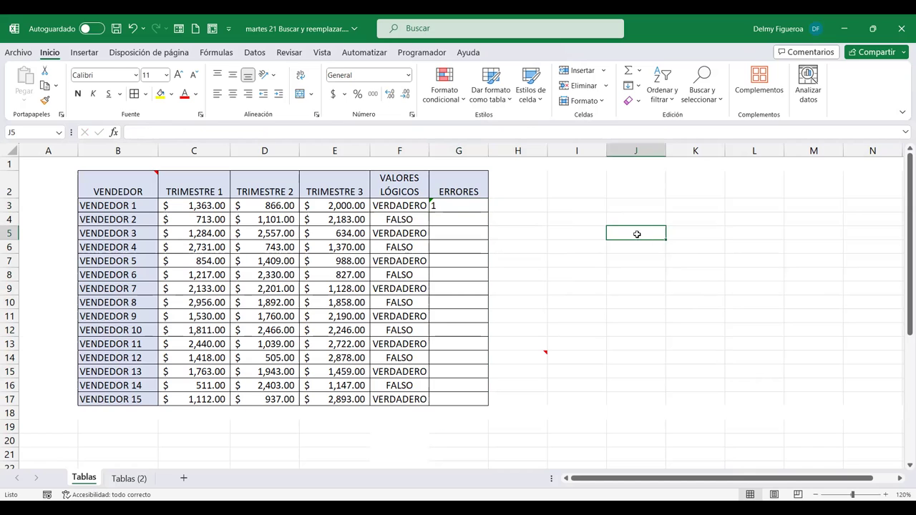
{"action": "left_click", "coordinate": [702, 92]}
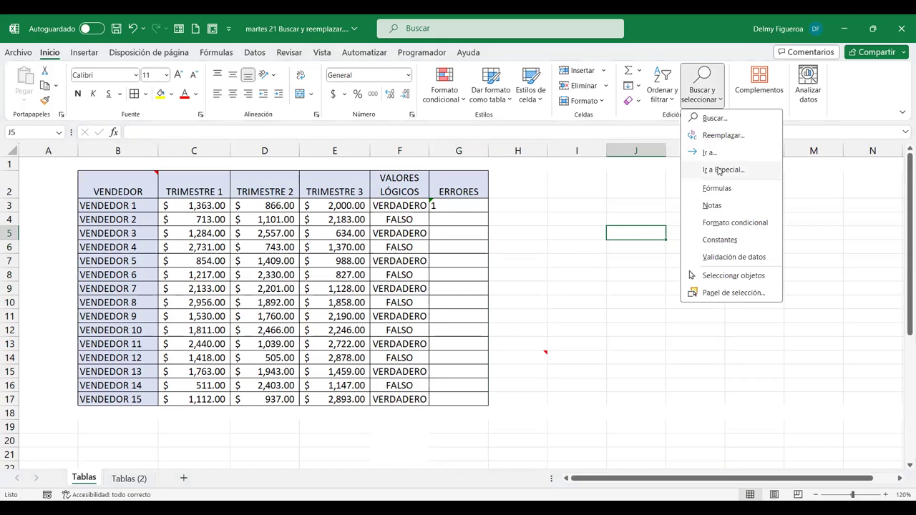
{"action": "key", "text": "Return"}
{"action": "left_click", "coordinate": [445, 107]}
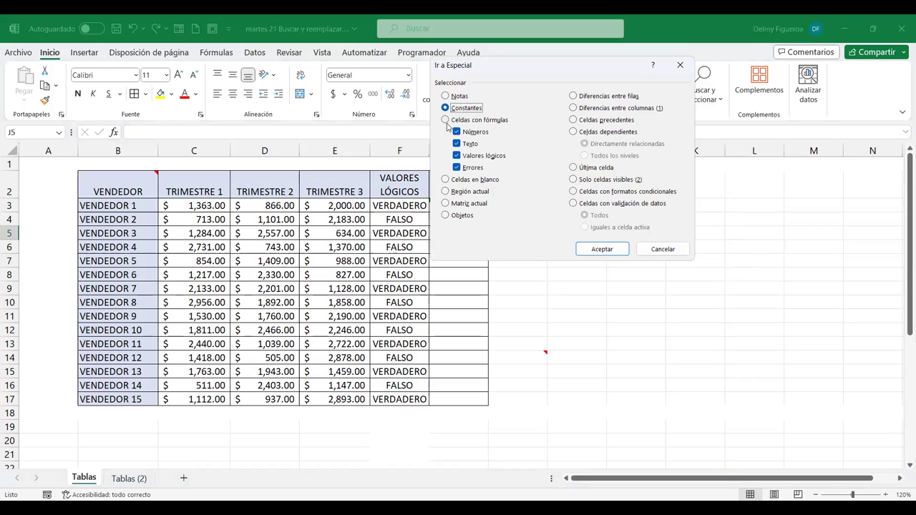
{"action": "left_click", "coordinate": [458, 132]}
{"action": "left_click", "coordinate": [457, 144]}
{"action": "left_click", "coordinate": [457, 155]}
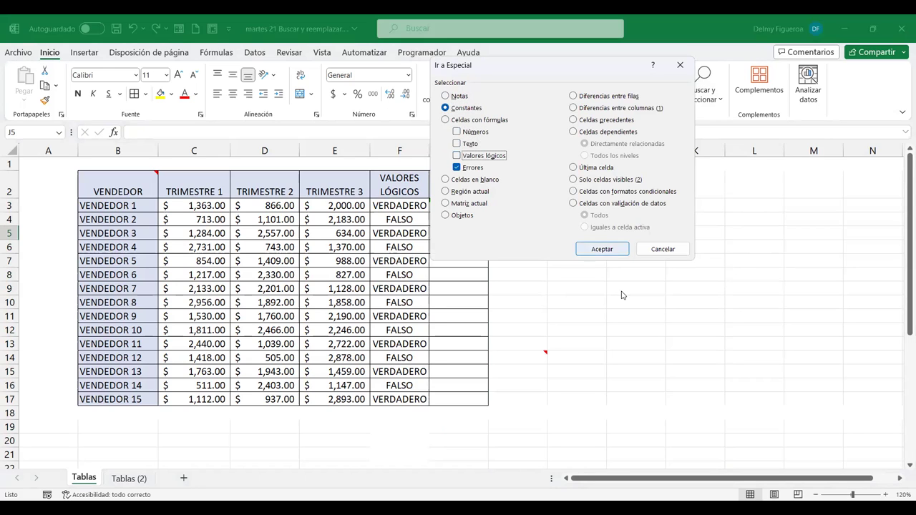
{"action": "left_click", "coordinate": [613, 252]}
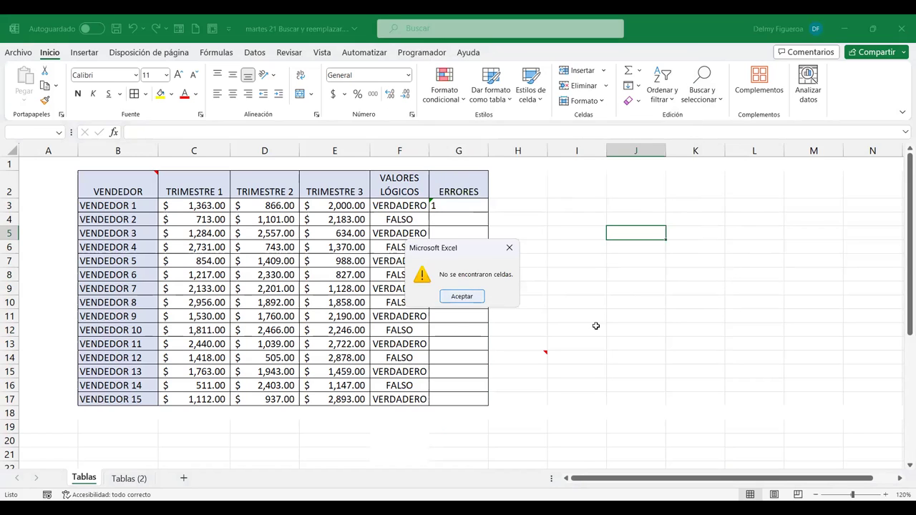
{"action": "key", "text": "Return"}
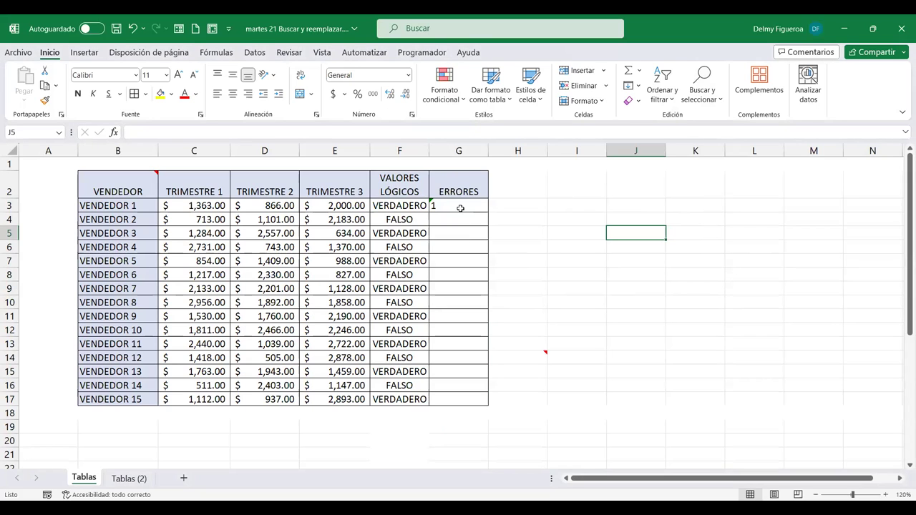
{"action": "left_click", "coordinate": [464, 220]}
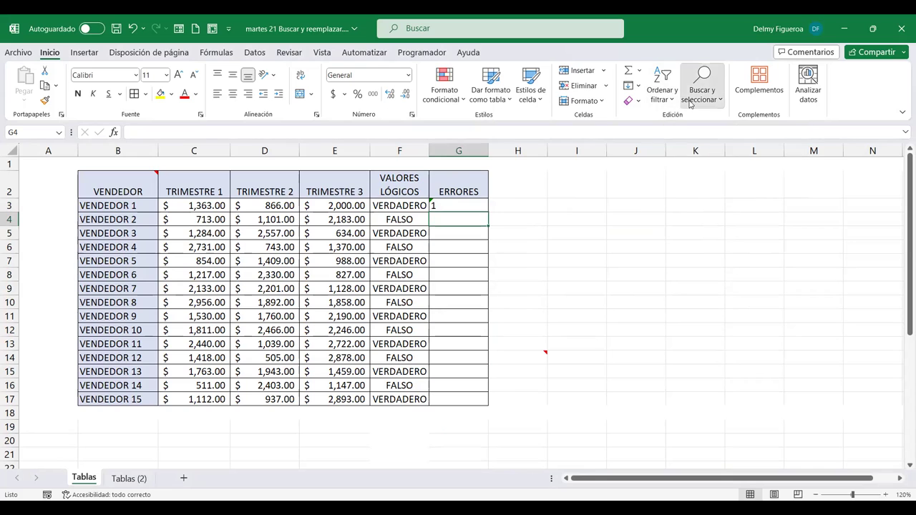
{"action": "left_click", "coordinate": [690, 105]}
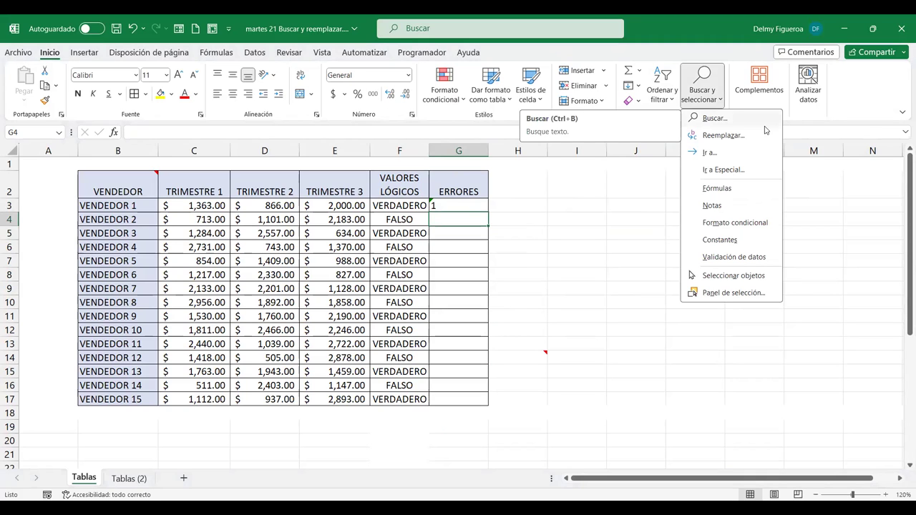
{"action": "left_click", "coordinate": [730, 173]}
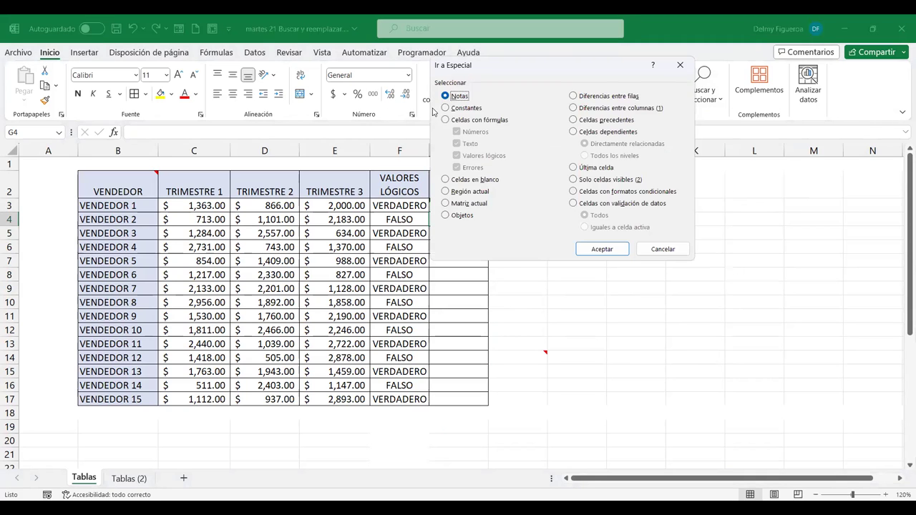
{"action": "left_click", "coordinate": [450, 121]}
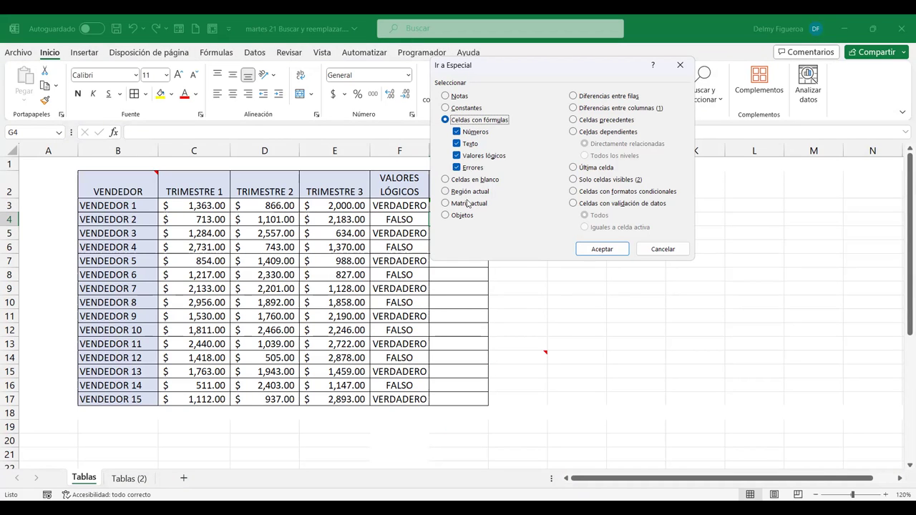
{"action": "left_click", "coordinate": [614, 254]}
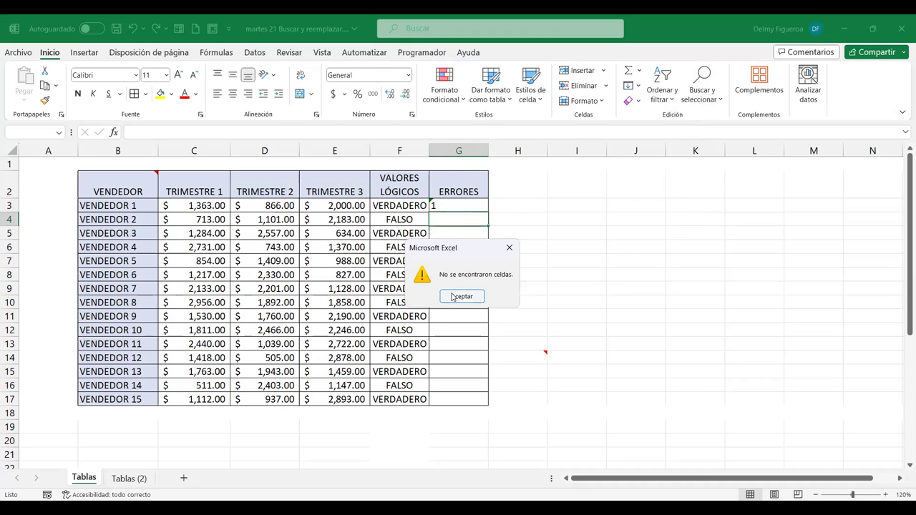
{"action": "left_click", "coordinate": [456, 296]}
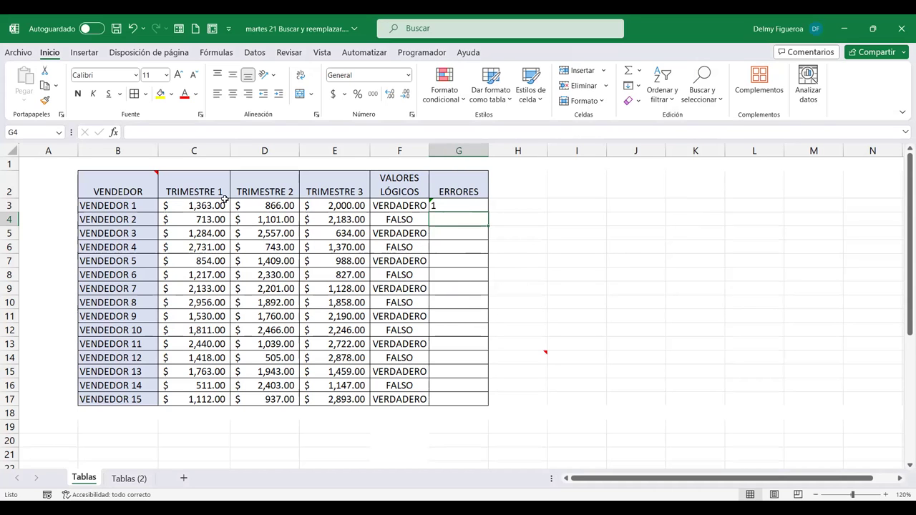
- AutoSum C3:E18 to total each quarter in row 18 (23,836.00, 24,152.00, 26,523.00), checking the SUMA formulas
{"action": "mouse_move", "coordinate": [203, 204]}
{"action": "left_mouse_down"}
{"action": "mouse_move", "coordinate": [325, 228]}
{"action": "mouse_move", "coordinate": [204, 415]}
{"action": "left_mouse_up"}
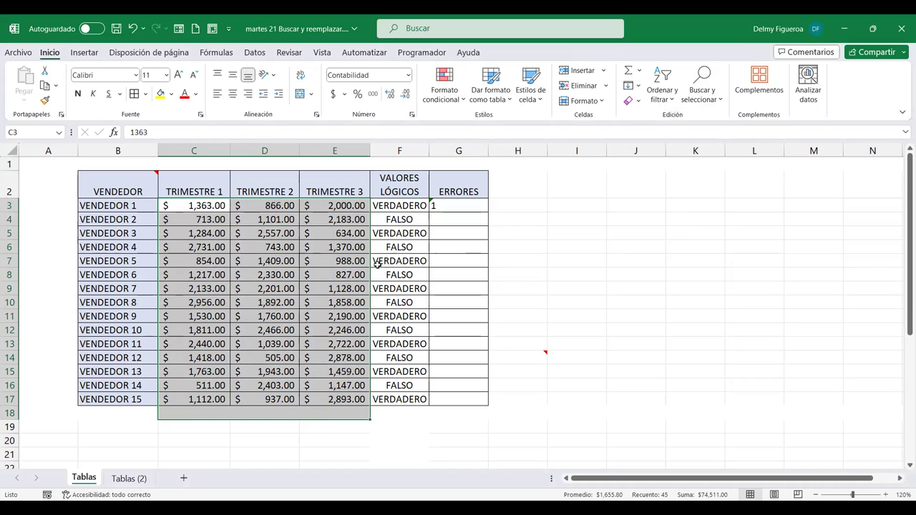
{"action": "key", "text": "alt+equal"}
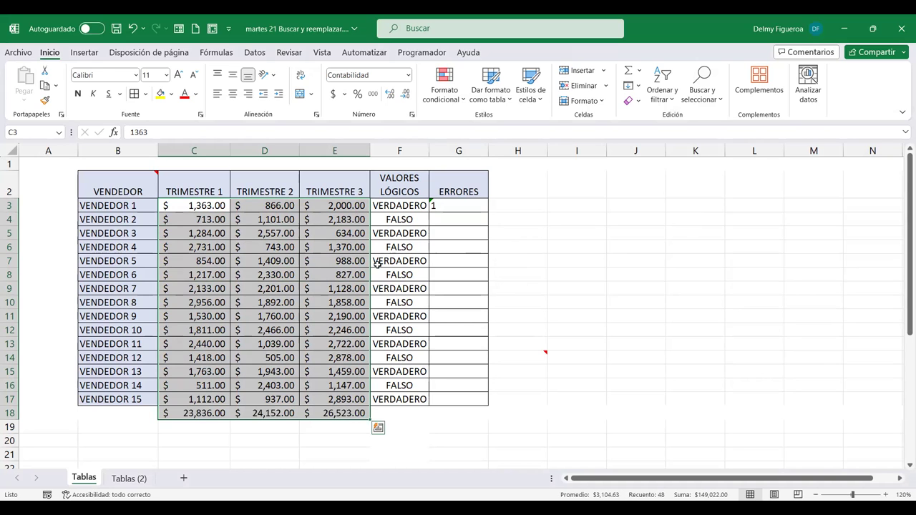
{"action": "left_click", "coordinate": [207, 415]}
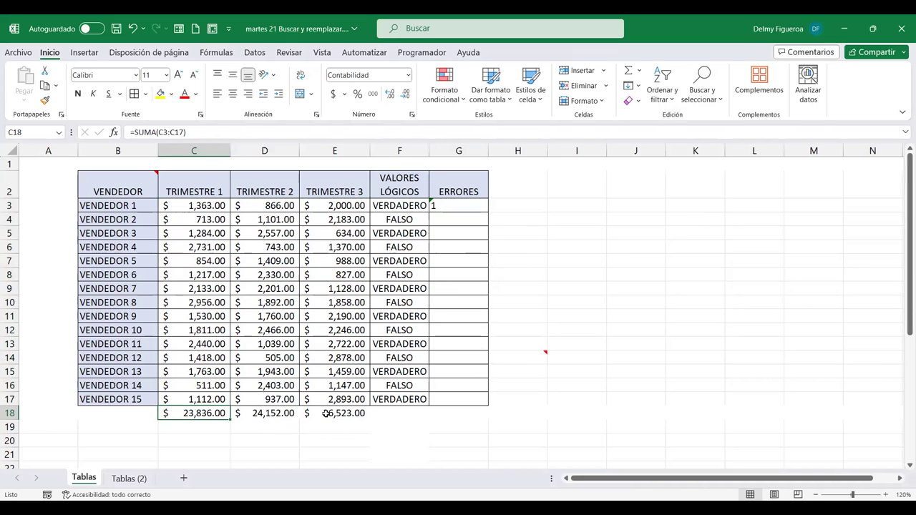
{"action": "left_click", "coordinate": [268, 412]}
{"action": "left_click", "coordinate": [346, 412]}
{"action": "left_click", "coordinate": [729, 246]}
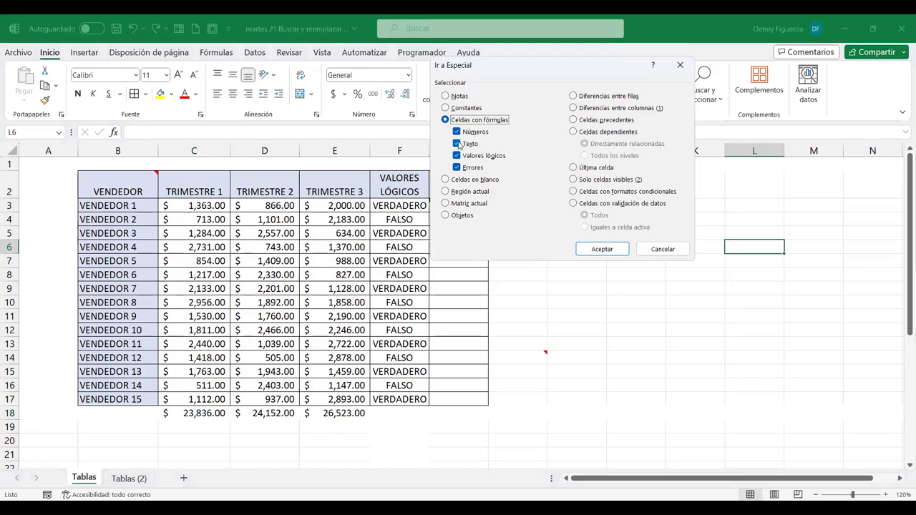
- Use Go To Special to select formula cells returning numbers: the three SUMA totals
{"action": "left_click", "coordinate": [457, 144]}
{"action": "left_click", "coordinate": [457, 156]}
{"action": "left_click", "coordinate": [457, 168]}
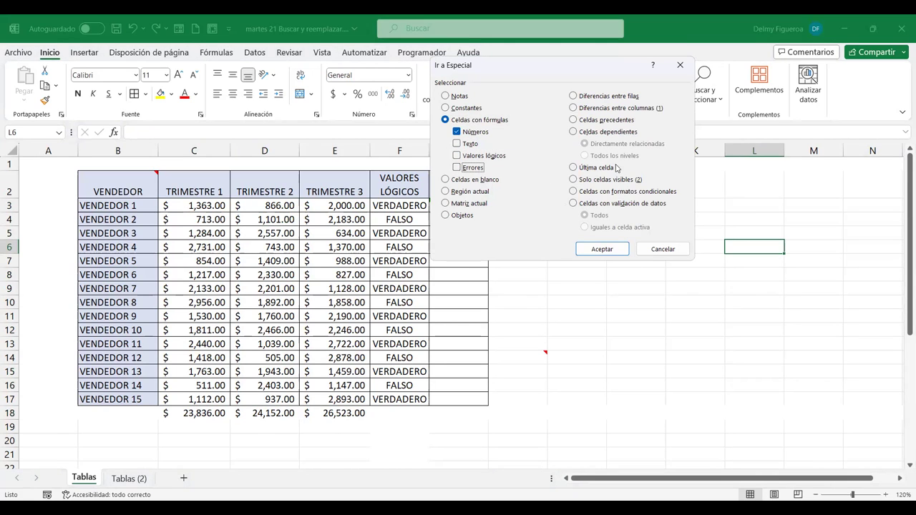
{"action": "left_click", "coordinate": [606, 250]}
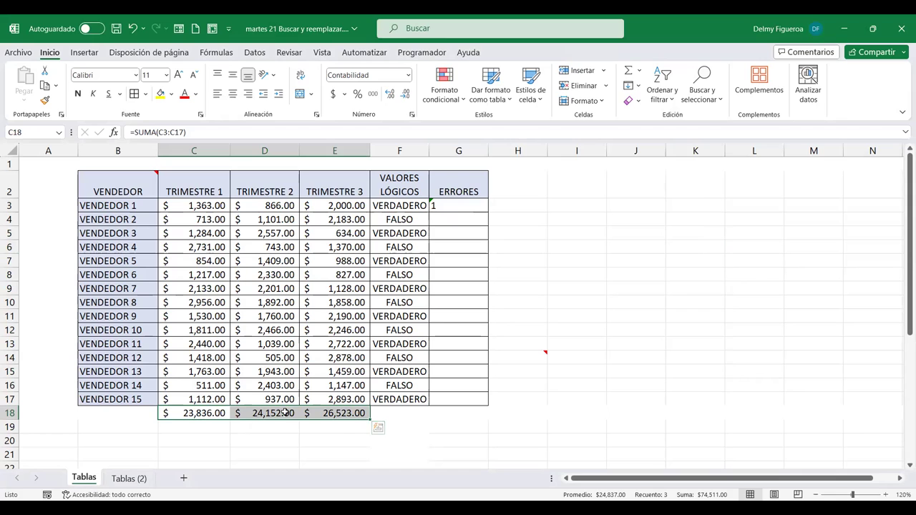
{"action": "left_click", "coordinate": [641, 249]}
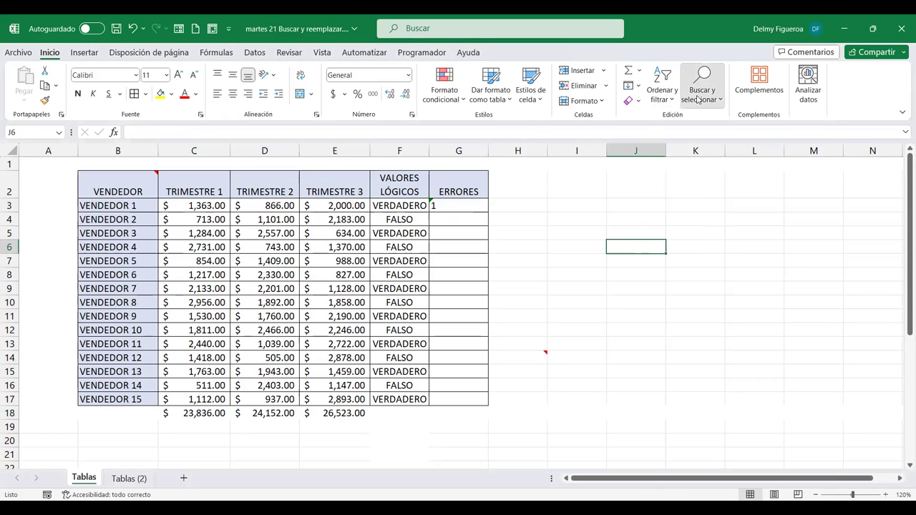
- Search for formulas returning text, confirming none exist, and show the Fórmulas tab
{"action": "left_click", "coordinate": [445, 120]}
{"action": "left_click", "coordinate": [473, 131]}
{"action": "left_click", "coordinate": [472, 155]}
{"action": "left_click", "coordinate": [468, 166]}
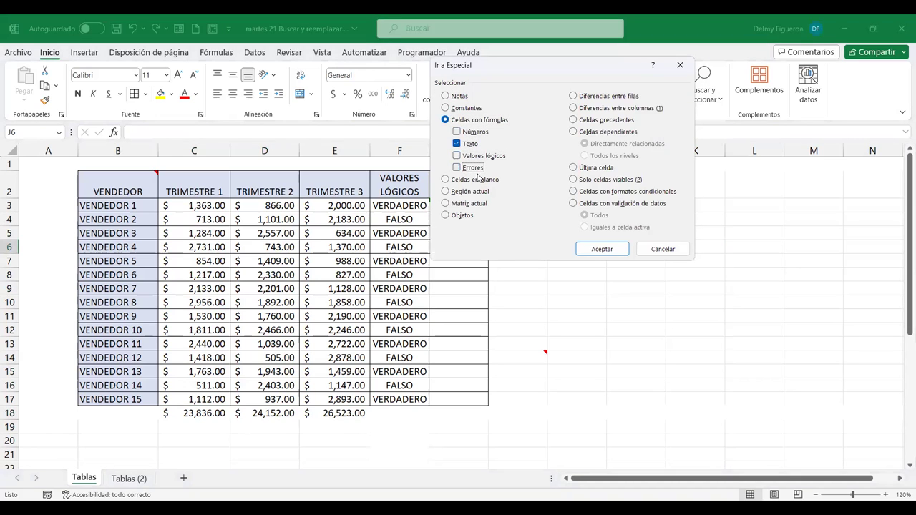
{"action": "left_click", "coordinate": [603, 249]}
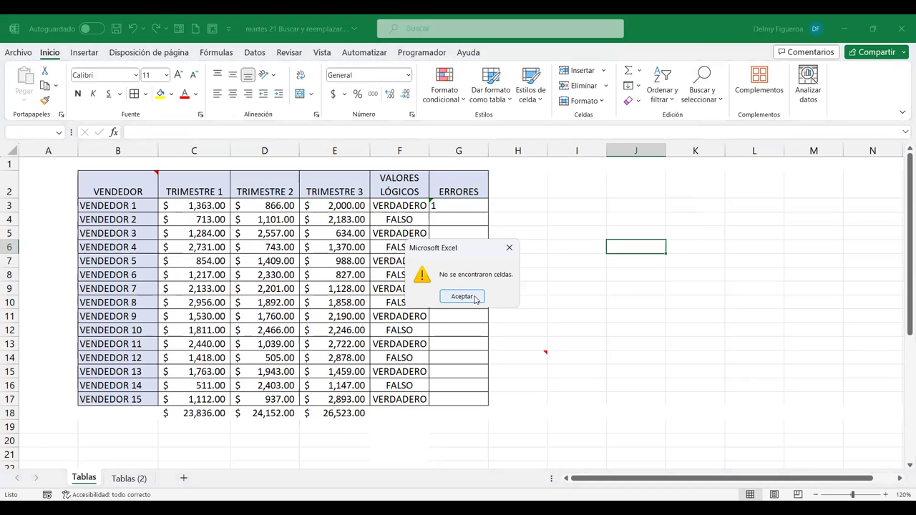
{"action": "left_click", "coordinate": [463, 296]}
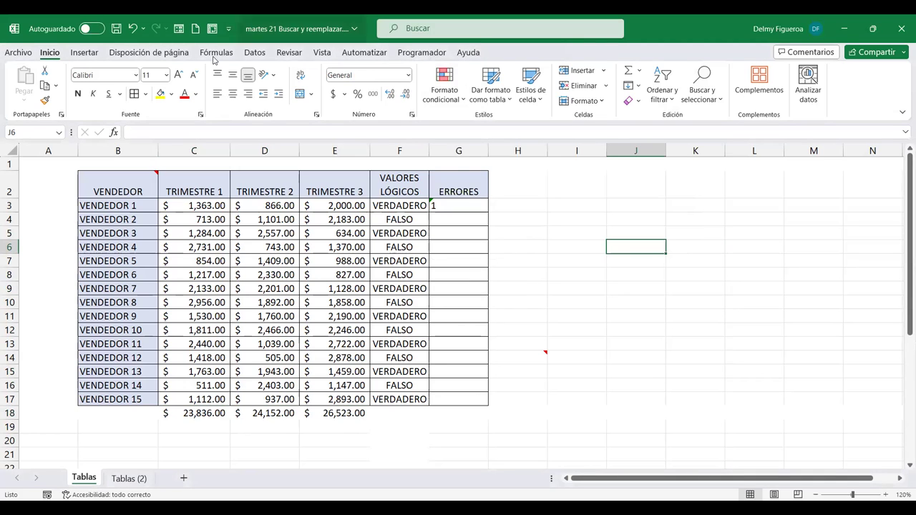
{"action": "left_click", "coordinate": [214, 54]}
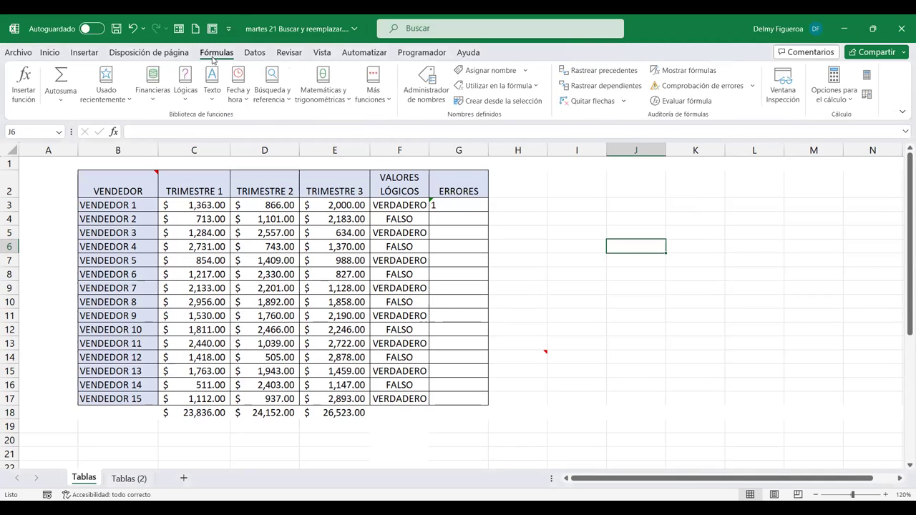
- Enter =+DIVIDIRTEXTO(B3;1) in J6, returning VENDEDOR, and begin a second one in J8
{"action": "left_click", "coordinate": [218, 101]}
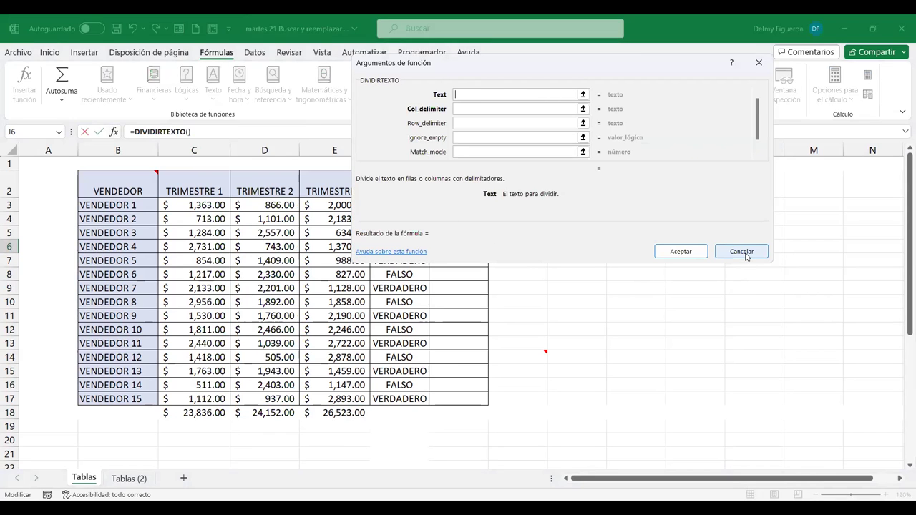
{"action": "left_click", "coordinate": [741, 251]}
{"action": "type", "text": "+DIVI"}
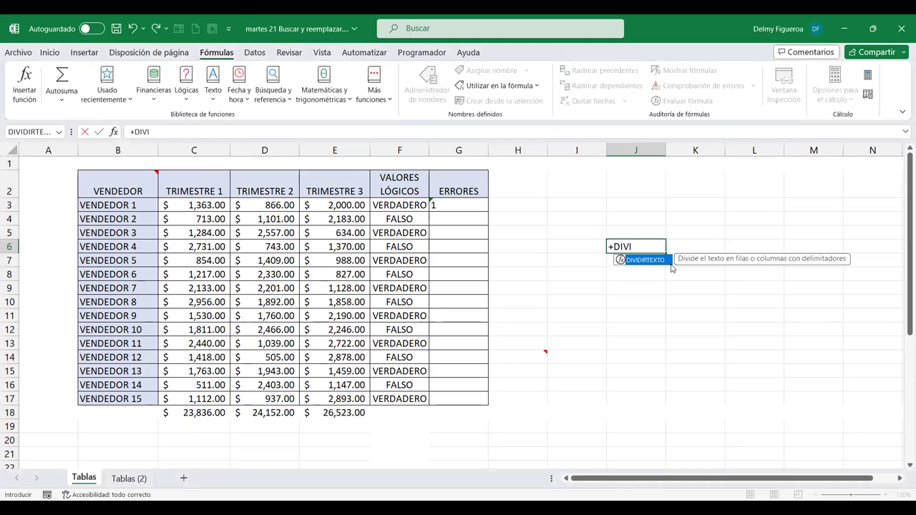
{"action": "double_click", "coordinate": [662, 261]}
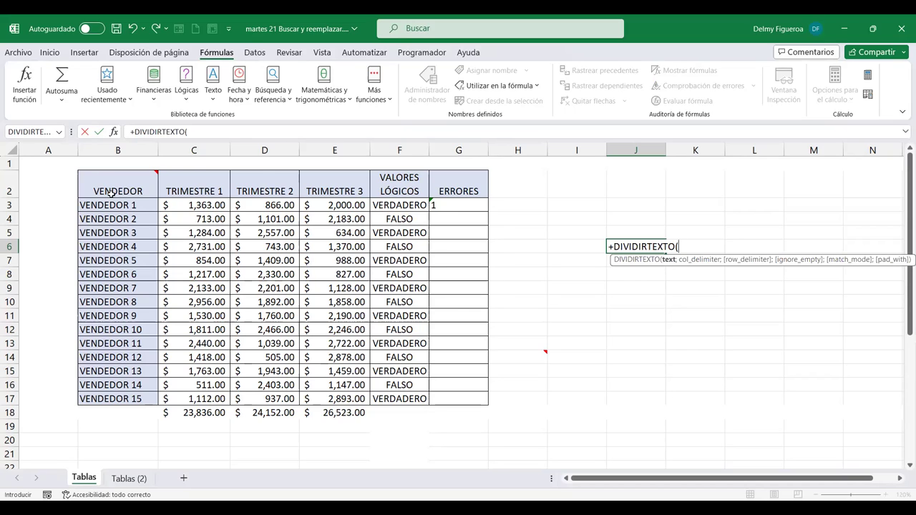
{"action": "left_click", "coordinate": [126, 205]}
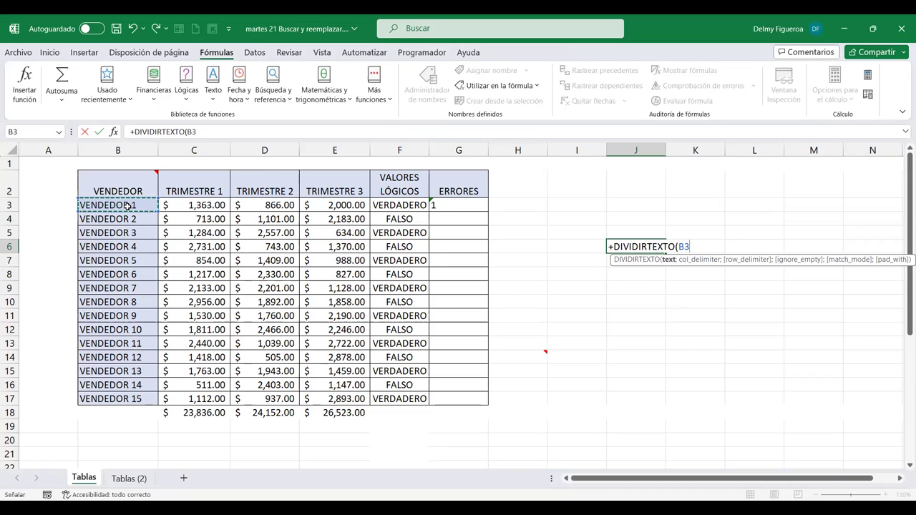
{"action": "type", "text": ";"}
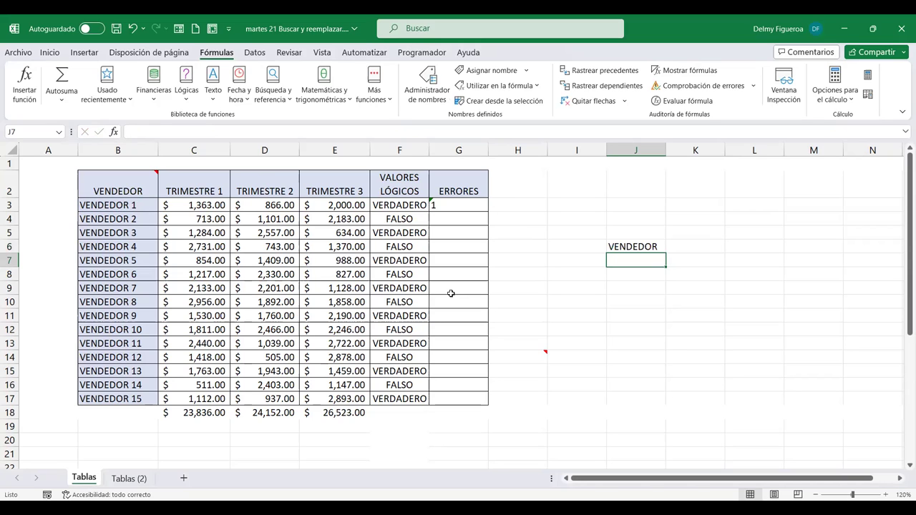
{"action": "double_click", "coordinate": [649, 247]}
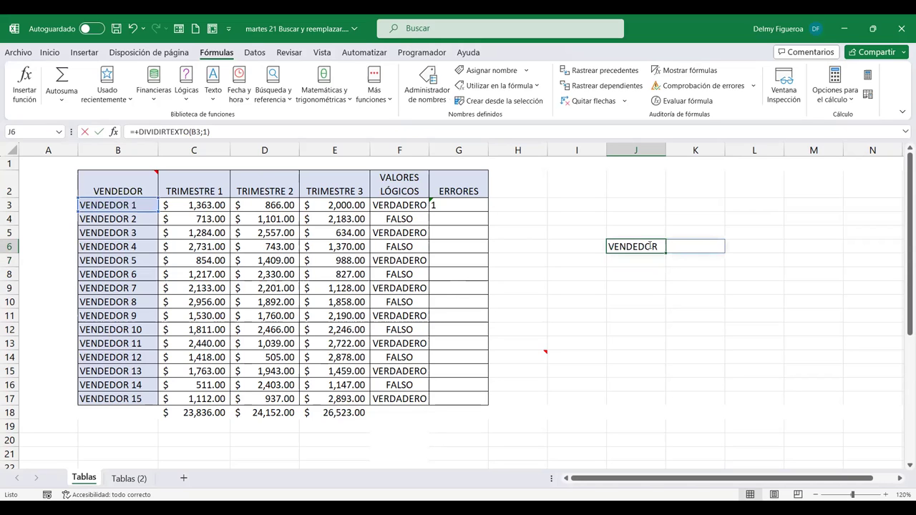
{"action": "left_click", "coordinate": [646, 277]}
{"action": "type", "text": "+DIV"}
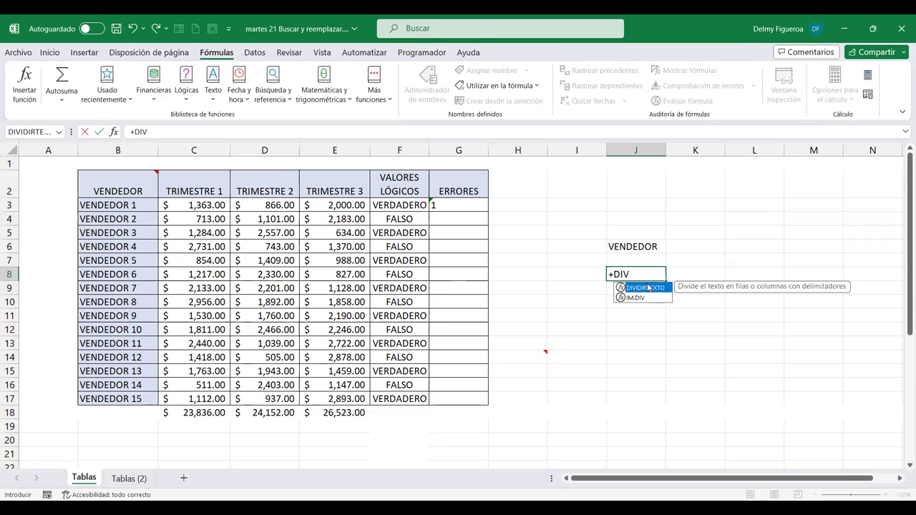
- Complete =+DIVIDIRTEXTO(B4;2) in J8, returning VENDEDOR
{"action": "double_click", "coordinate": [648, 288]}
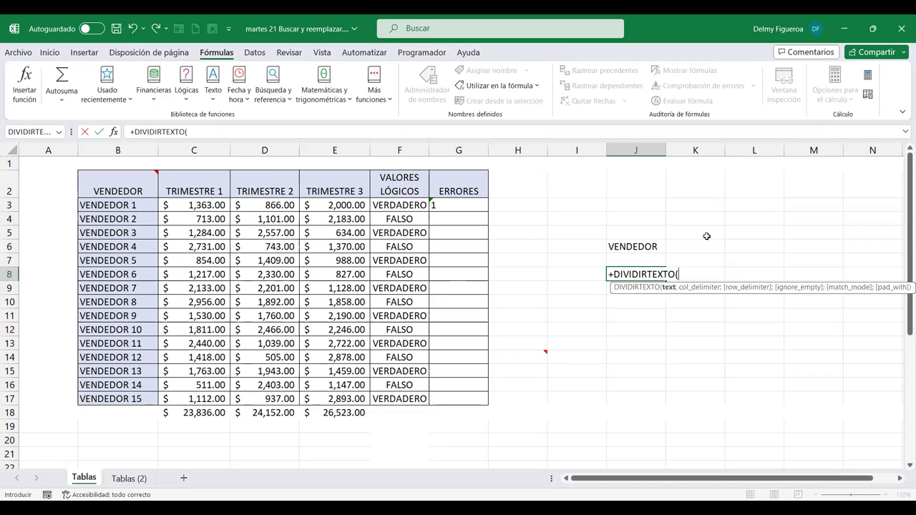
{"action": "key", "text": "ctrl+z"}
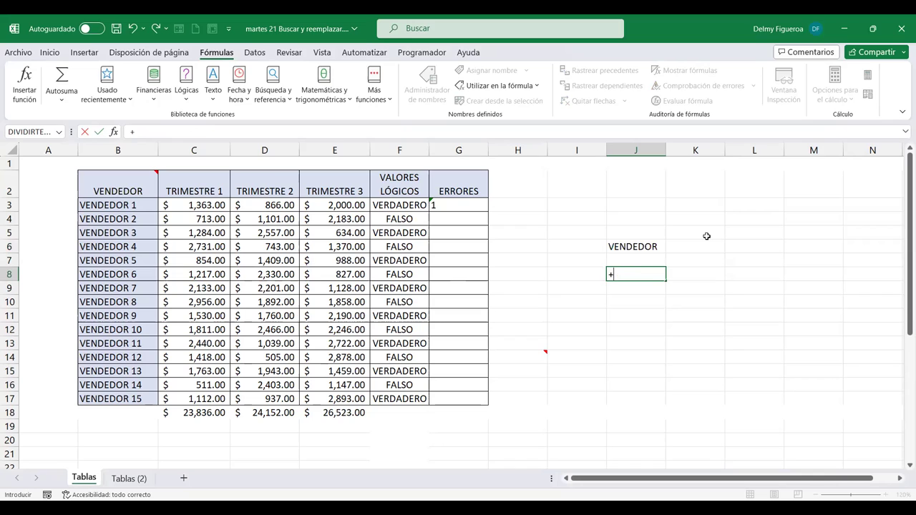
{"action": "type", "text": "DIV"}
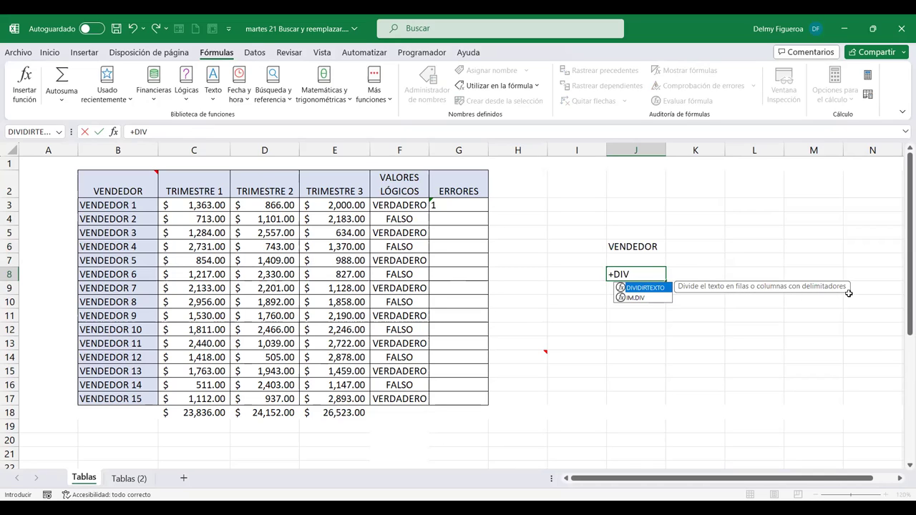
{"action": "double_click", "coordinate": [654, 292]}
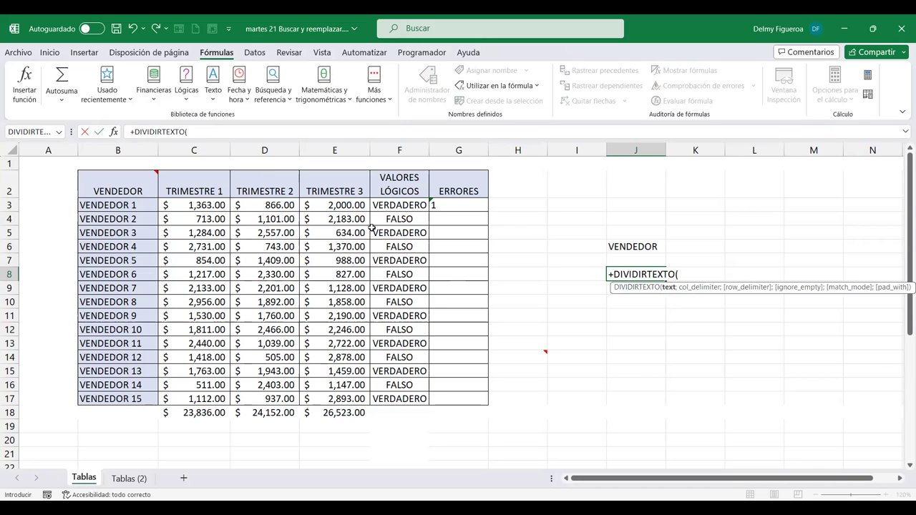
{"action": "left_click", "coordinate": [131, 219]}
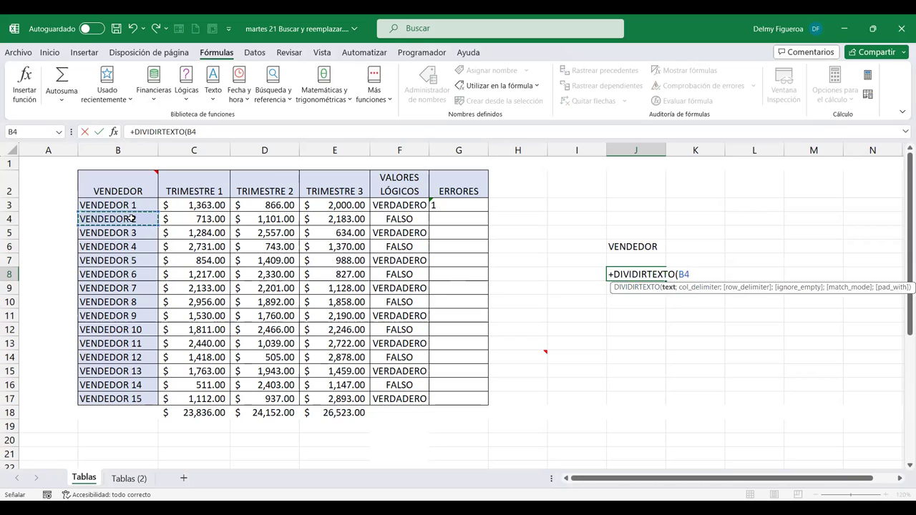
{"action": "type", "text": ";"}
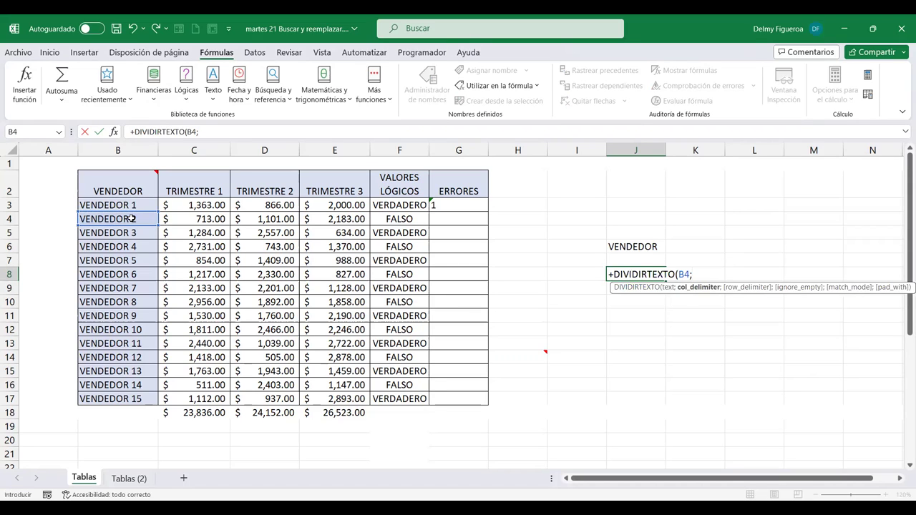
{"action": "key", "text": "Return"}
{"action": "key", "text": "Up"}
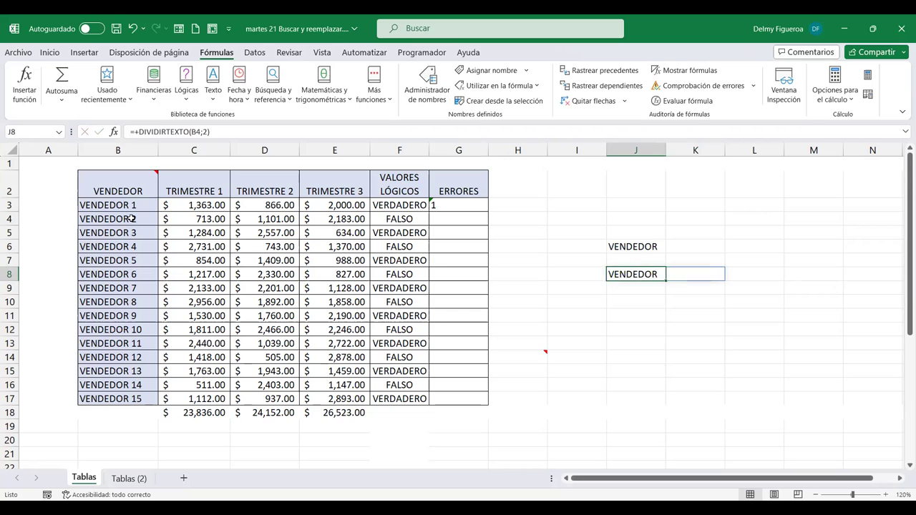
- Test the spill by typing 1 in K8, then delete it so the spill returns
{"action": "key", "text": "Down"}
{"action": "key", "text": "Right"}
{"action": "key", "text": "Up"}
{"action": "type", "text": "1"}
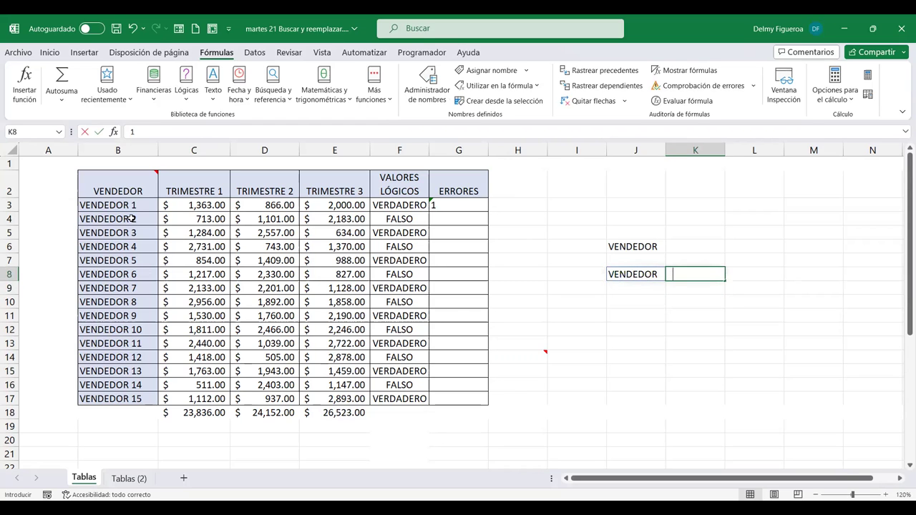
{"action": "key", "text": "Tab"}
{"action": "key", "text": "Left"}
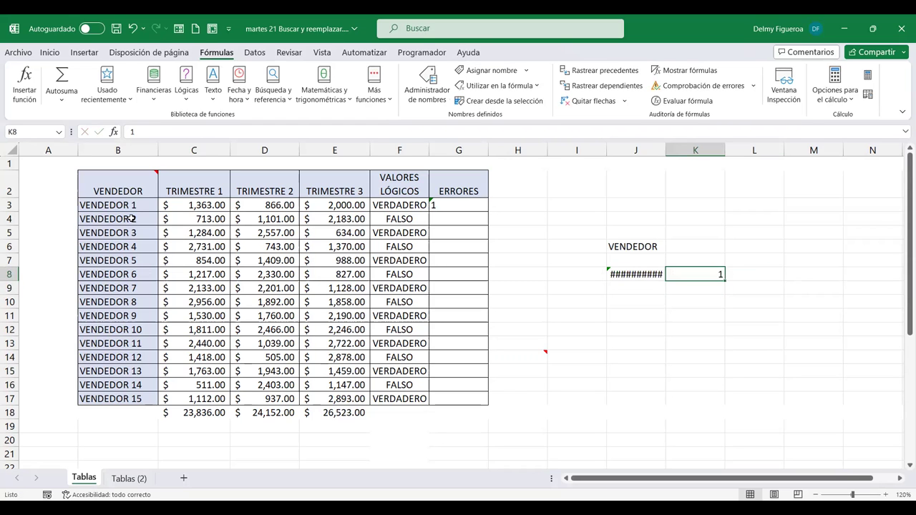
{"action": "key", "text": "Delete"}
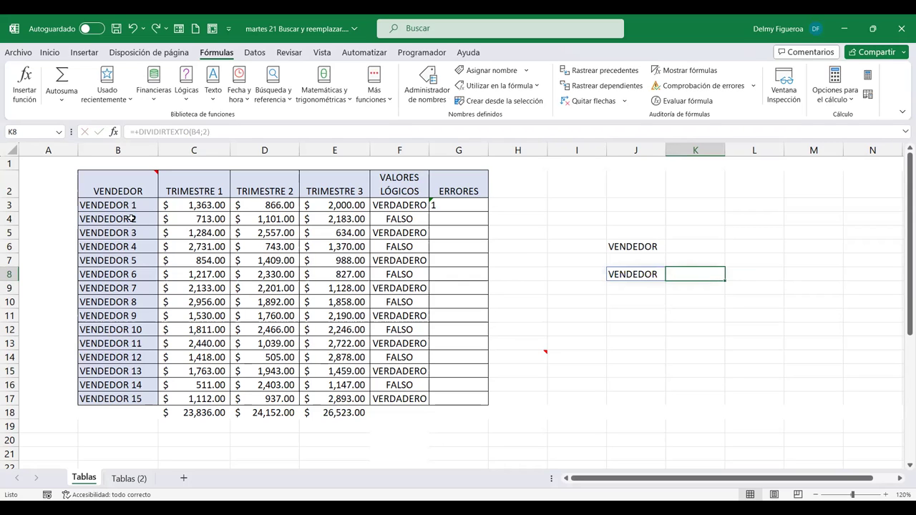
{"action": "key", "text": "Left"}
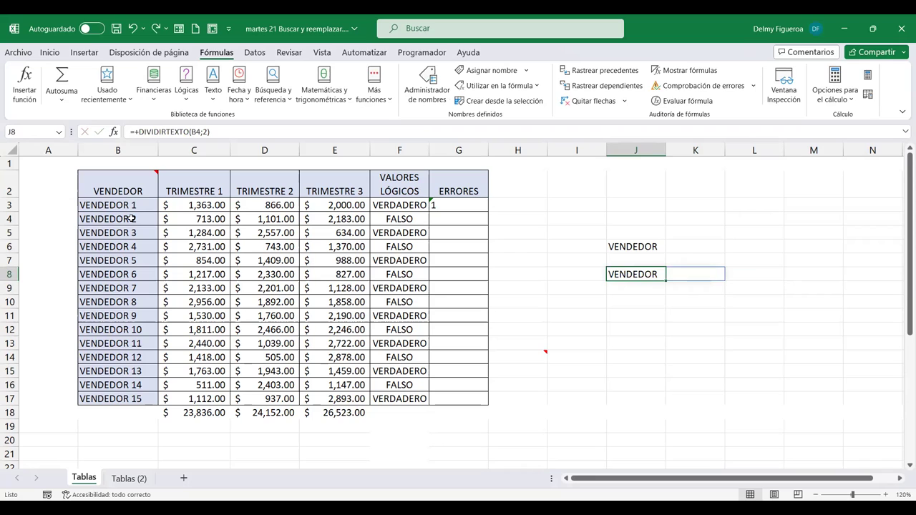
{"action": "key", "text": "Right"}
{"action": "key", "text": "Left"}
{"action": "key", "text": "Down"}
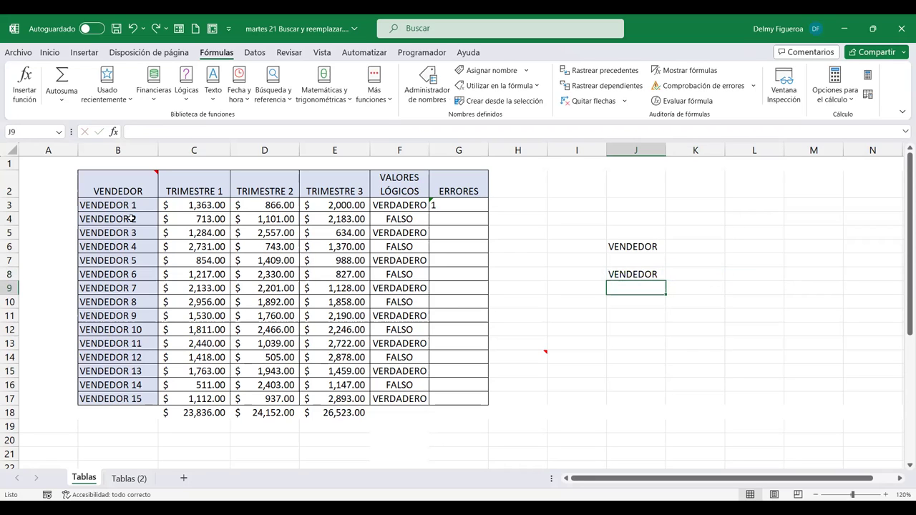
{"action": "key", "text": "Up"}
{"action": "key", "text": "Up"}
{"action": "key", "text": "Up"}
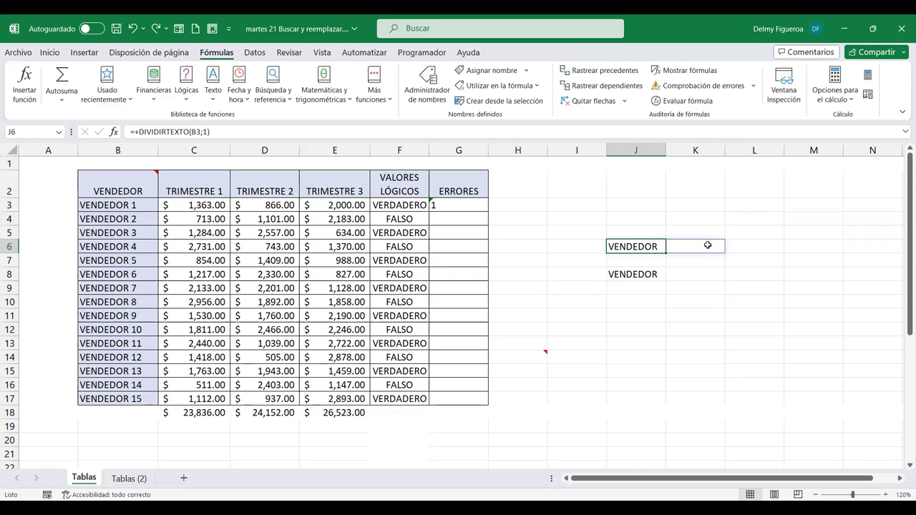
- Enter 1 in K6 so J6 shows #¡DESBORDAMIENTO!, then review J8's formula unchanged
{"action": "left_click", "coordinate": [712, 246]}
{"action": "type", "text": "1"}
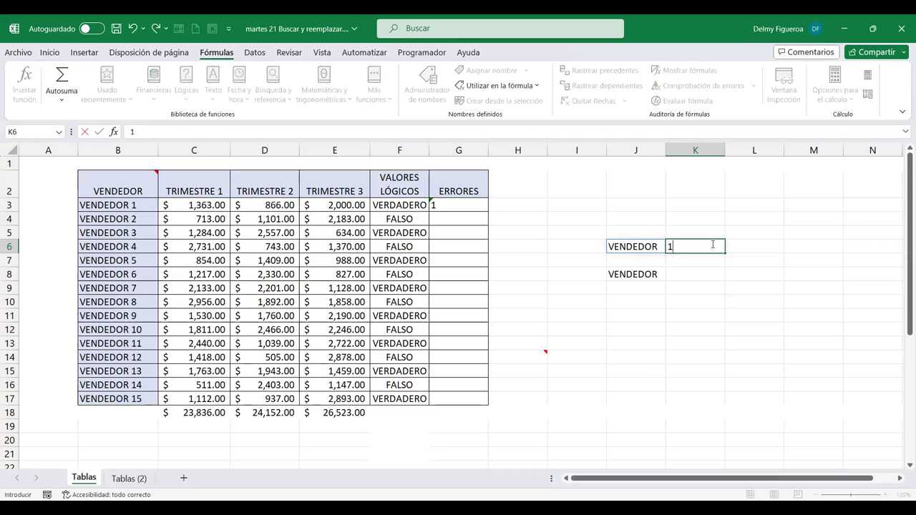
{"action": "key", "text": "Tab"}
{"action": "left_click", "coordinate": [642, 248]}
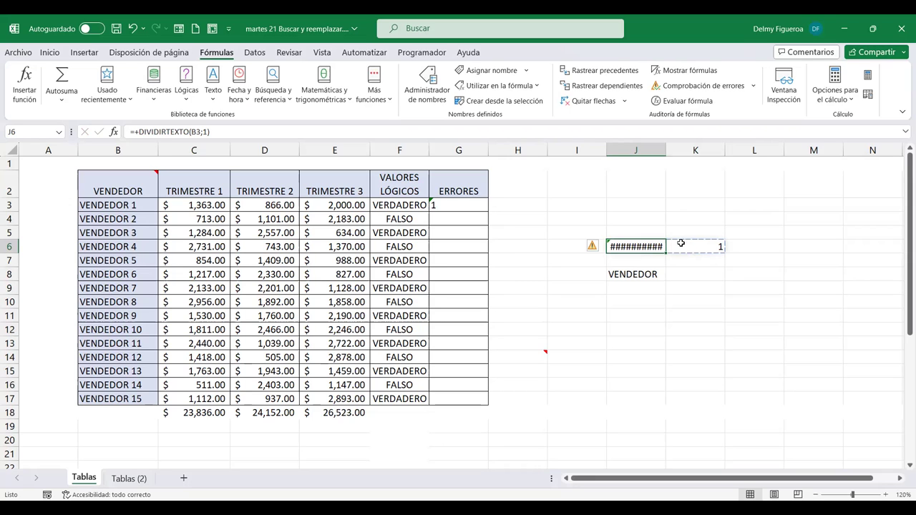
{"action": "left_click", "coordinate": [647, 273]}
{"action": "double_click", "coordinate": [652, 277]}
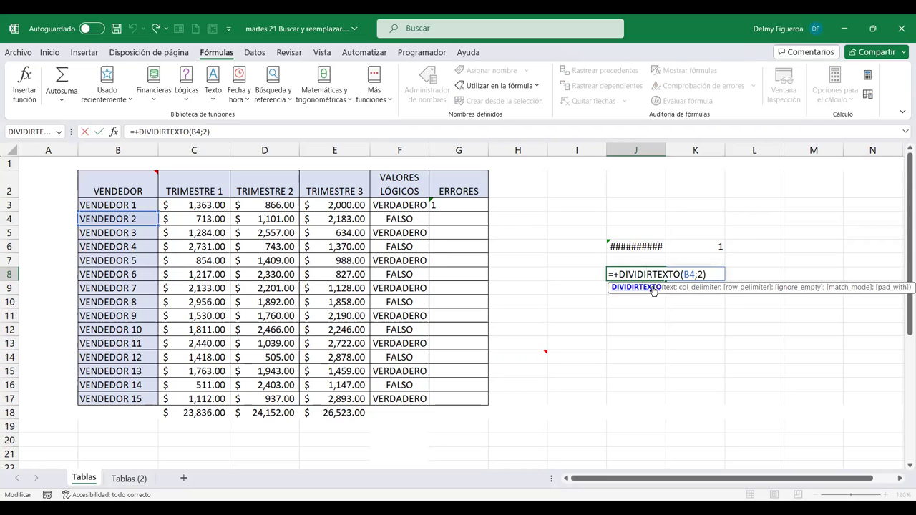
{"action": "key", "text": "Return"}
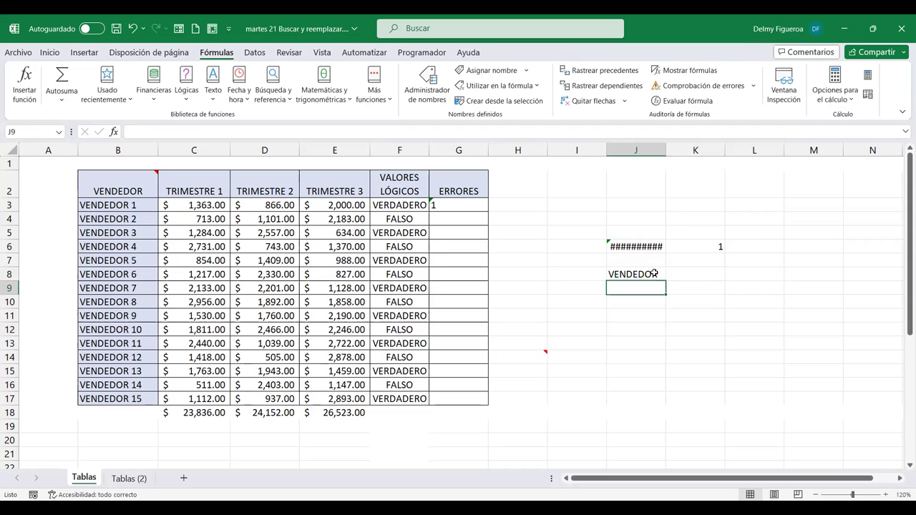
- Insert =TEXTO(C3;"%") in J9 via the Texto function list
{"action": "left_click", "coordinate": [212, 82]}
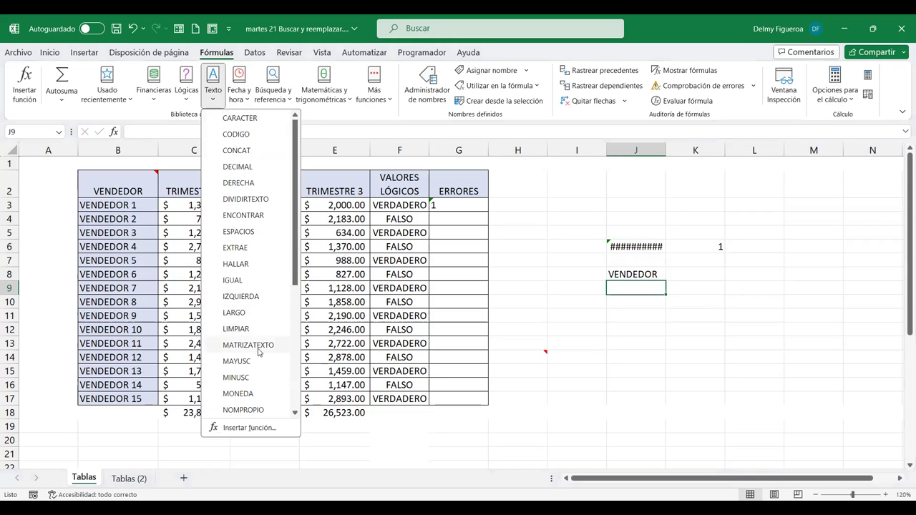
{"action": "scroll", "coordinate": [259, 351], "scroll_direction": "down", "scroll_amount": 3}
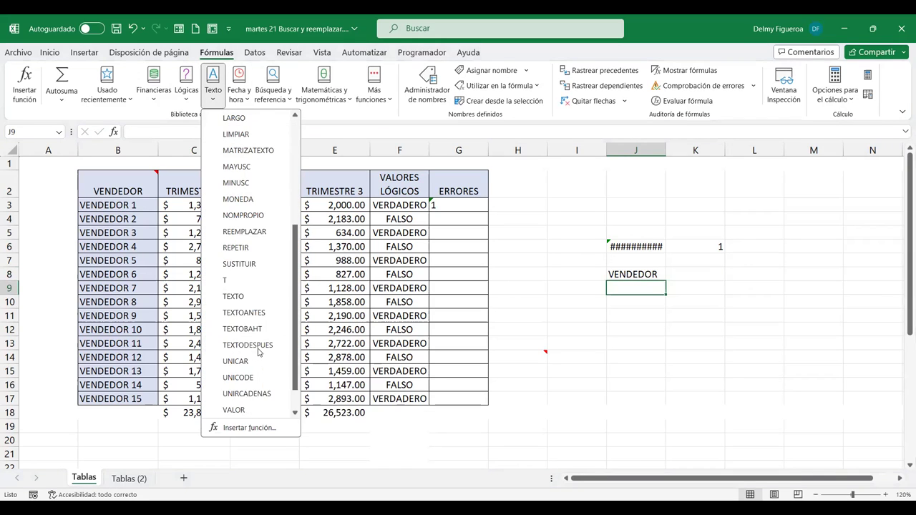
{"action": "scroll", "coordinate": [259, 351], "scroll_direction": "down", "scroll_amount": 1}
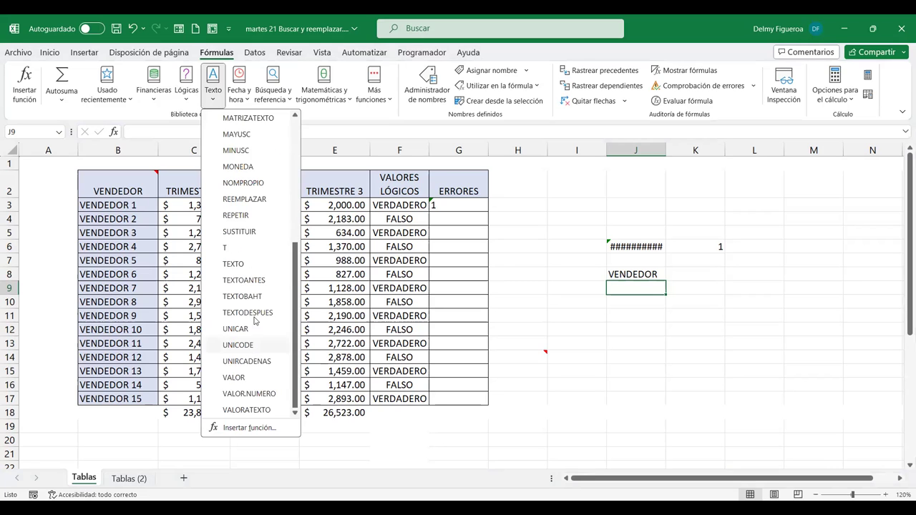
{"action": "left_click", "coordinate": [259, 263]}
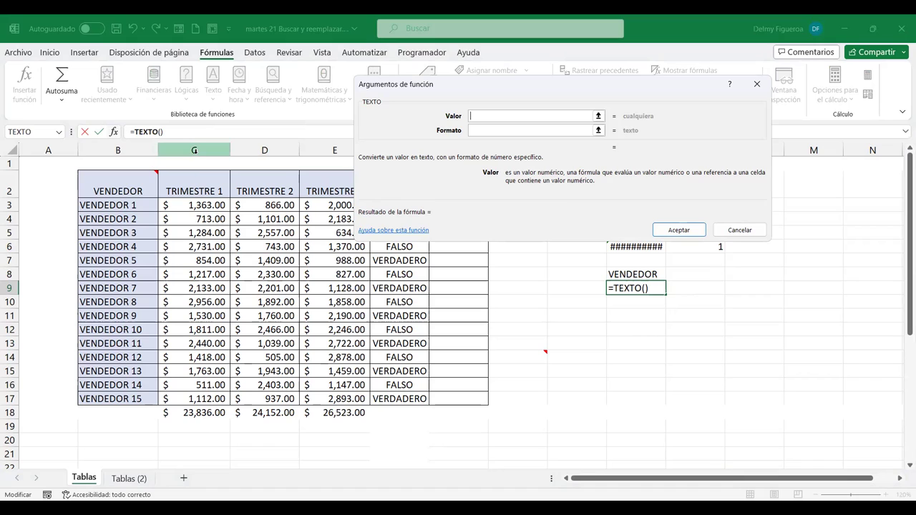
{"action": "left_click", "coordinate": [200, 204]}
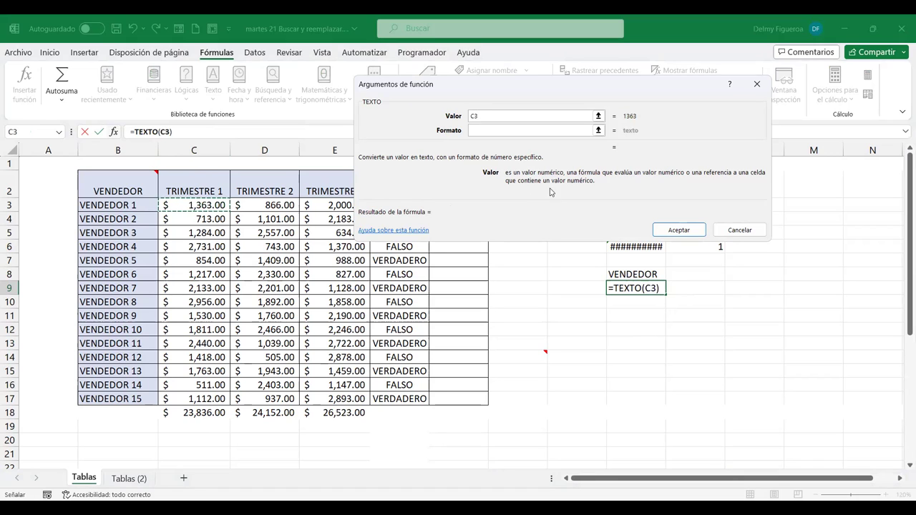
{"action": "left_click", "coordinate": [510, 130]}
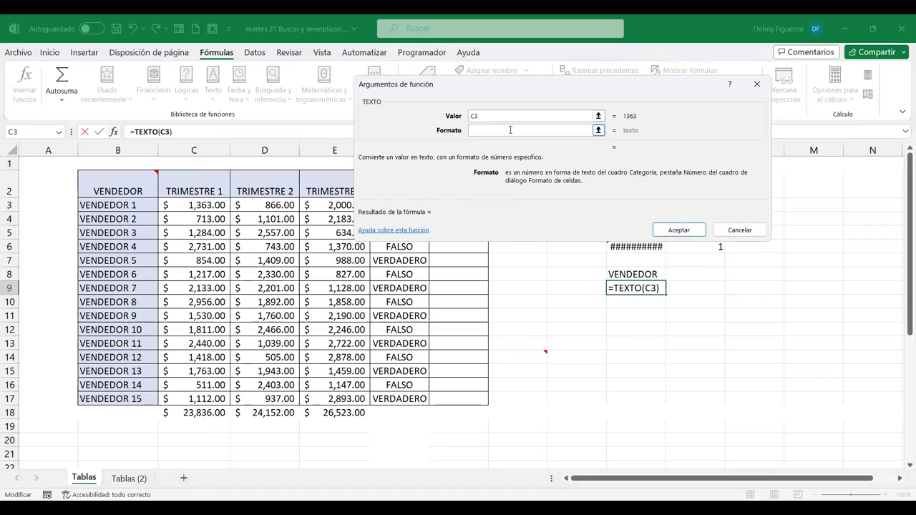
{"action": "type", "text": "%"}
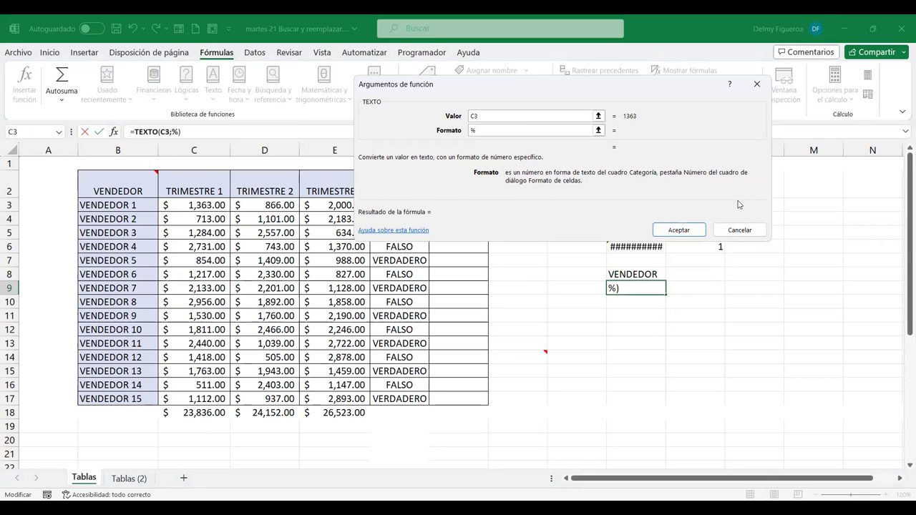
{"action": "left_click", "coordinate": [689, 228]}
{"action": "left_click", "coordinate": [688, 228]}
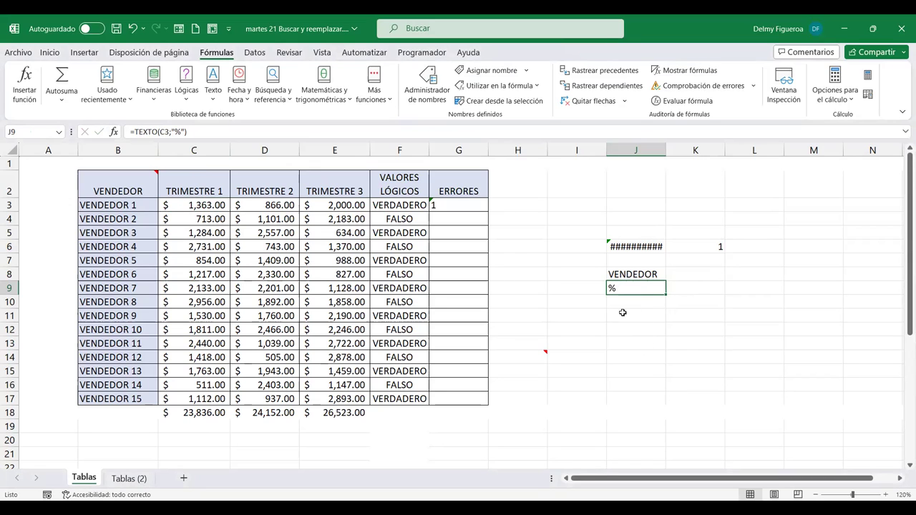
- Review the formulas in J8 and J9, then select empty cell J14
{"action": "left_click", "coordinate": [651, 272]}
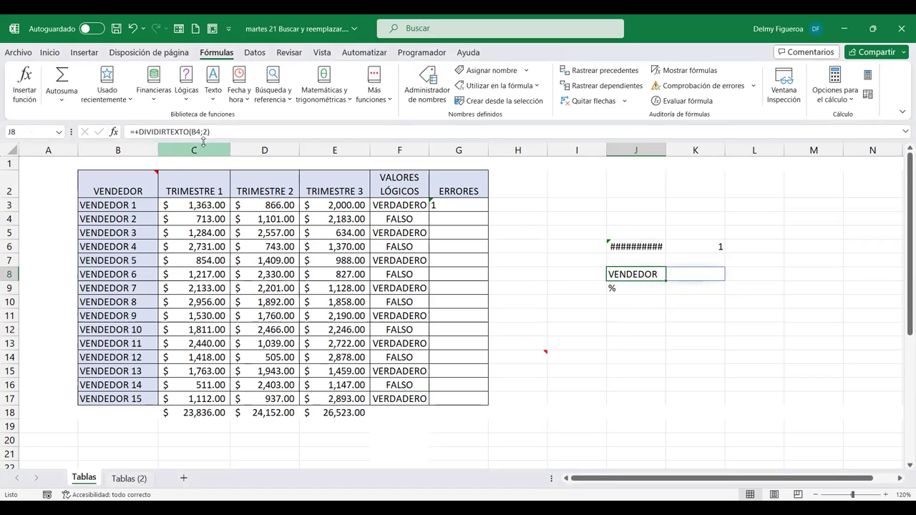
{"action": "left_click", "coordinate": [646, 287]}
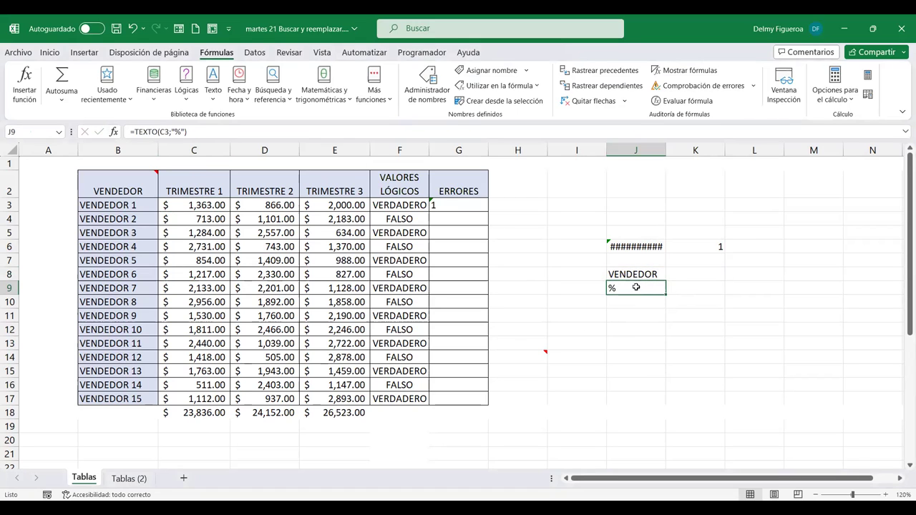
{"action": "left_click", "coordinate": [650, 352]}
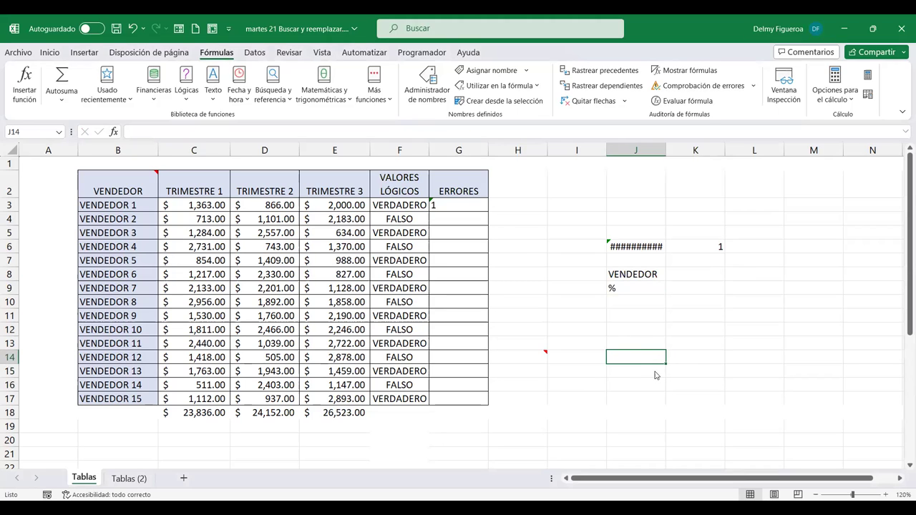
- Use Go To Special to select only the formula cells that return text
{"action": "key", "text": "F5"}
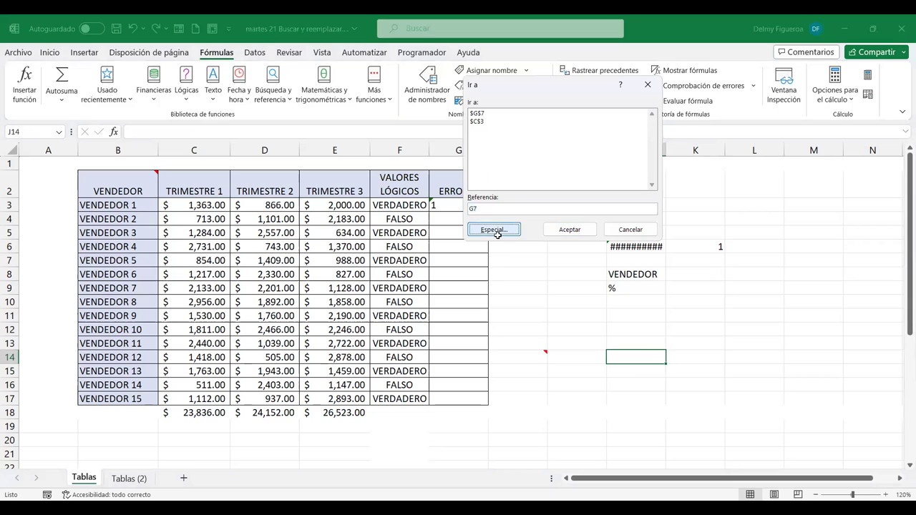
{"action": "left_click", "coordinate": [494, 230]}
{"action": "left_click", "coordinate": [462, 120]}
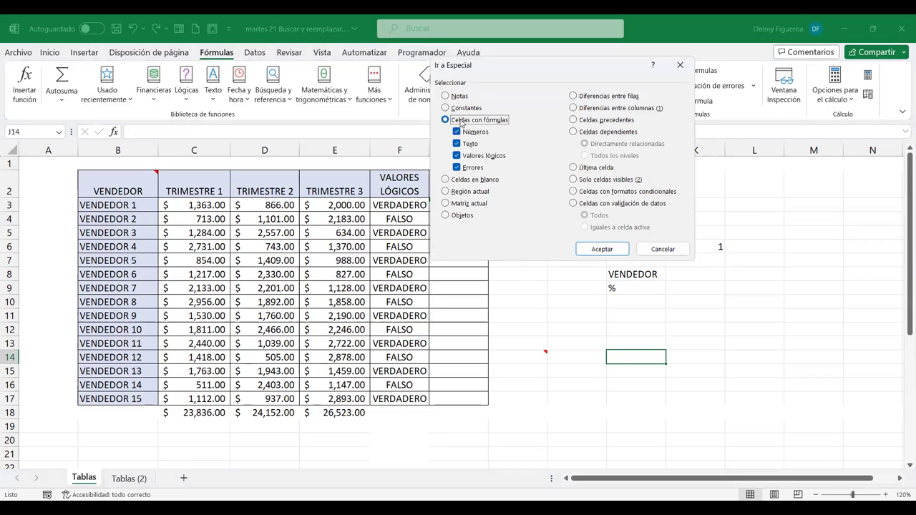
{"action": "left_click", "coordinate": [457, 132]}
{"action": "left_click", "coordinate": [456, 155]}
{"action": "left_click", "coordinate": [457, 168]}
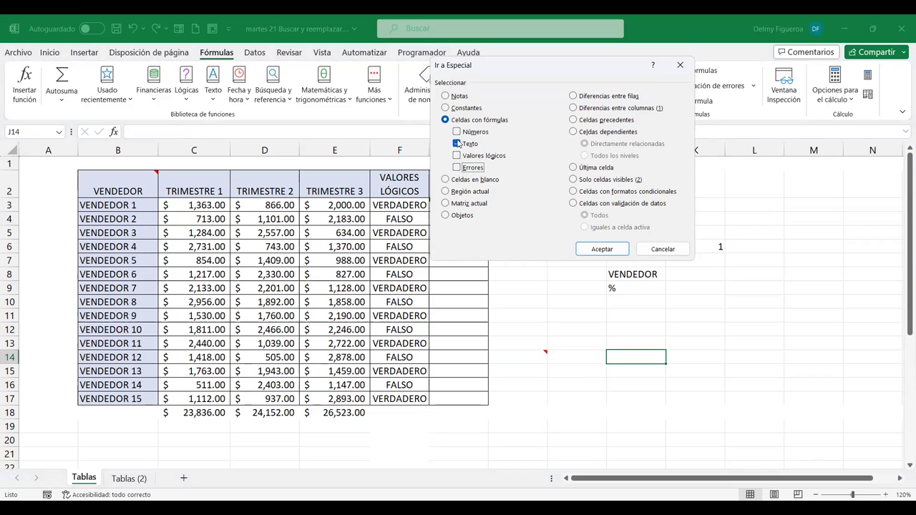
{"action": "left_click", "coordinate": [610, 255]}
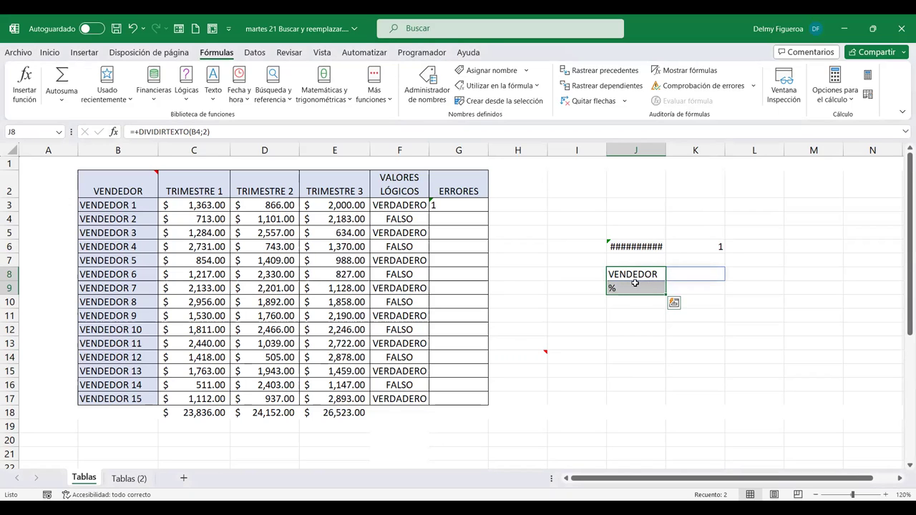
- Search for formula cells returning logical values and dismiss the no-cells-found message
{"action": "left_click", "coordinate": [644, 368]}
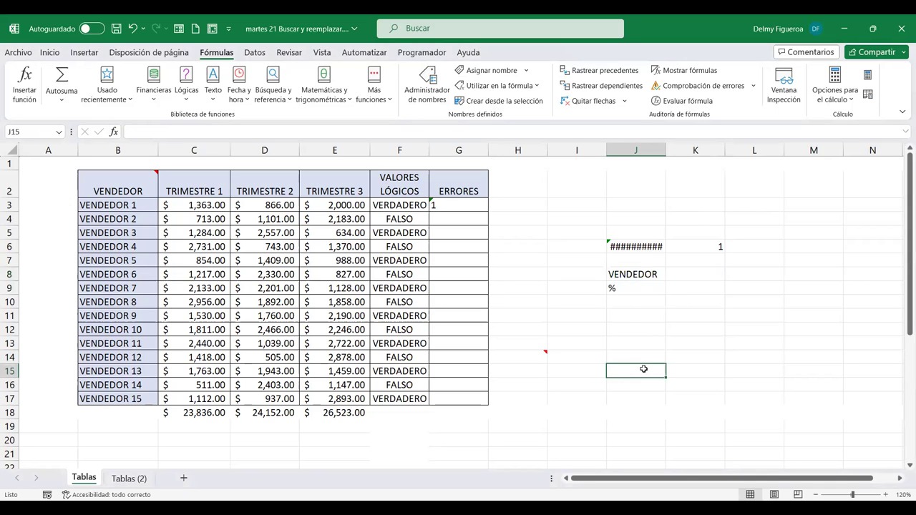
{"action": "key", "text": "F5"}
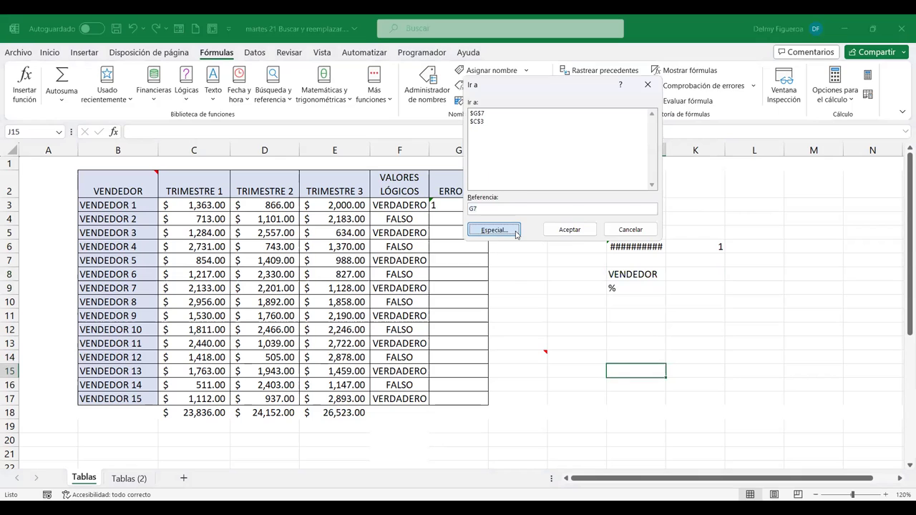
{"action": "left_click", "coordinate": [494, 229]}
{"action": "left_click", "coordinate": [462, 119]}
{"action": "left_click", "coordinate": [457, 132]}
{"action": "left_click", "coordinate": [457, 143]}
{"action": "left_click", "coordinate": [457, 167]}
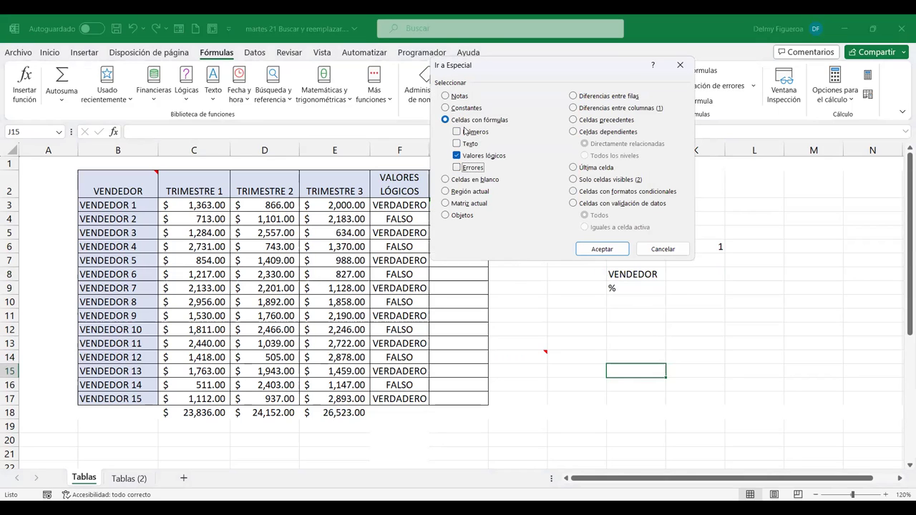
{"action": "left_click", "coordinate": [607, 255]}
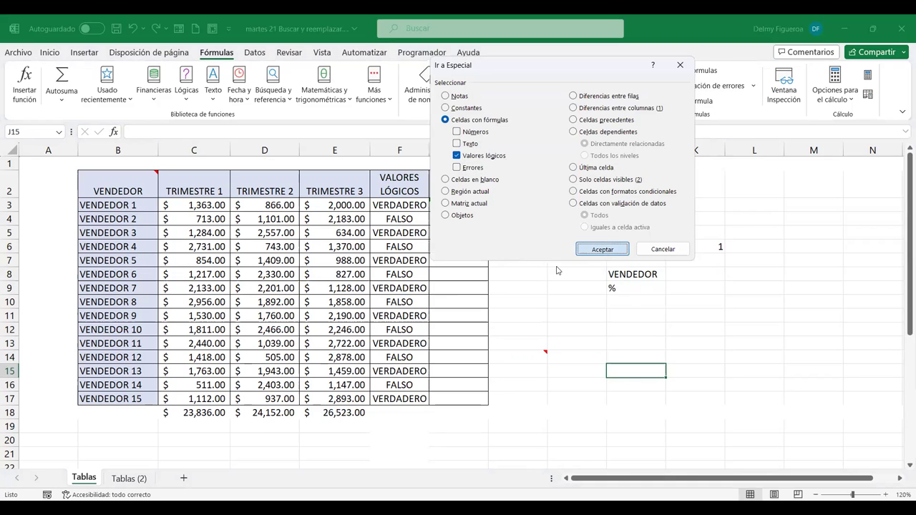
{"action": "left_click", "coordinate": [466, 298]}
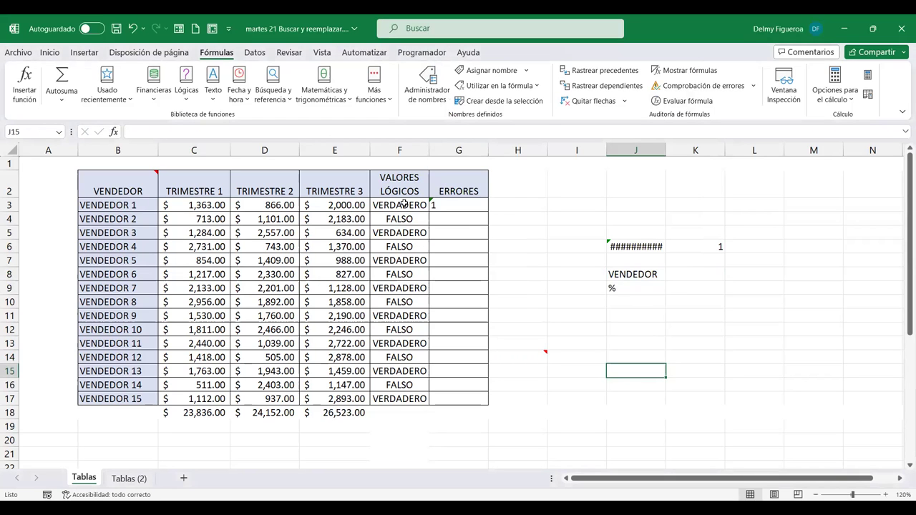
- Select the logical values F3:F17, then the VALORES LÓGICOS header in F2
{"action": "left_click_drag", "start_coordinate": [404, 204], "coordinate": [401, 355]}
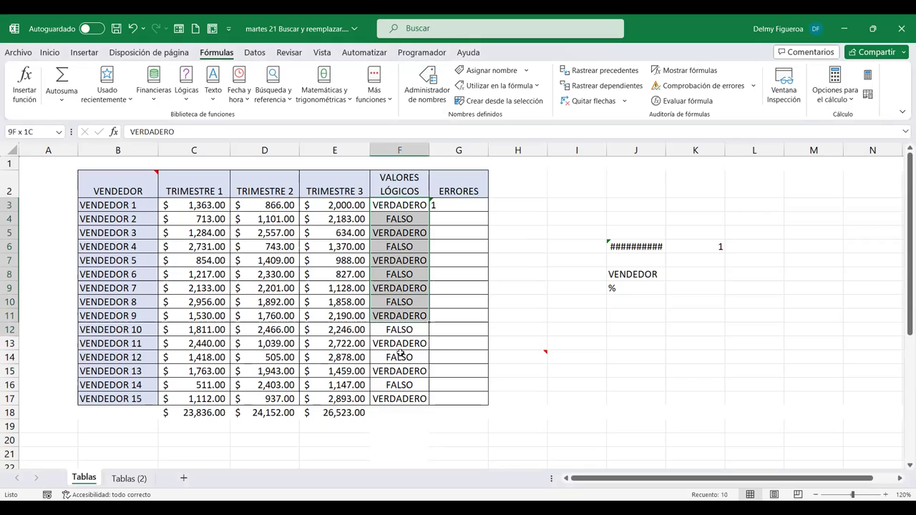
{"action": "left_click_drag", "start_coordinate": [401, 355], "coordinate": [400, 399]}
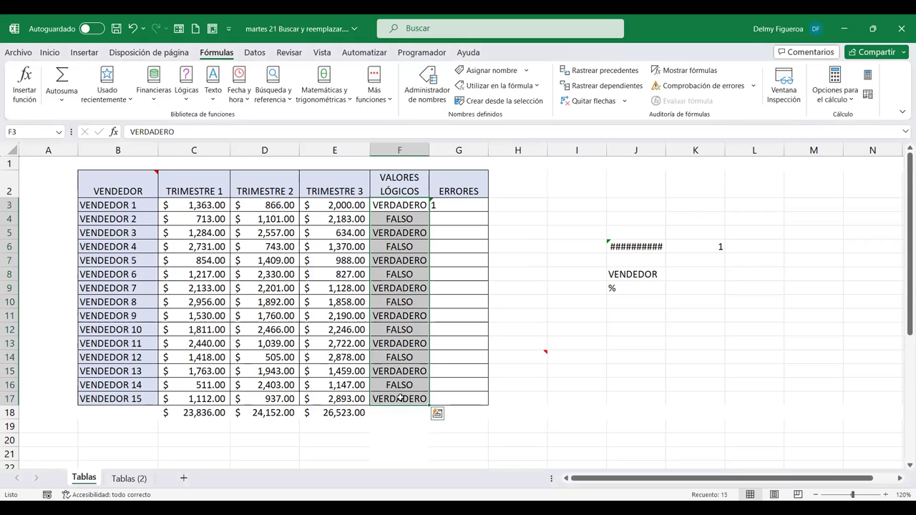
{"action": "left_click", "coordinate": [412, 188]}
- Copy the F2 header into H2 and change it to 'VALORES LÓGICOS CON FÓRMULA'
{"action": "key", "text": "ctrl+c"}
{"action": "left_click", "coordinate": [532, 183]}
{"action": "key", "text": "Return"}
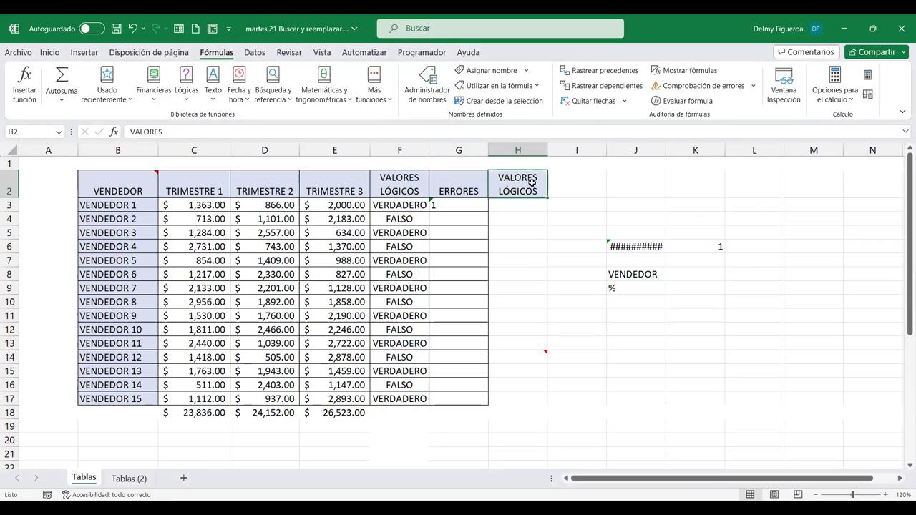
{"action": "key", "text": "F2"}
{"action": "type", "text": " CON FÓMRULA"}
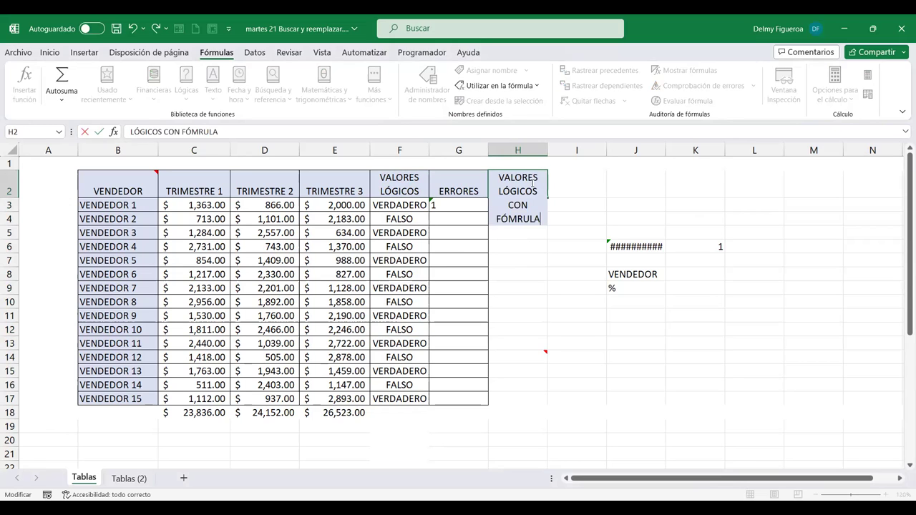
{"action": "key", "text": "BackSpace"}
{"action": "key", "text": "BackSpace"}
{"action": "key", "text": "BackSpace"}
{"action": "key", "text": "BackSpace"}
{"action": "key", "text": "BackSpace"}
{"action": "type", "text": "RMULA"}
{"action": "key", "text": "Return"}
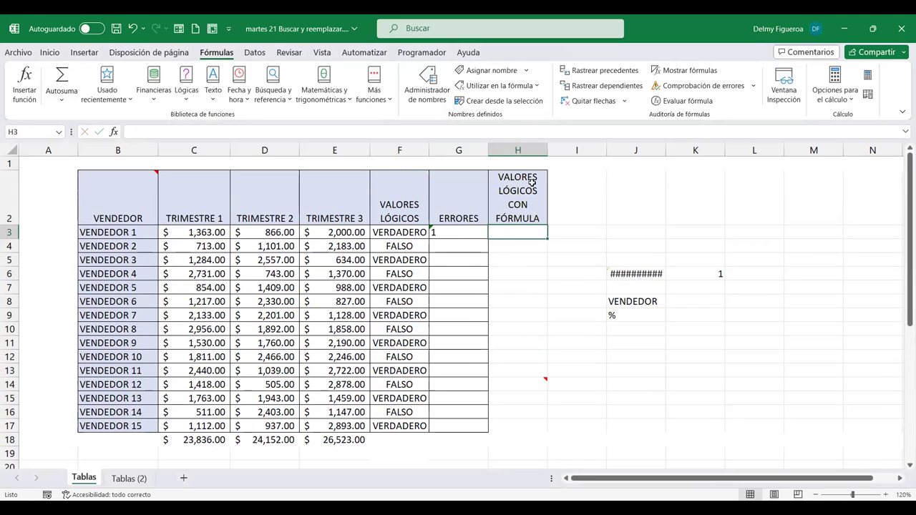
- Widen column H slightly and make row 2 slightly shorter
{"action": "left_click_drag", "start_coordinate": [547, 151], "coordinate": [558, 152]}
{"action": "left_click_drag", "start_coordinate": [5, 225], "coordinate": [7, 217]}
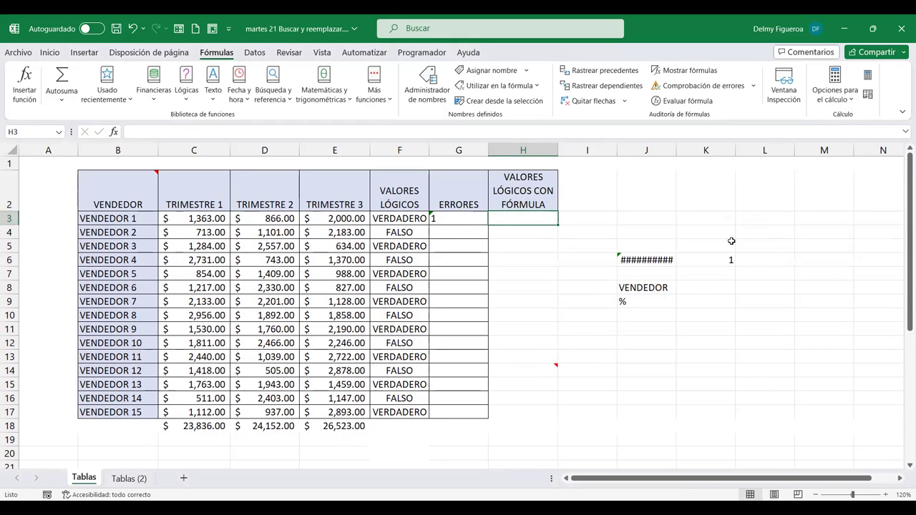
{"action": "type", "text": "="}
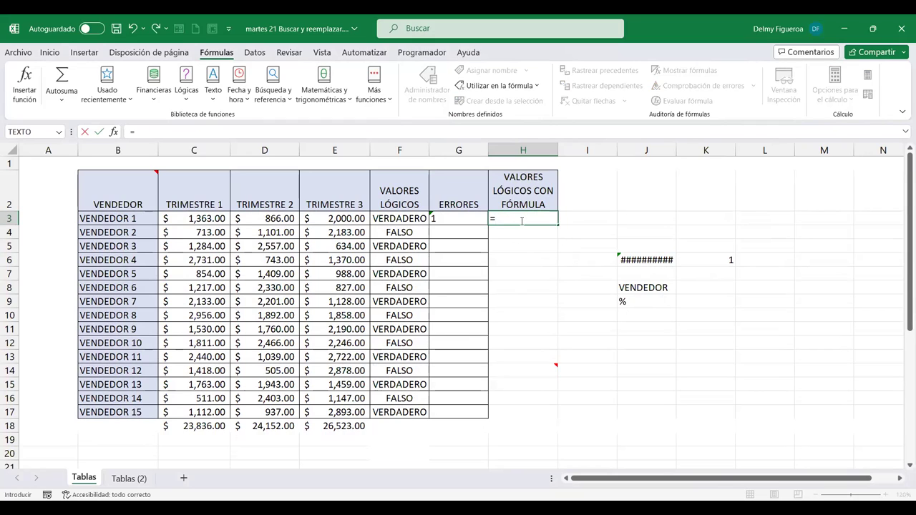
- Enter the comparison formula =C3<E3 in H3, discarding a first attempt
{"action": "left_click", "coordinate": [203, 426]}
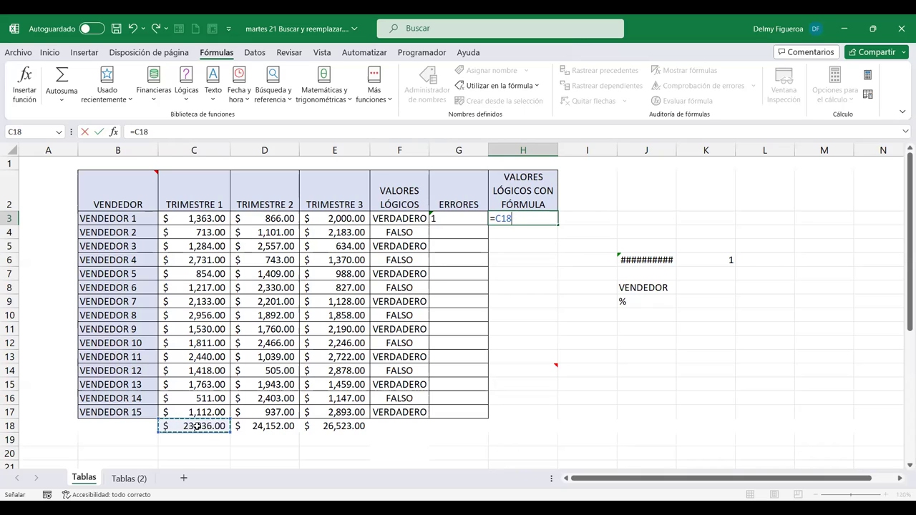
{"action": "type", "text": "<"}
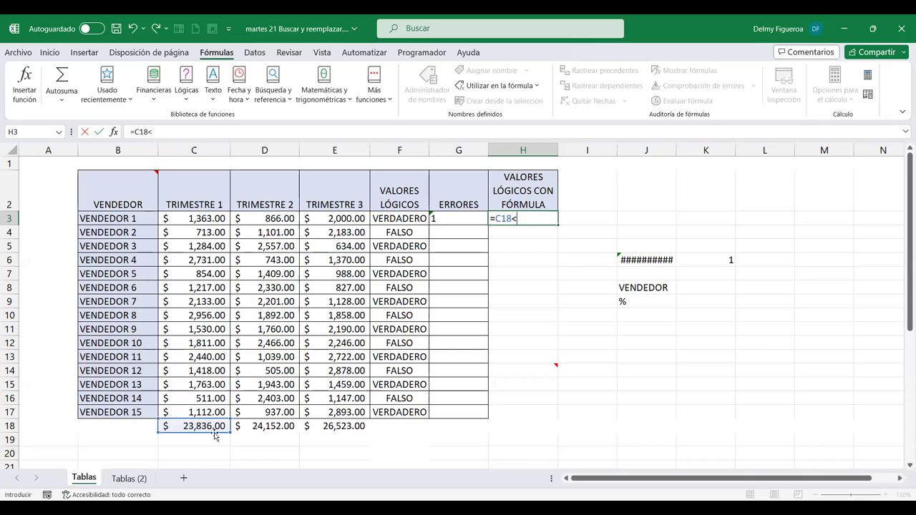
{"action": "key", "text": "Escape"}
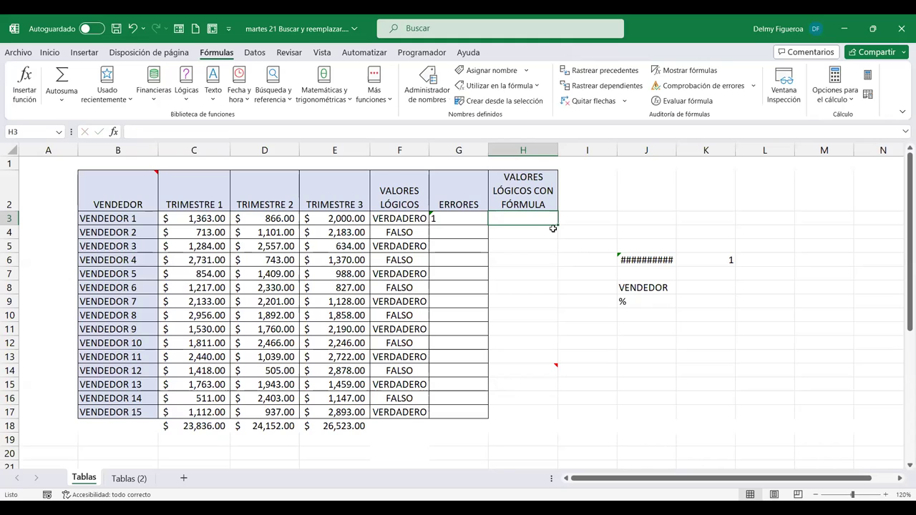
{"action": "type", "text": "="}
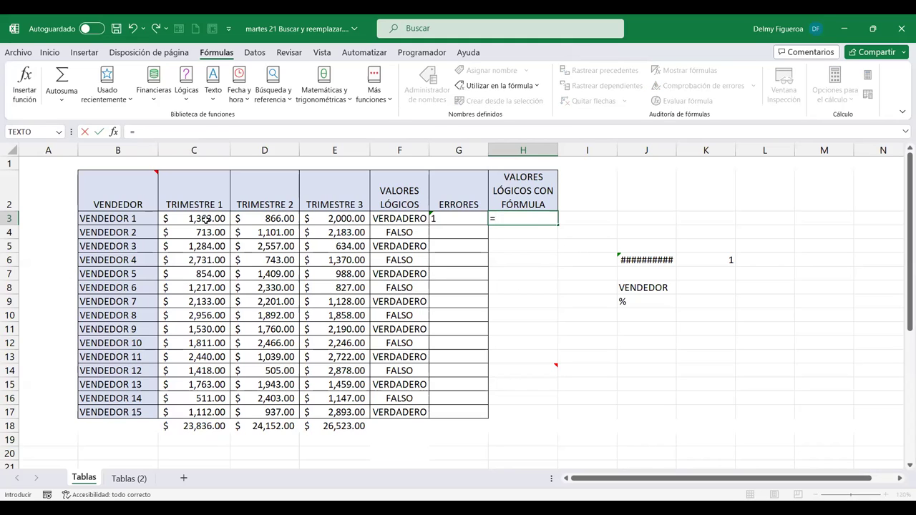
{"action": "left_click", "coordinate": [201, 218]}
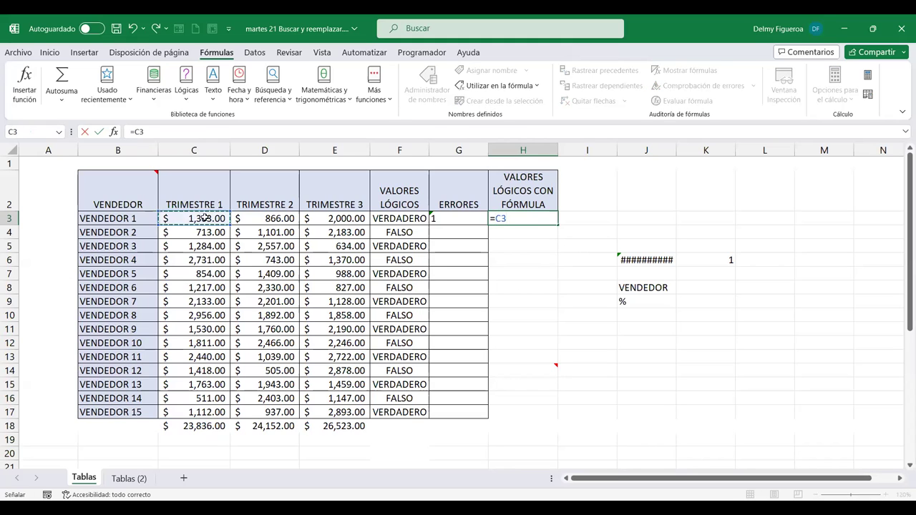
{"action": "type", "text": "<"}
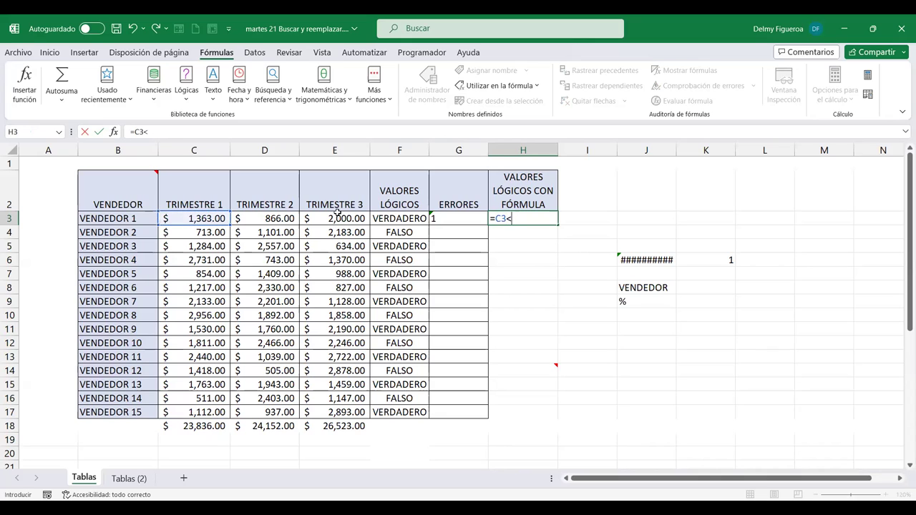
{"action": "left_click", "coordinate": [340, 217]}
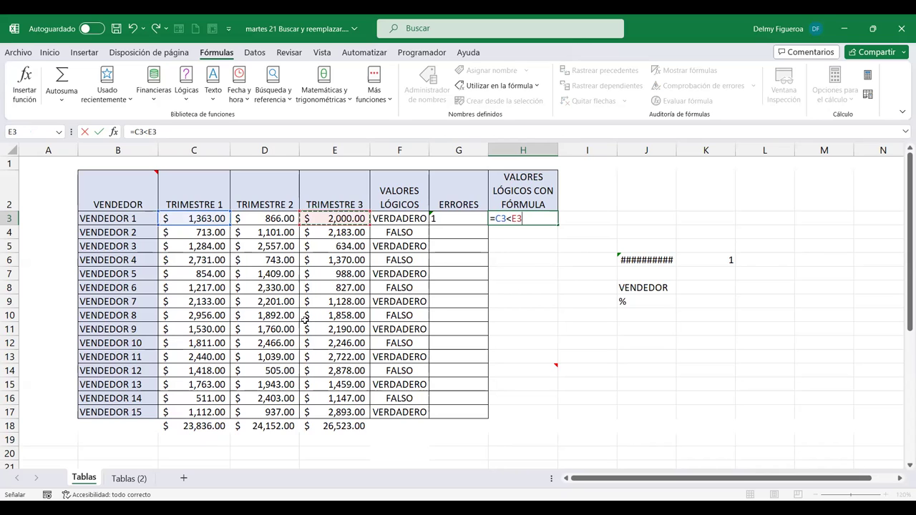
{"action": "key", "text": "Return"}
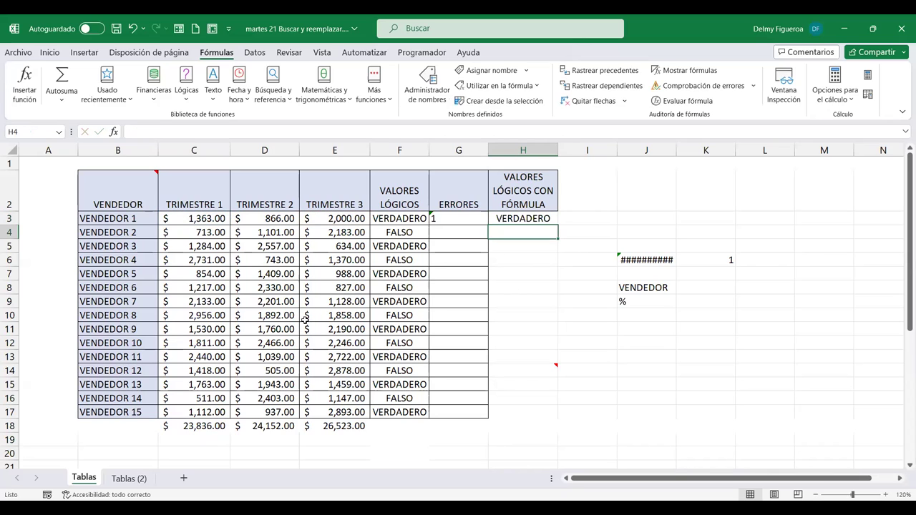
- Fill the H3 formula down to H17 and check the copy in H4
{"action": "left_click", "coordinate": [547, 216]}
{"action": "left_click_drag", "start_coordinate": [558, 225], "coordinate": [562, 416]}
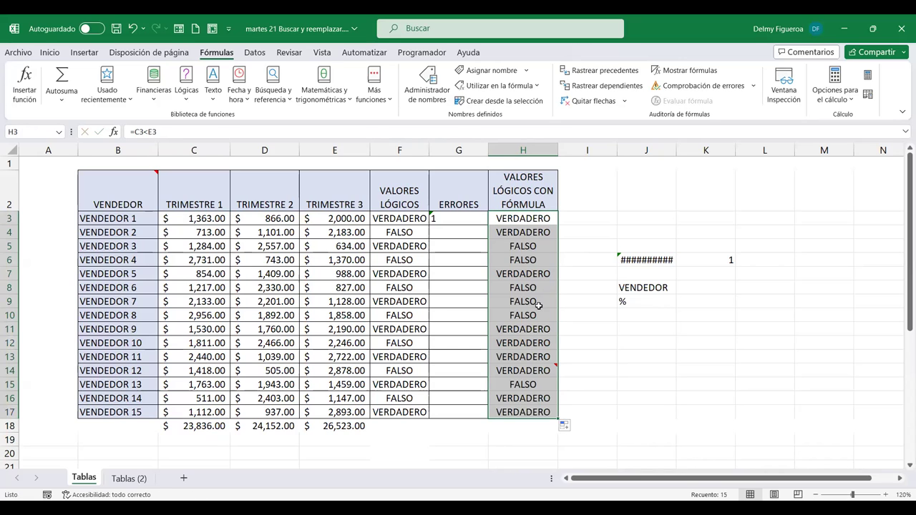
{"action": "double_click", "coordinate": [533, 233]}
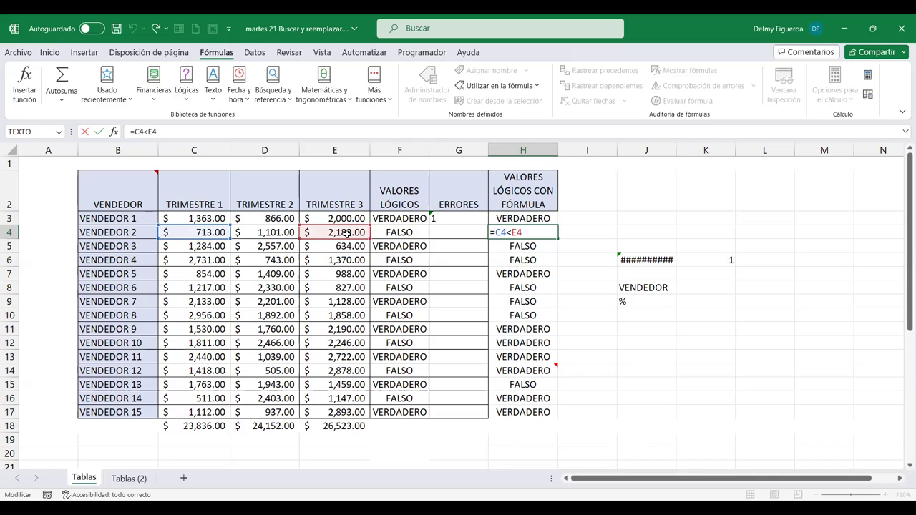
{"action": "key", "text": "Return"}
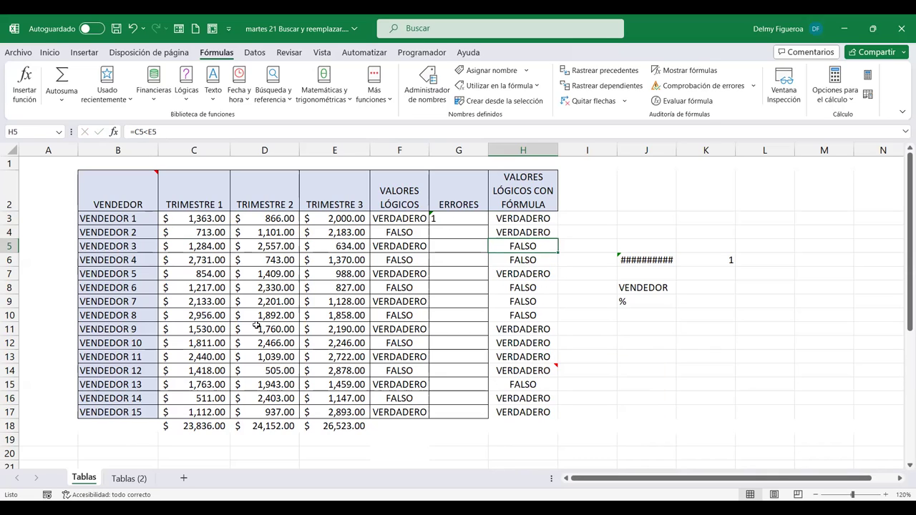
{"action": "left_click", "coordinate": [837, 204]}
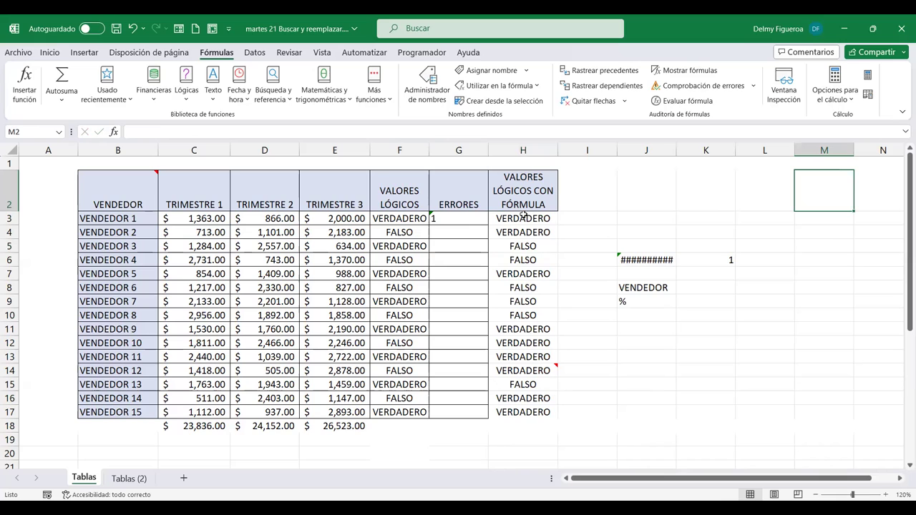
{"action": "left_click_drag", "start_coordinate": [523, 218], "coordinate": [523, 343]}
{"action": "left_click_drag", "start_coordinate": [399, 219], "coordinate": [400, 342]}
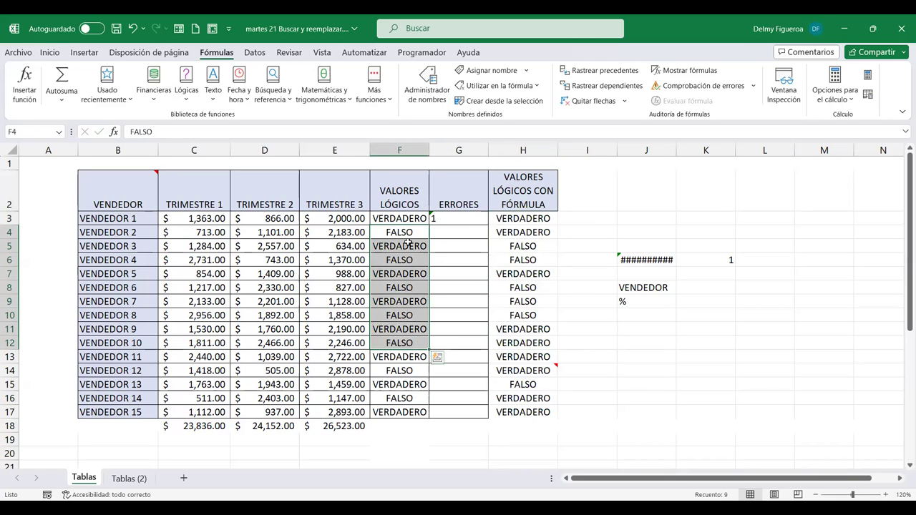
{"action": "left_click", "coordinate": [521, 232]}
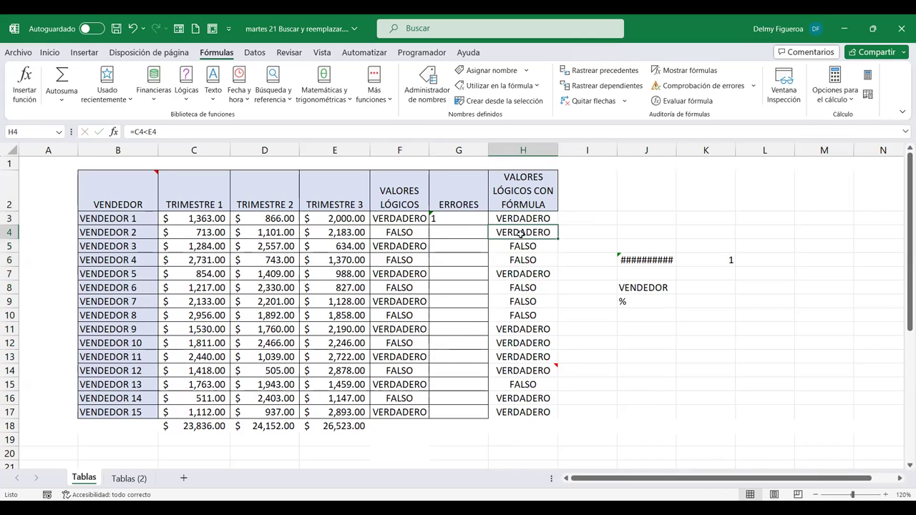
{"action": "left_click", "coordinate": [789, 221]}
{"action": "key", "text": "ctrl+g"}
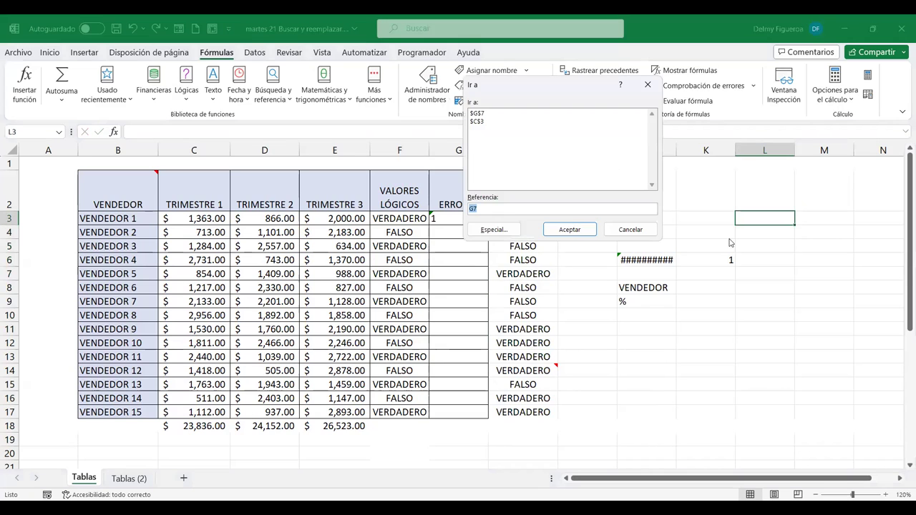
{"action": "left_click", "coordinate": [504, 227]}
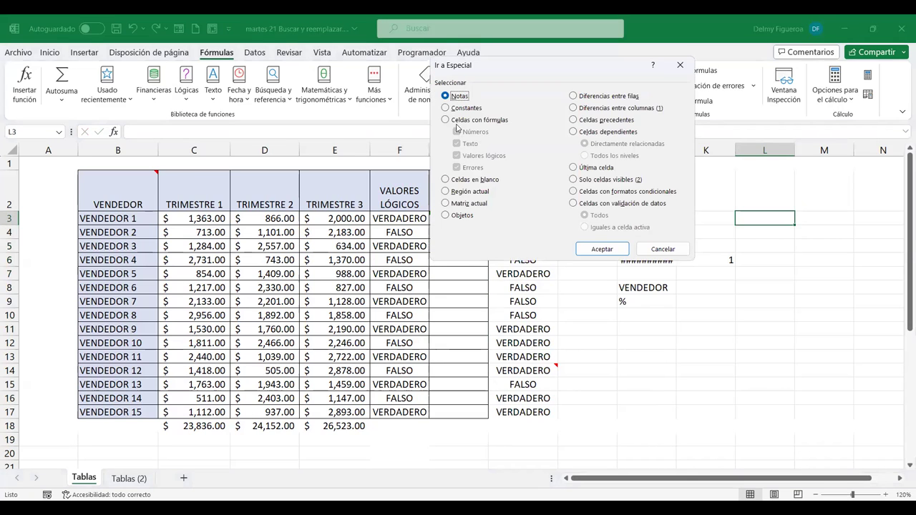
{"action": "left_click", "coordinate": [457, 122]}
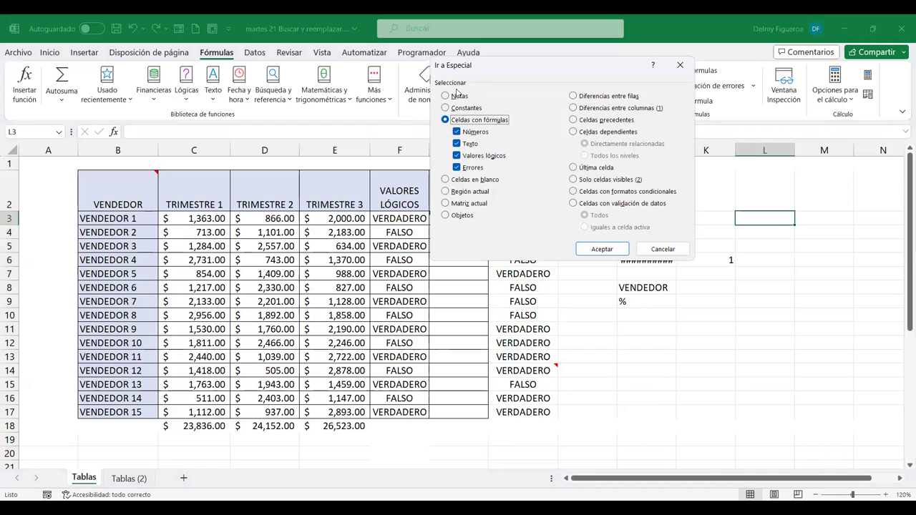
{"action": "left_click", "coordinate": [457, 131]}
{"action": "left_click", "coordinate": [457, 143]}
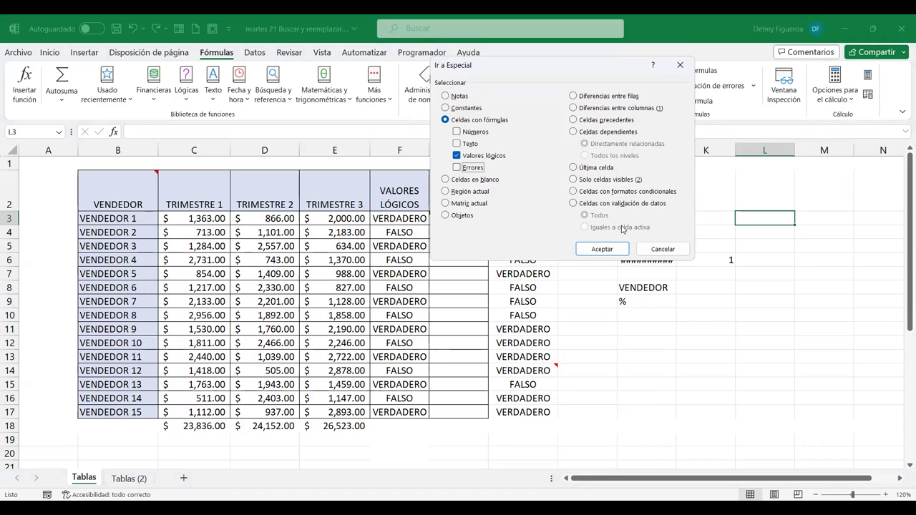
{"action": "left_click", "coordinate": [604, 248]}
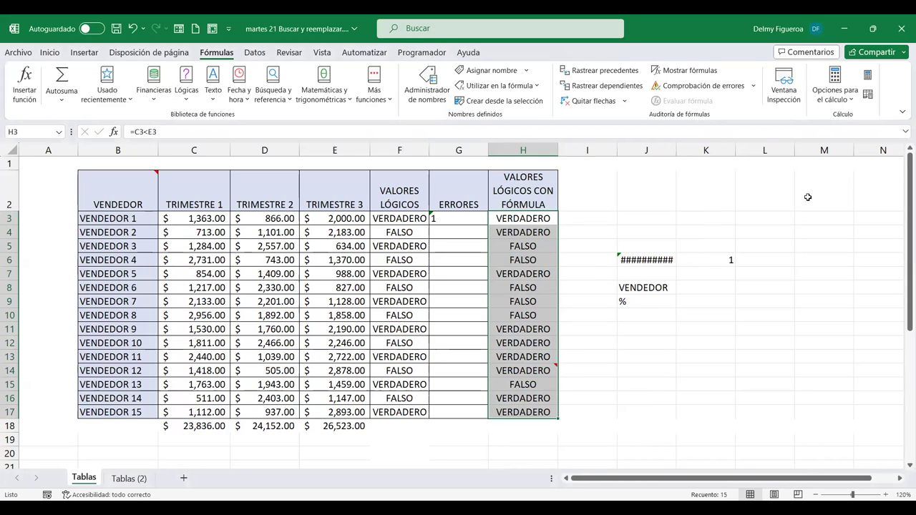
{"action": "left_click", "coordinate": [773, 216]}
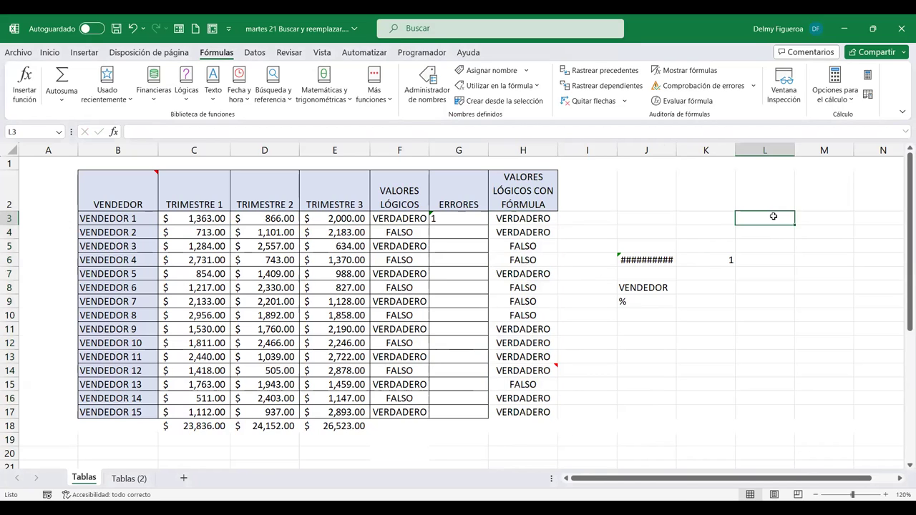
{"action": "key", "text": "F5"}
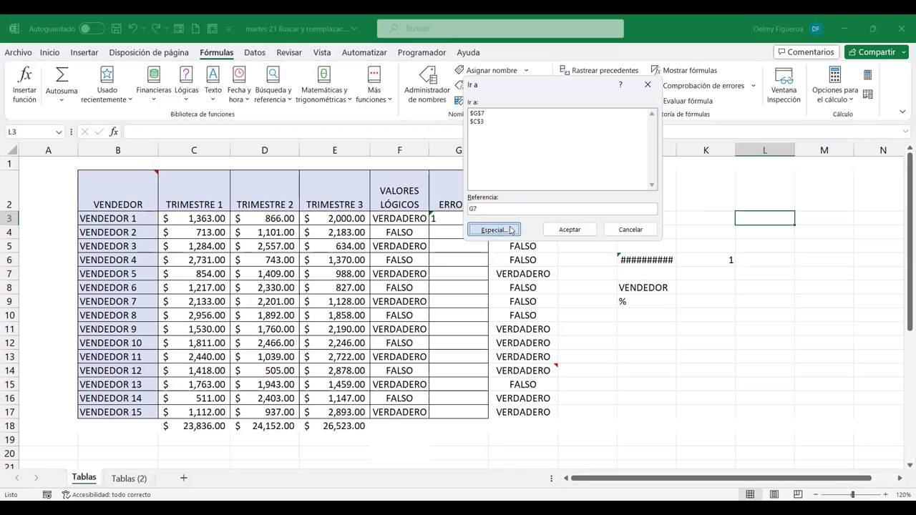
{"action": "key", "text": "Return"}
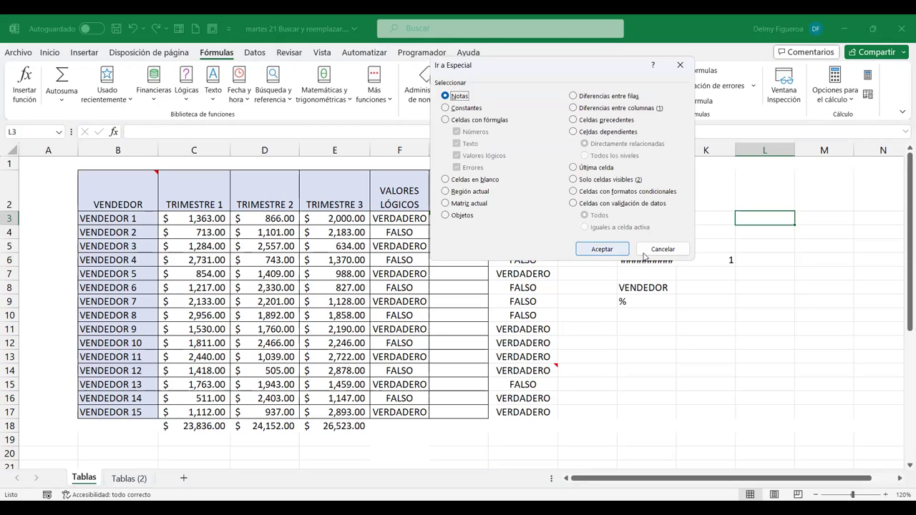
{"action": "left_click", "coordinate": [662, 250]}
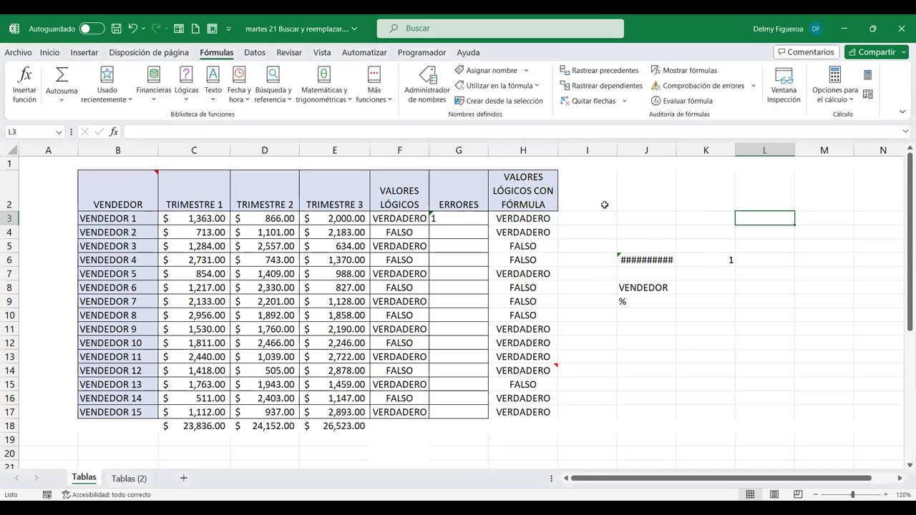
{"action": "left_click", "coordinate": [527, 194]}
- Paste the header into I2 and rename it 'ERRORES'
{"action": "key", "text": "Right"}
{"action": "type", "text": "VALORES LÓGICOS CON FÓRMULA"}
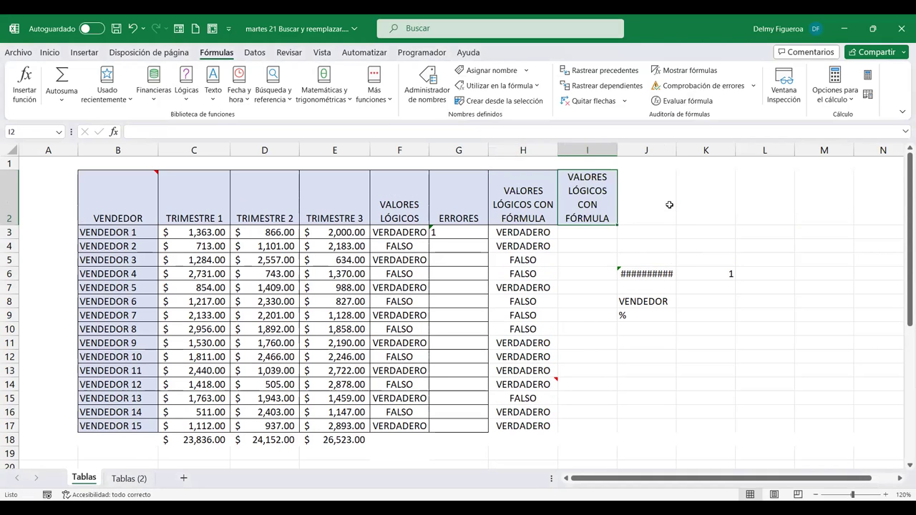
{"action": "type", "text": "ERRORES"}
{"action": "key", "text": "BackSpace"}
{"action": "key", "text": "BackSpace"}
{"action": "key", "text": "BackSpace"}
{"action": "type", "text": "RES"}
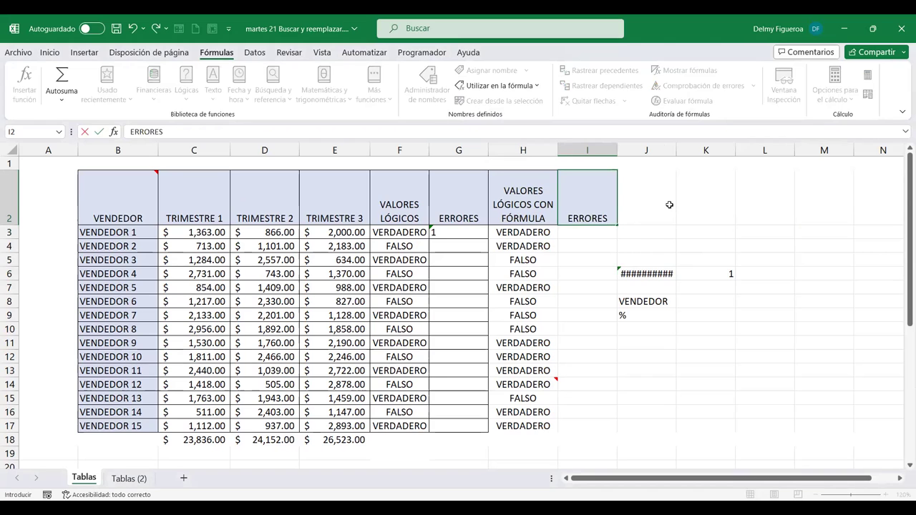
{"action": "key", "text": "Return"}
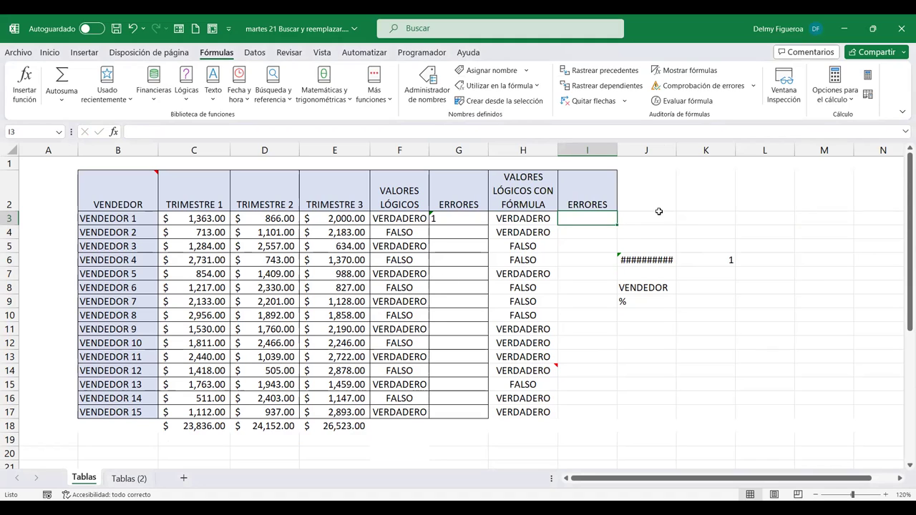
- Delete columns J through L
{"action": "left_click", "coordinate": [652, 150]}
{"action": "left_click_drag", "start_coordinate": [750, 149], "coordinate": [750, 148]}
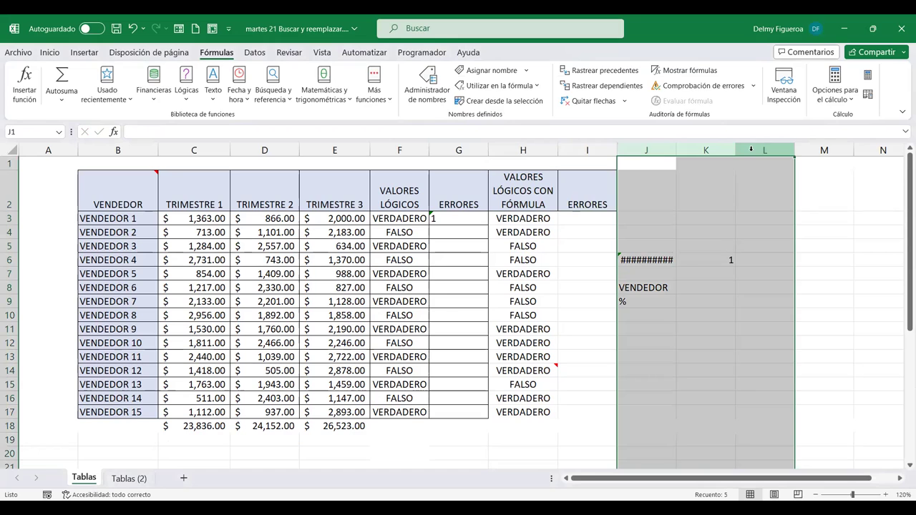
{"action": "right_click", "coordinate": [750, 150]}
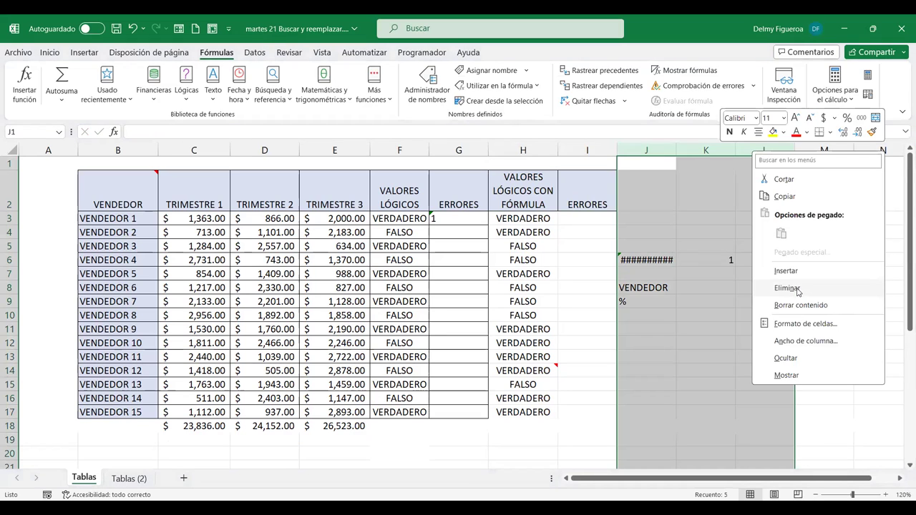
{"action": "left_click", "coordinate": [786, 287]}
- Enter =B3+F3 in I3, producing a #¡VALOR! error, and review the formula
{"action": "type", "text": "="}
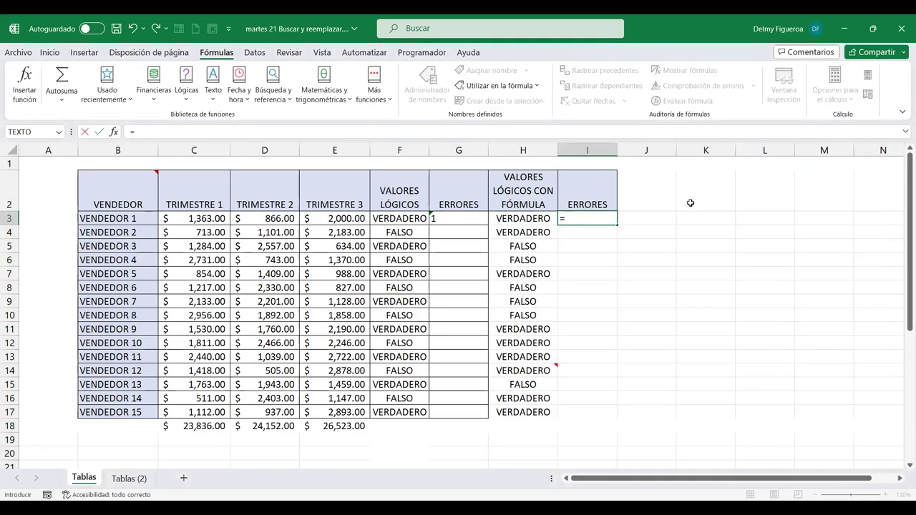
{"action": "left_click", "coordinate": [126, 217]}
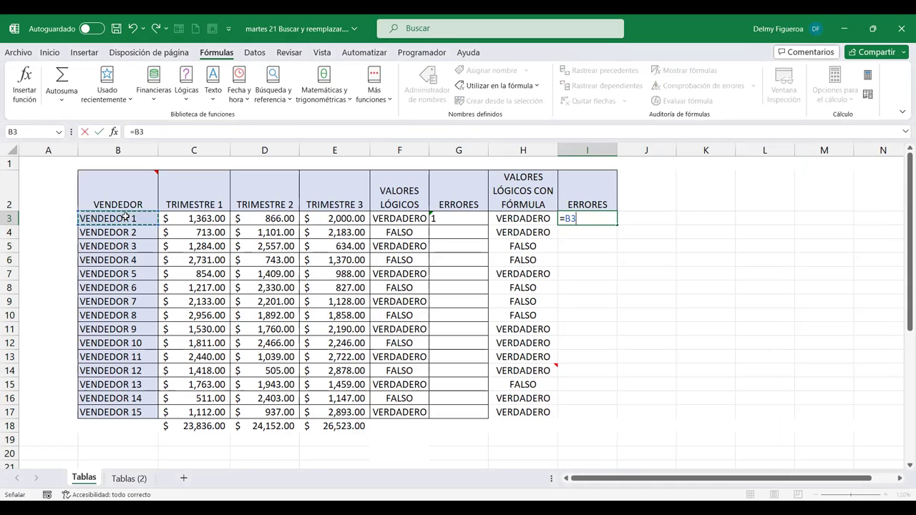
{"action": "type", "text": "+"}
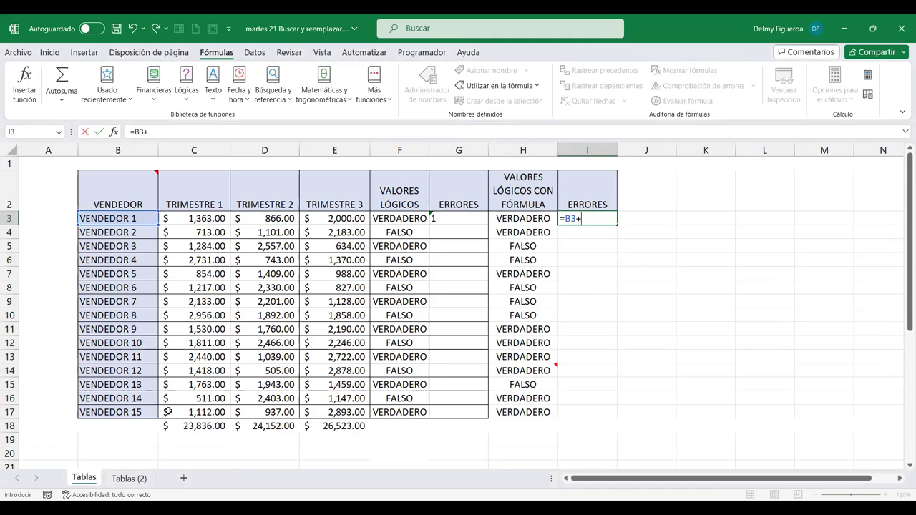
{"action": "left_click", "coordinate": [399, 219]}
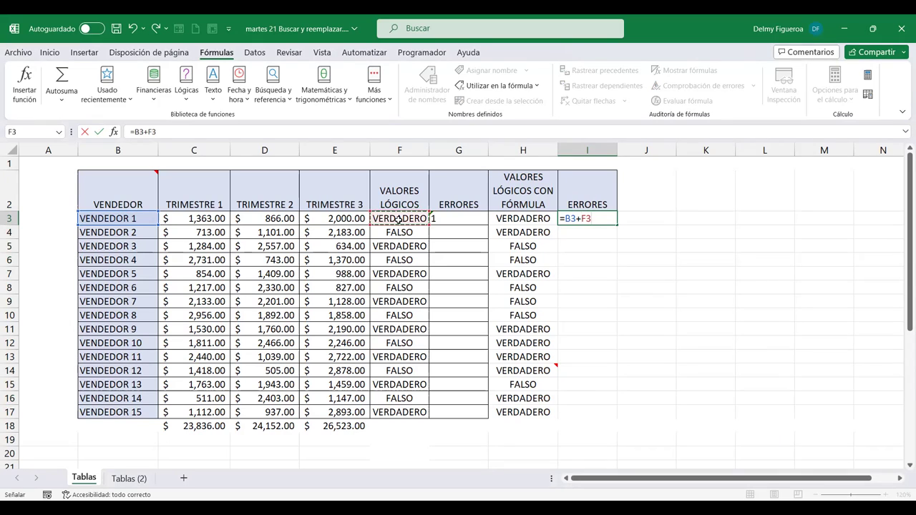
{"action": "key", "text": "Return"}
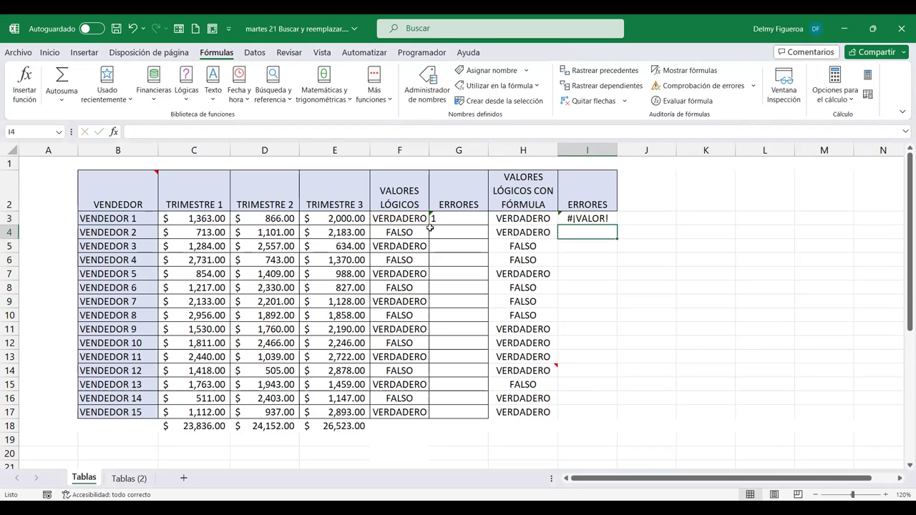
{"action": "left_click", "coordinate": [601, 217]}
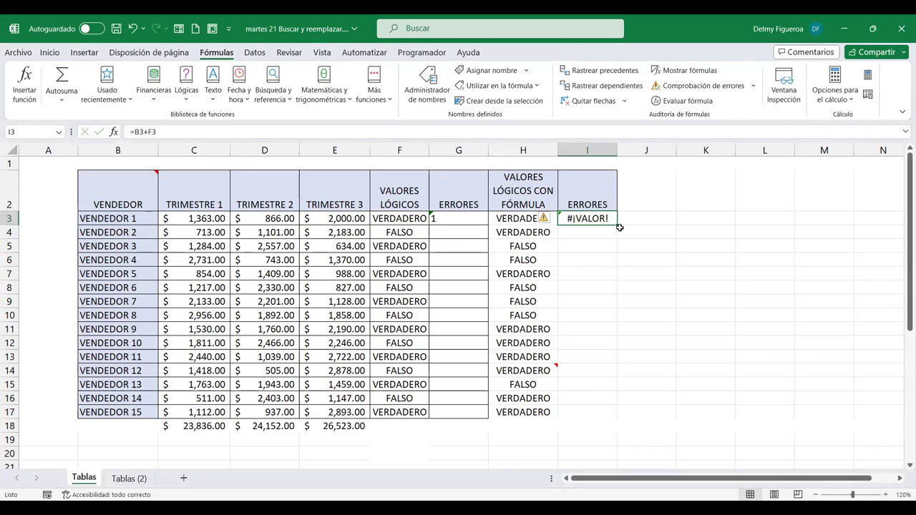
{"action": "left_click", "coordinate": [593, 231]}
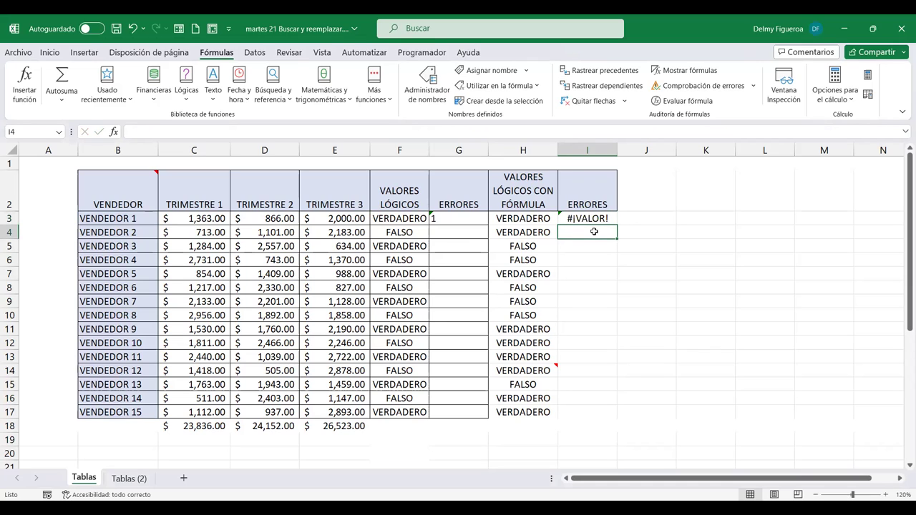
{"action": "double_click", "coordinate": [598, 218]}
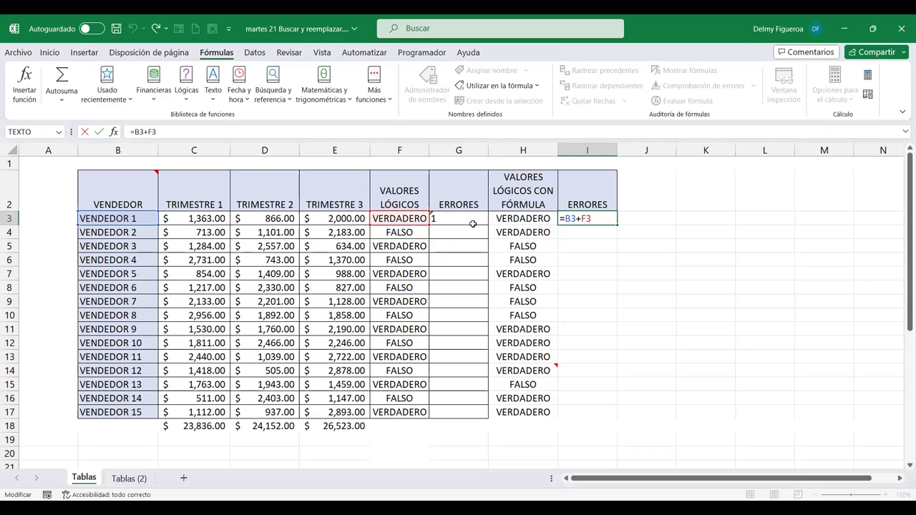
{"action": "key", "text": "Return"}
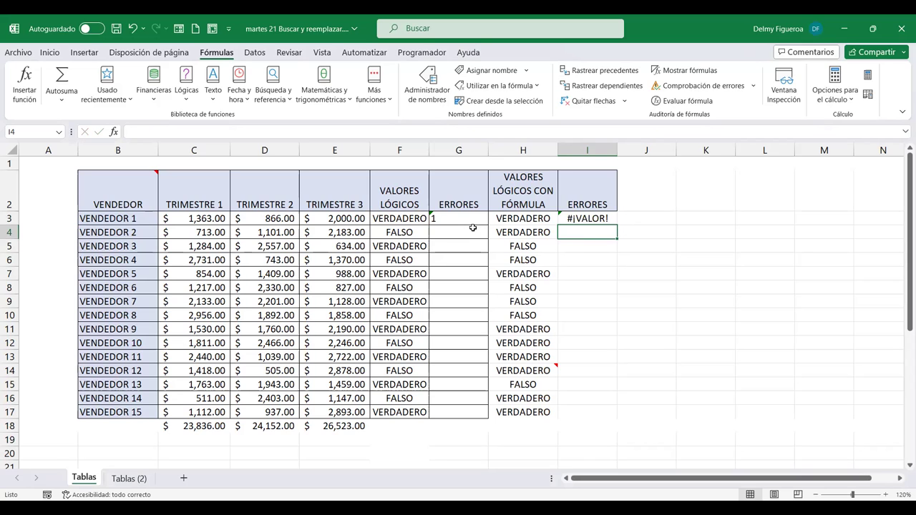
{"action": "type", "text": "="}
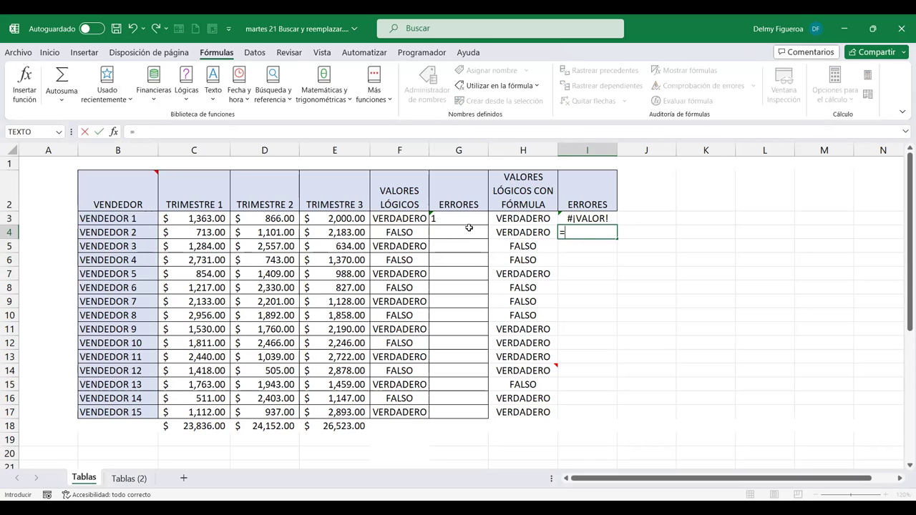
- Enter =E4/0 in I4 to produce #¡DIV/0!, then select empty cell L10
{"action": "left_click", "coordinate": [346, 232]}
{"action": "type", "text": "/0"}
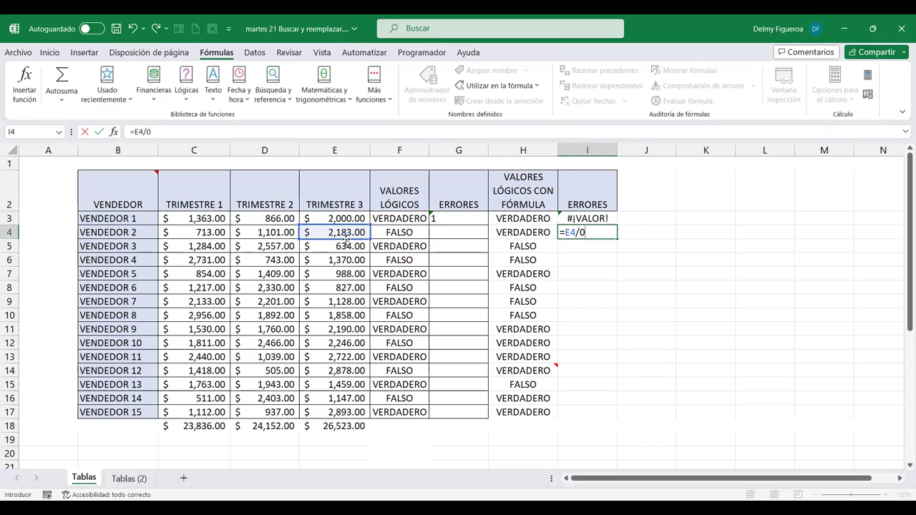
{"action": "key", "text": "Return"}
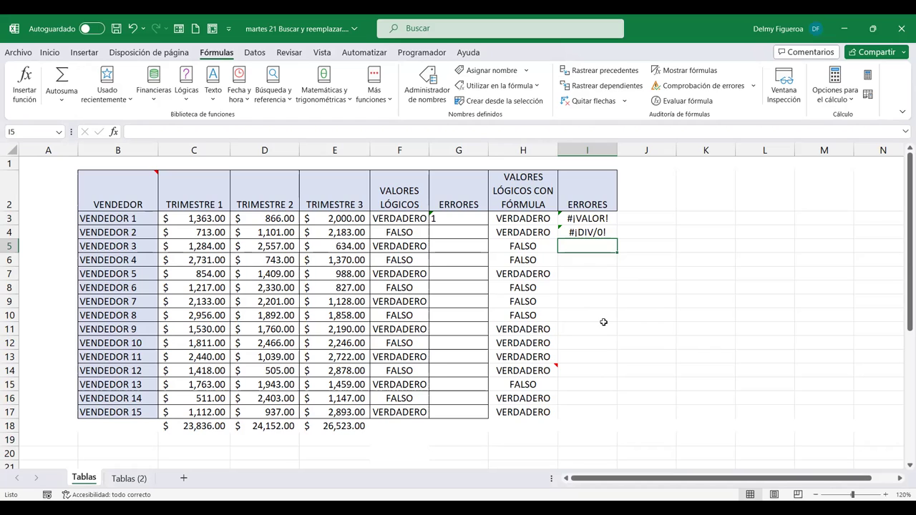
{"action": "left_click", "coordinate": [868, 215]}
{"action": "left_click", "coordinate": [776, 311]}
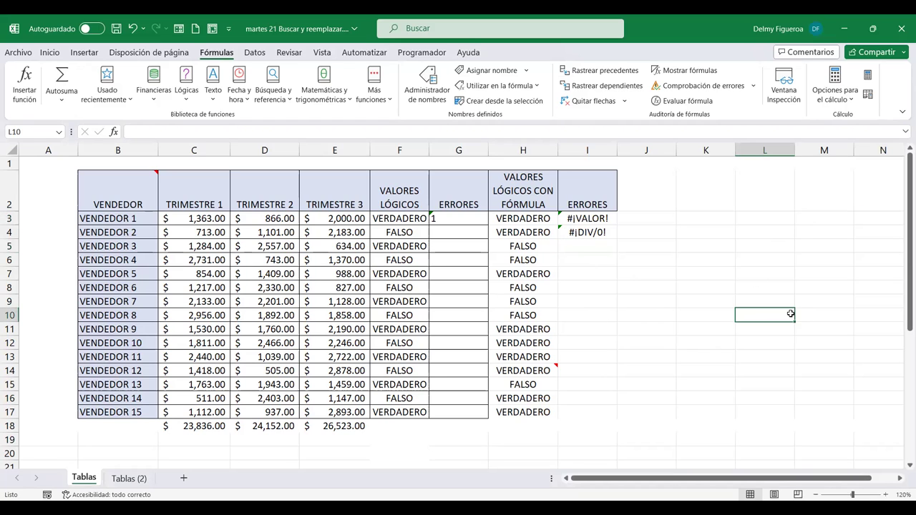
- Use Go To Special to select all formula cells that return errors
{"action": "key", "text": "ctrl+g"}
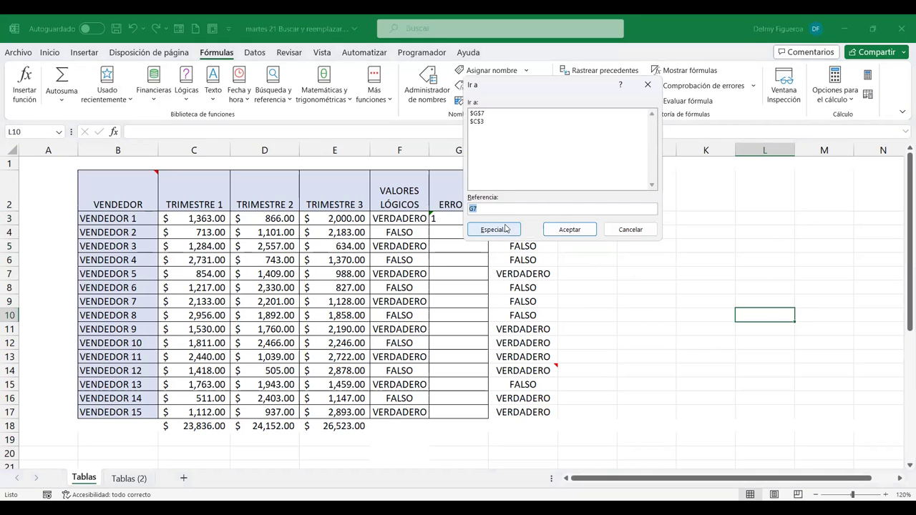
{"action": "key", "text": "Return"}
{"action": "left_click", "coordinate": [445, 119]}
{"action": "left_click", "coordinate": [462, 132]}
{"action": "left_click", "coordinate": [461, 143]}
{"action": "left_click", "coordinate": [462, 156]}
{"action": "left_click", "coordinate": [601, 252]}
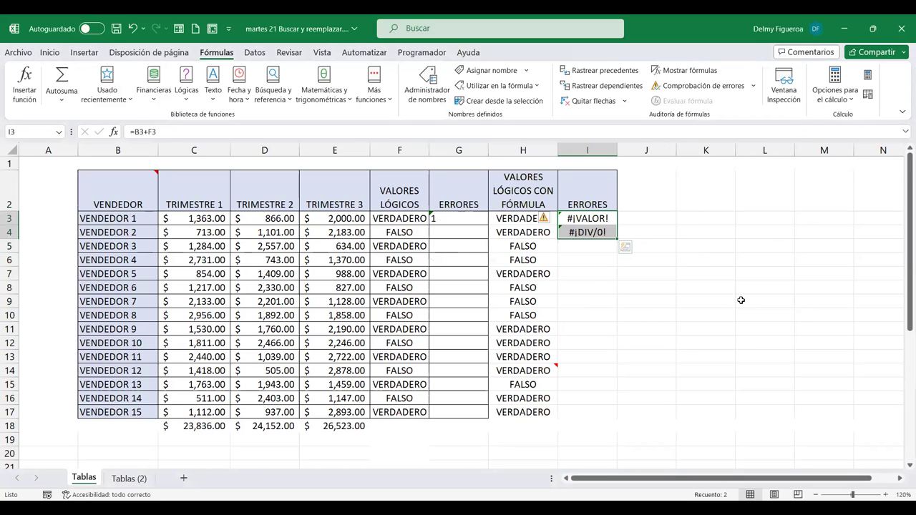
- From an empty cell, select every blank cell in the used range via Go To Special
{"action": "left_click", "coordinate": [722, 311]}
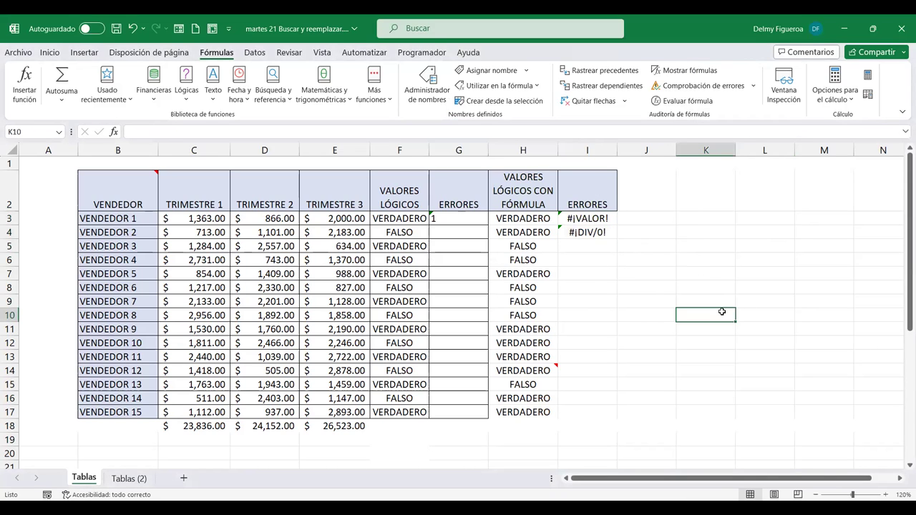
{"action": "key", "text": "F5"}
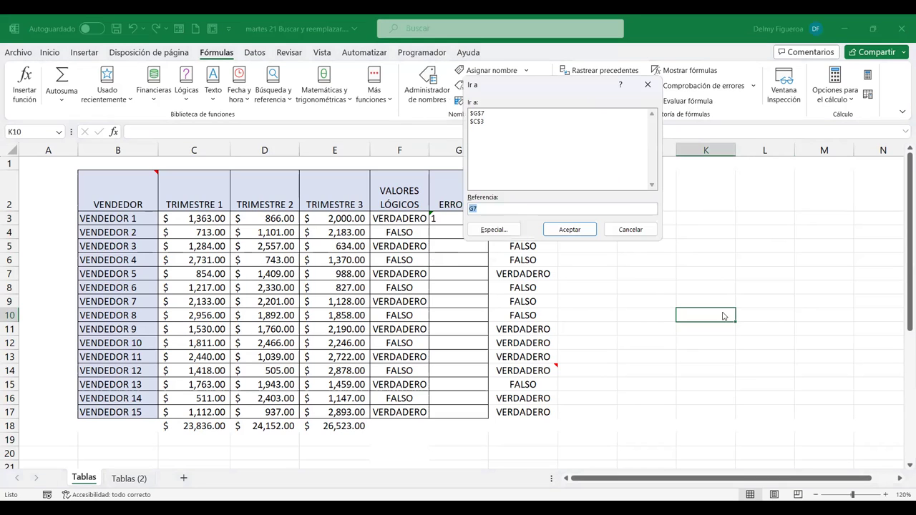
{"action": "left_click", "coordinate": [483, 236]}
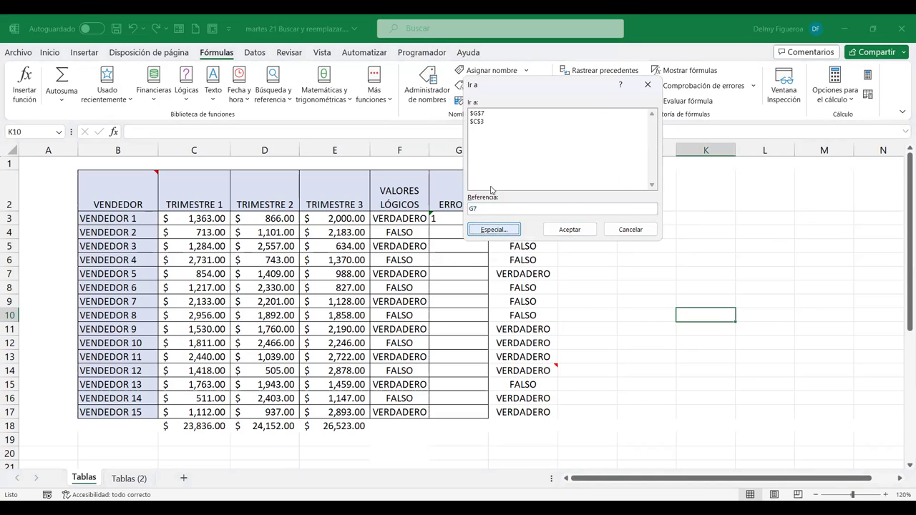
{"action": "left_click", "coordinate": [489, 182]}
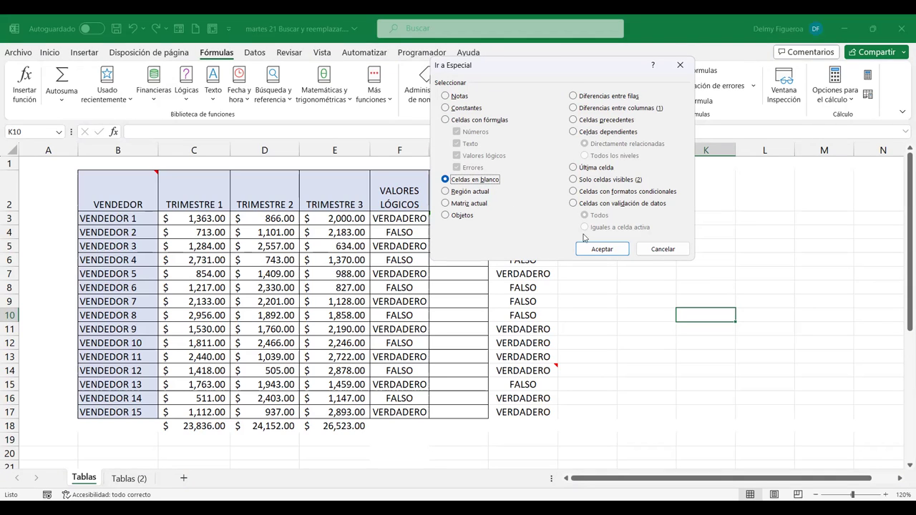
{"action": "left_click", "coordinate": [600, 249]}
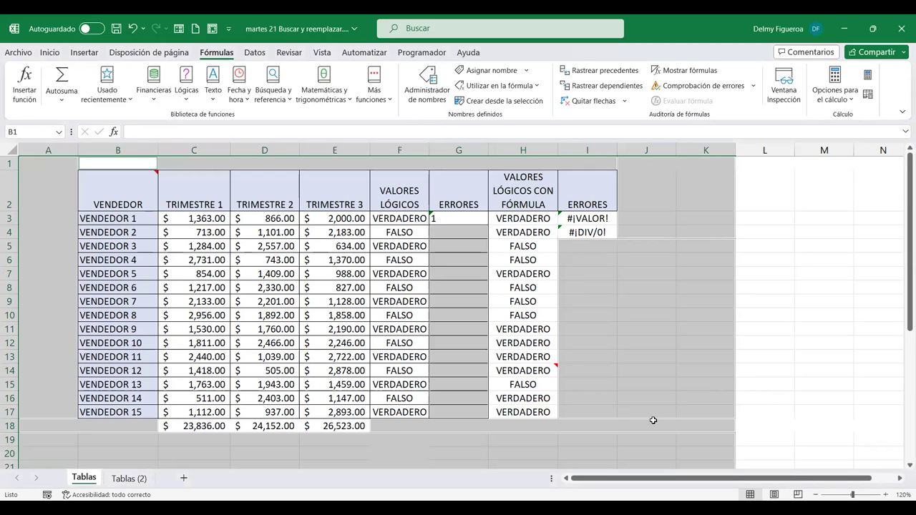
{"action": "scroll", "coordinate": [759, 357], "scroll_direction": "down", "scroll_amount": 3}
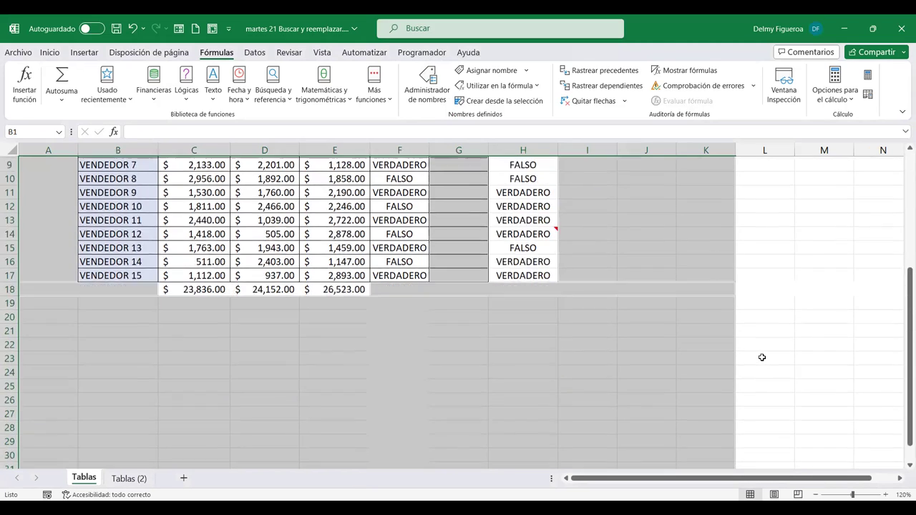
{"action": "scroll", "coordinate": [759, 357], "scroll_direction": "down", "scroll_amount": 4}
{"action": "scroll", "coordinate": [744, 355], "scroll_direction": "down", "scroll_amount": 3}
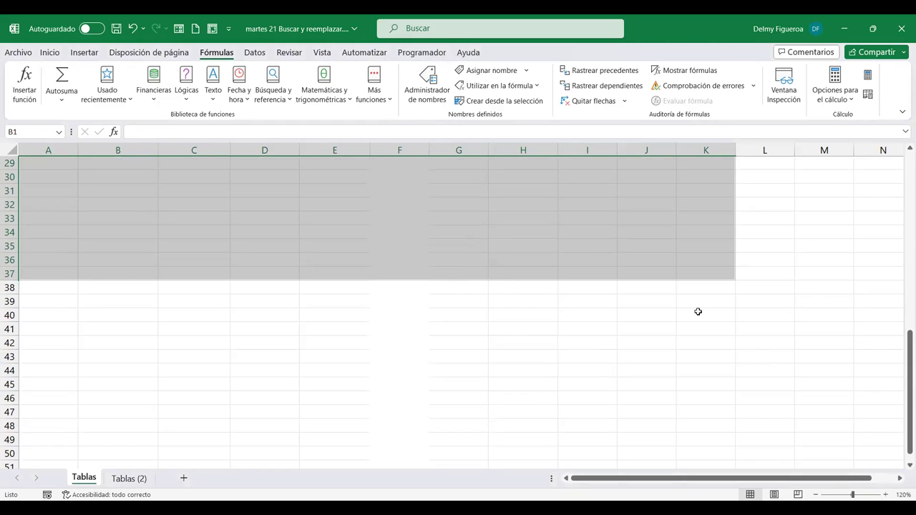
{"action": "scroll", "coordinate": [701, 308], "scroll_direction": "up", "scroll_amount": 1}
{"action": "scroll", "coordinate": [705, 300], "scroll_direction": "up", "scroll_amount": 2}
{"action": "scroll", "coordinate": [708, 292], "scroll_direction": "up", "scroll_amount": 3}
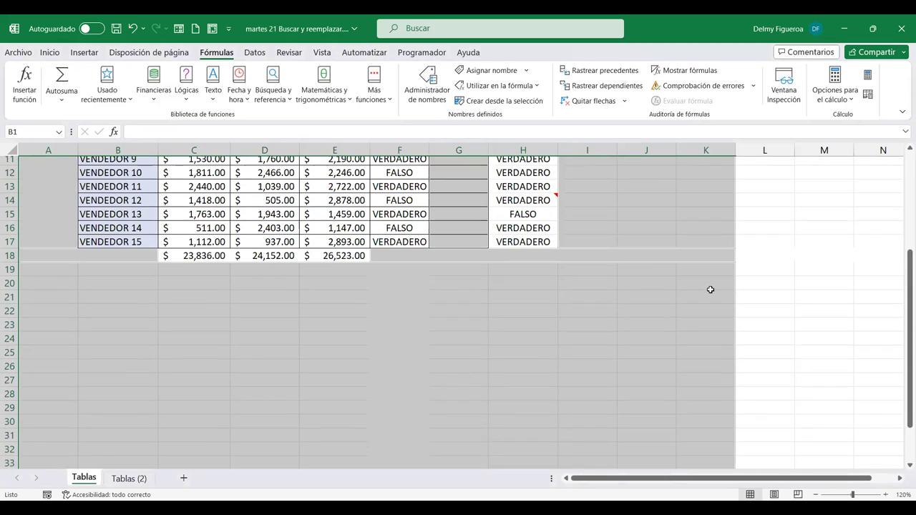
{"action": "scroll", "coordinate": [711, 290], "scroll_direction": "up", "scroll_amount": 3}
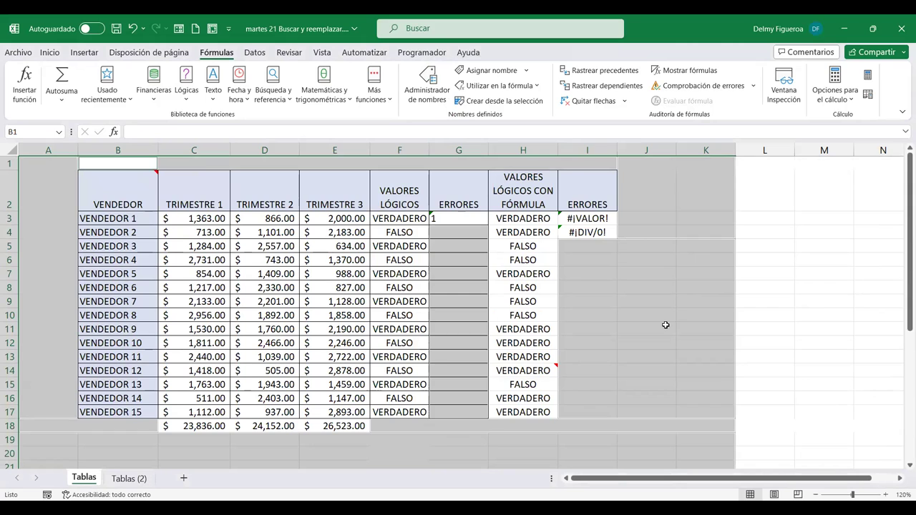
{"action": "scroll", "coordinate": [666, 325], "scroll_direction": "down", "scroll_amount": 2}
{"action": "scroll", "coordinate": [666, 325], "scroll_direction": "down", "scroll_amount": 3}
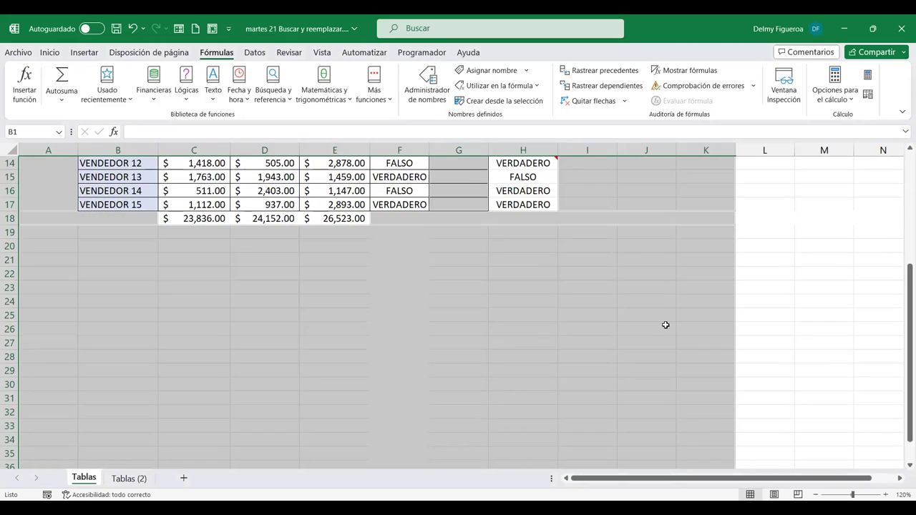
{"action": "scroll", "coordinate": [666, 323], "scroll_direction": "down", "scroll_amount": 1}
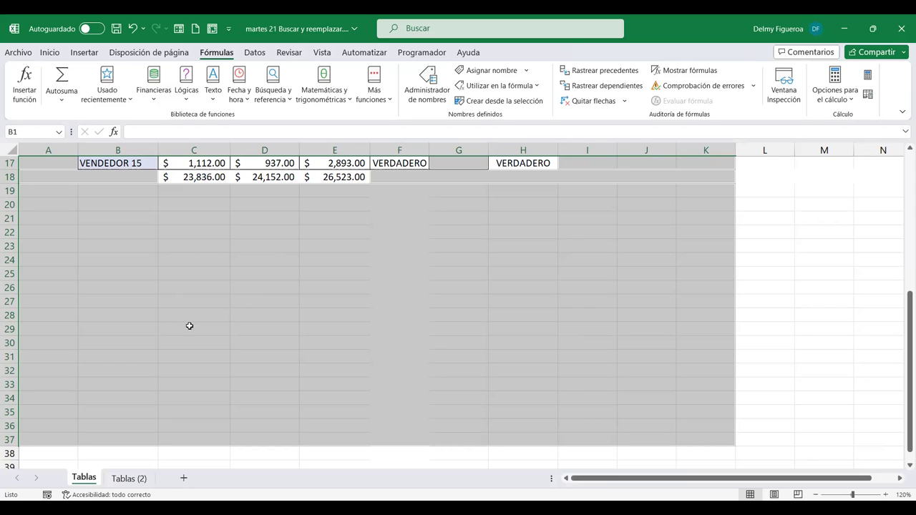
{"action": "scroll", "coordinate": [236, 327], "scroll_direction": "down", "scroll_amount": 1}
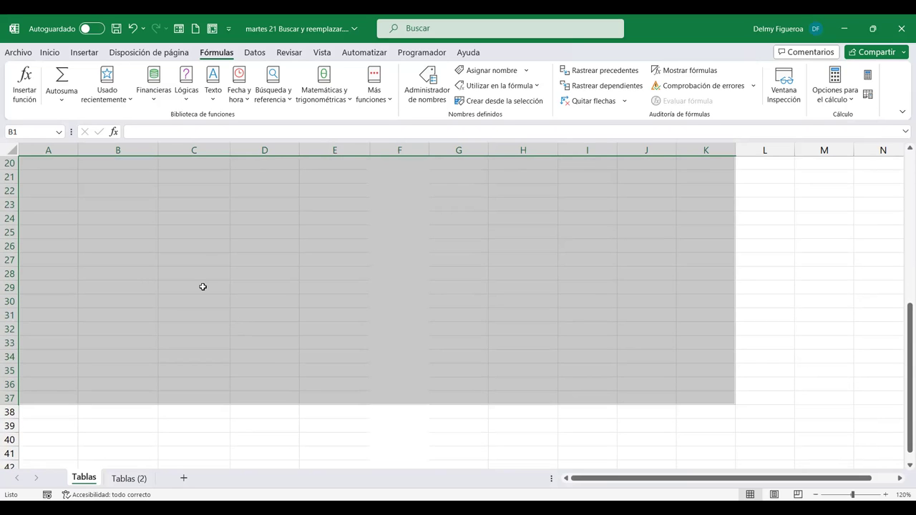
{"action": "scroll", "coordinate": [203, 287], "scroll_direction": "up", "scroll_amount": 1}
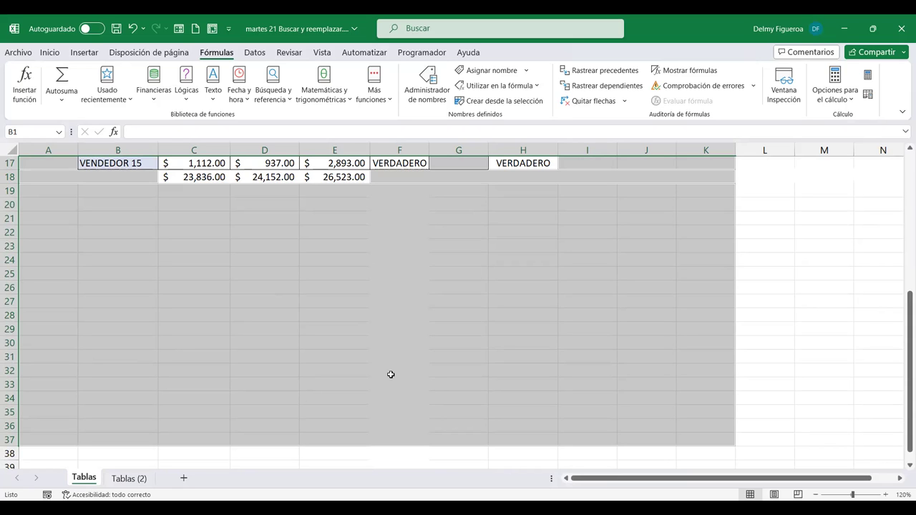
{"action": "scroll", "coordinate": [450, 356], "scroll_direction": "up", "scroll_amount": 1}
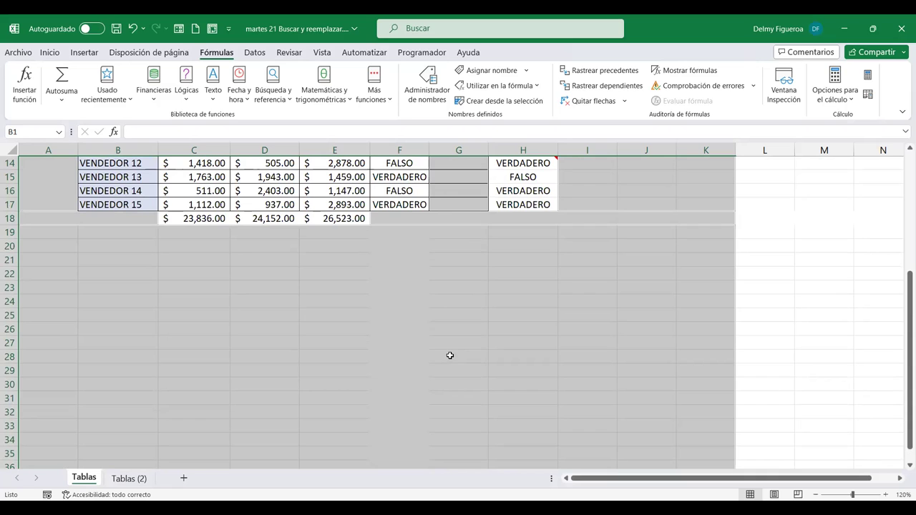
{"action": "scroll", "coordinate": [449, 356], "scroll_direction": "up", "scroll_amount": 5}
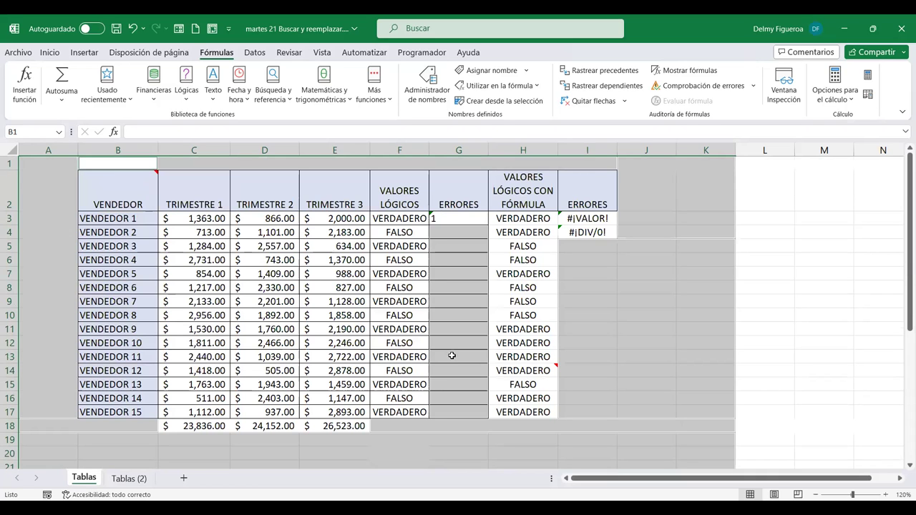
- Delete the sales values 854 in C7, 505 in D14 and 988 in E7
{"action": "left_click", "coordinate": [393, 260]}
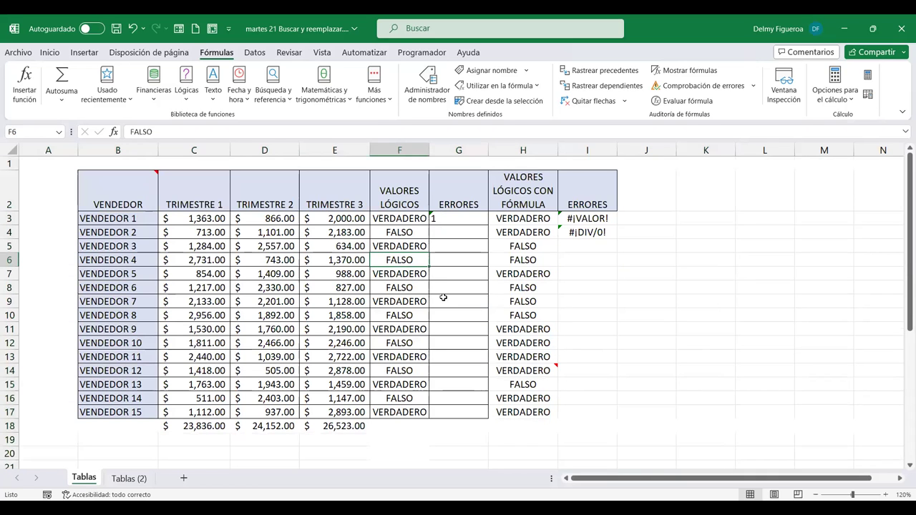
{"action": "left_click", "coordinate": [197, 274]}
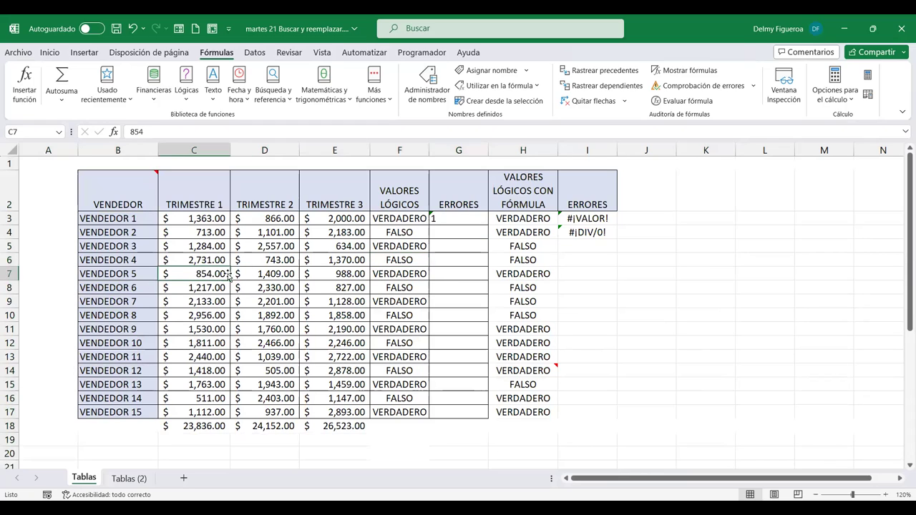
{"action": "key", "text": "Delete"}
{"action": "left_click", "coordinate": [279, 370]}
{"action": "key", "text": "Delete"}
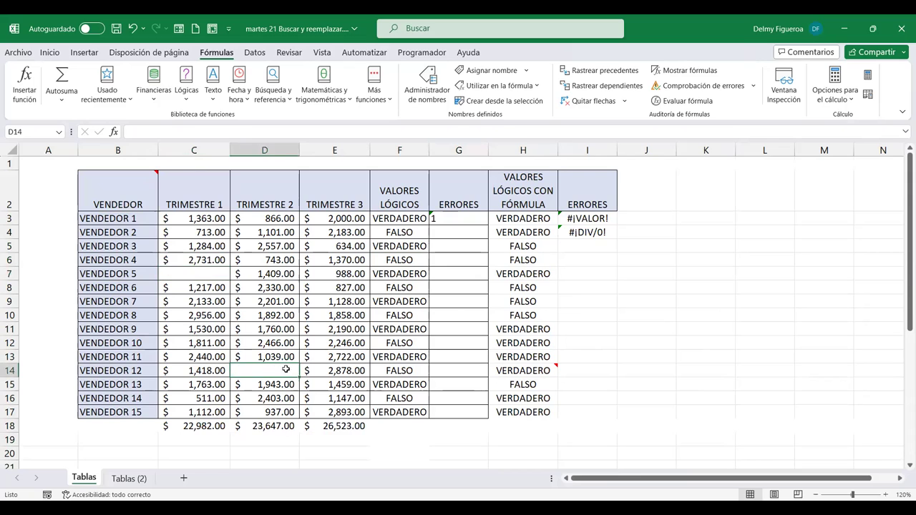
{"action": "left_click", "coordinate": [339, 275]}
{"action": "key", "text": "Delete"}
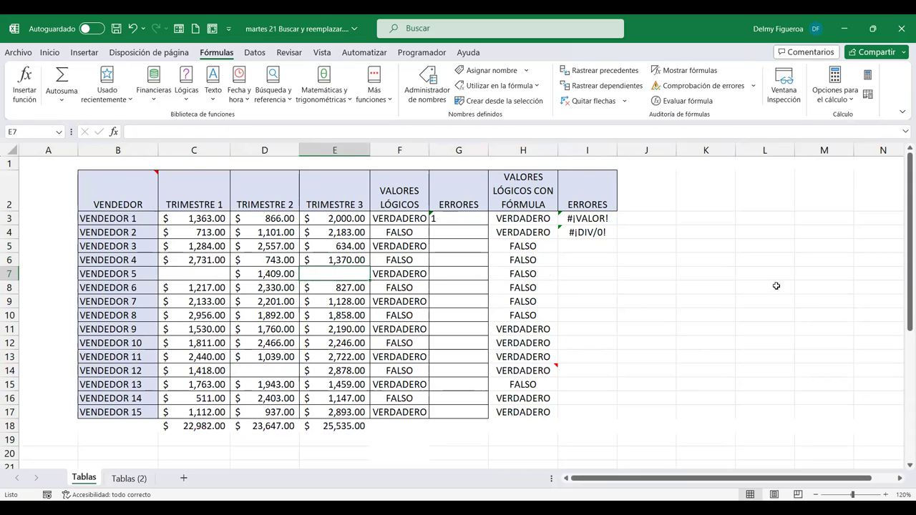
- Select the quarterly sales range C3:E17
{"action": "left_click", "coordinate": [775, 286]}
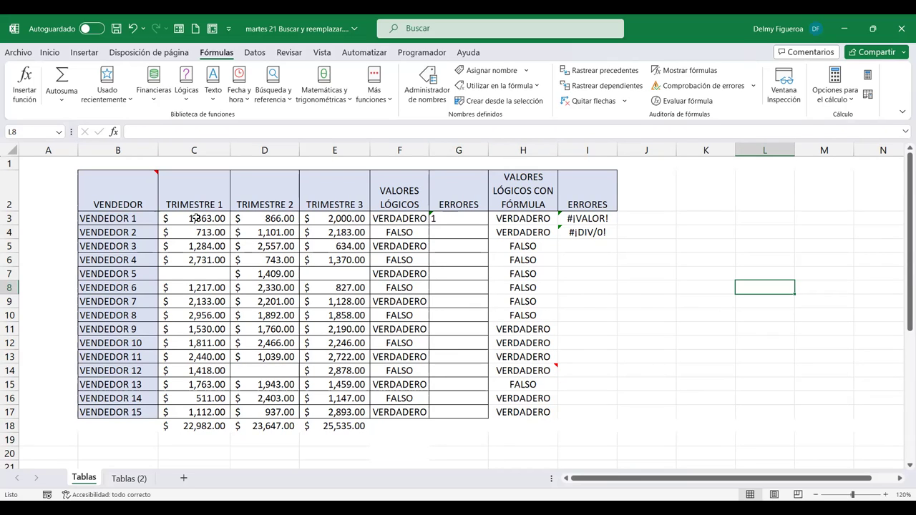
{"action": "left_click_drag", "start_coordinate": [197, 218], "coordinate": [333, 299]}
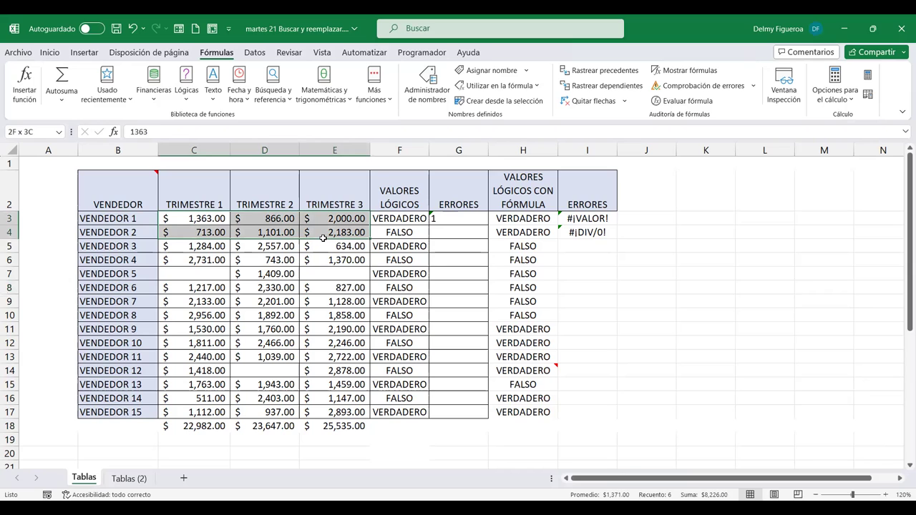
{"action": "left_click_drag", "start_coordinate": [333, 298], "coordinate": [336, 409]}
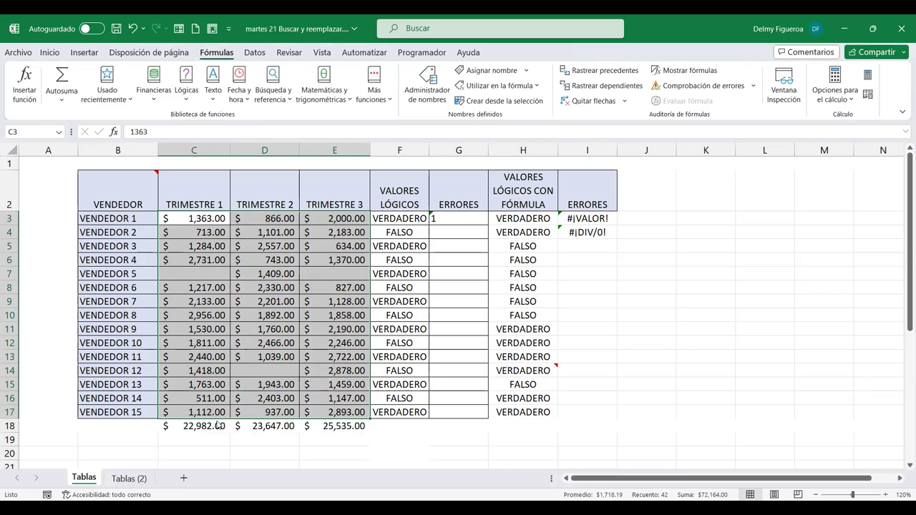
- Use Go To Special to select the blank cells within C3:E17
{"action": "key", "text": "F5"}
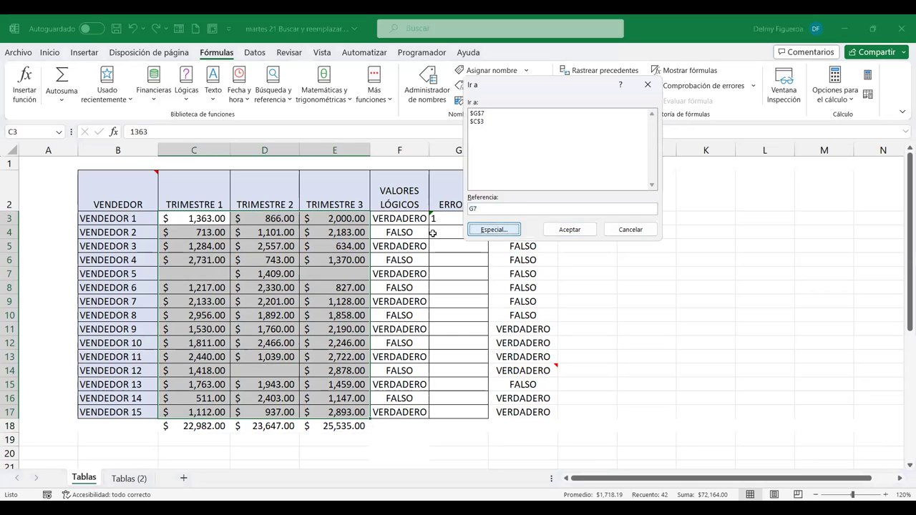
{"action": "left_click", "coordinate": [492, 229]}
{"action": "left_click", "coordinate": [474, 179]}
{"action": "left_click", "coordinate": [605, 250]}
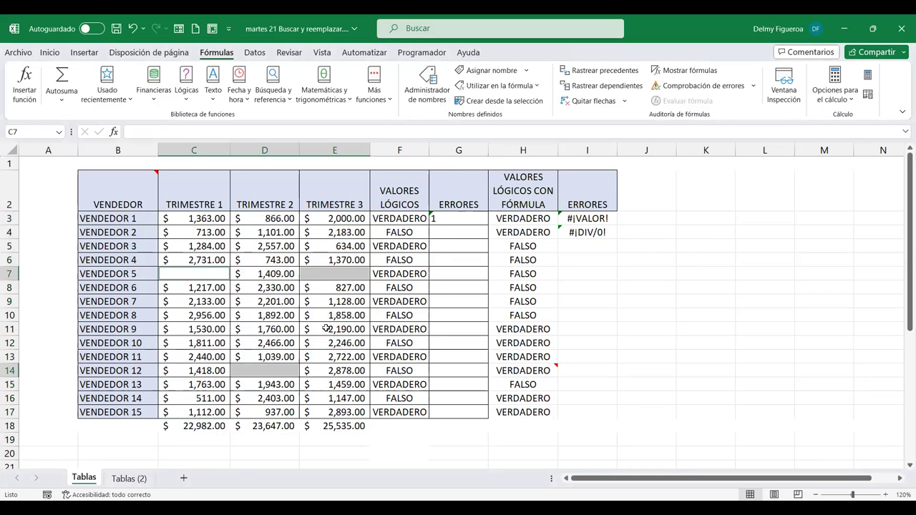
- Reselect C3:E17 and select its blank cells C7, D14 and E7 again
{"action": "left_click", "coordinate": [710, 235]}
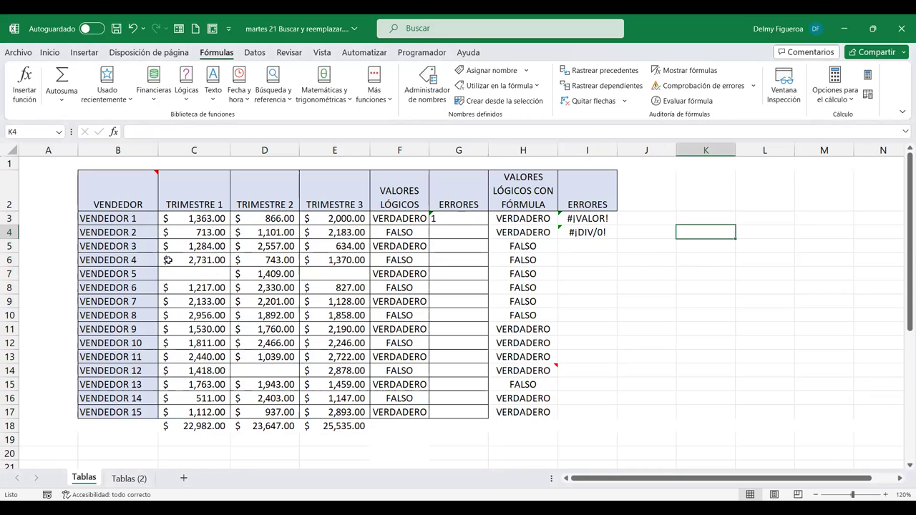
{"action": "left_click_drag", "start_coordinate": [201, 216], "coordinate": [324, 409]}
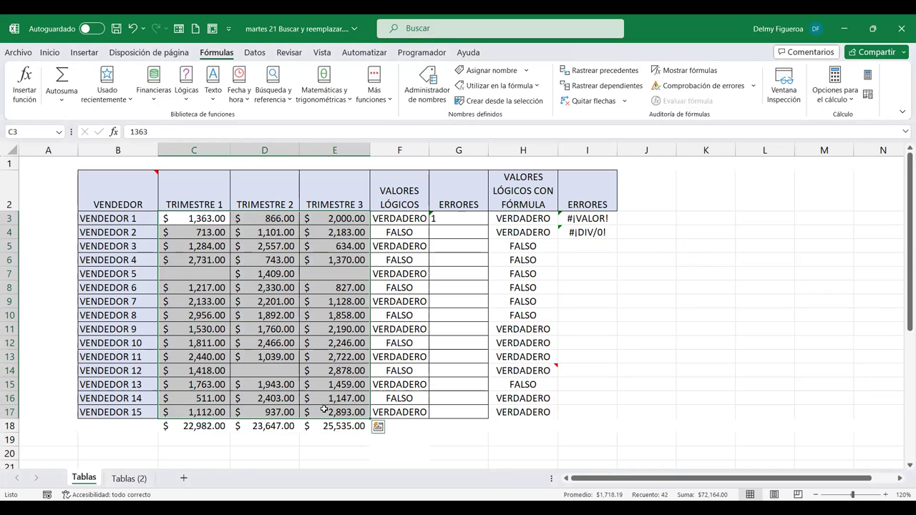
{"action": "key", "text": "F5"}
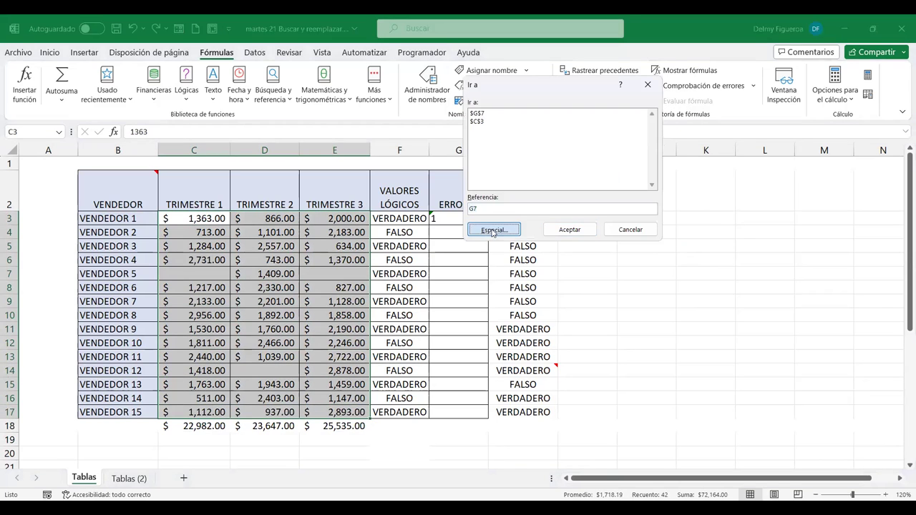
{"action": "left_click", "coordinate": [491, 229]}
{"action": "left_click", "coordinate": [469, 179]}
{"action": "left_click", "coordinate": [598, 250]}
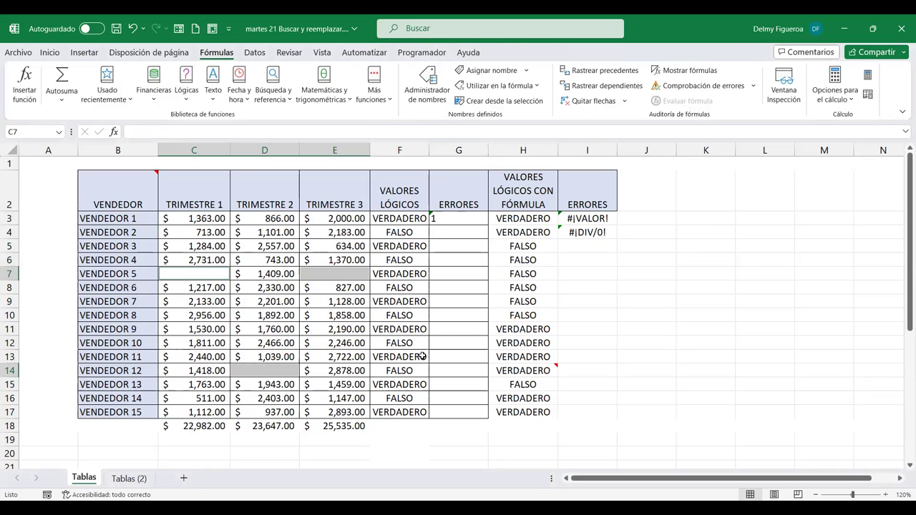
- Fill the selected blank cells C7, D14 and E7 with 0 at once using Ctrl+Enter
{"action": "type", "text": "0"}
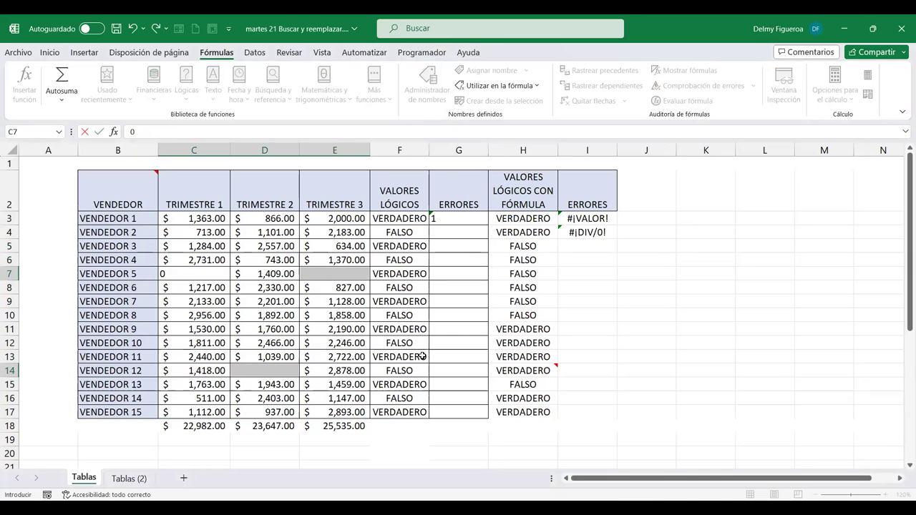
{"action": "key", "text": "ctrl+Return"}
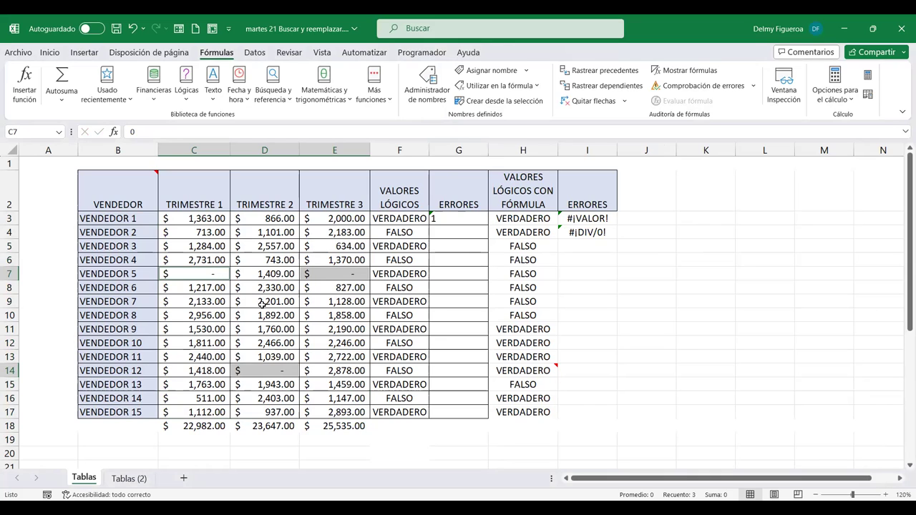
{"action": "left_click", "coordinate": [666, 290]}
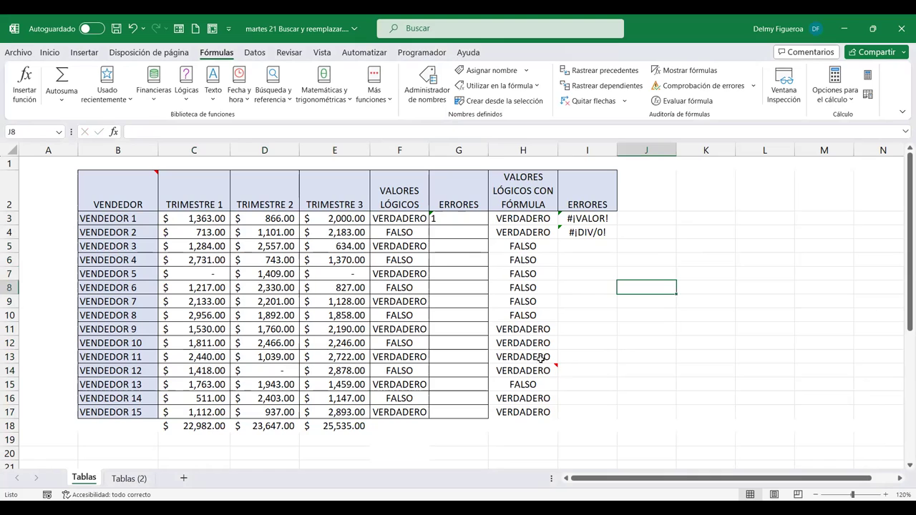
{"action": "key", "text": "F5"}
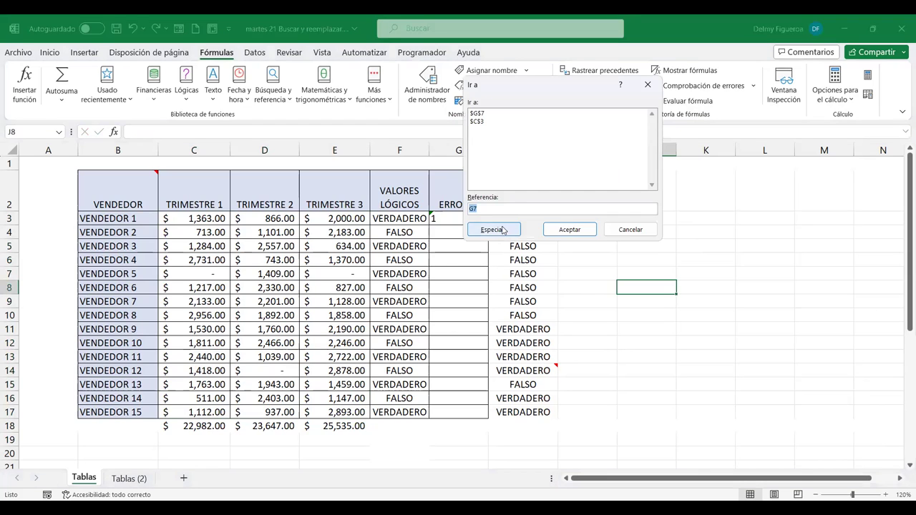
{"action": "left_click", "coordinate": [497, 231]}
{"action": "left_click", "coordinate": [482, 193]}
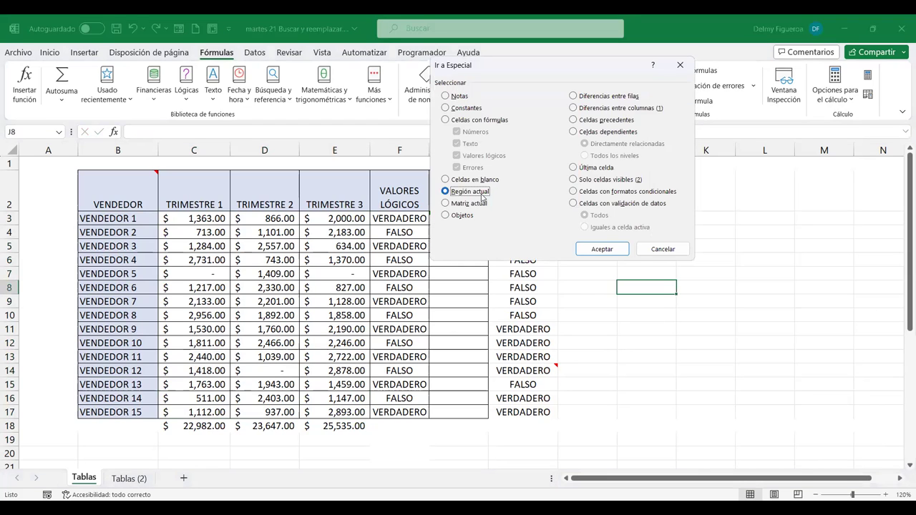
{"action": "left_click", "coordinate": [618, 250]}
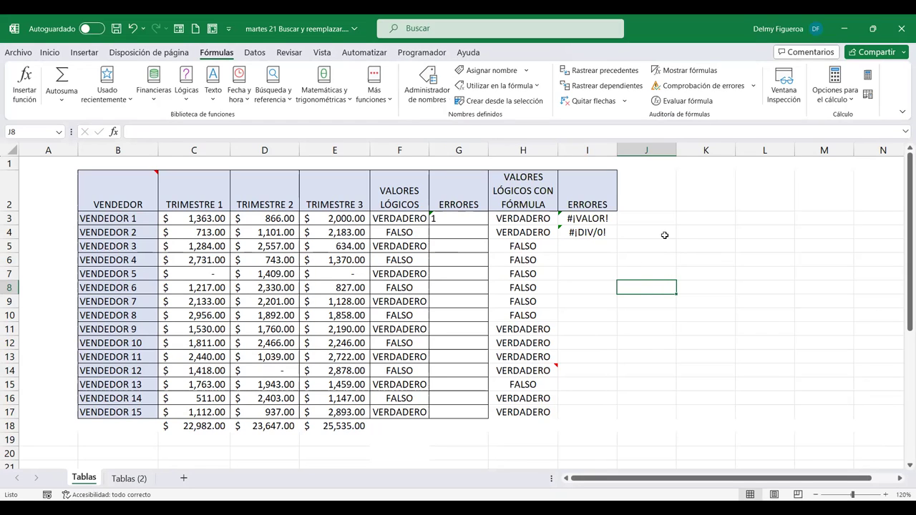
{"action": "left_click", "coordinate": [397, 246]}
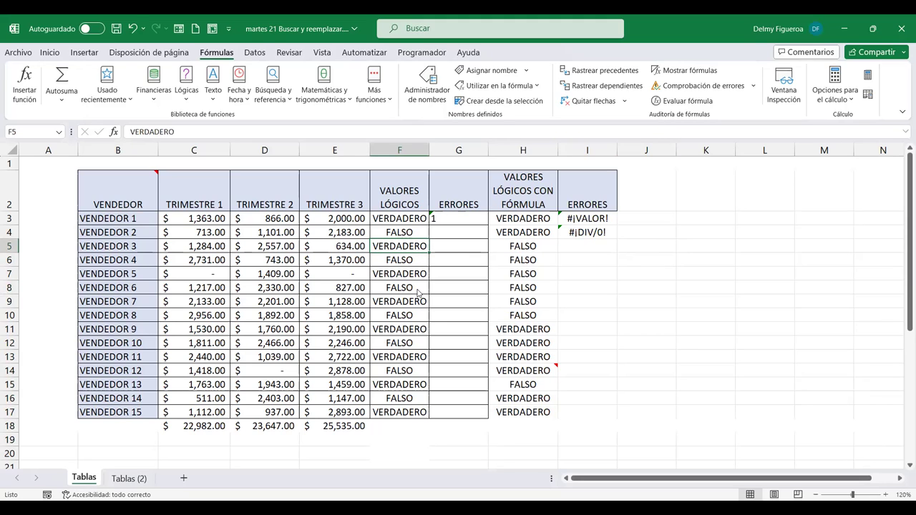
{"action": "key", "text": "F5"}
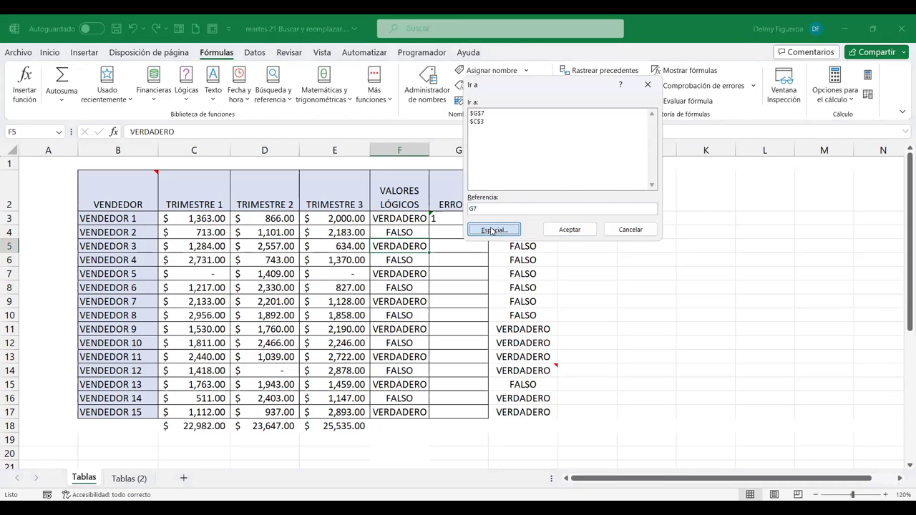
{"action": "left_click", "coordinate": [492, 231]}
{"action": "left_click", "coordinate": [472, 180]}
{"action": "left_click", "coordinate": [472, 192]}
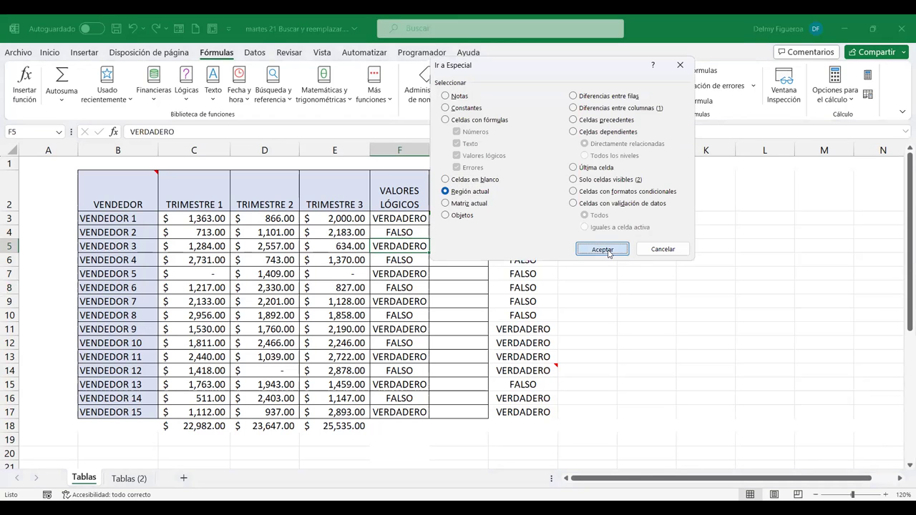
{"action": "left_click", "coordinate": [602, 249]}
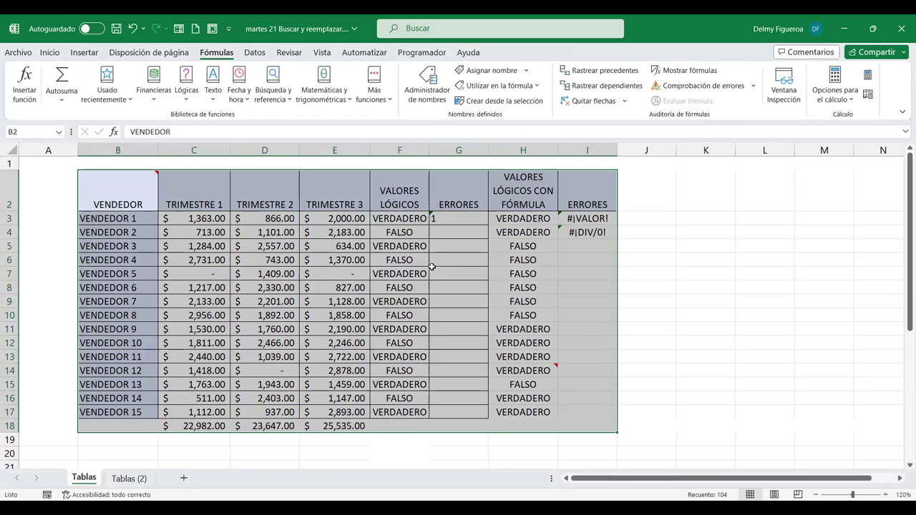
{"action": "left_click", "coordinate": [451, 271]}
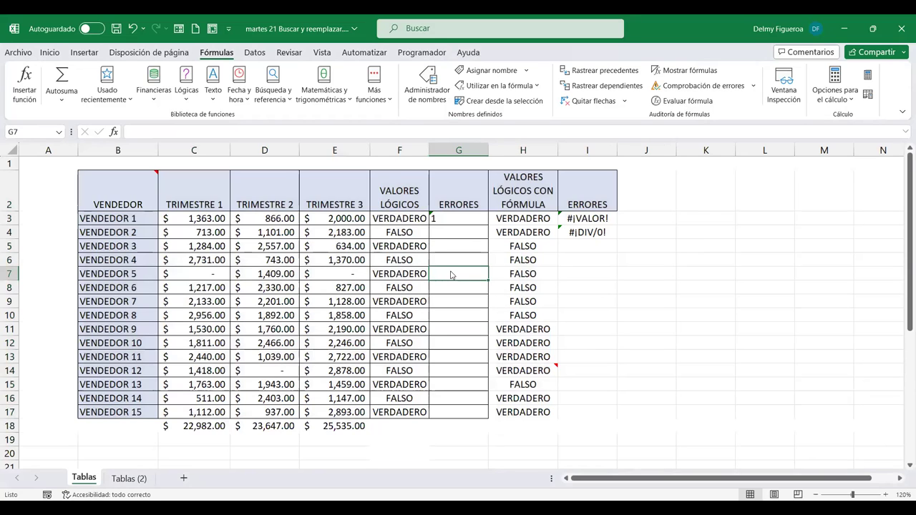
{"action": "key", "text": "F5"}
{"action": "left_click", "coordinate": [505, 232]}
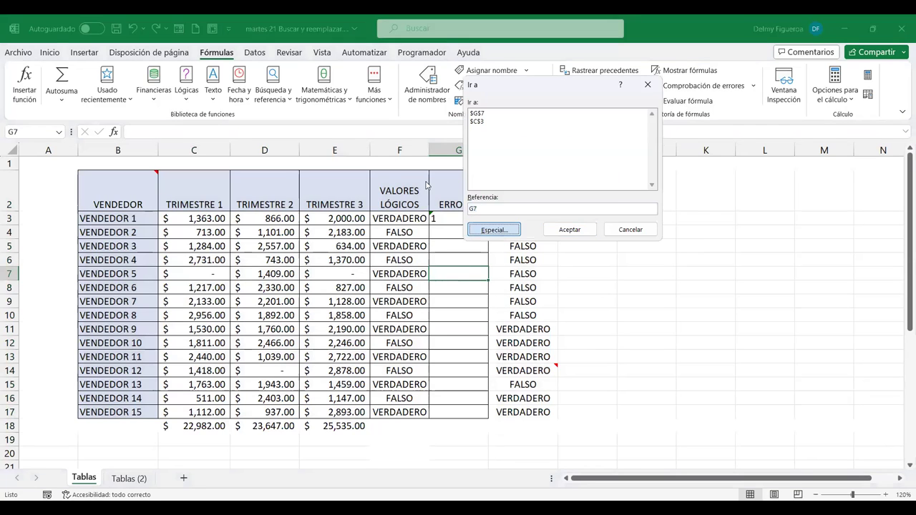
{"action": "left_click", "coordinate": [480, 204]}
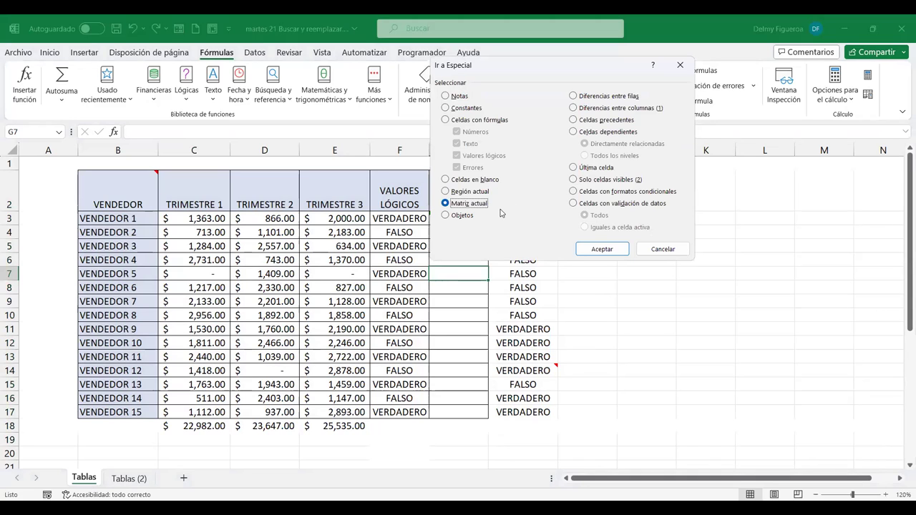
{"action": "left_click", "coordinate": [620, 248]}
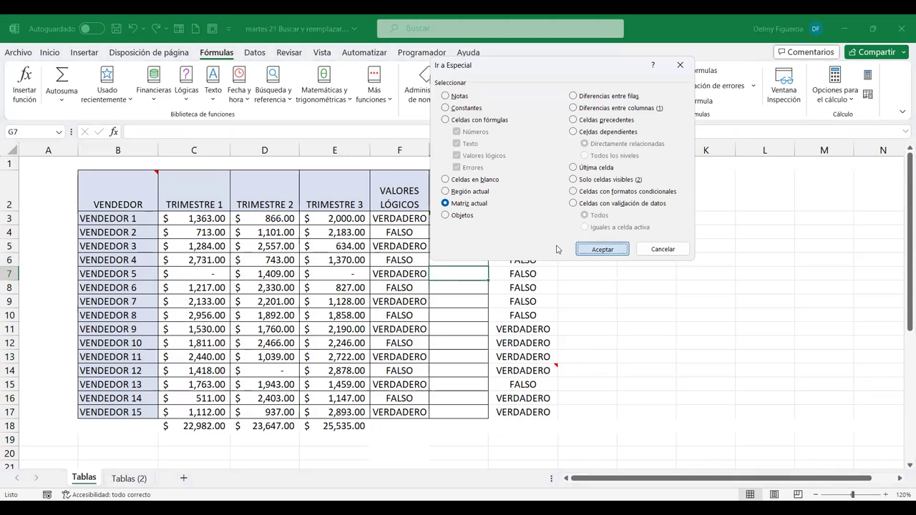
{"action": "left_click", "coordinate": [461, 296]}
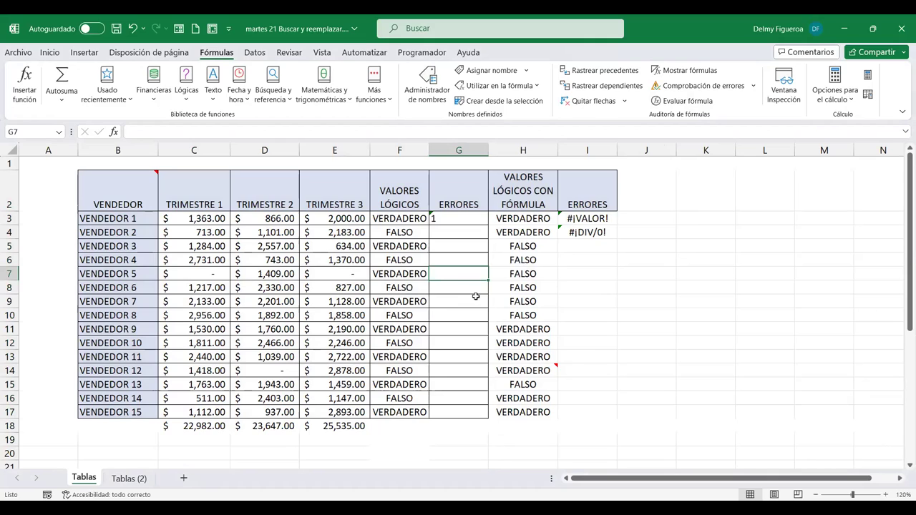
{"action": "left_click", "coordinate": [718, 276]}
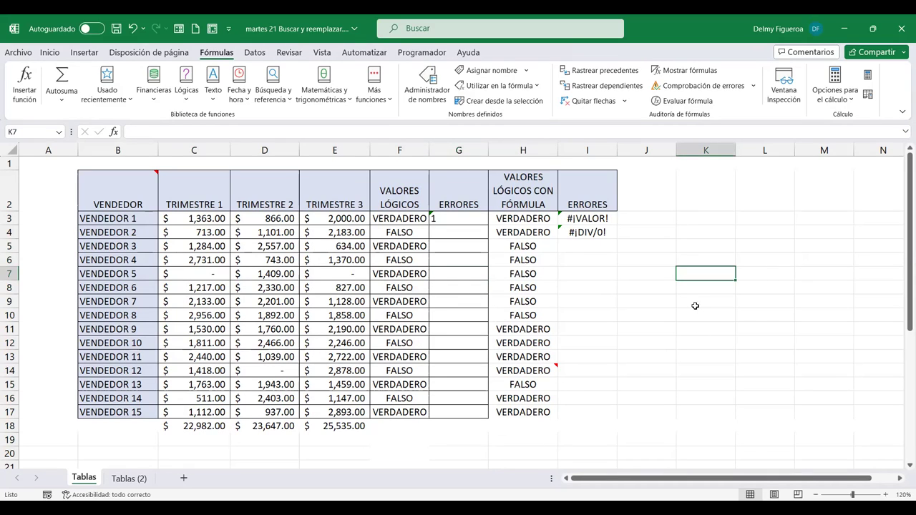
{"action": "left_click", "coordinate": [703, 218]}
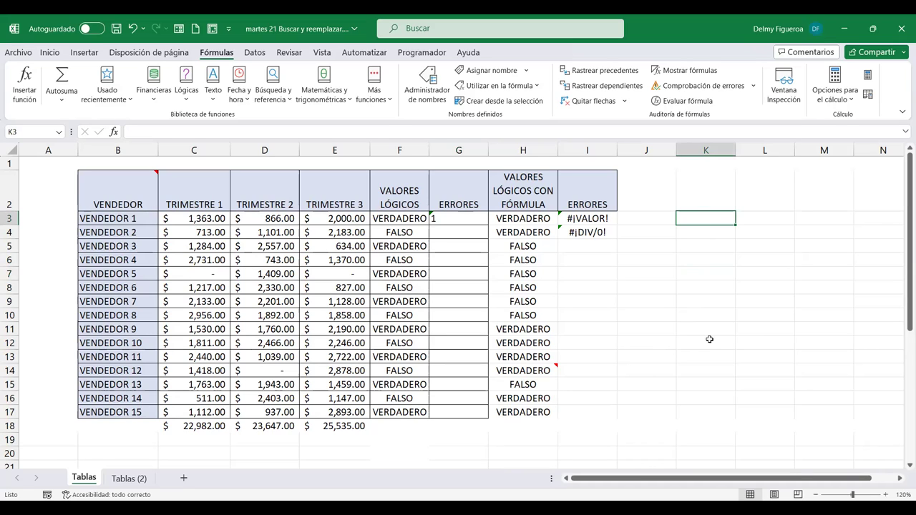
- Enter =C3:C17+D3:D17 in K3 so the Trimestre 1 plus Trimestre 2 sums spill to K17
{"action": "type", "text": "="}
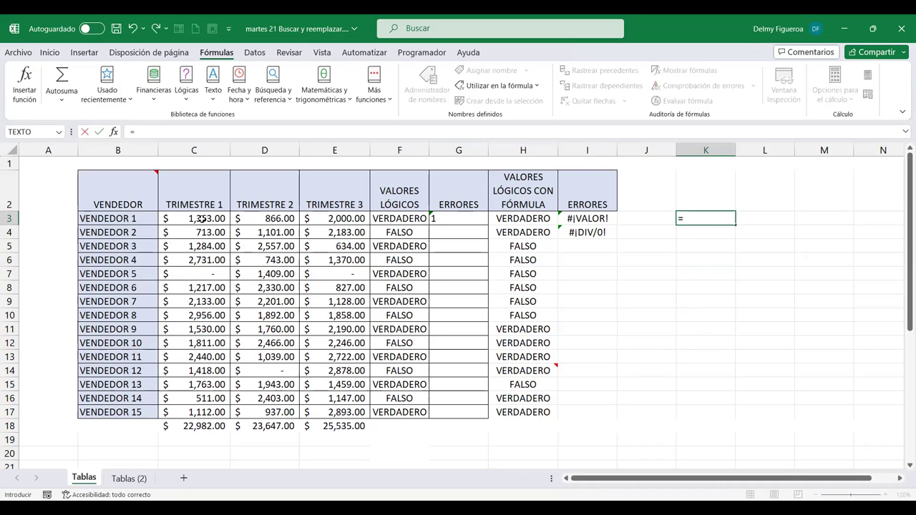
{"action": "left_click", "coordinate": [202, 219]}
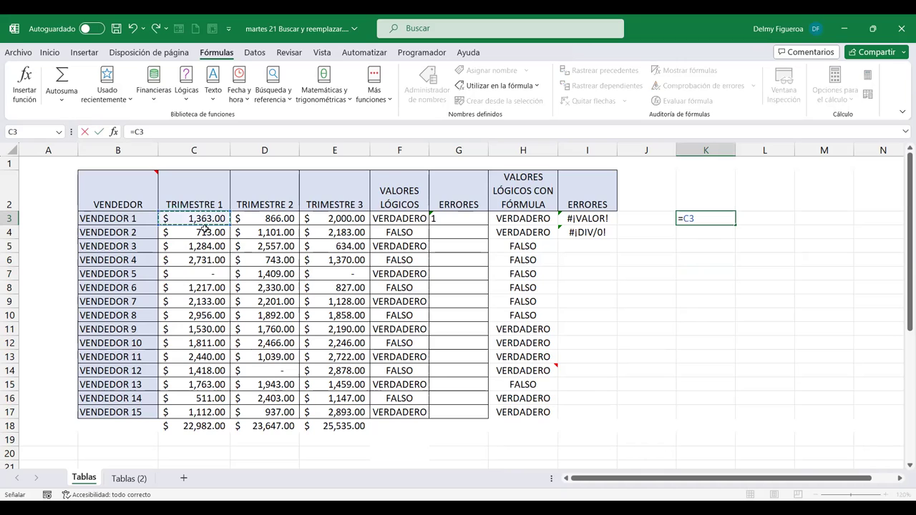
{"action": "left_click", "coordinate": [204, 414], "text": "shift"}
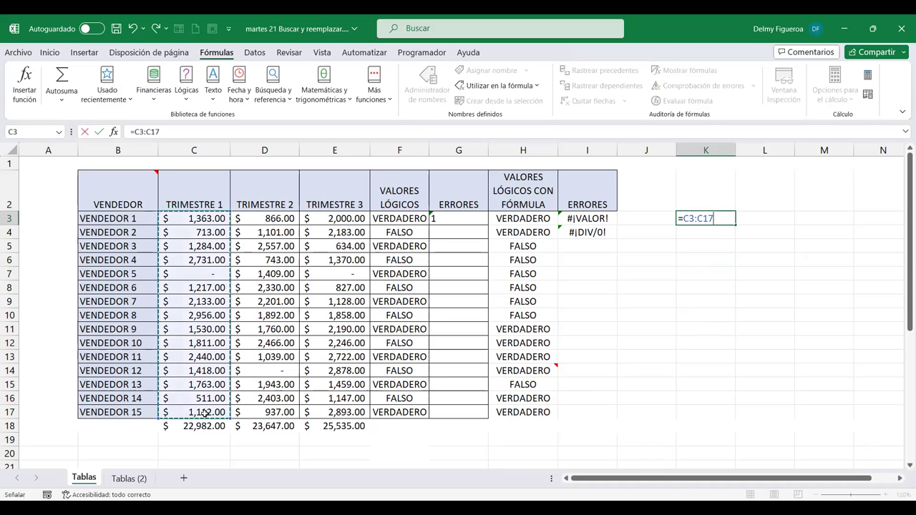
{"action": "type", "text": "+"}
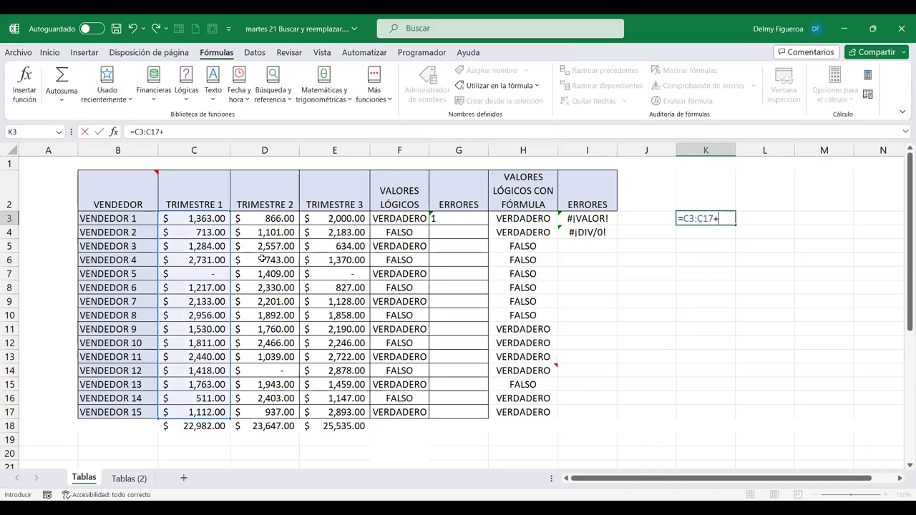
{"action": "left_click_drag", "start_coordinate": [269, 219], "coordinate": [272, 250]}
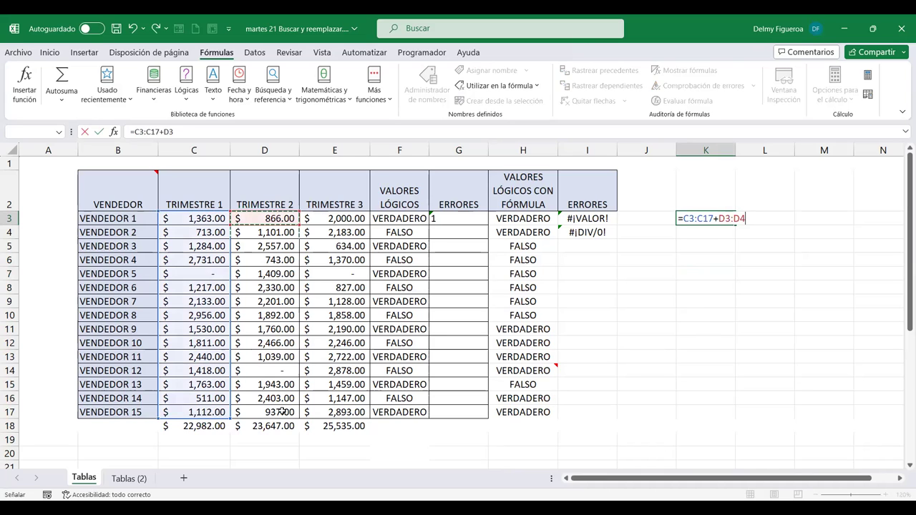
{"action": "left_click", "coordinate": [252, 413], "text": "shift"}
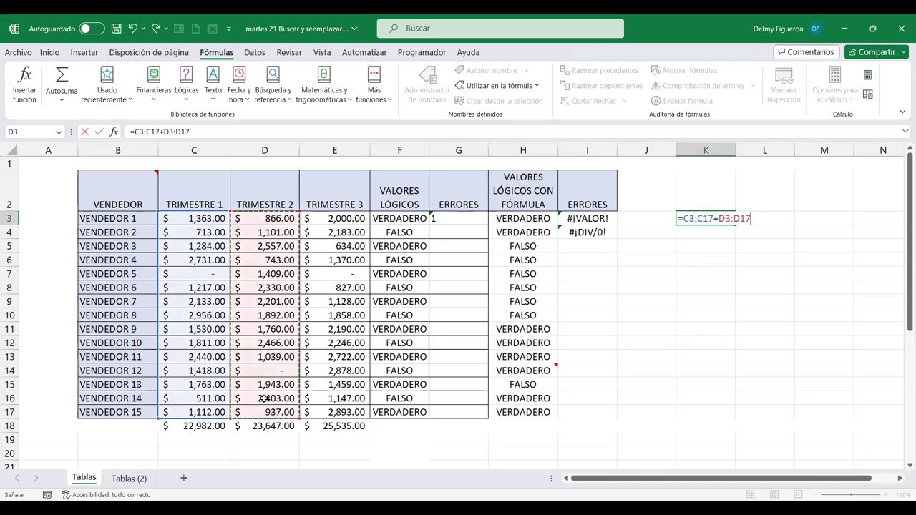
{"action": "key", "text": "Return"}
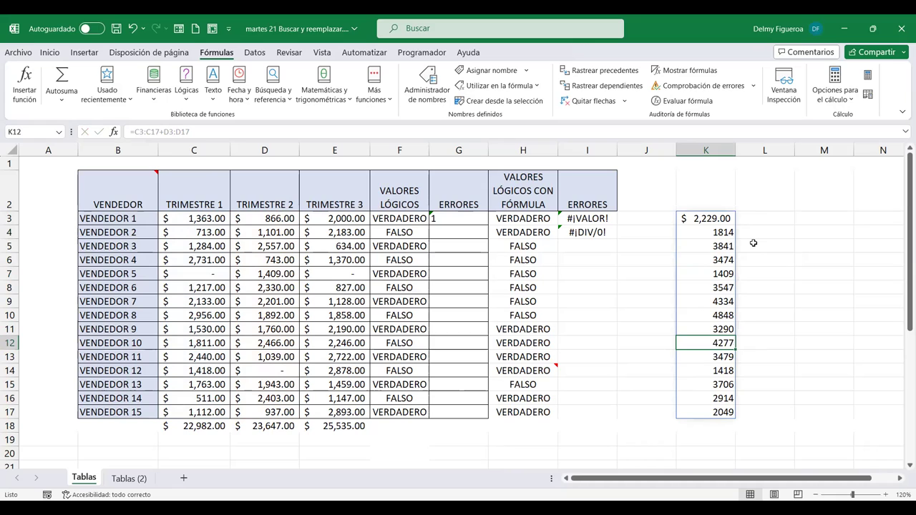
{"action": "type", "text": "1"}
{"action": "key", "text": "Tab"}
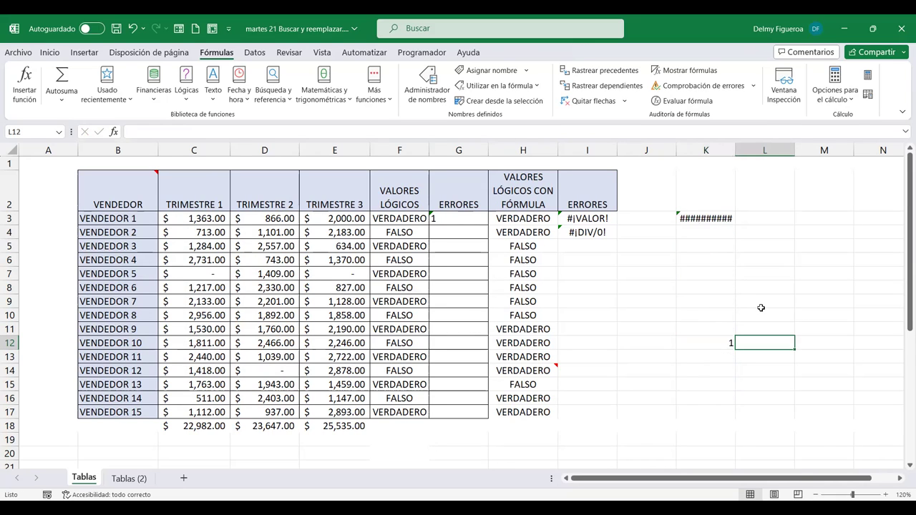
{"action": "key", "text": "ctrl+z"}
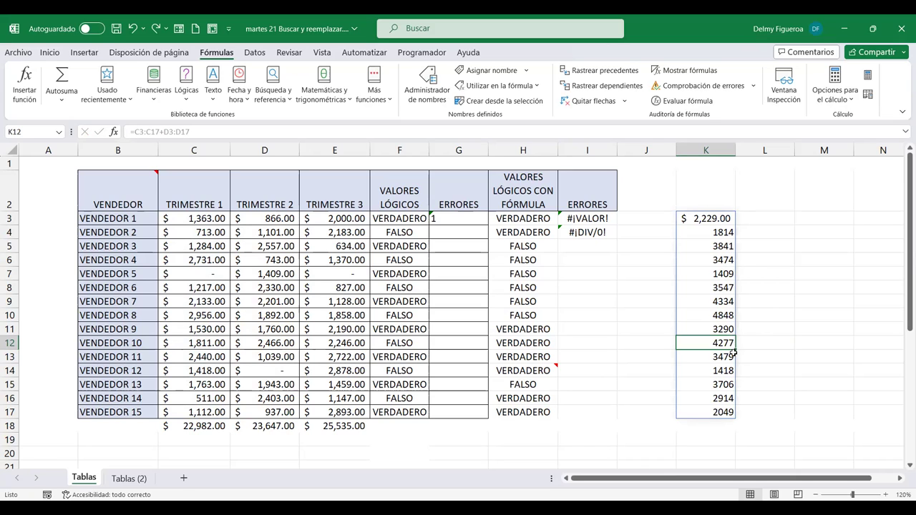
{"action": "left_click", "coordinate": [719, 315]}
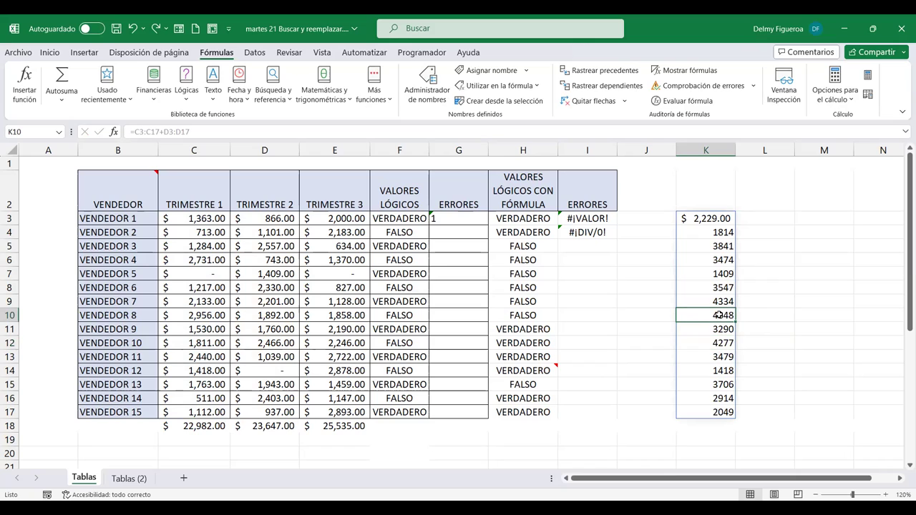
{"action": "left_click", "coordinate": [332, 318]}
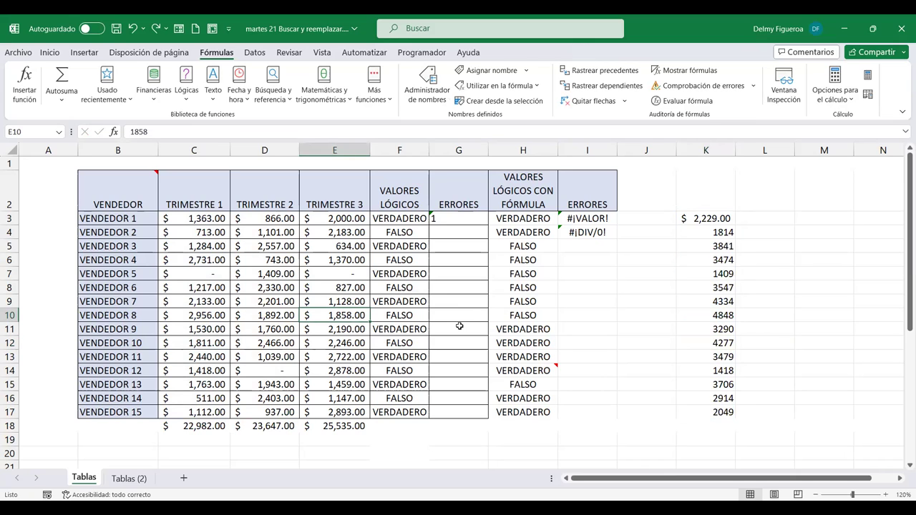
{"action": "key", "text": "Delete"}
{"action": "key", "text": "Right"}
{"action": "key", "text": "Left"}
{"action": "key", "text": "ctrl+z"}
{"action": "left_click", "coordinate": [724, 313]}
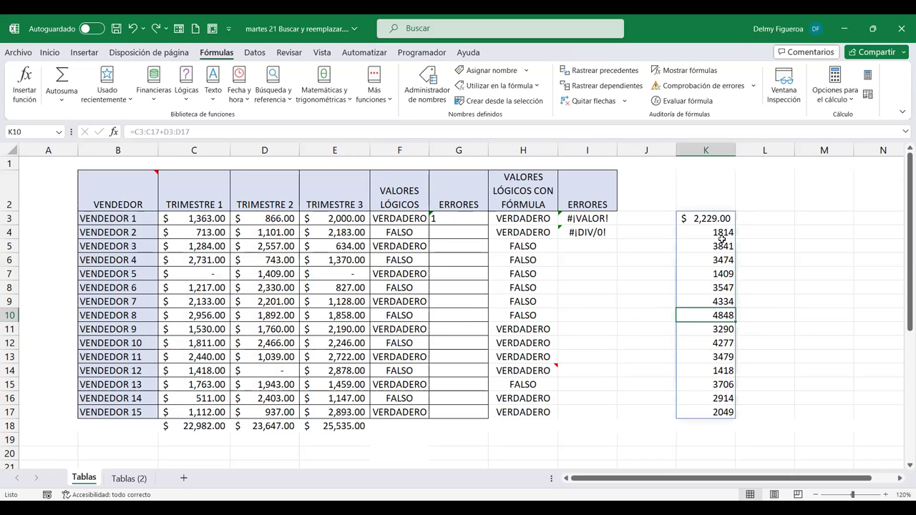
{"action": "type", "text": "1"}
{"action": "key", "text": "Tab"}
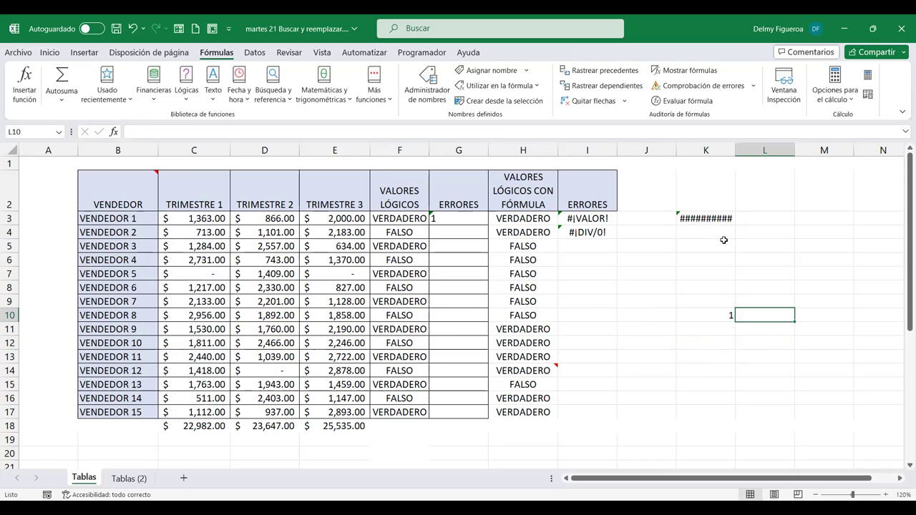
{"action": "left_click", "coordinate": [710, 309]}
{"action": "key", "text": "Delete"}
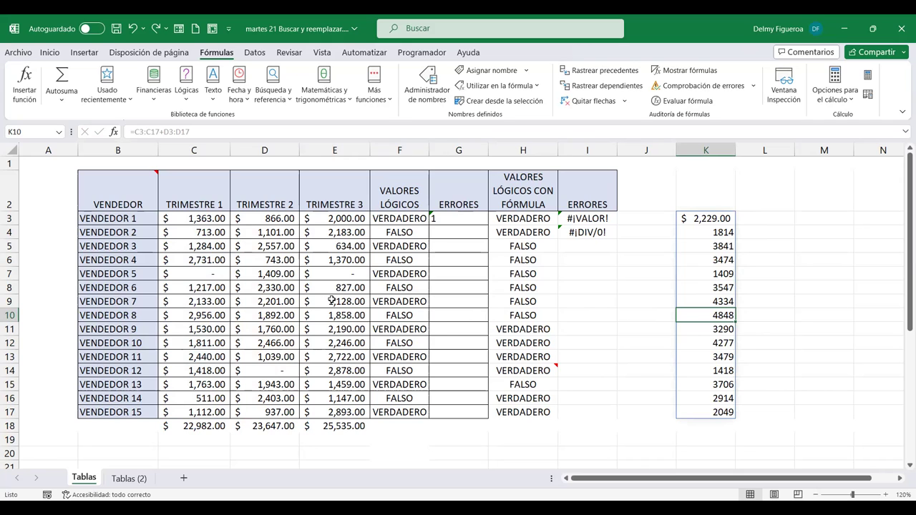
{"action": "double_click", "coordinate": [725, 219]}
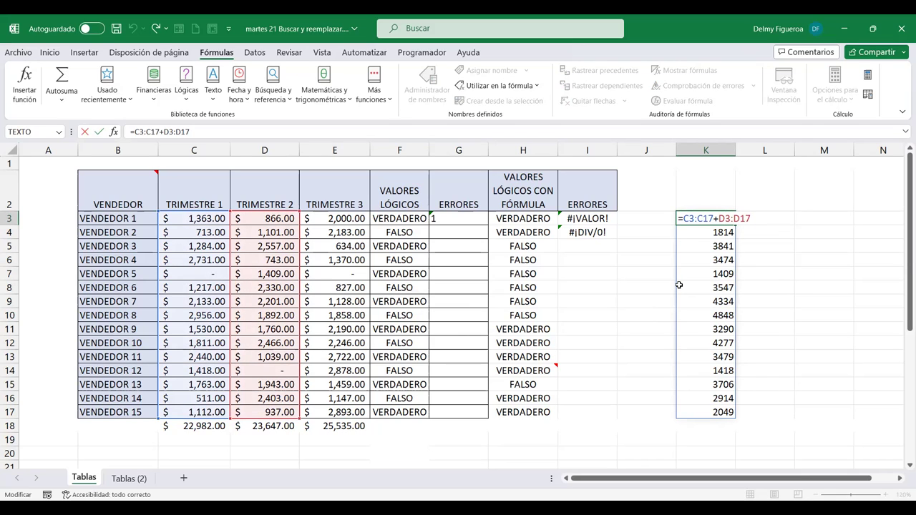
{"action": "key", "text": "Return"}
{"action": "left_click", "coordinate": [825, 258]}
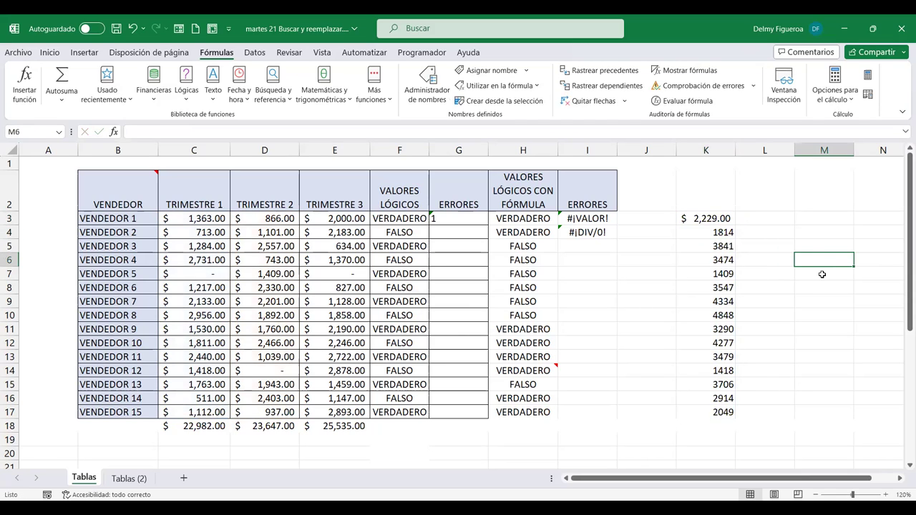
{"action": "key", "text": "F5"}
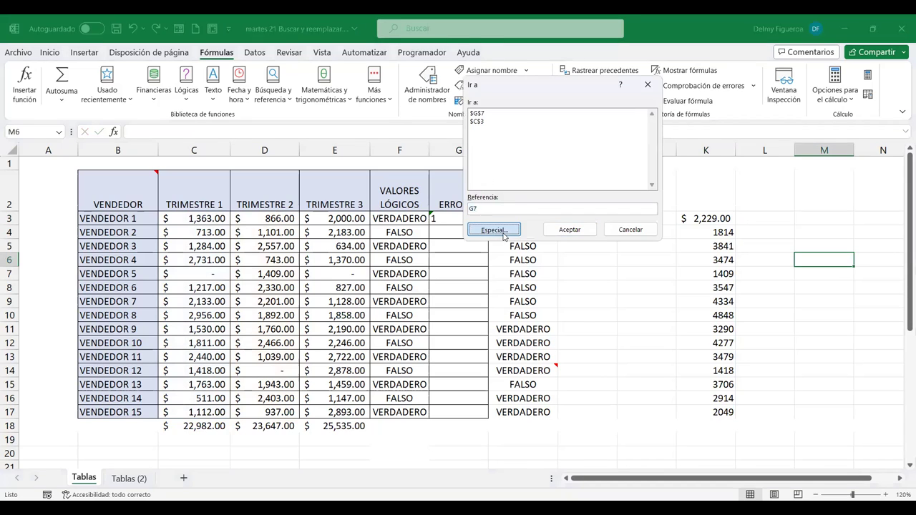
{"action": "left_click", "coordinate": [489, 224]}
{"action": "left_click", "coordinate": [474, 207]}
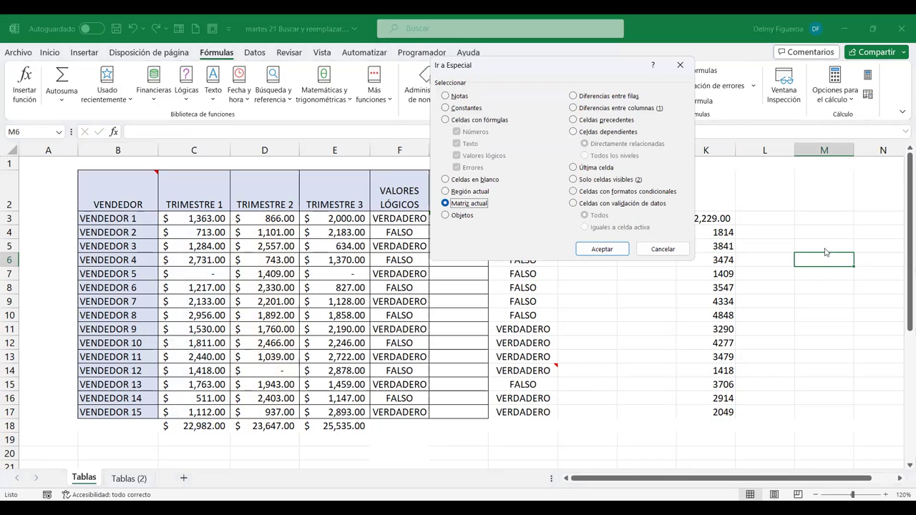
{"action": "left_click", "coordinate": [602, 249]}
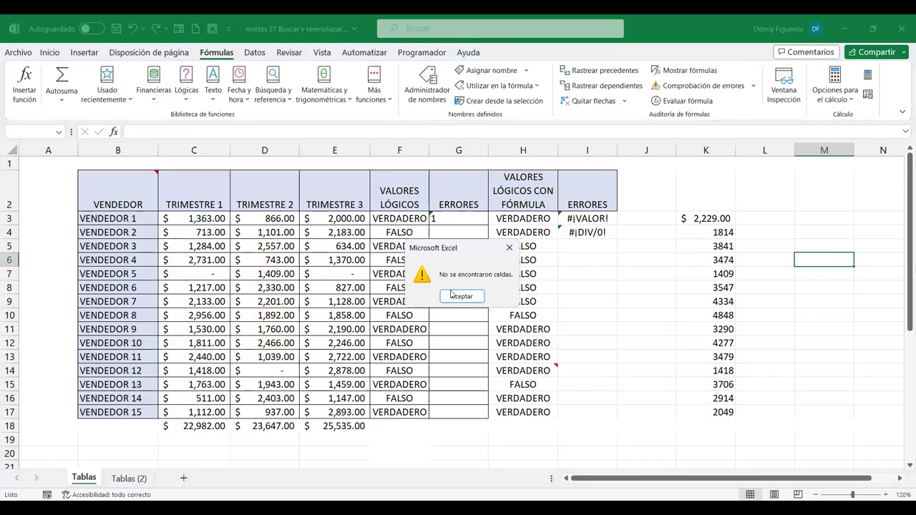
{"action": "left_click", "coordinate": [452, 295]}
{"action": "left_click", "coordinate": [712, 258]}
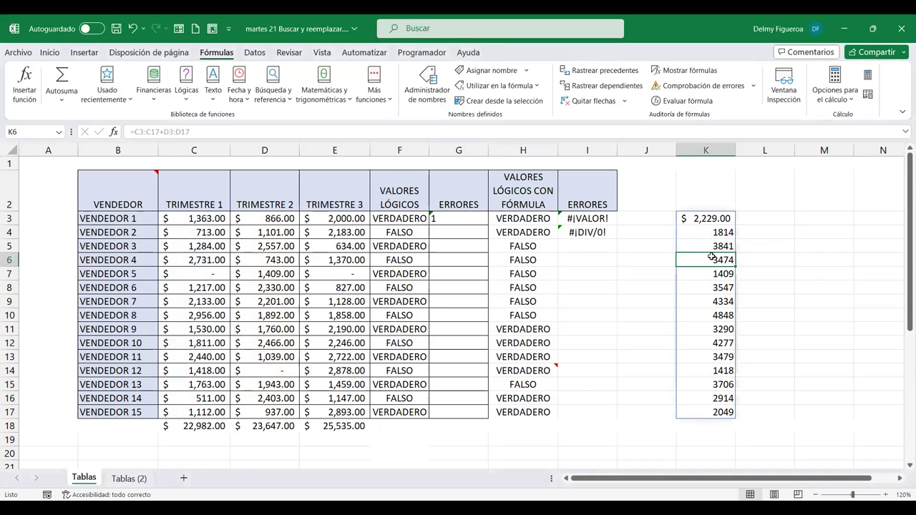
{"action": "key", "text": "F5"}
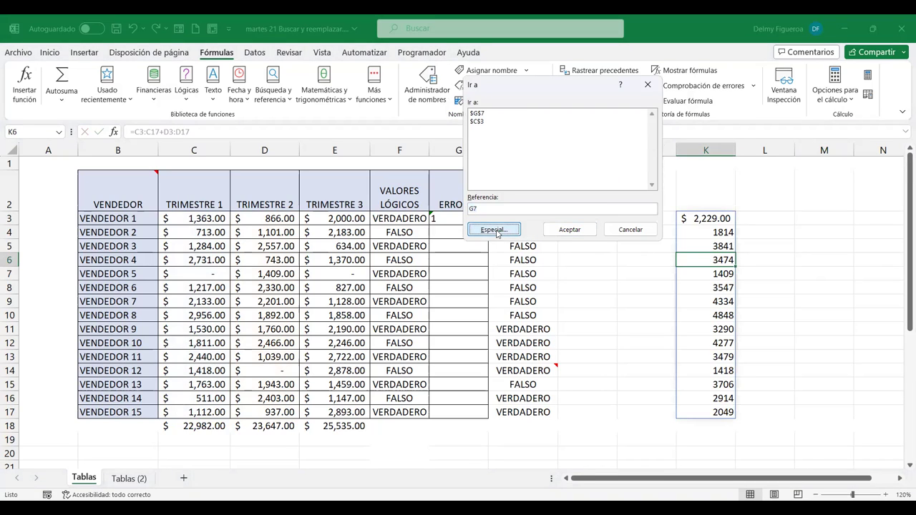
{"action": "left_click", "coordinate": [496, 231]}
{"action": "left_click", "coordinate": [472, 204]}
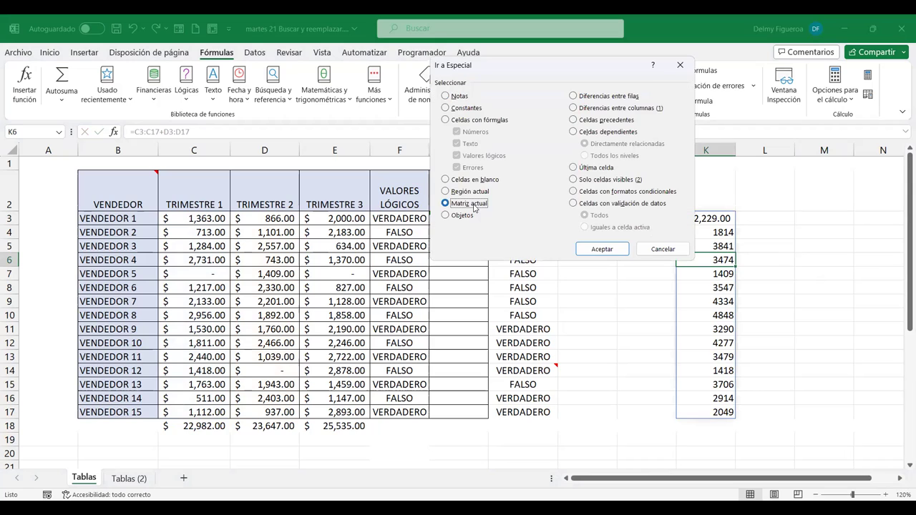
{"action": "left_click", "coordinate": [616, 254]}
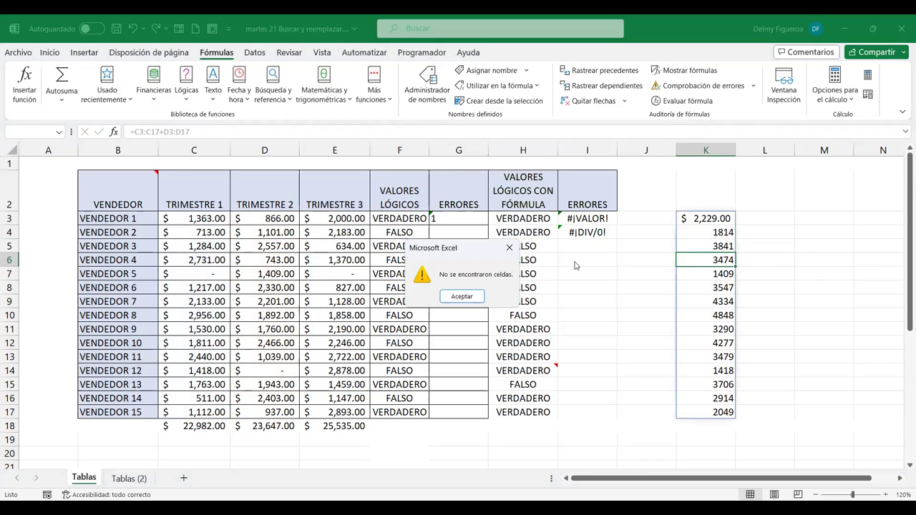
{"action": "left_click", "coordinate": [462, 295]}
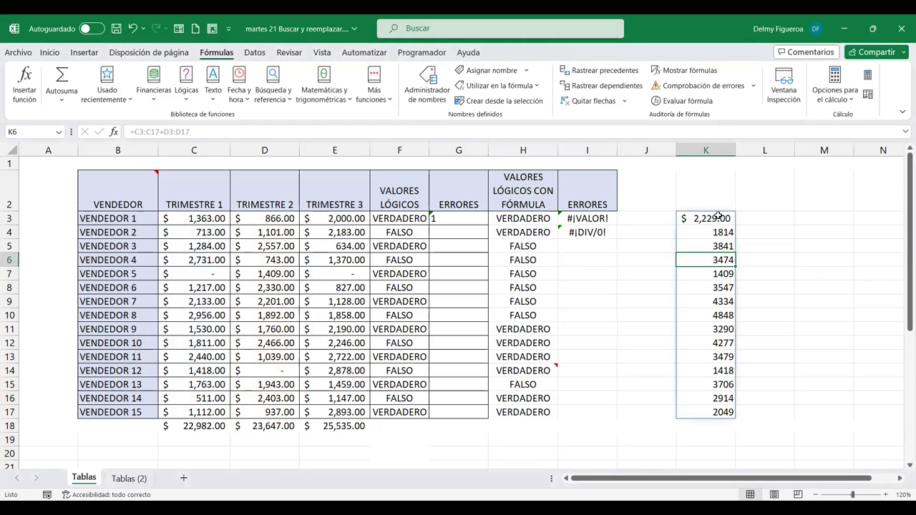
- Re-confirm the K3 formula with Ctrl+Shift+Enter so it becomes {=C3:C17+D3:D17}
{"action": "double_click", "coordinate": [718, 217]}
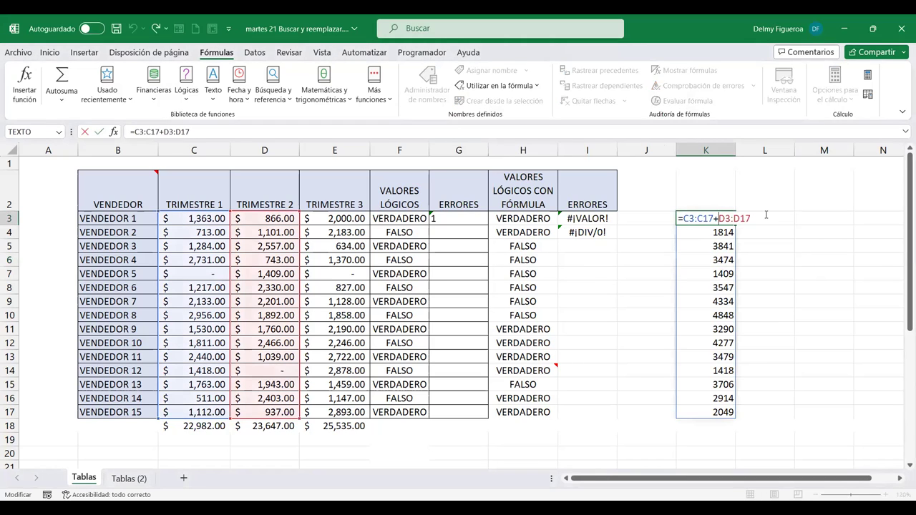
{"action": "key", "text": "Return"}
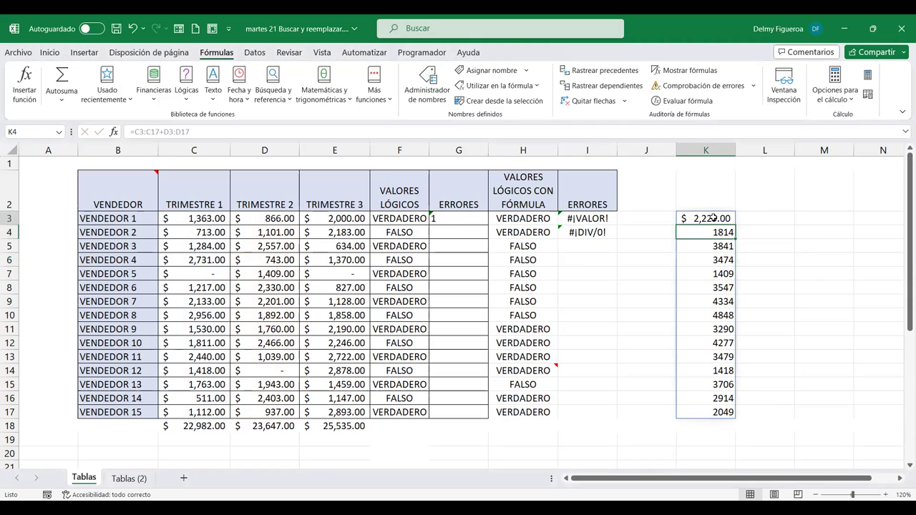
{"action": "double_click", "coordinate": [713, 218]}
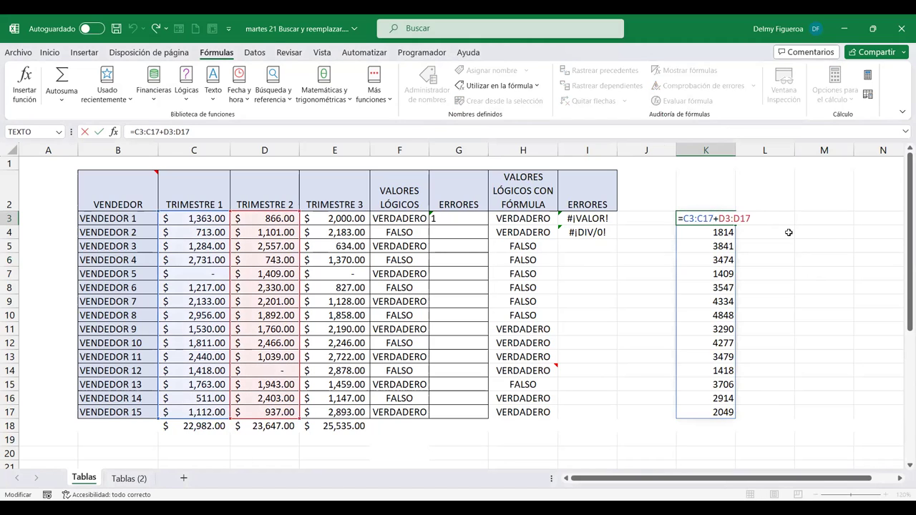
{"action": "key", "text": "ctrl+shift+Return"}
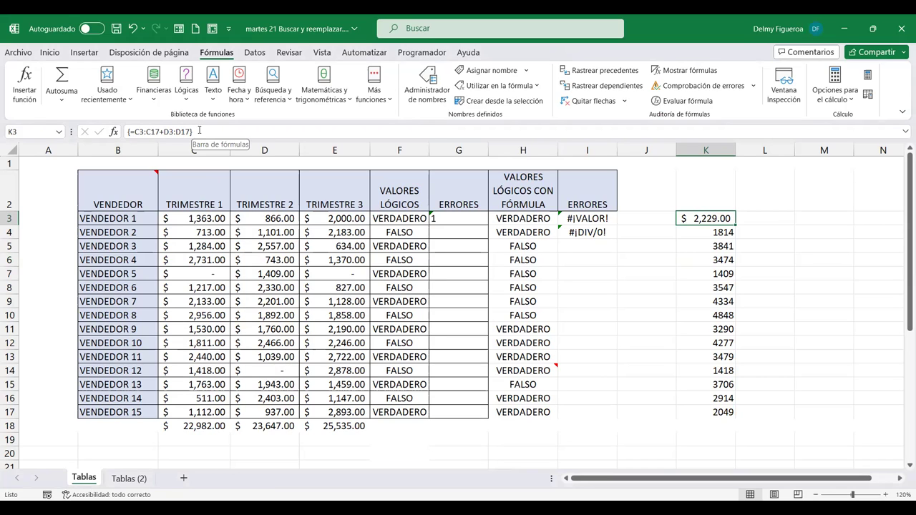
{"action": "left_click", "coordinate": [716, 259]}
{"action": "left_click", "coordinate": [710, 302]}
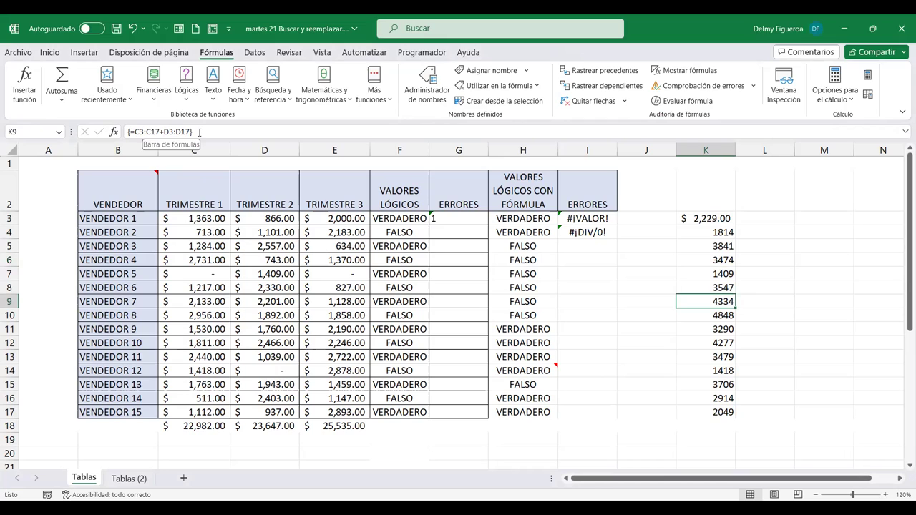
{"action": "key", "text": "Down"}
{"action": "key", "text": "Down"}
{"action": "key", "text": "Down"}
{"action": "key", "text": "Down"}
{"action": "key", "text": "Down"}
{"action": "key", "text": "Down"}
{"action": "key", "text": "Down"}
{"action": "key", "text": "Down"}
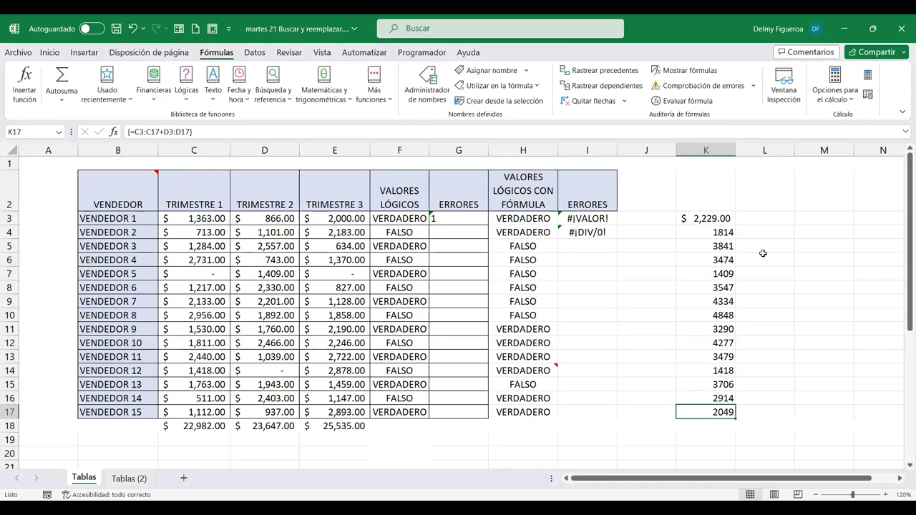
{"action": "left_click", "coordinate": [830, 240]}
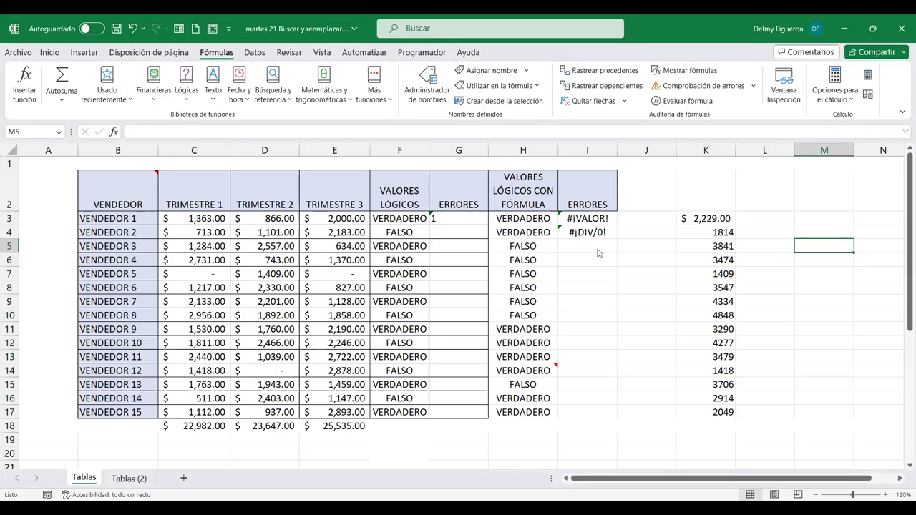
{"action": "key", "text": "F5"}
{"action": "left_click", "coordinate": [494, 230]}
{"action": "left_click", "coordinate": [445, 205]}
{"action": "left_click", "coordinate": [598, 249]}
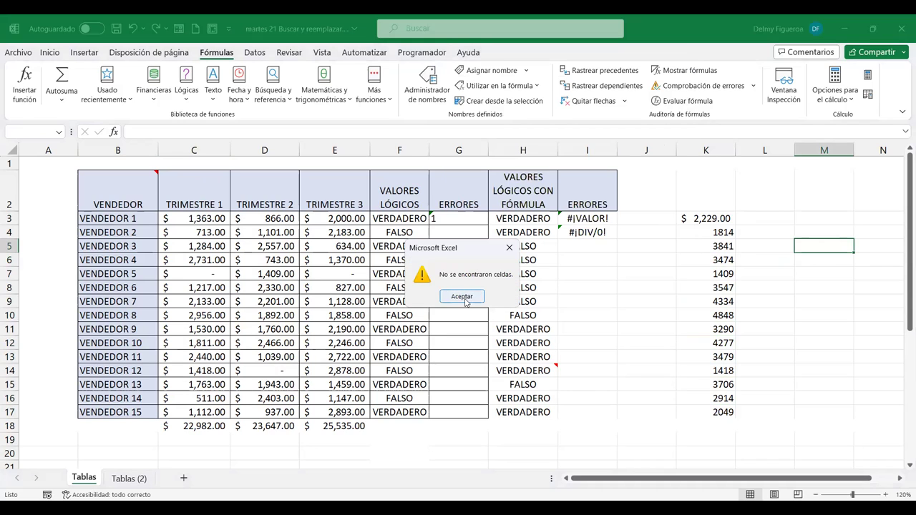
{"action": "key", "text": "Return"}
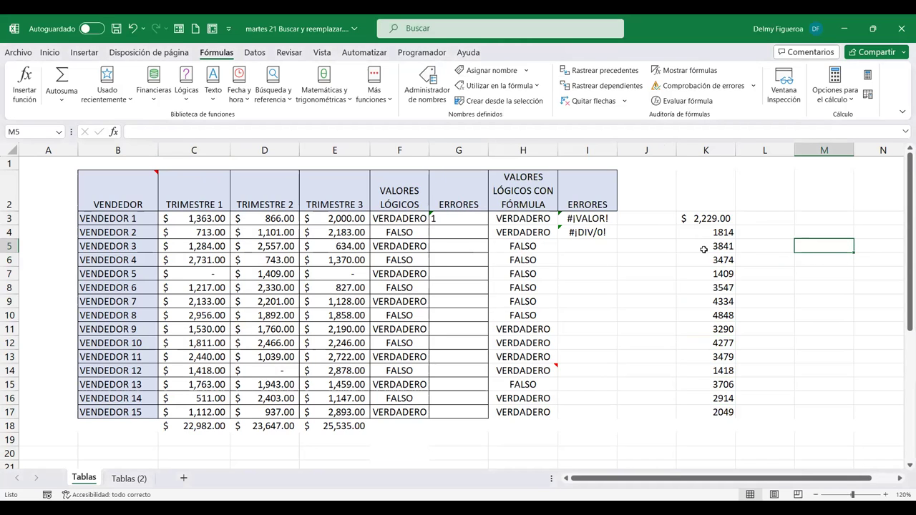
{"action": "left_click", "coordinate": [703, 249]}
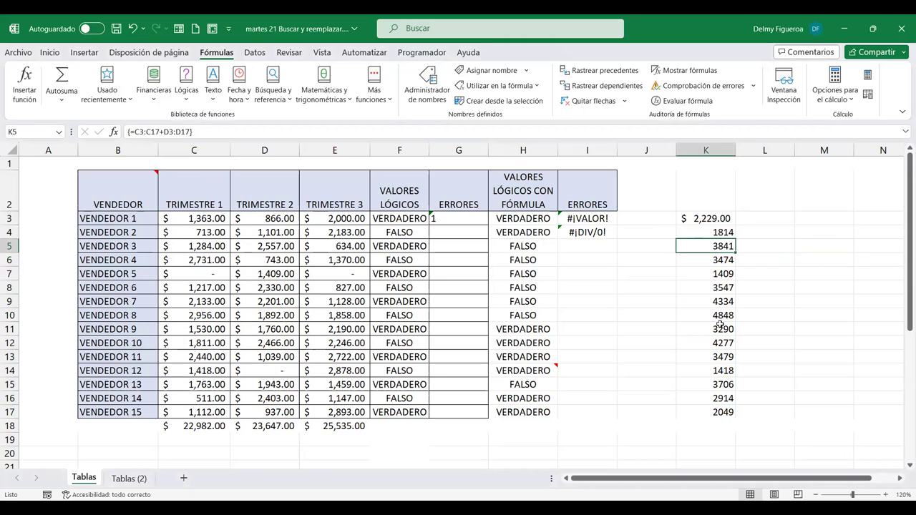
{"action": "key", "text": "F5"}
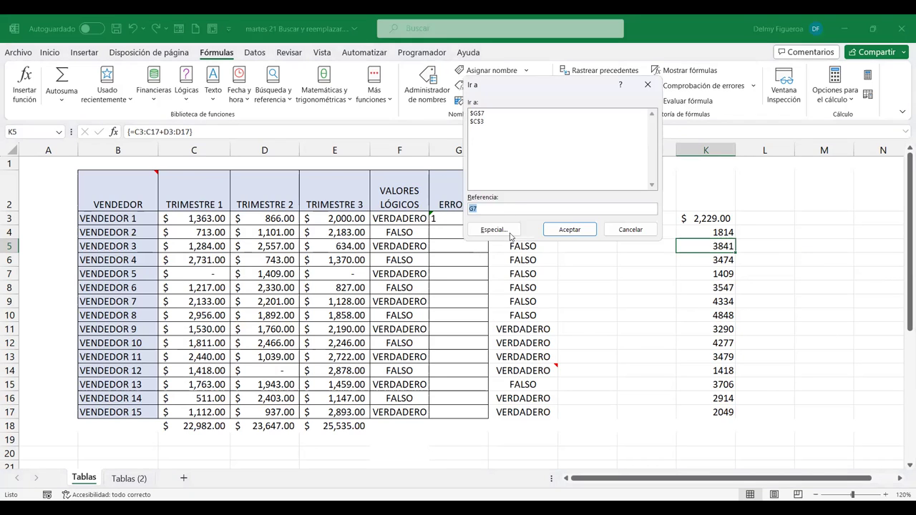
{"action": "left_click", "coordinate": [494, 229]}
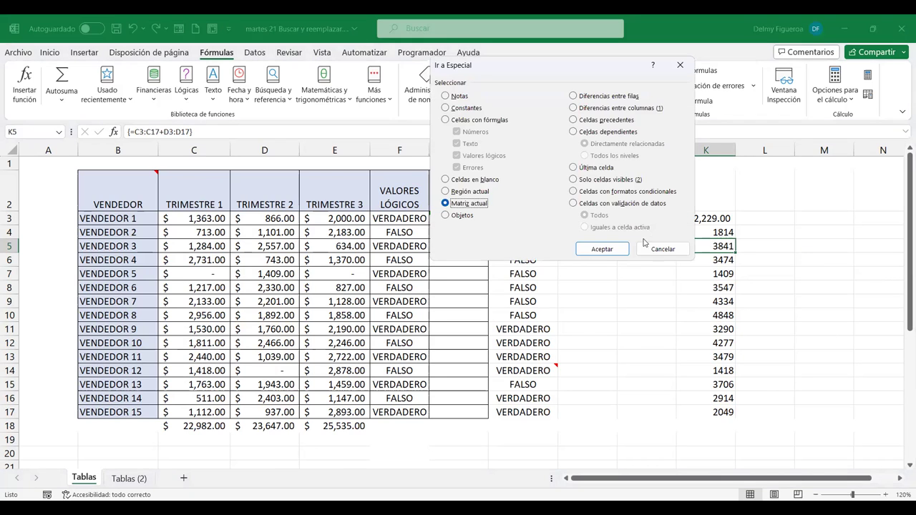
{"action": "left_click", "coordinate": [603, 246]}
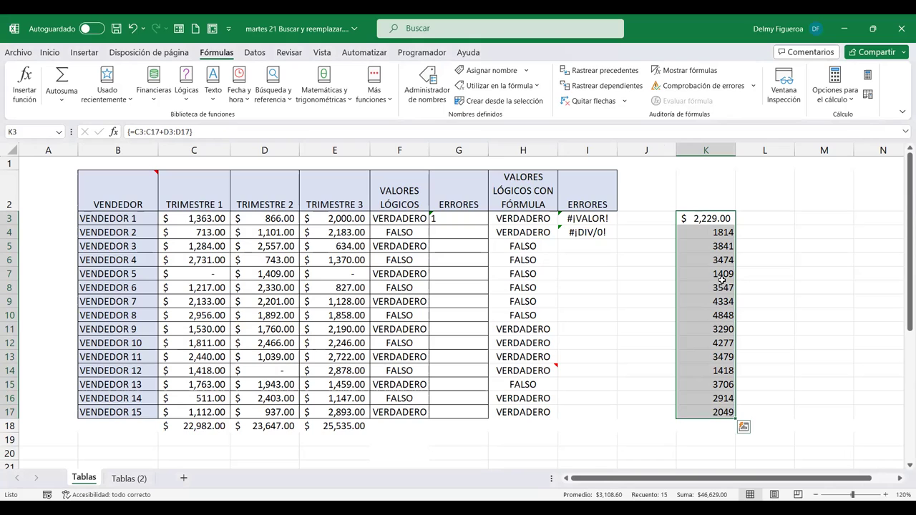
{"action": "left_click", "coordinate": [713, 304]}
{"action": "left_click", "coordinate": [705, 370]}
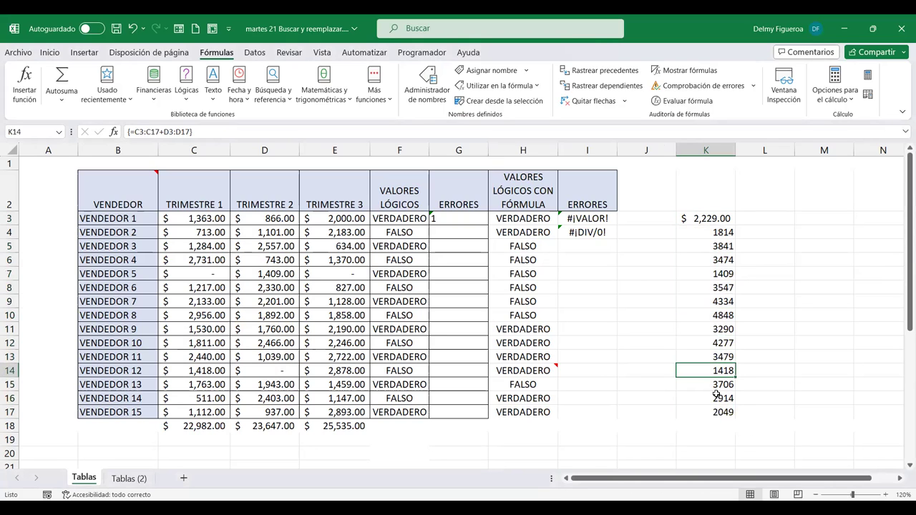
{"action": "left_click", "coordinate": [717, 233]}
{"action": "left_click", "coordinate": [353, 231]}
{"action": "left_click", "coordinate": [210, 423]}
{"action": "left_click_drag", "start_coordinate": [258, 425], "coordinate": [342, 425]}
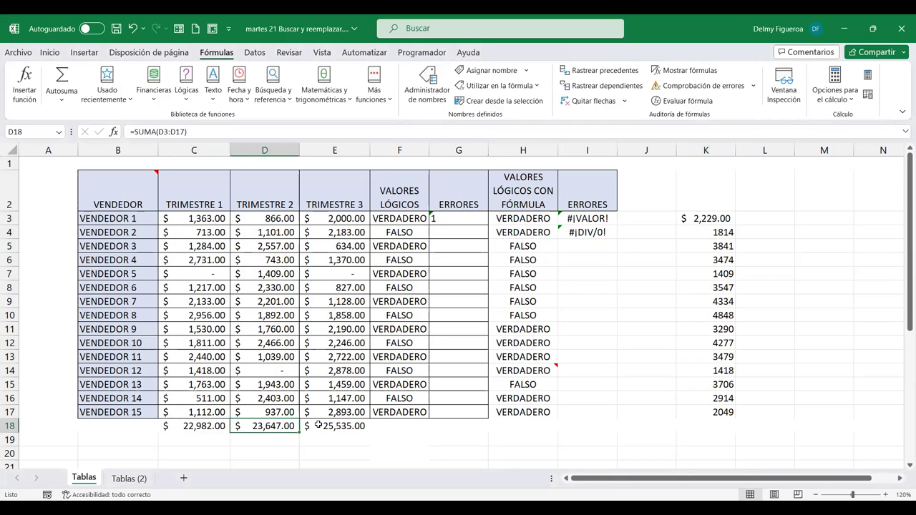
{"action": "left_click", "coordinate": [708, 234]}
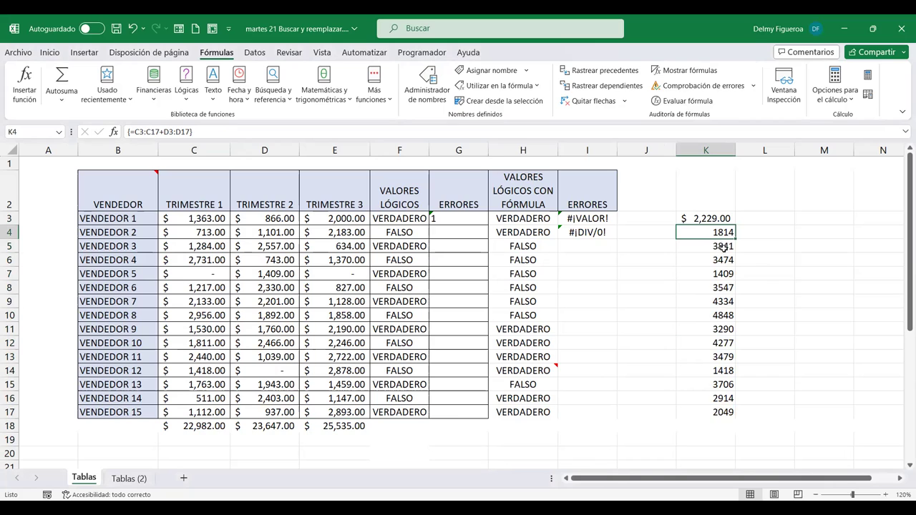
{"action": "left_click", "coordinate": [715, 342]}
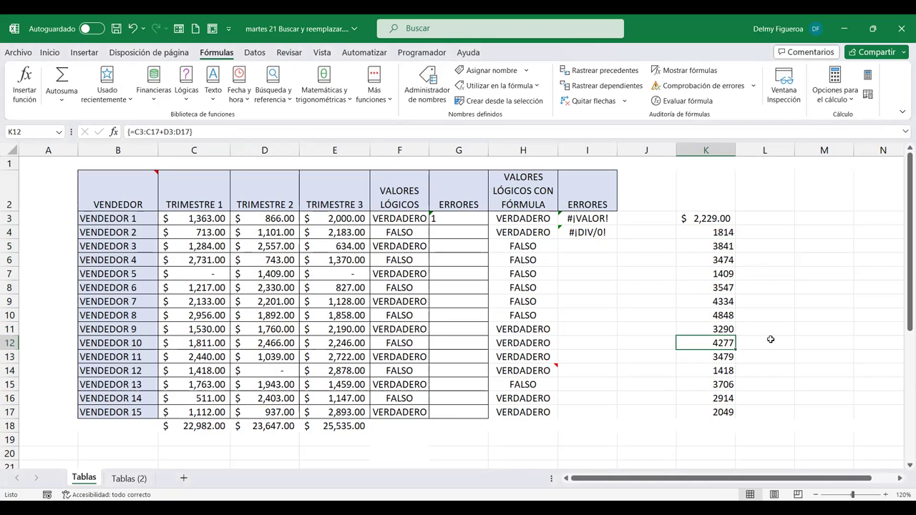
{"action": "type", "text": "1"}
{"action": "key", "text": "Return"}
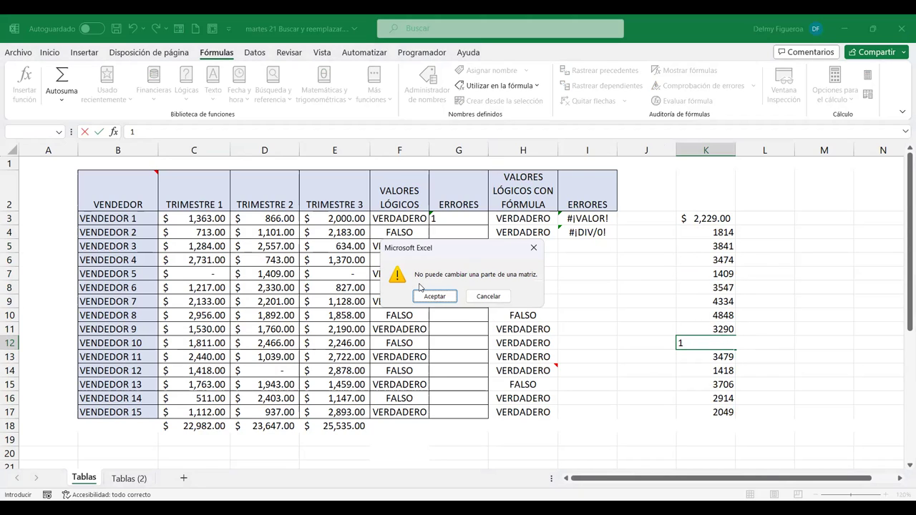
{"action": "left_click", "coordinate": [503, 300]}
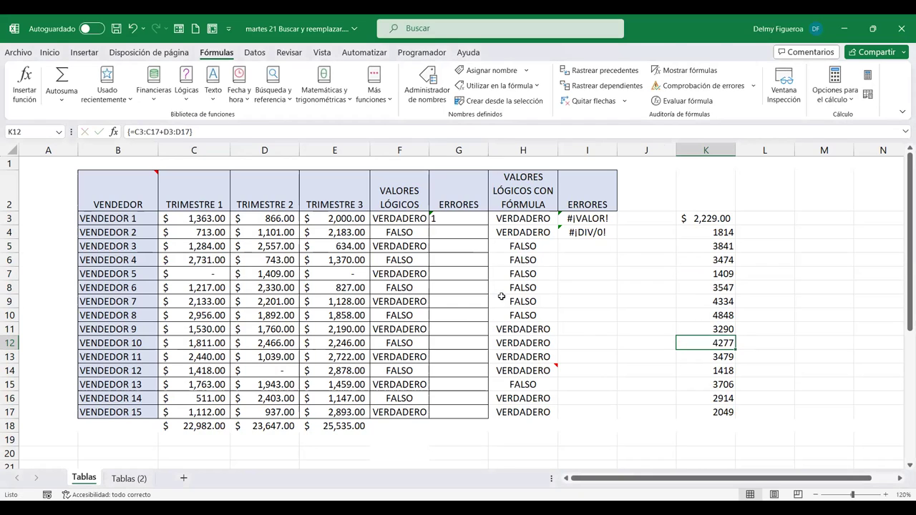
{"action": "left_click", "coordinate": [691, 323]}
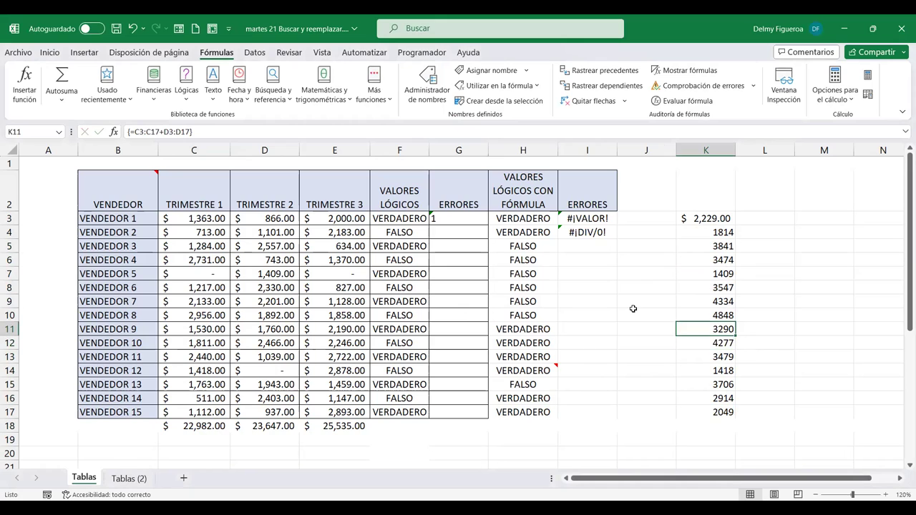
{"action": "left_click", "coordinate": [633, 310]}
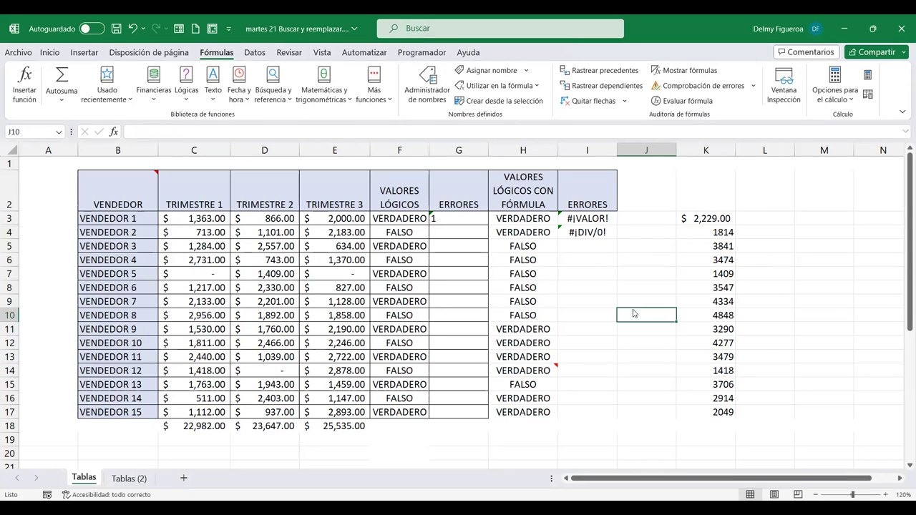
{"action": "key", "text": "F5"}
{"action": "left_click", "coordinate": [486, 229]}
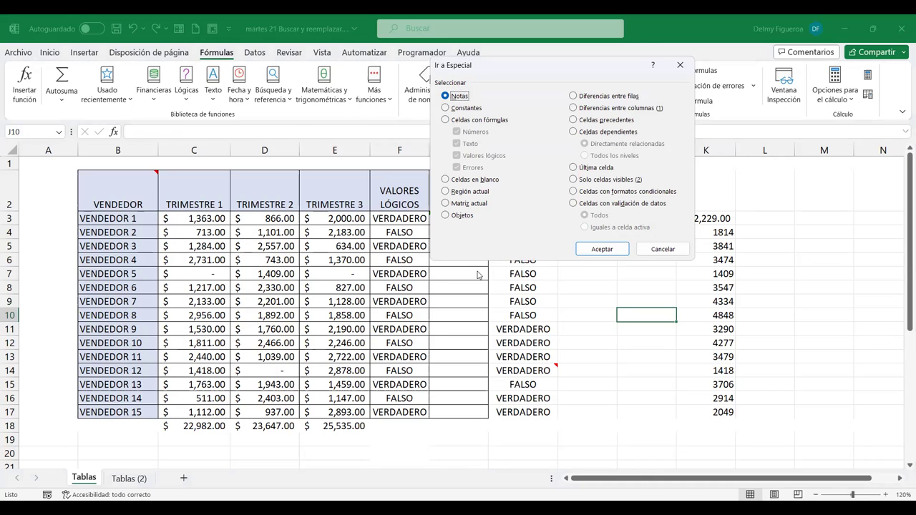
{"action": "left_click", "coordinate": [445, 214]}
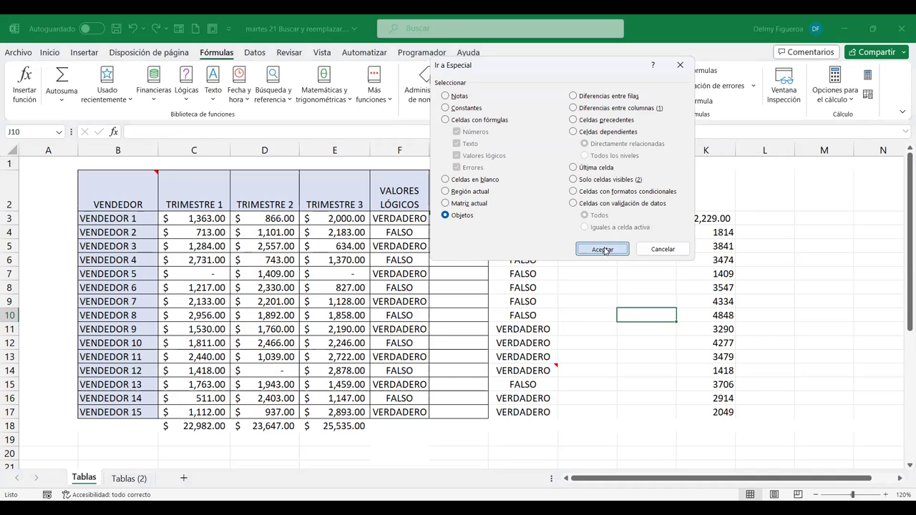
{"action": "left_click", "coordinate": [602, 250]}
{"action": "left_click", "coordinate": [472, 296]}
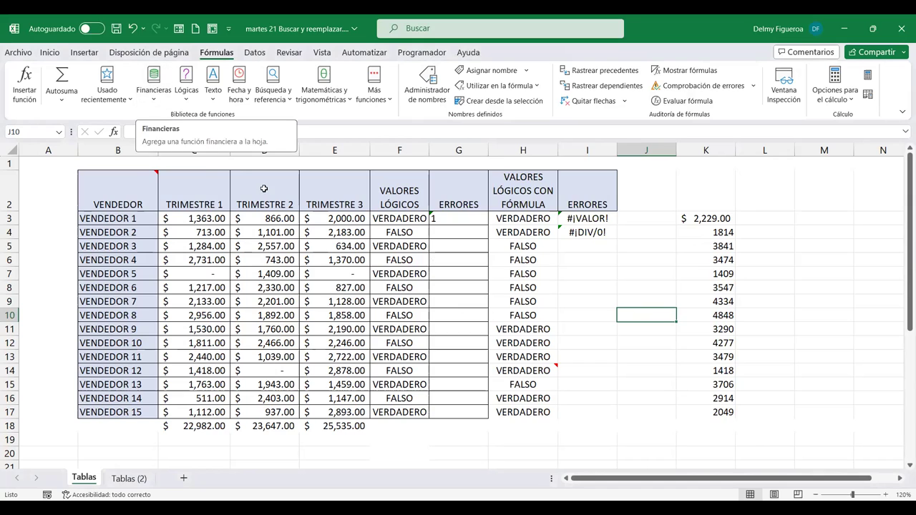
{"action": "scroll", "coordinate": [202, 325], "scroll_direction": "down", "scroll_amount": 3}
{"action": "left_click", "coordinate": [194, 328]}
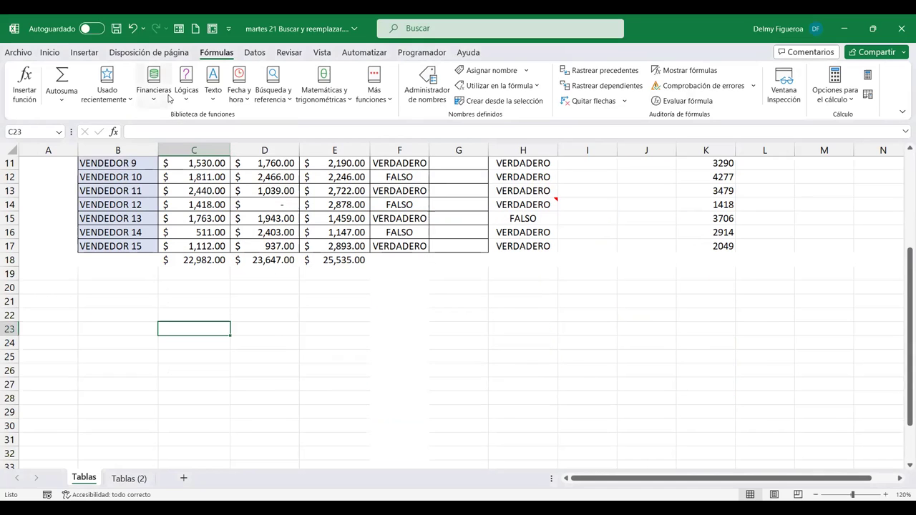
- Draw a three-way block arrow shape below the sales table
{"action": "left_click", "coordinate": [85, 52]}
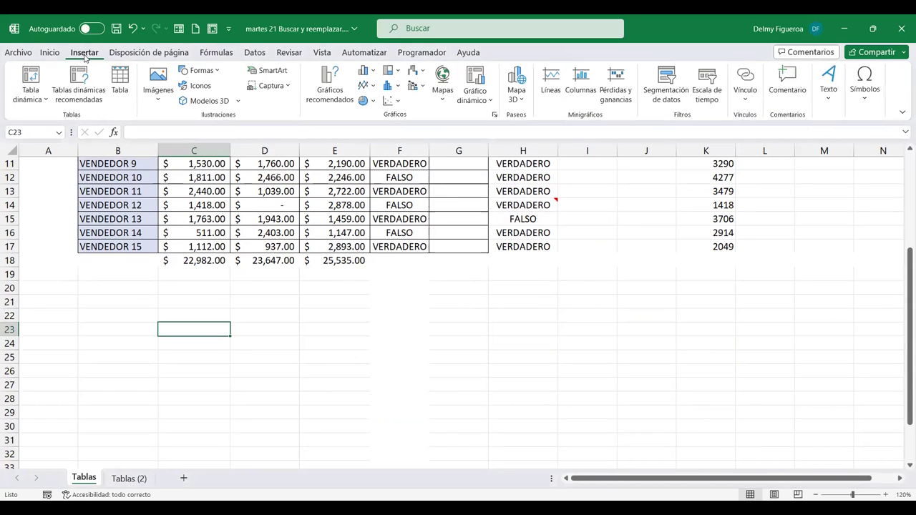
{"action": "left_click", "coordinate": [160, 99]}
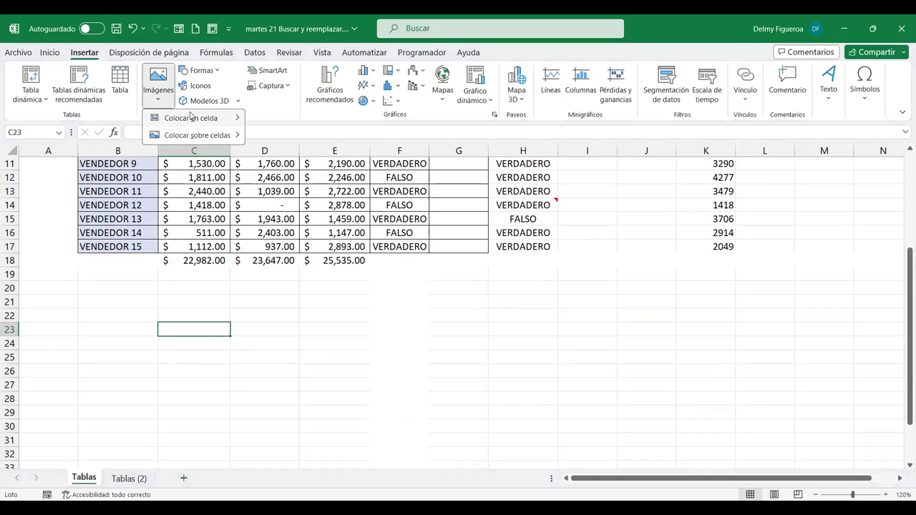
{"action": "mouse_move", "coordinate": [193, 118]}
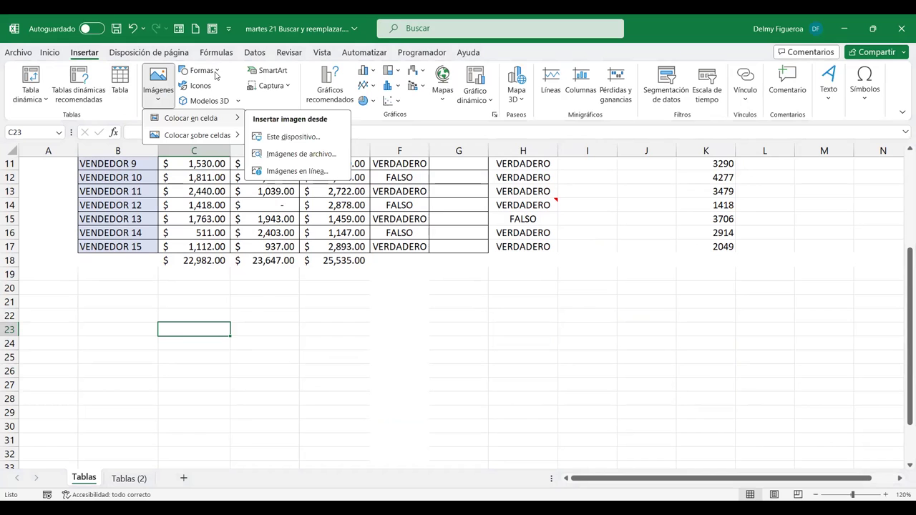
{"action": "left_click", "coordinate": [215, 74]}
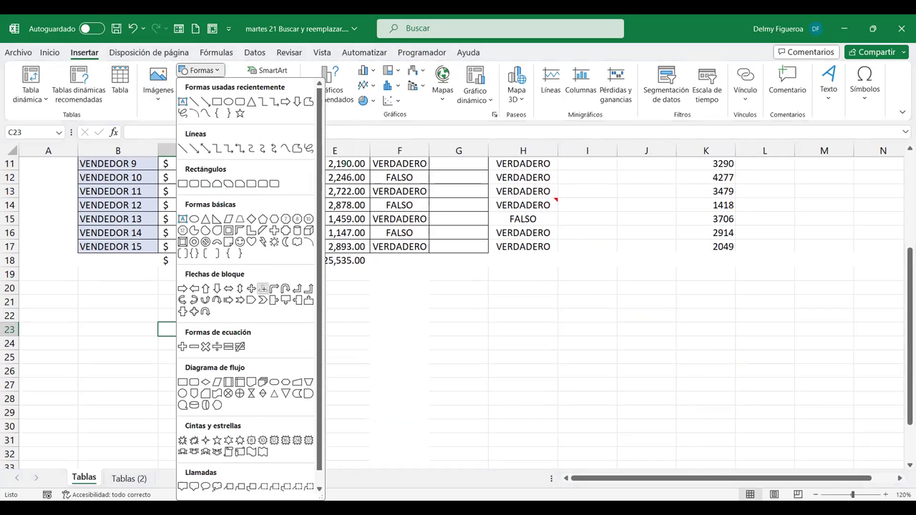
{"action": "left_click", "coordinate": [263, 288]}
{"action": "left_click_drag", "start_coordinate": [263, 288], "coordinate": [356, 353]}
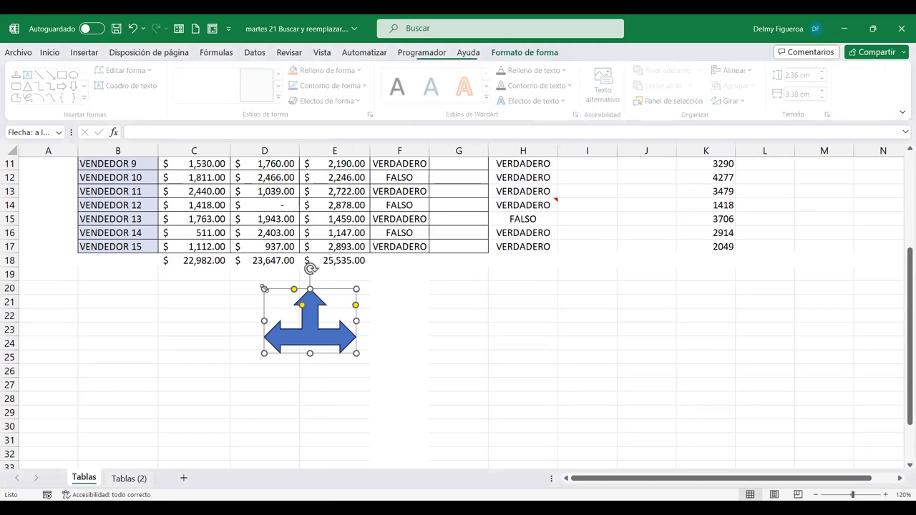
{"action": "left_click", "coordinate": [552, 354]}
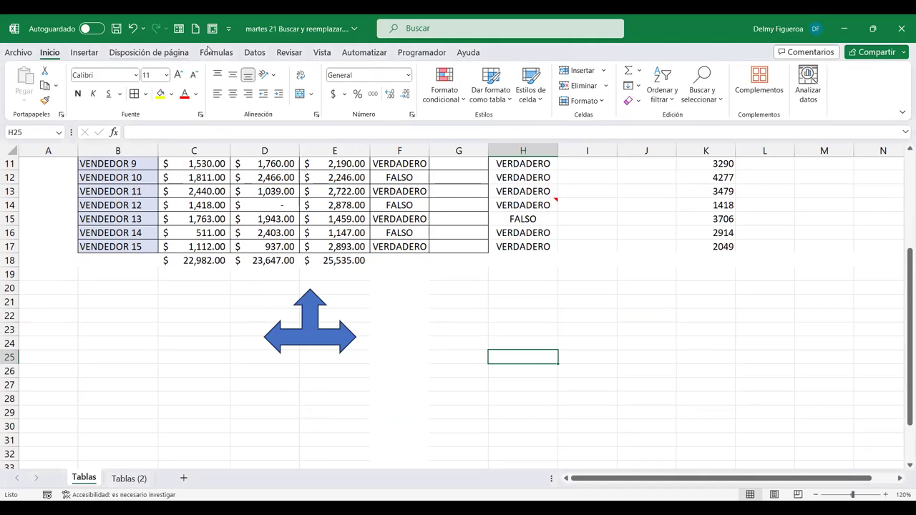
- Insert the bold plus icon from the Iconos library onto the sheet
{"action": "left_click", "coordinate": [85, 53]}
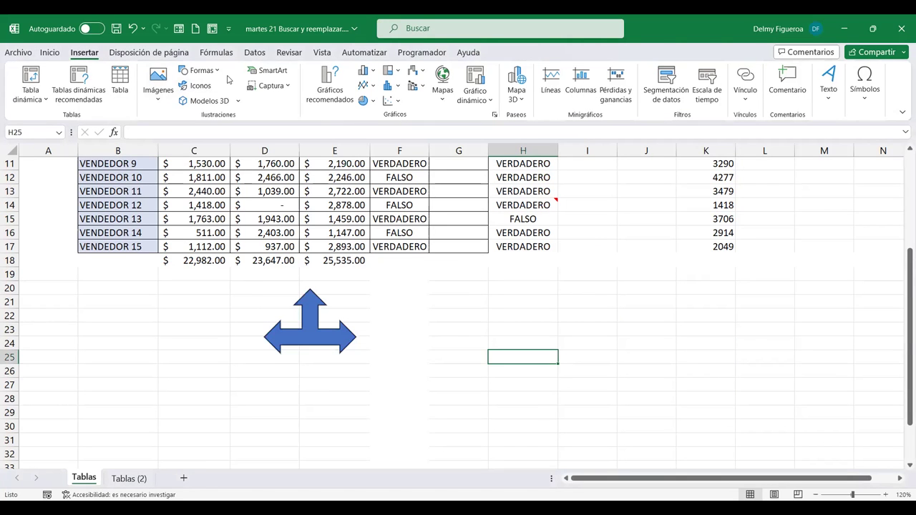
{"action": "left_click", "coordinate": [200, 86]}
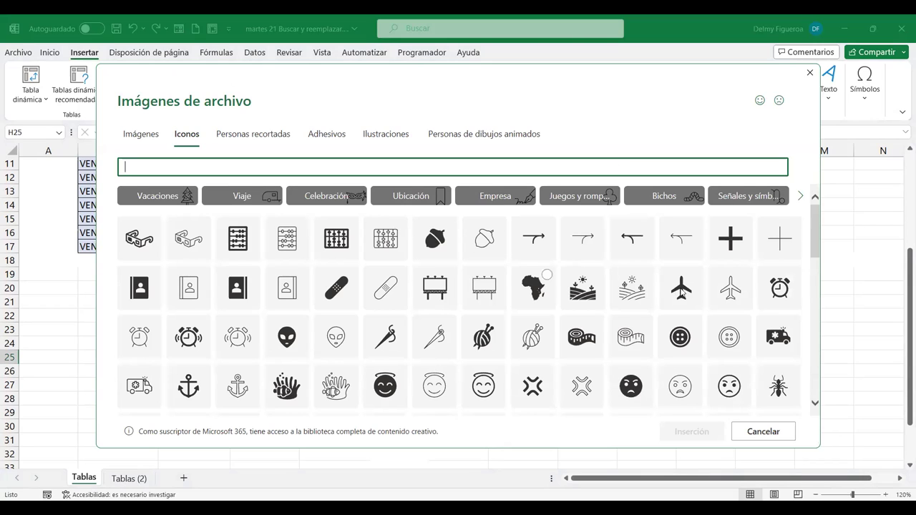
{"action": "left_click", "coordinate": [735, 242]}
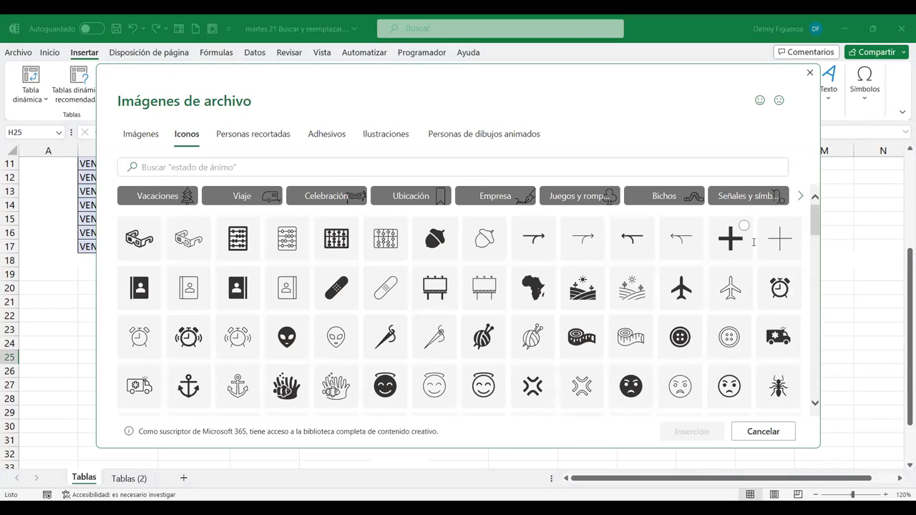
{"action": "left_click", "coordinate": [691, 428]}
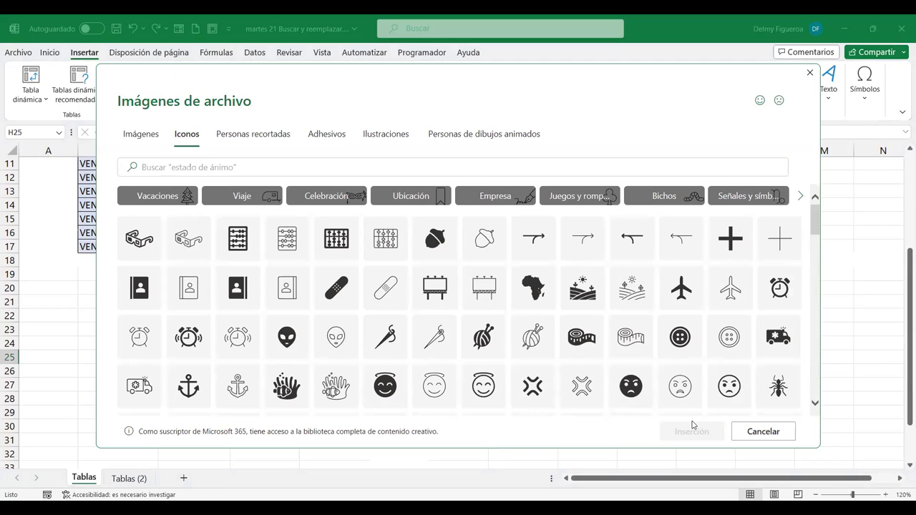
{"action": "left_click", "coordinate": [744, 227]}
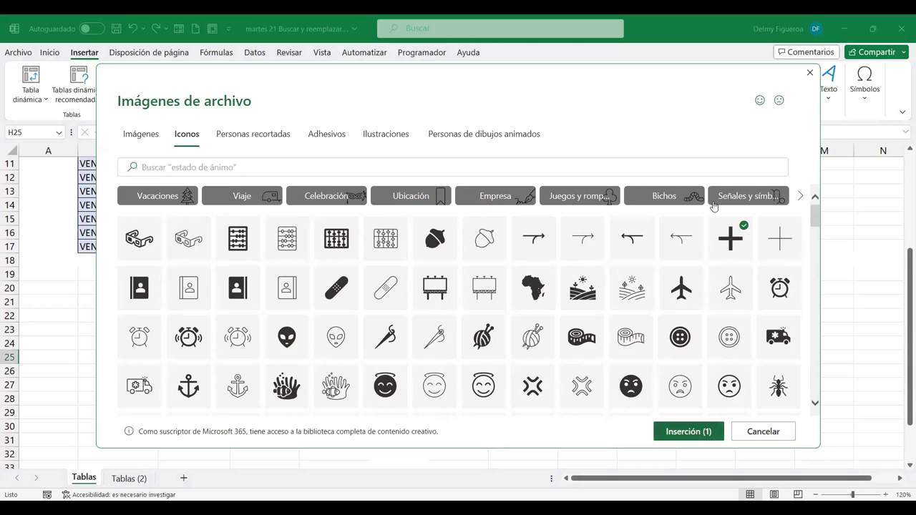
{"action": "left_click", "coordinate": [688, 431]}
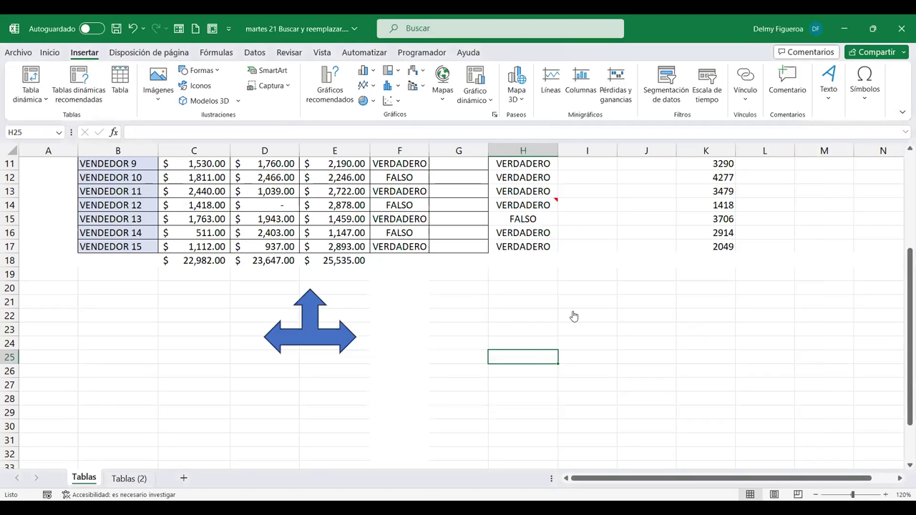
{"action": "left_click", "coordinate": [643, 303]}
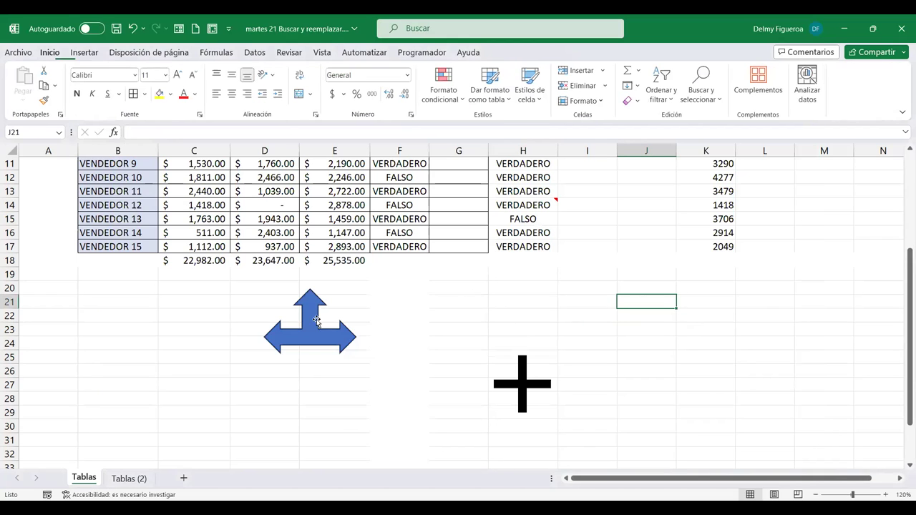
{"action": "left_click", "coordinate": [351, 337]}
{"action": "left_click", "coordinate": [546, 377]}
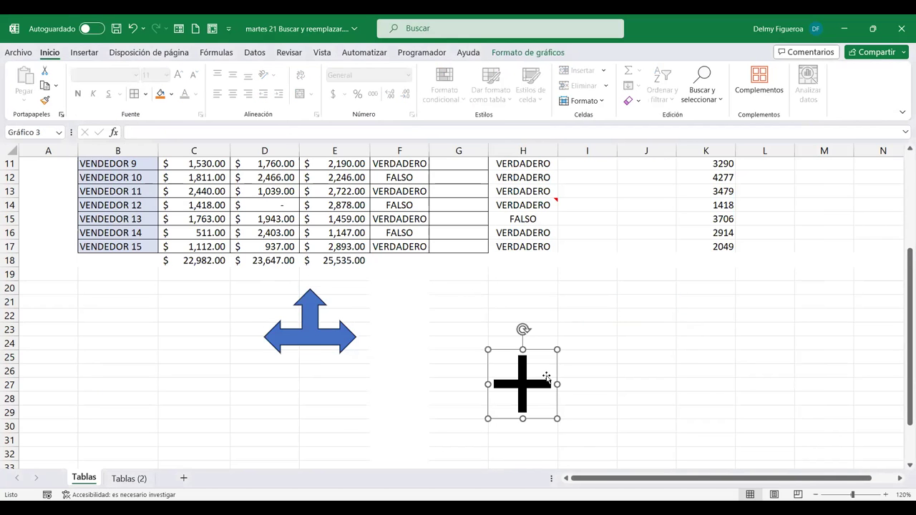
{"action": "left_click", "coordinate": [679, 292]}
{"action": "scroll", "coordinate": [678, 292], "scroll_direction": "up", "scroll_amount": 4}
{"action": "left_click", "coordinate": [700, 169]}
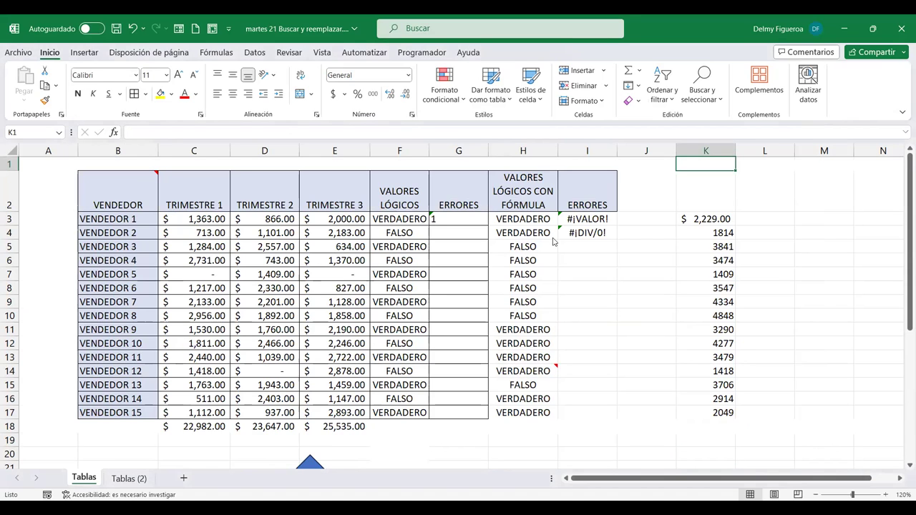
{"action": "key", "text": "F5"}
{"action": "left_click", "coordinate": [508, 230]}
{"action": "left_click", "coordinate": [461, 216]}
{"action": "left_click", "coordinate": [602, 250]}
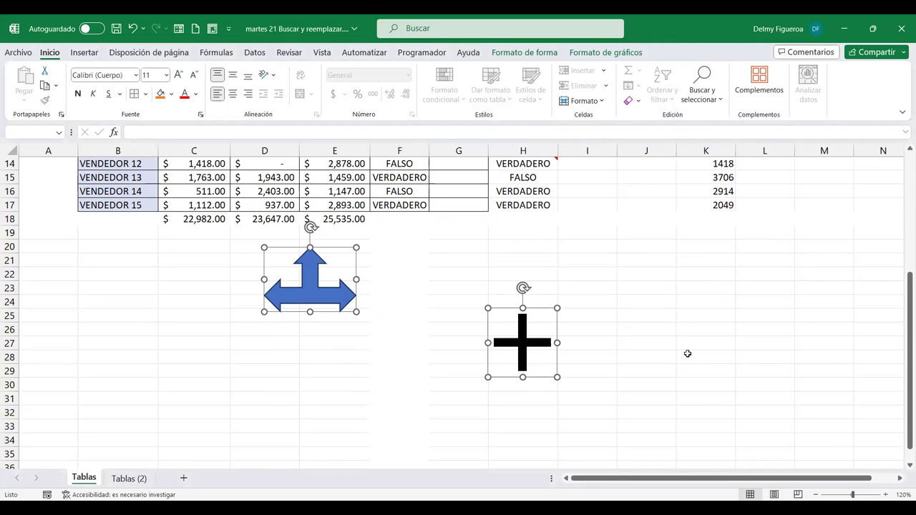
{"action": "left_click", "coordinate": [655, 346]}
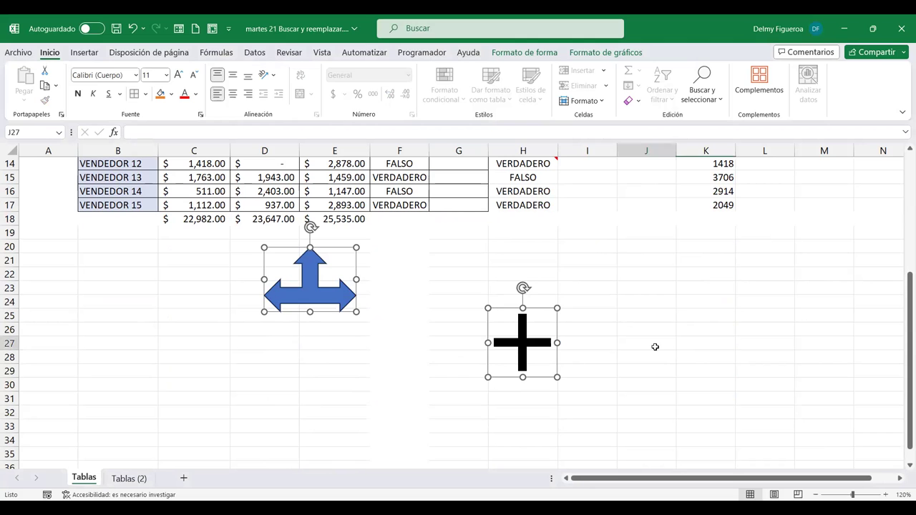
{"action": "scroll", "coordinate": [655, 347], "scroll_direction": "up", "scroll_amount": 3}
{"action": "scroll", "coordinate": [654, 347], "scroll_direction": "up", "scroll_amount": 2}
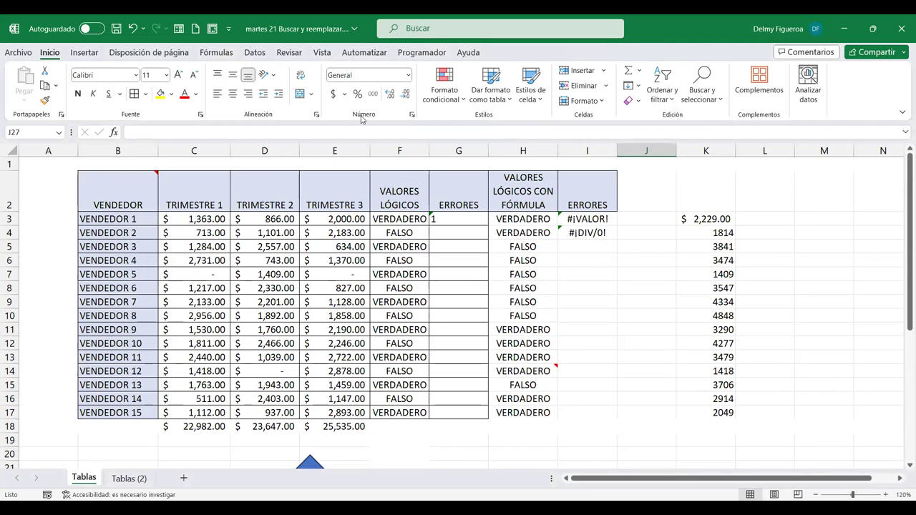
{"action": "key", "text": "F5"}
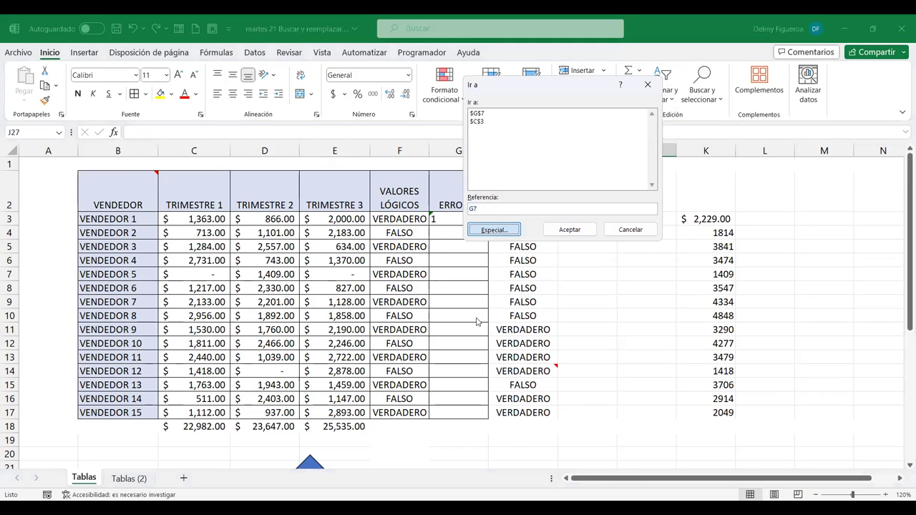
{"action": "key", "text": "Return"}
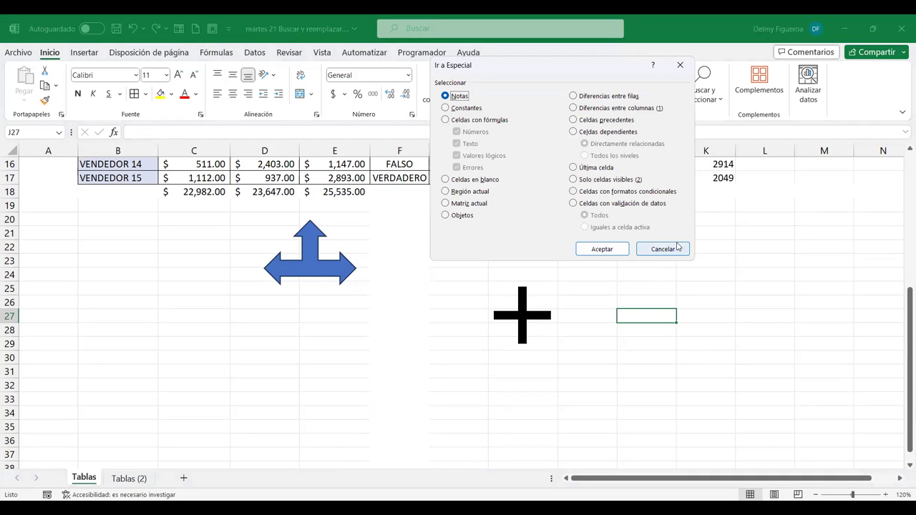
{"action": "left_click", "coordinate": [600, 97]}
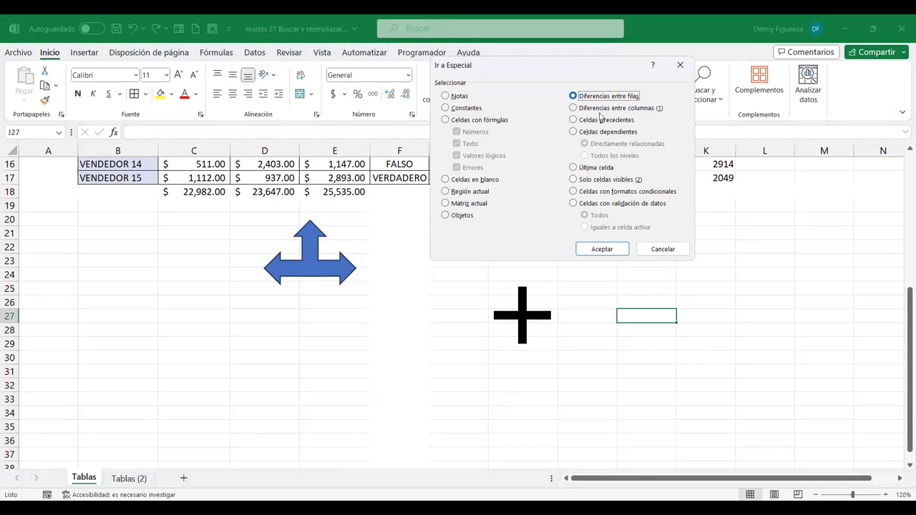
{"action": "left_click", "coordinate": [603, 249]}
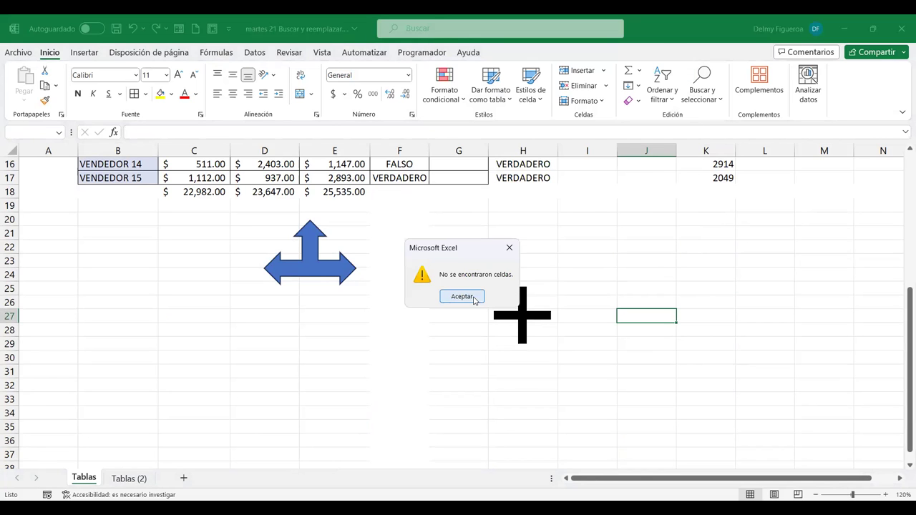
{"action": "left_click", "coordinate": [474, 297]}
{"action": "scroll", "coordinate": [473, 297], "scroll_direction": "up", "scroll_amount": 5}
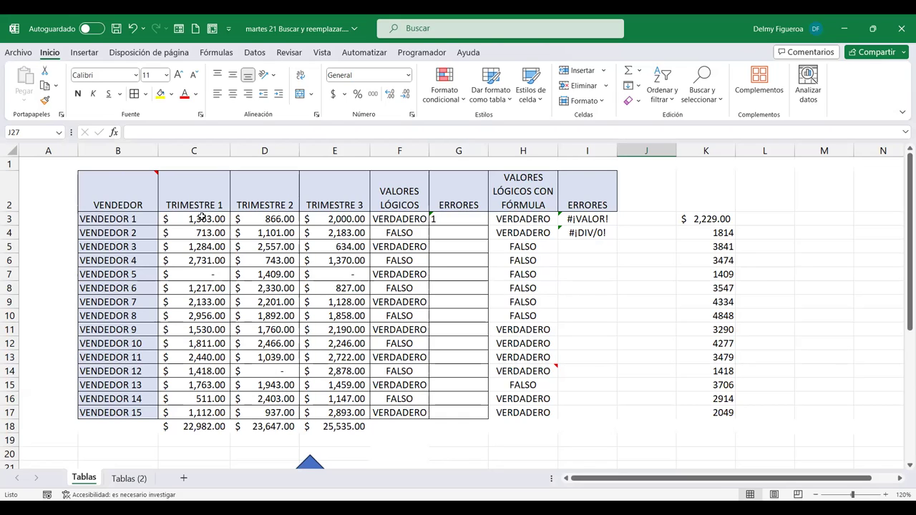
- Clear D7 and change D12 to 1811 so it matches C12
{"action": "left_click", "coordinate": [273, 274]}
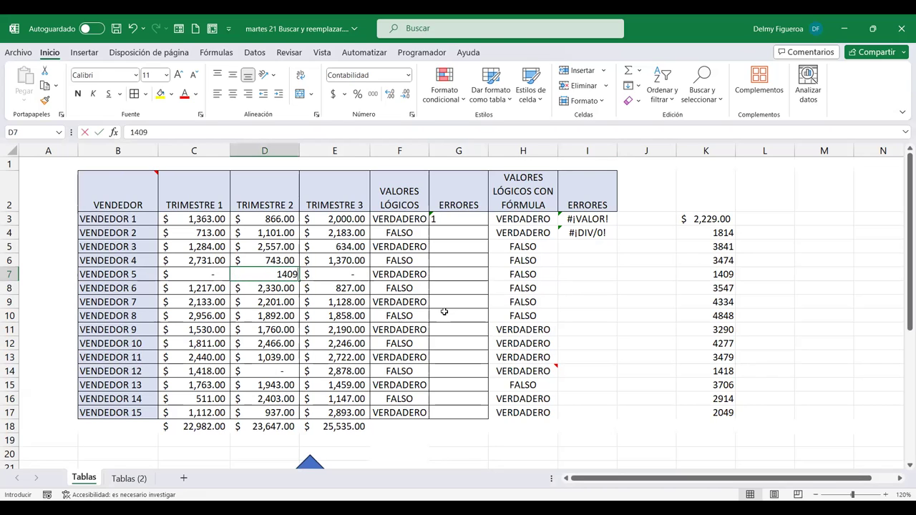
{"action": "key", "text": "Delete"}
{"action": "key", "text": "Down"}
{"action": "key", "text": "Down"}
{"action": "key", "text": "Down"}
{"action": "key", "text": "Down"}
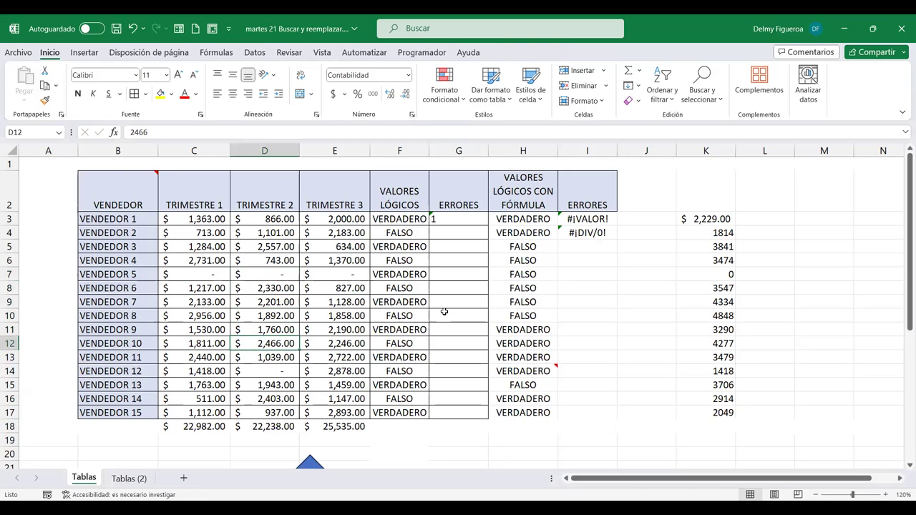
{"action": "type", "text": "1811"}
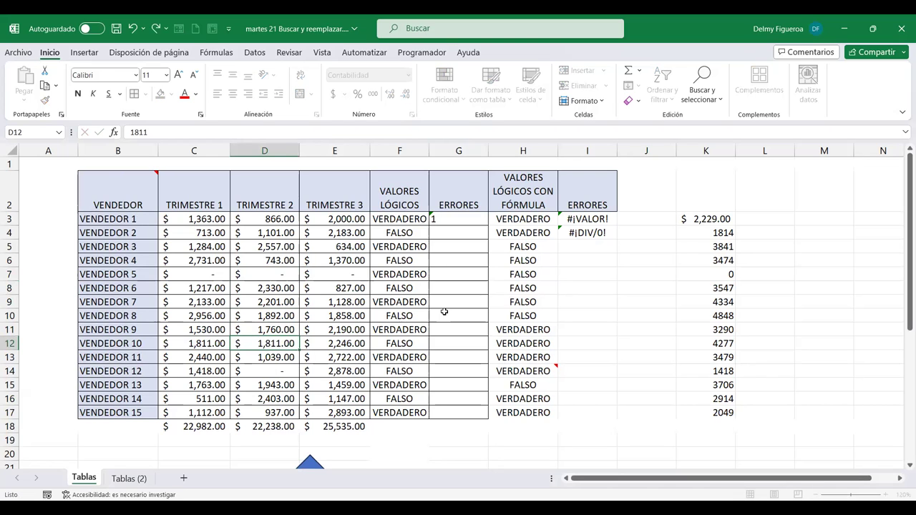
{"action": "key", "text": "Tab"}
{"action": "key", "text": "Left"}
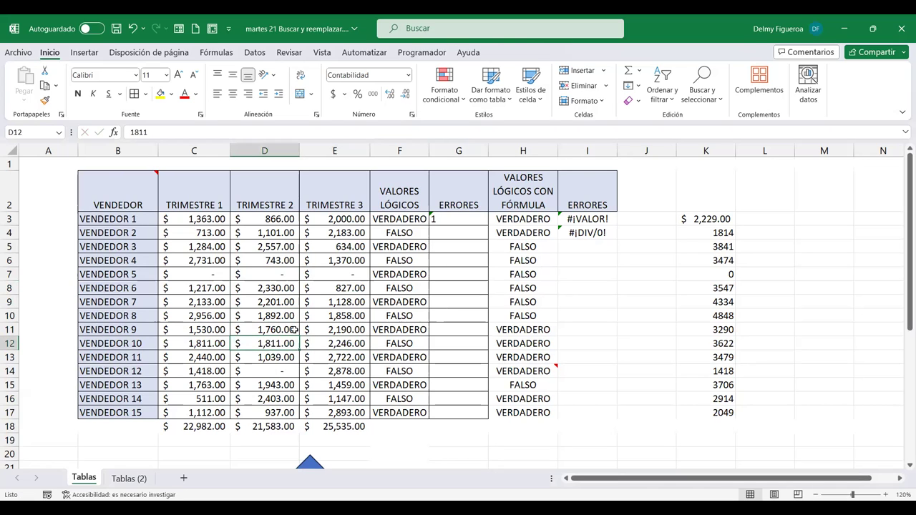
- Select the Diferencias entre filas cells within C3:D17 using Go To Special
{"action": "mouse_move", "coordinate": [210, 218]}
{"action": "left_mouse_down"}
{"action": "mouse_move", "coordinate": [284, 398]}
{"action": "mouse_move", "coordinate": [285, 425]}
{"action": "mouse_move", "coordinate": [287, 414]}
{"action": "left_mouse_up"}
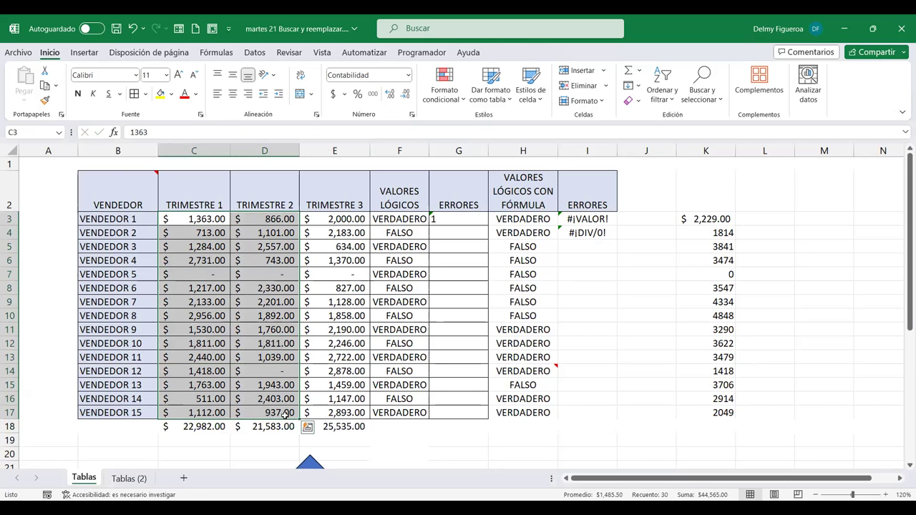
{"action": "key", "text": "F5"}
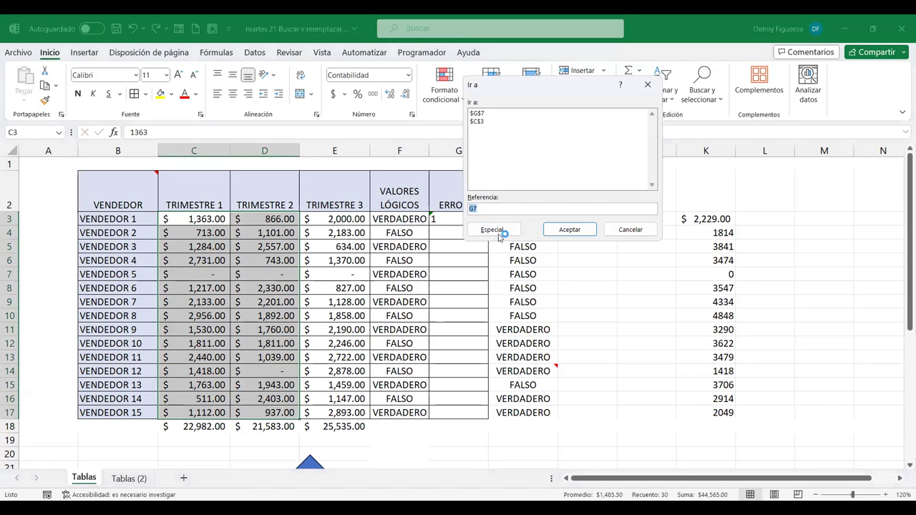
{"action": "left_click", "coordinate": [500, 230]}
{"action": "left_click", "coordinate": [572, 95]}
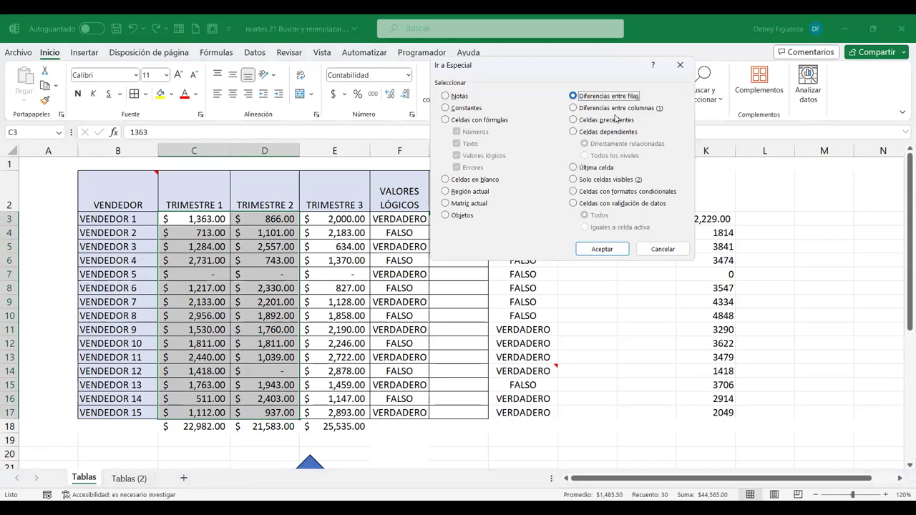
{"action": "left_click", "coordinate": [602, 249]}
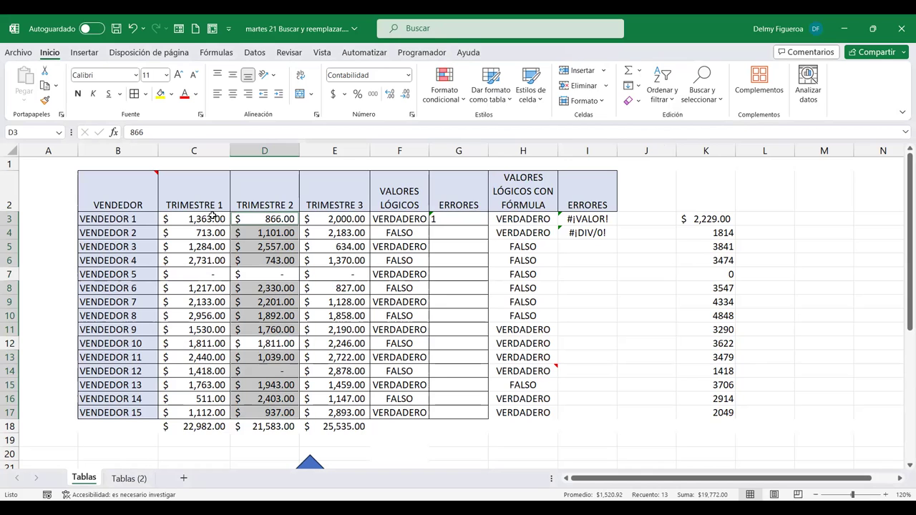
- Enter 866 and 2000 as Vendedor 2's Trimestre 2 and Trimestre 3 sales
{"action": "left_click_drag", "start_coordinate": [213, 218], "coordinate": [301, 220]}
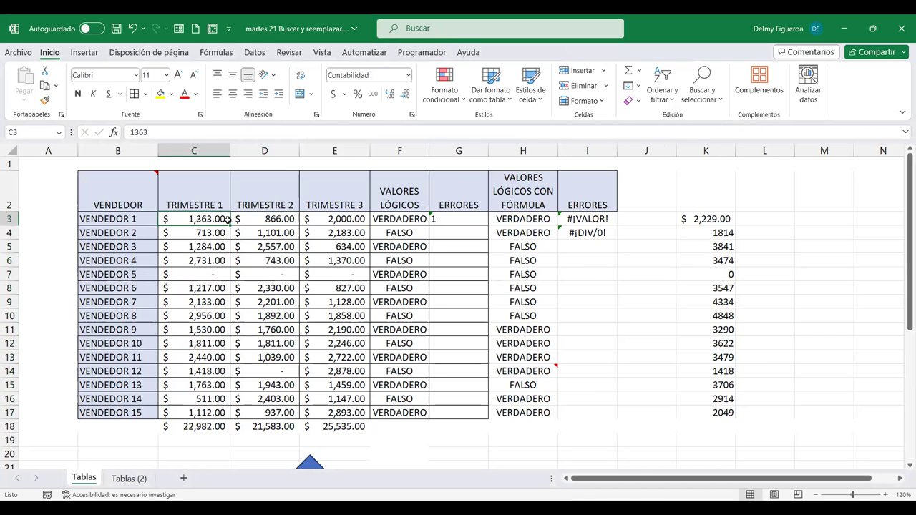
{"action": "left_click", "coordinate": [283, 230]}
{"action": "type", "text": "866"}
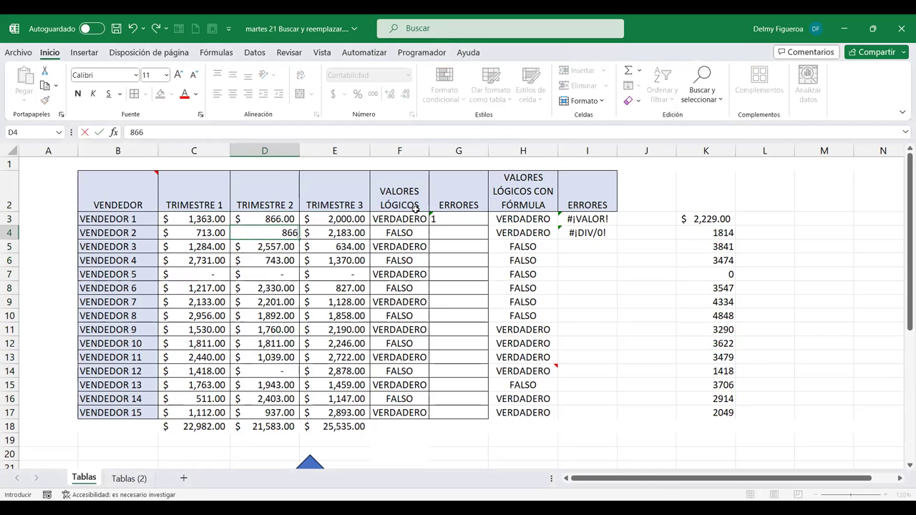
{"action": "key", "text": "Tab"}
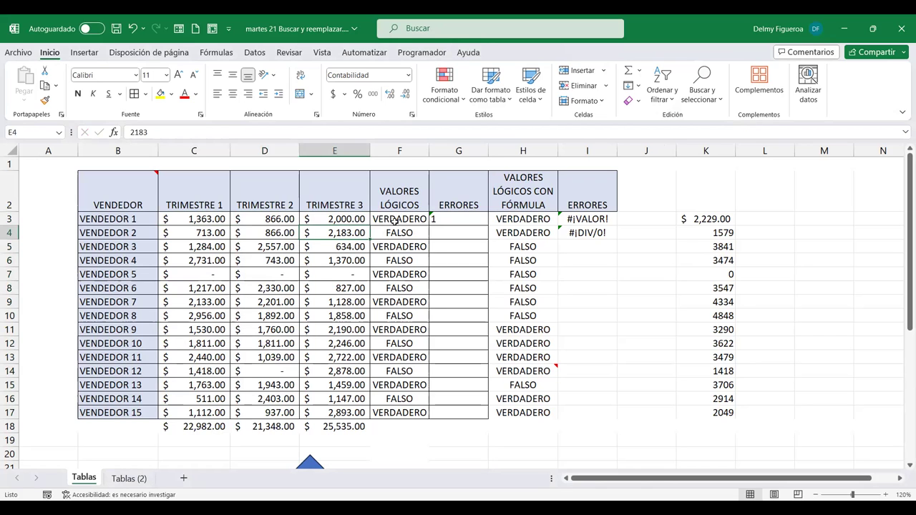
{"action": "type", "text": "2000"}
{"action": "key", "text": "Tab"}
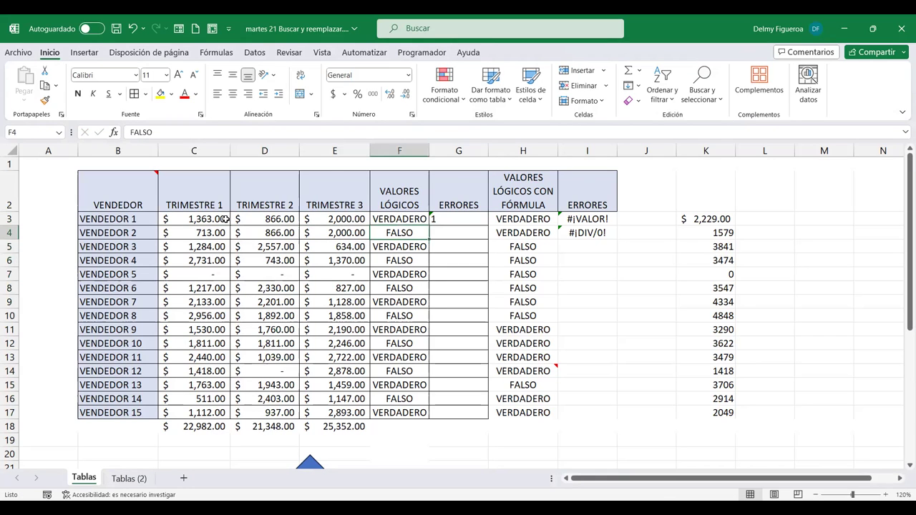
- Select C3:E4 and use Ir a Especial to highlight the Diferencias entre columnas cells
{"action": "left_click_drag", "start_coordinate": [224, 219], "coordinate": [336, 233]}
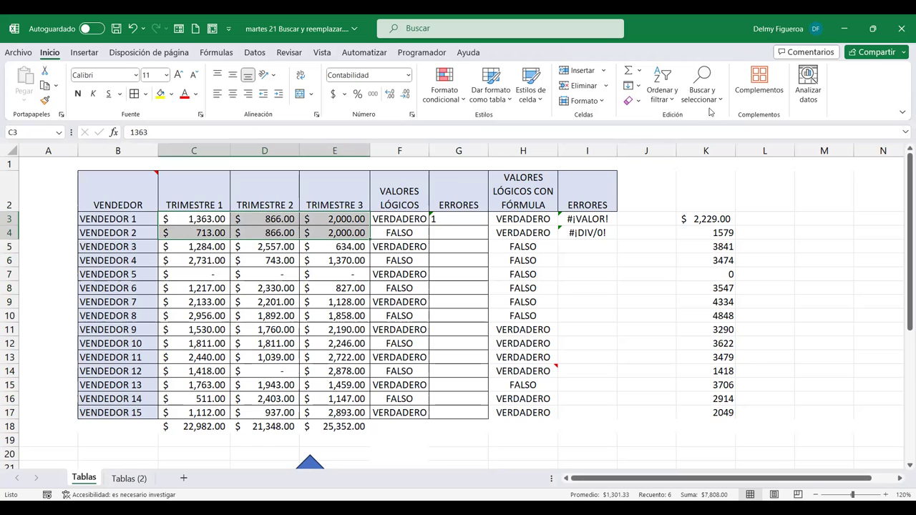
{"action": "left_click", "coordinate": [704, 96]}
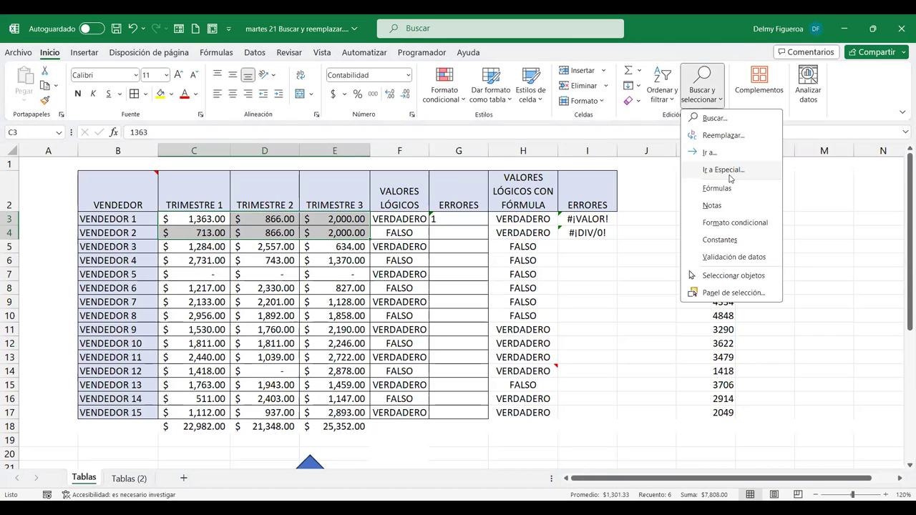
{"action": "left_click", "coordinate": [726, 169]}
{"action": "left_click", "coordinate": [612, 109]}
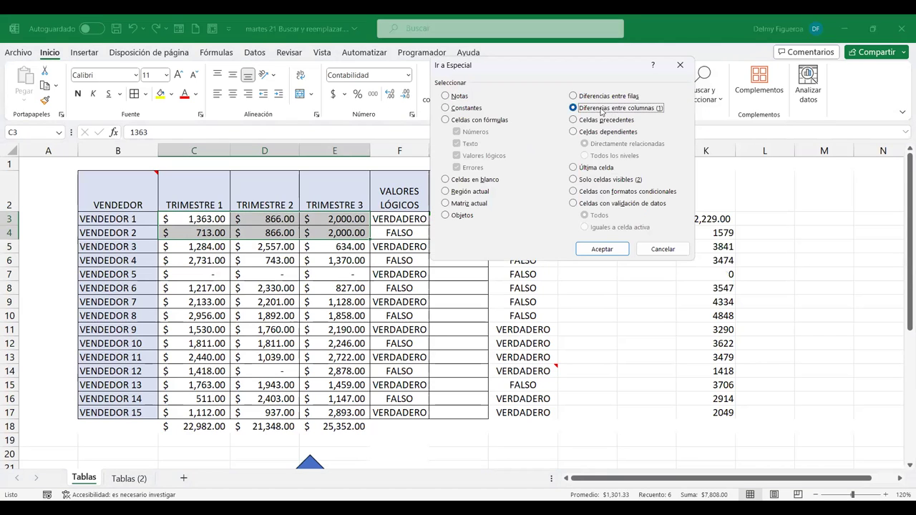
{"action": "left_click", "coordinate": [602, 249]}
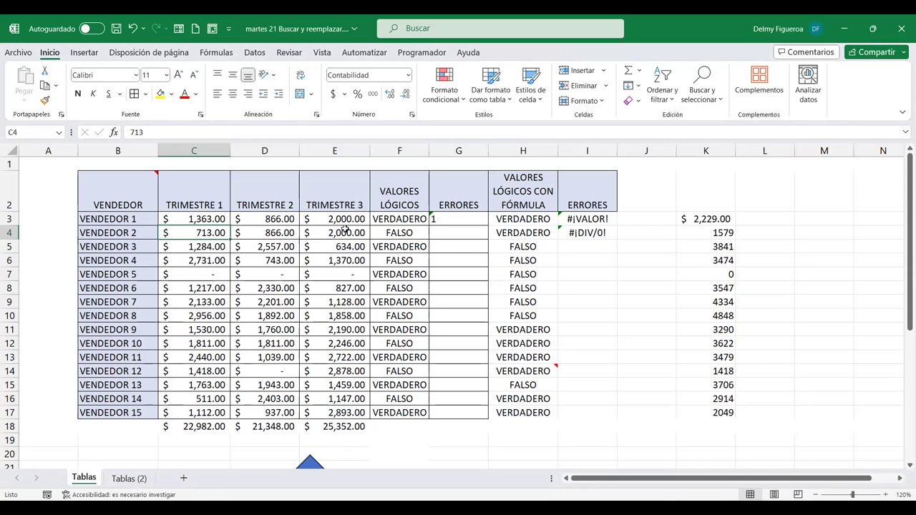
{"action": "left_click", "coordinate": [709, 97]}
{"action": "left_click", "coordinate": [724, 170]}
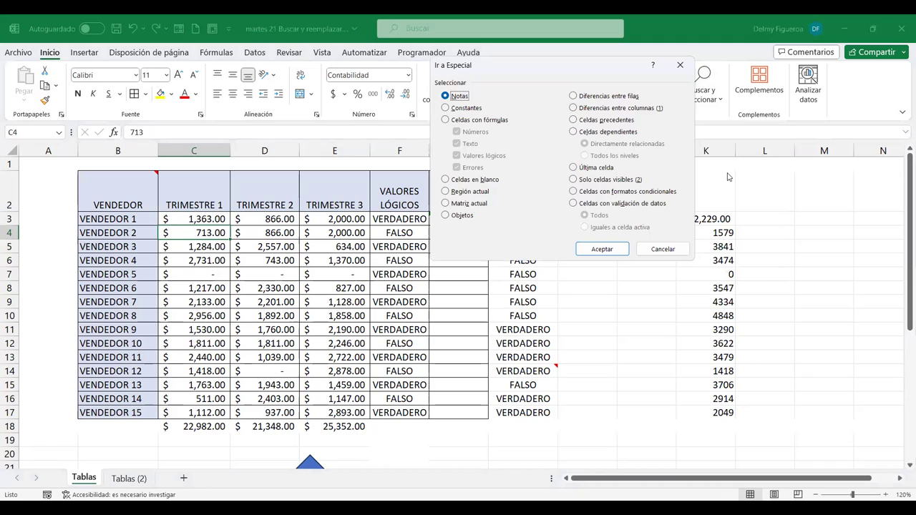
{"action": "left_click", "coordinate": [605, 120]}
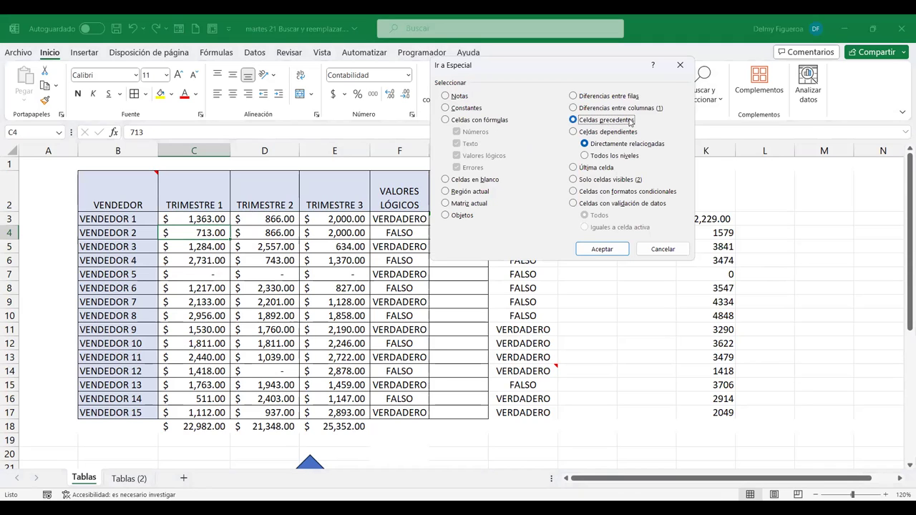
{"action": "left_click", "coordinate": [601, 251]}
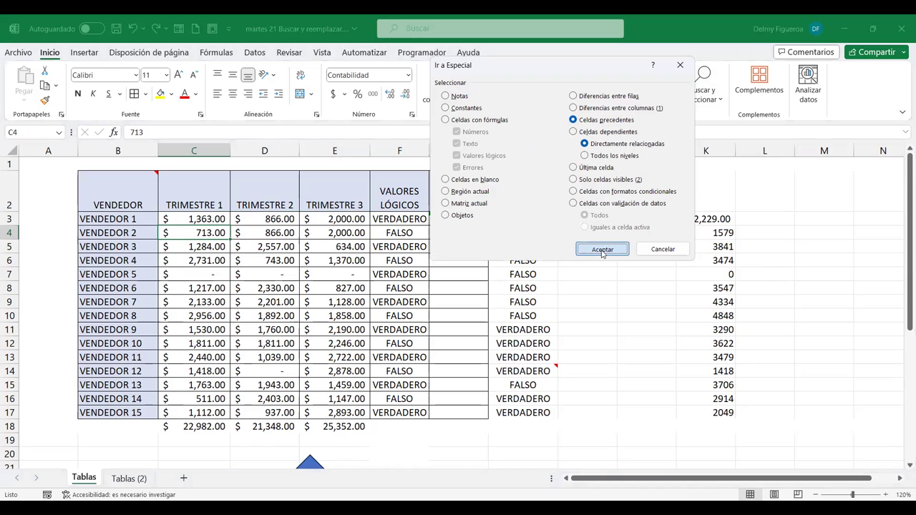
{"action": "left_click", "coordinate": [465, 296]}
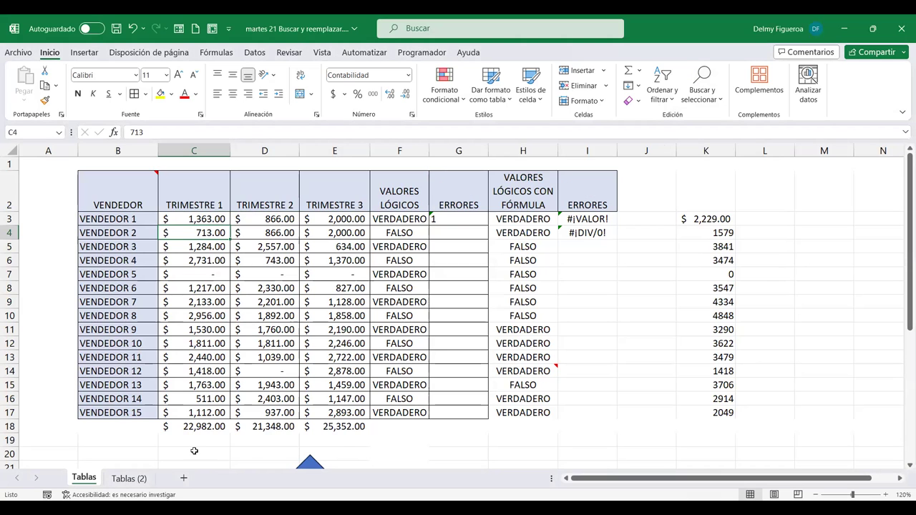
{"action": "left_click", "coordinate": [202, 426]}
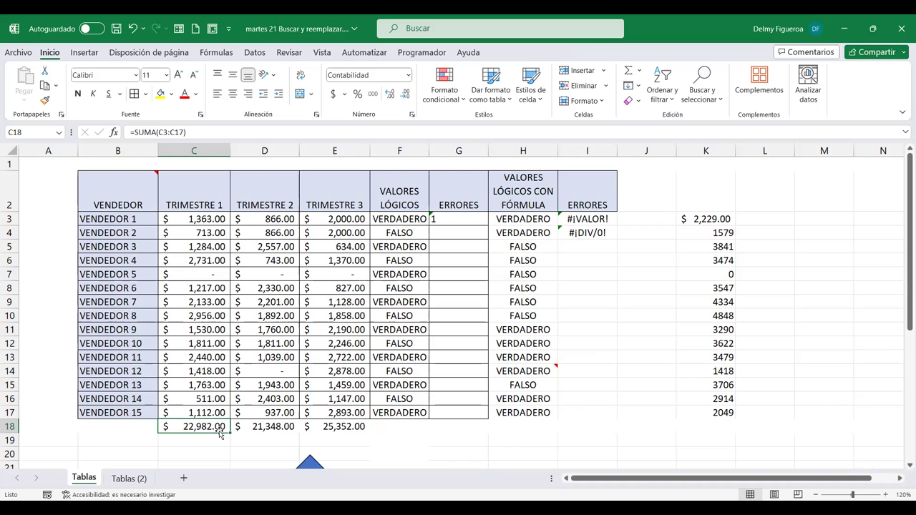
{"action": "left_click", "coordinate": [697, 92]}
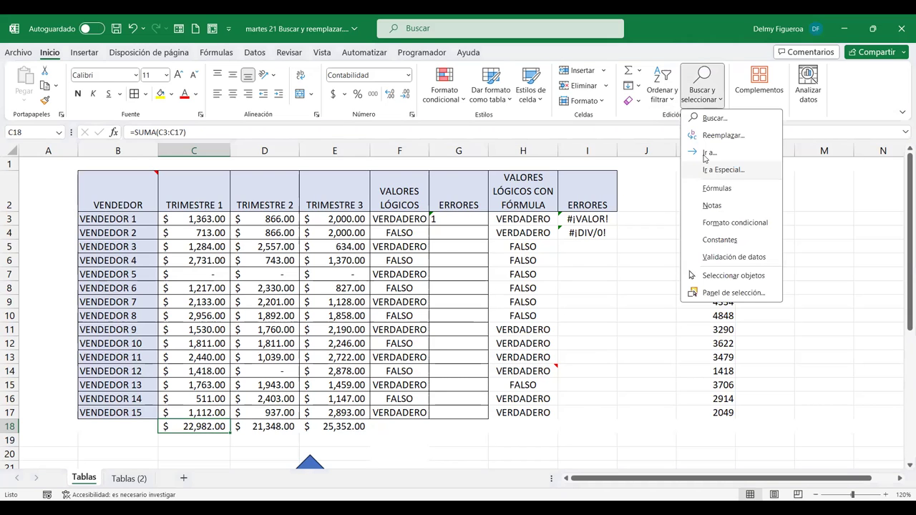
{"action": "left_click", "coordinate": [723, 170]}
{"action": "left_click", "coordinate": [608, 119]}
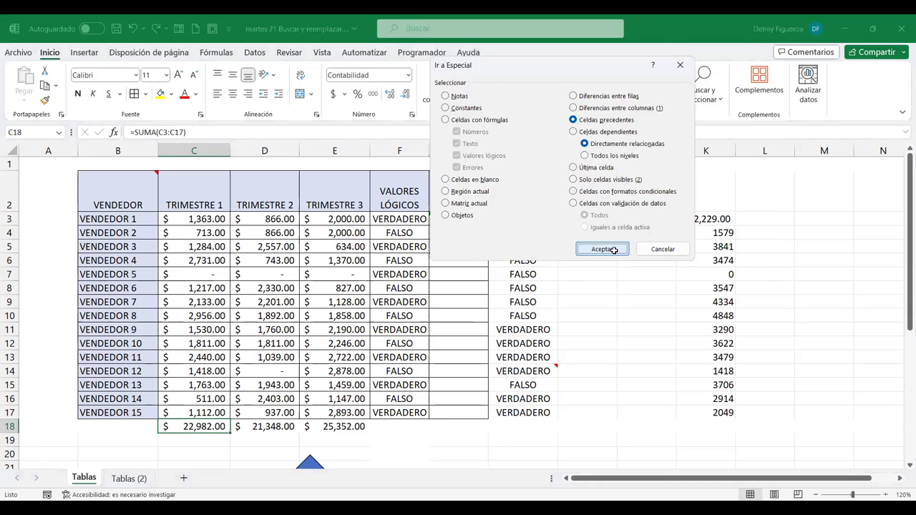
{"action": "left_click", "coordinate": [613, 252]}
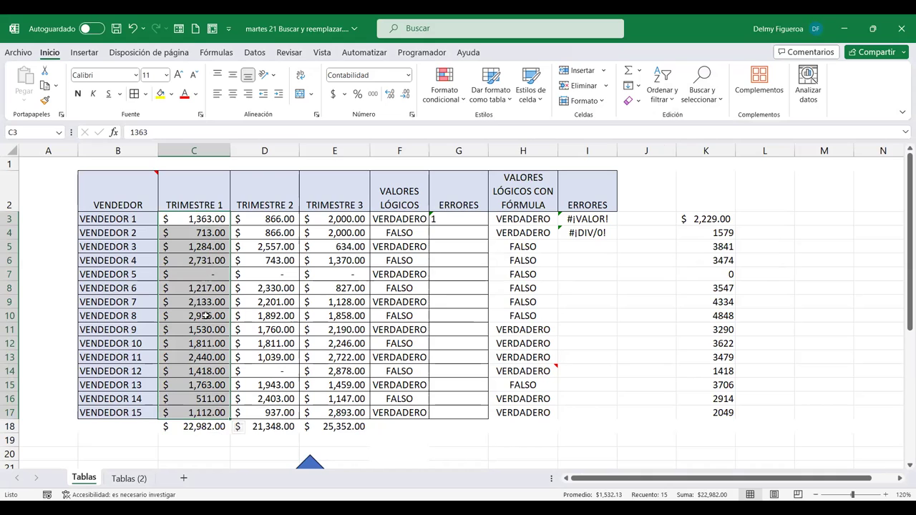
{"action": "left_click", "coordinate": [205, 426]}
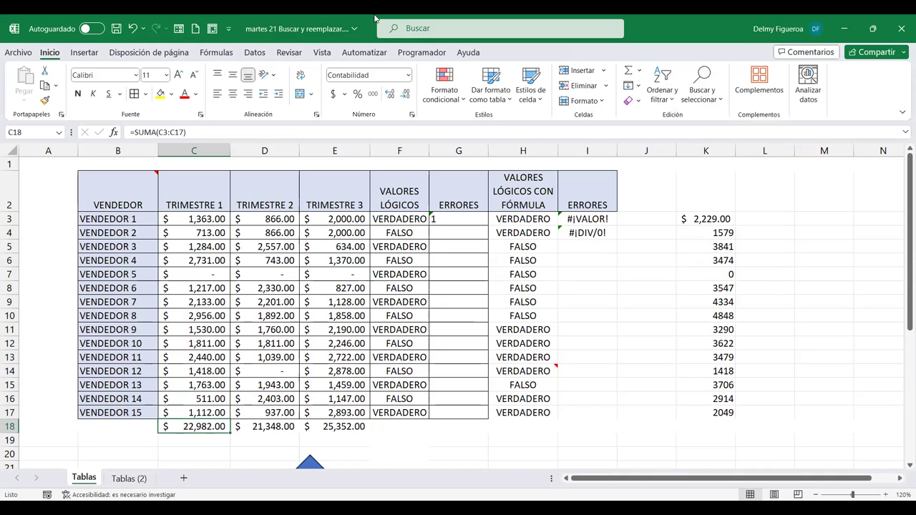
- Trace precedents of the C18 Trimestre 1 total, clear the arrows, and confirm E18 has no dependents
{"action": "left_click", "coordinate": [220, 54]}
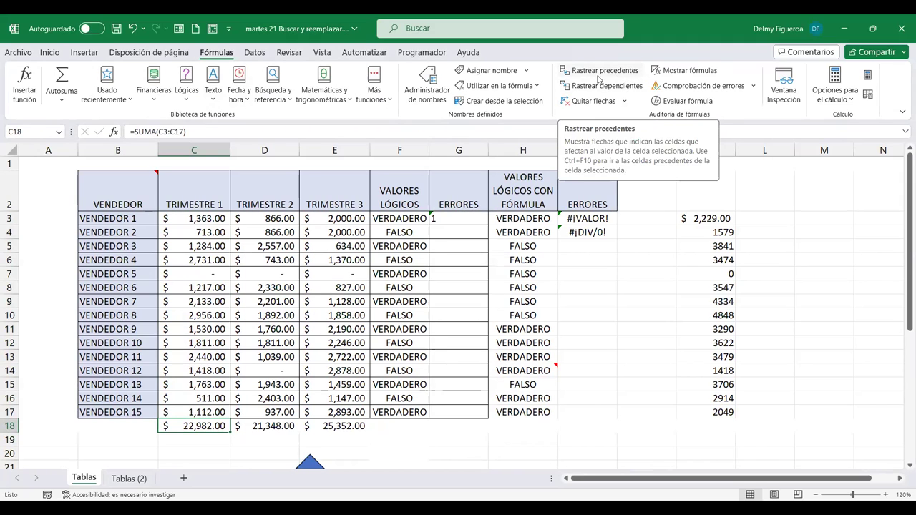
{"action": "left_click", "coordinate": [611, 75]}
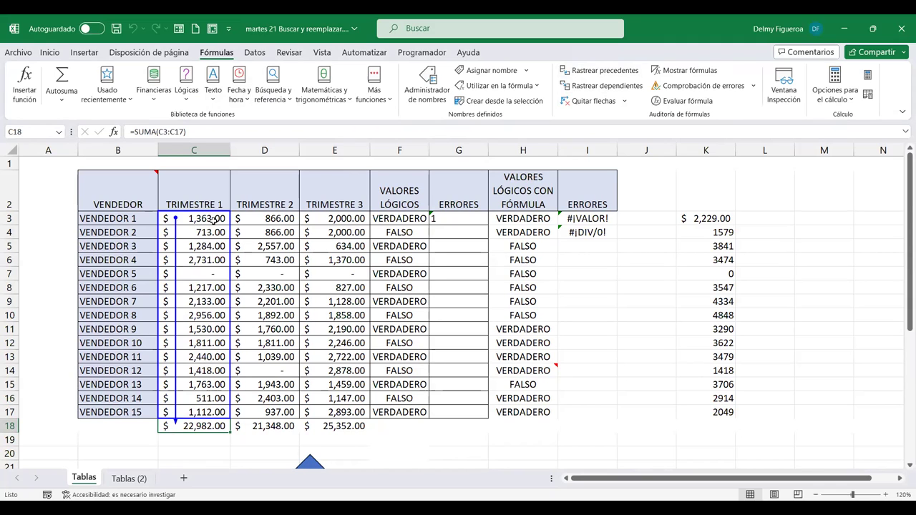
{"action": "key", "text": "Right"}
{"action": "key", "text": "Right"}
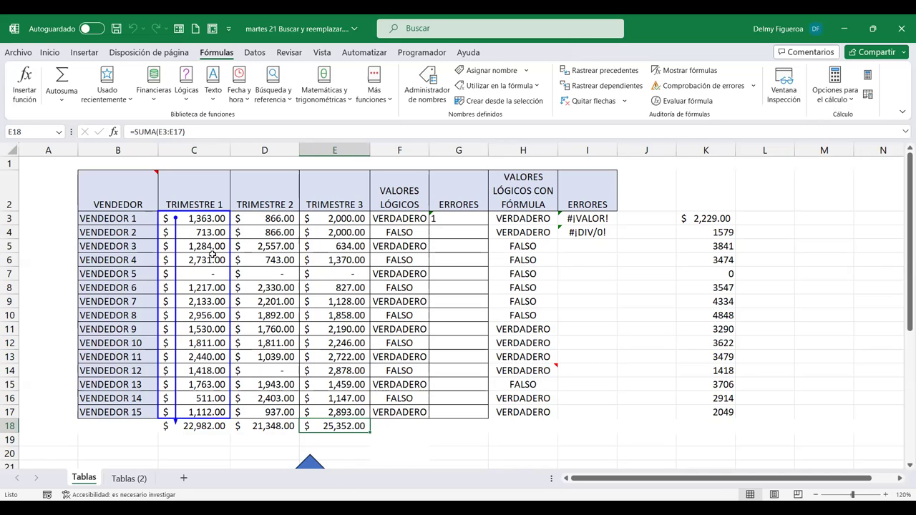
{"action": "left_click", "coordinate": [592, 102]}
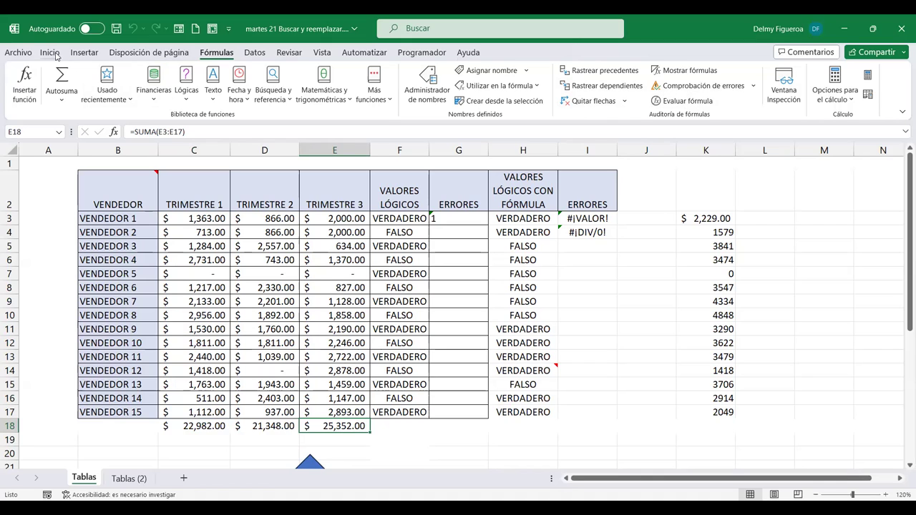
{"action": "left_click", "coordinate": [621, 87]}
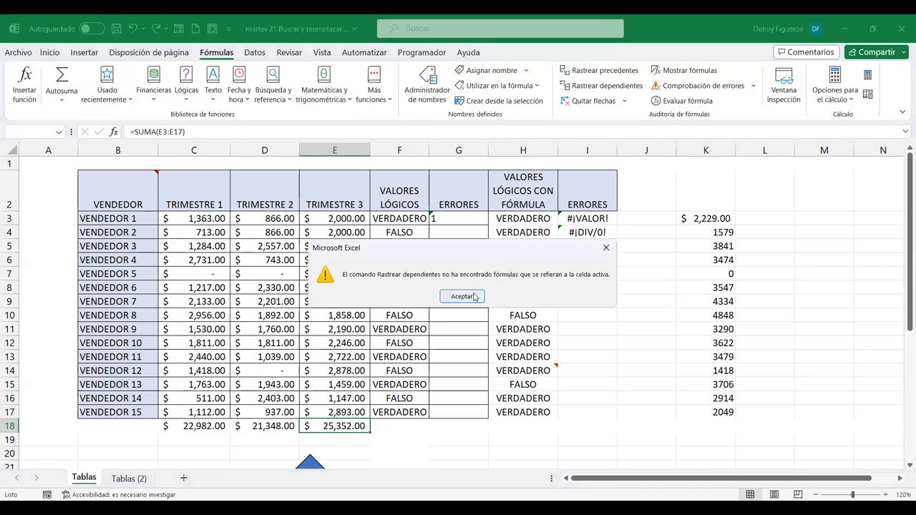
{"action": "left_click", "coordinate": [474, 296]}
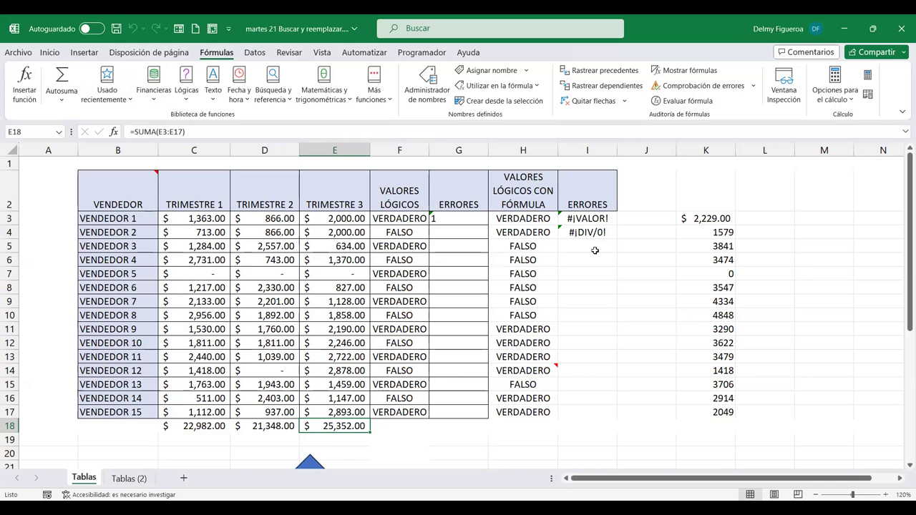
- Delete the blue arrow shape below the table and label B20 'Total anual'
{"action": "scroll", "coordinate": [591, 243], "scroll_direction": "down", "scroll_amount": 2}
{"action": "scroll", "coordinate": [532, 388], "scroll_direction": "up", "scroll_amount": 2}
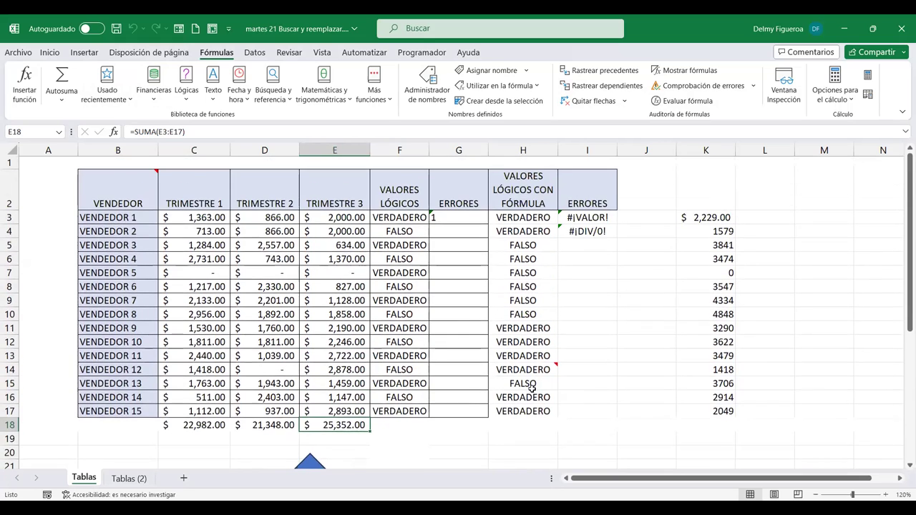
{"action": "scroll", "coordinate": [532, 388], "scroll_direction": "down", "scroll_amount": 2}
{"action": "scroll", "coordinate": [531, 389], "scroll_direction": "down", "scroll_amount": 1}
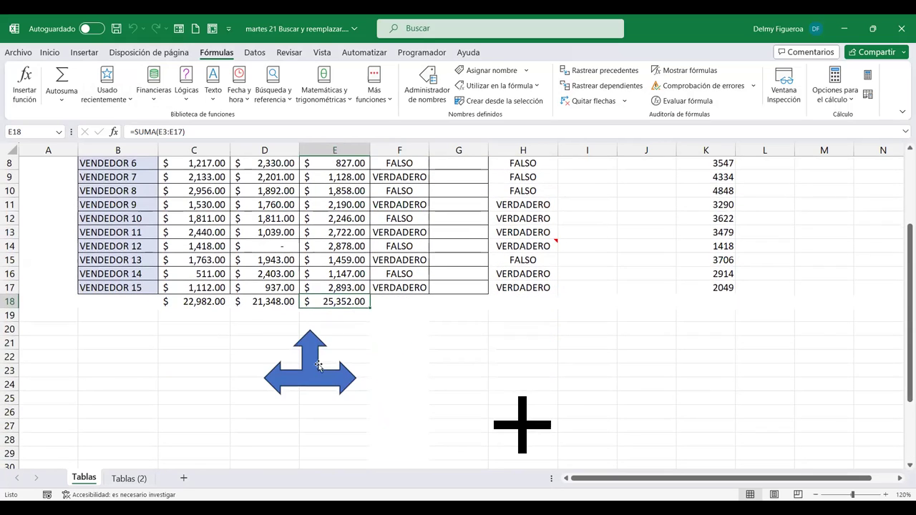
{"action": "left_click", "coordinate": [312, 348]}
{"action": "key", "text": "Delete"}
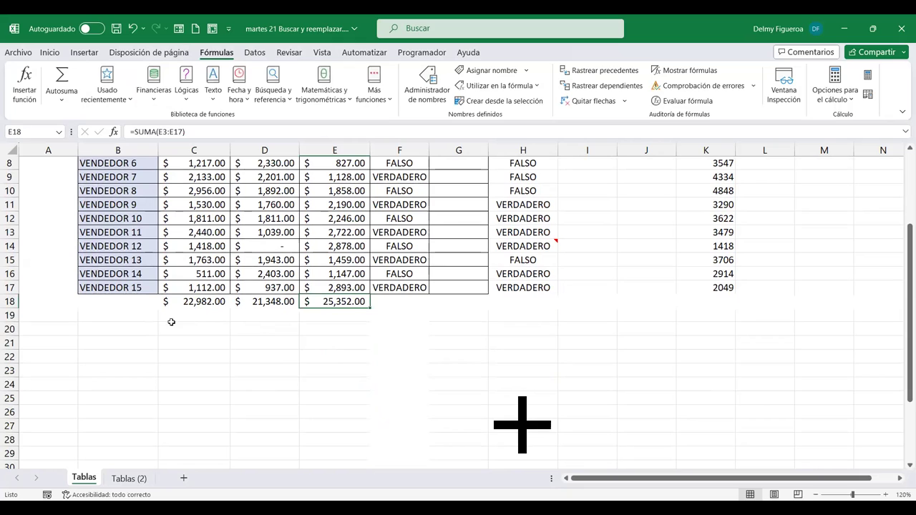
{"action": "left_click", "coordinate": [136, 328]}
{"action": "type", "text": "tO"}
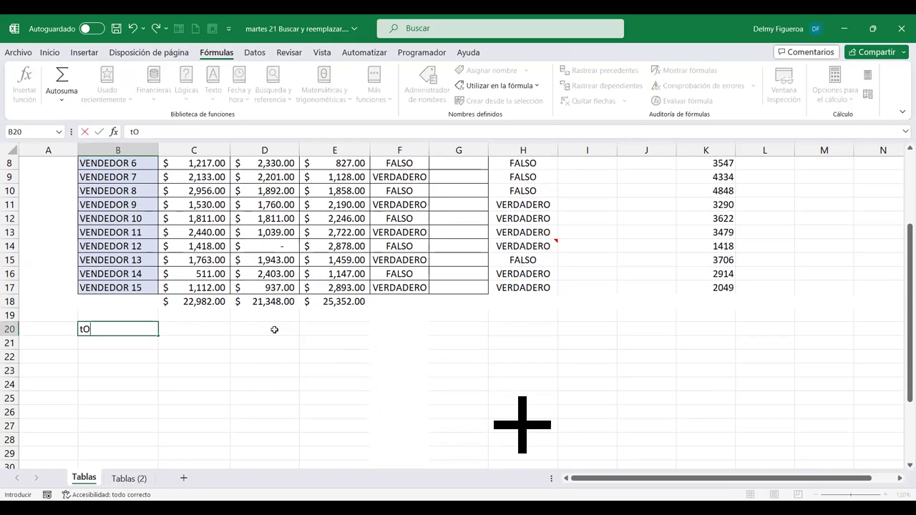
{"action": "type", "text": "AL anual"}
{"action": "key", "text": "Return"}
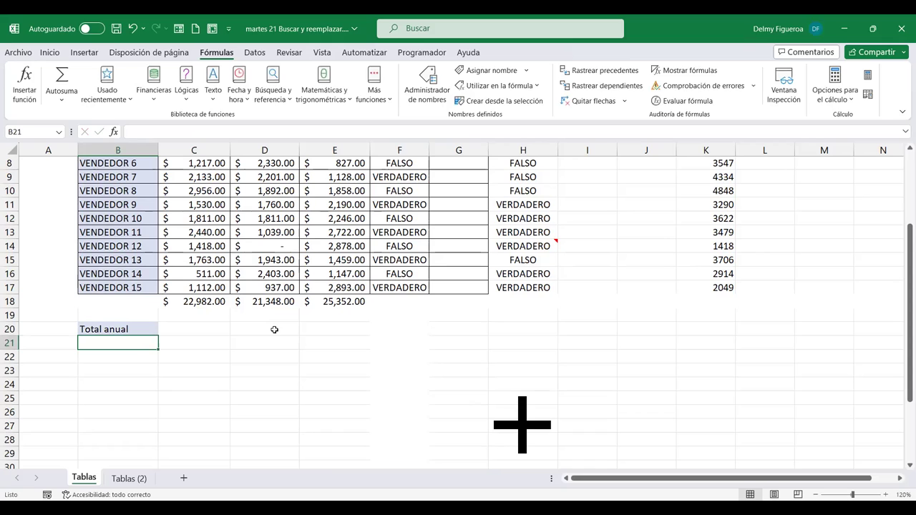
- Enter =SUMA(C18:E18) in C20 to total the three quarters, giving 69,682.00
{"action": "left_click", "coordinate": [218, 330]}
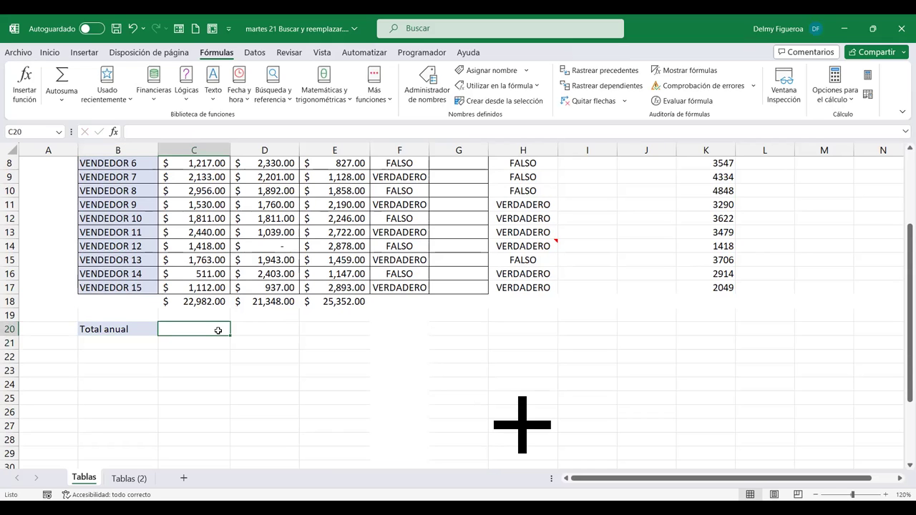
{"action": "type", "text": "="}
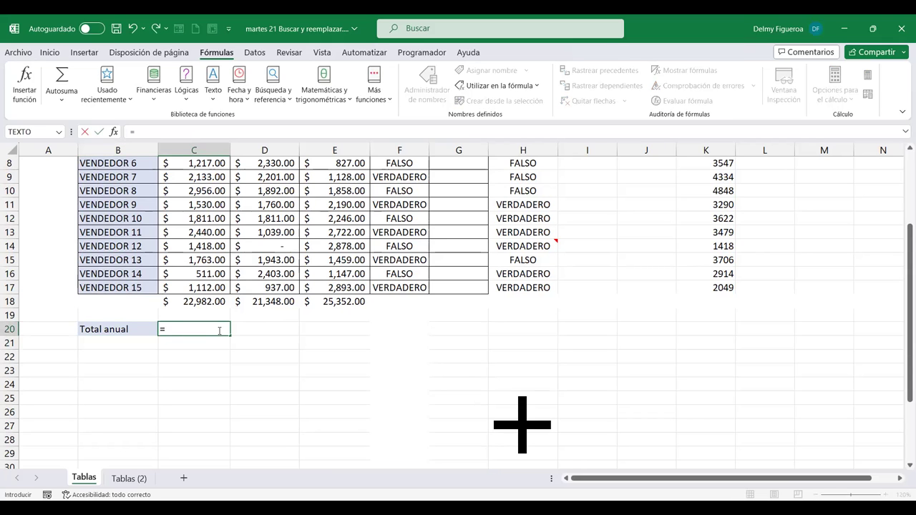
{"action": "type", "text": "suma"}
{"action": "double_click", "coordinate": [204, 343]}
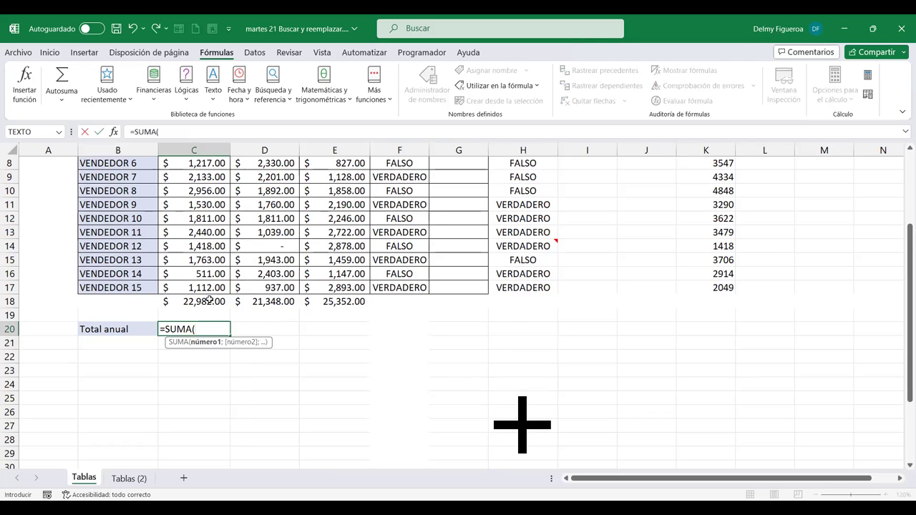
{"action": "left_click_drag", "start_coordinate": [208, 301], "coordinate": [303, 301]}
{"action": "left_click_drag", "start_coordinate": [427, 303], "coordinate": [500, 306]}
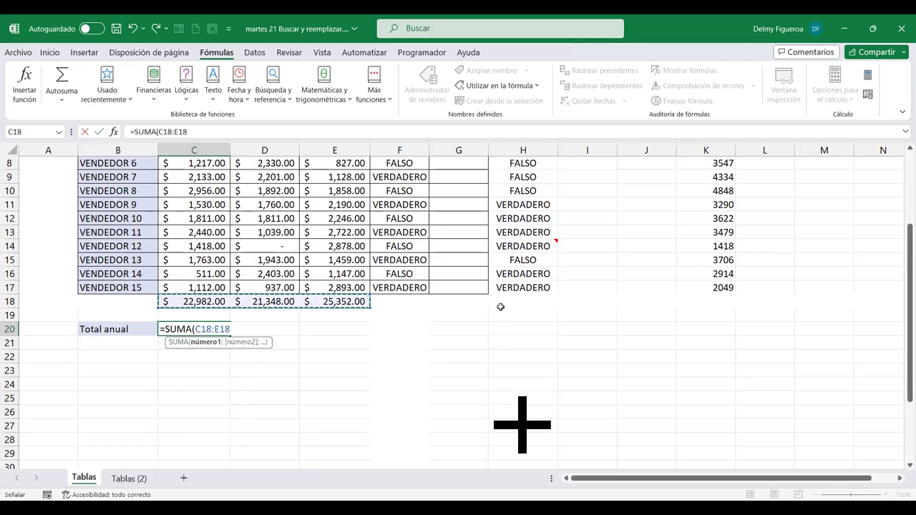
{"action": "key", "text": "Return"}
- Check the C18 total against C9:C17, then trace dependents of the C20 annual total
{"action": "left_click", "coordinate": [207, 303]}
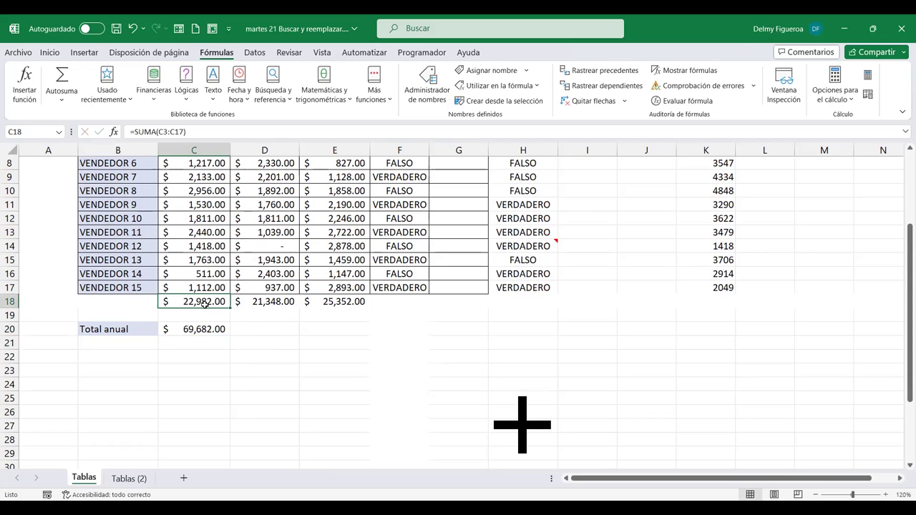
{"action": "left_click_drag", "start_coordinate": [211, 287], "coordinate": [222, 177]}
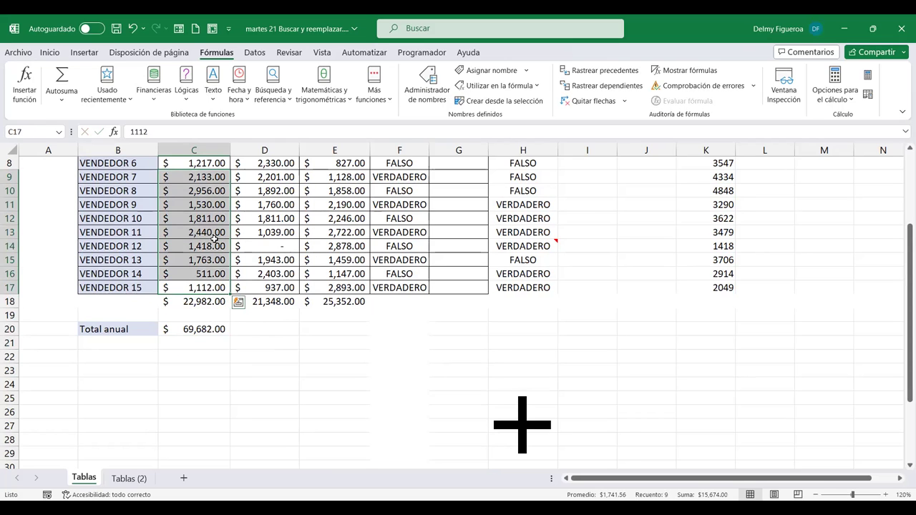
{"action": "left_click", "coordinate": [213, 301]}
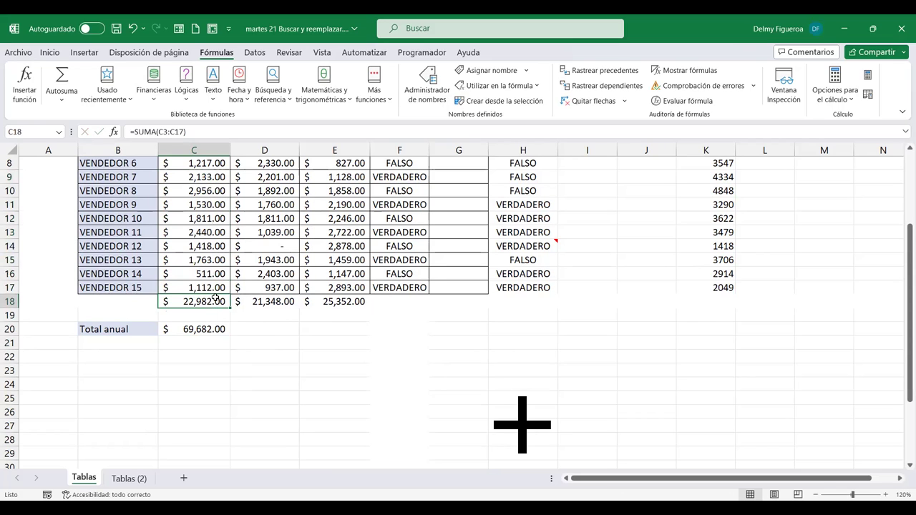
{"action": "left_click", "coordinate": [210, 326]}
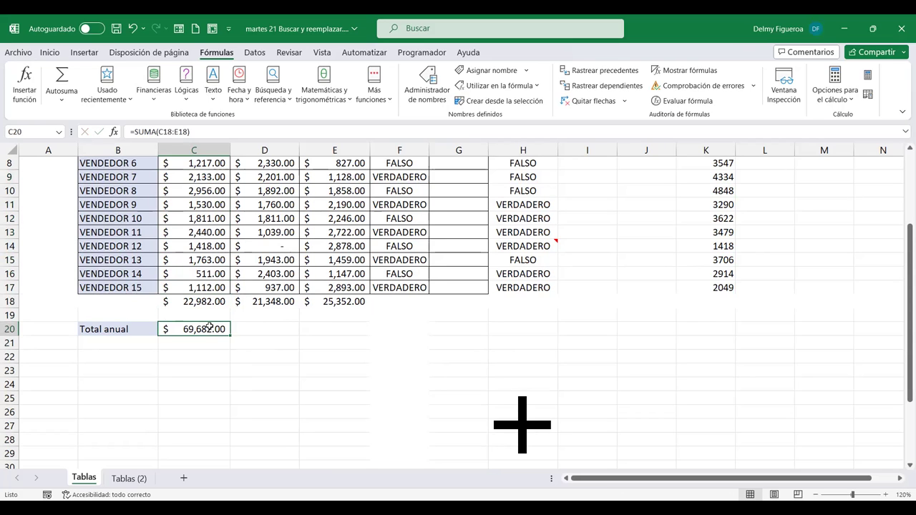
{"action": "left_click", "coordinate": [606, 86]}
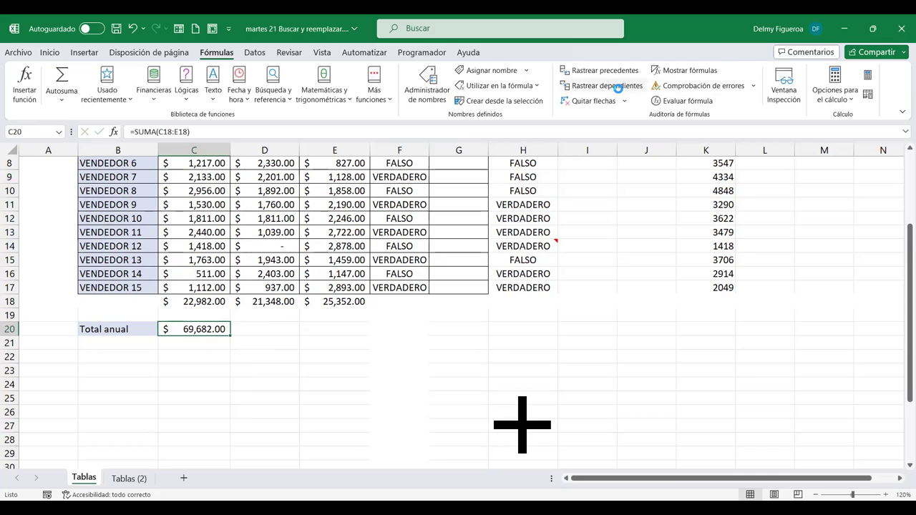
- Show the C18 total's dependent and precedent arrows toward Total anual, then remove all arrows
{"action": "key", "text": "Return"}
{"action": "left_click", "coordinate": [228, 301]}
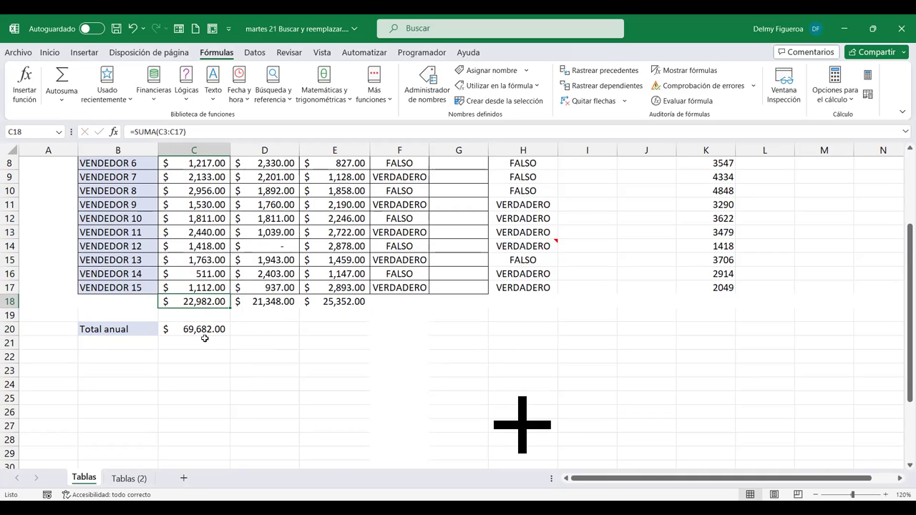
{"action": "left_click", "coordinate": [608, 86]}
{"action": "left_click", "coordinate": [612, 70]}
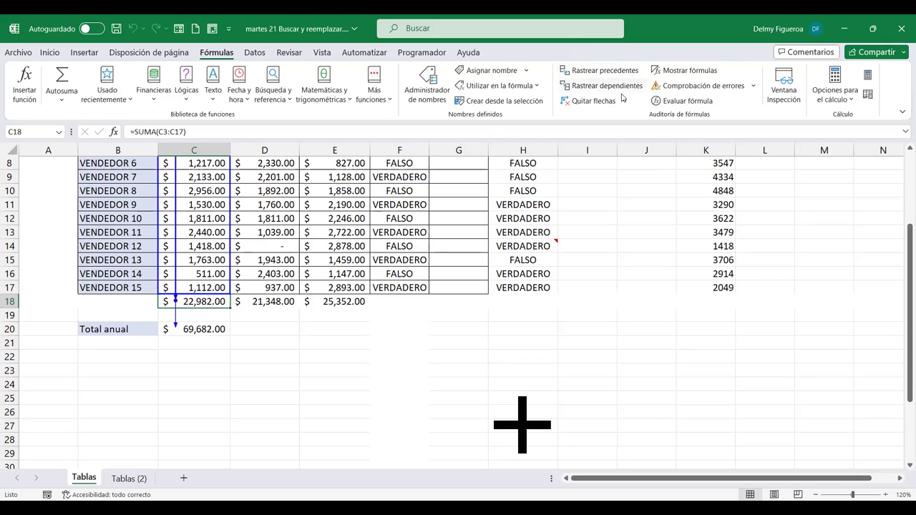
{"action": "left_click_drag", "start_coordinate": [909, 280], "coordinate": [909, 233]}
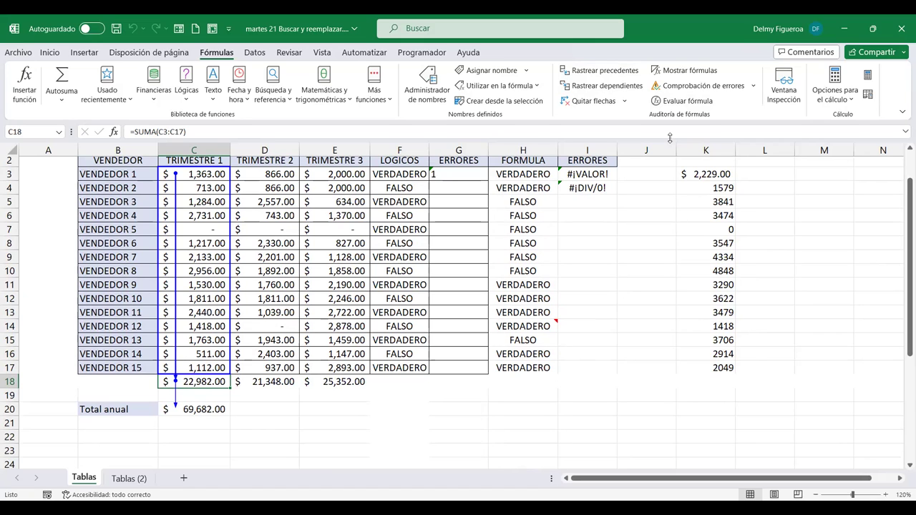
{"action": "left_click", "coordinate": [601, 101]}
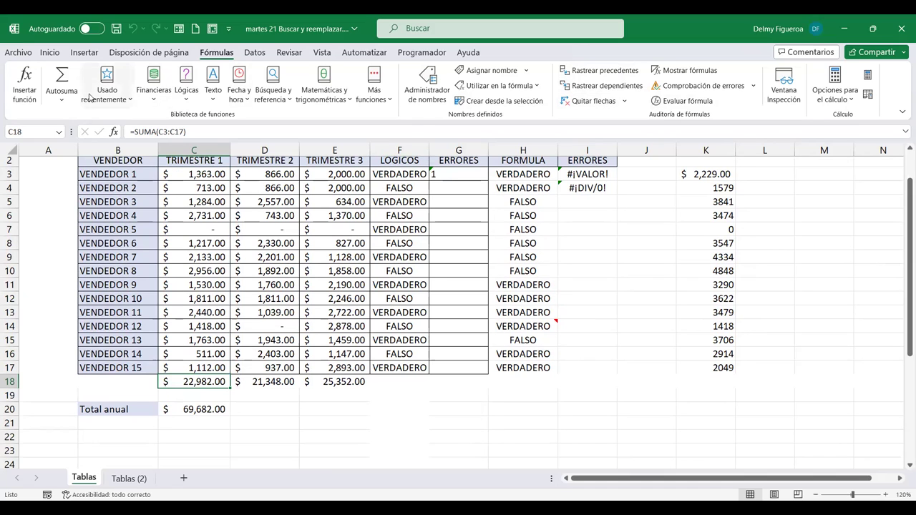
- Select the cells dependent on the Trimestre 1 total with Ir a Especial > Celdas dependientes
{"action": "left_click", "coordinate": [49, 53]}
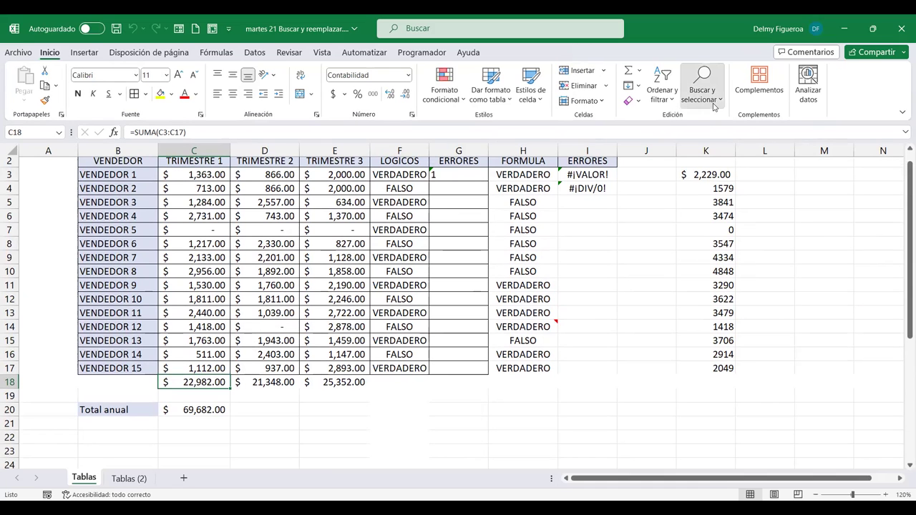
{"action": "left_click", "coordinate": [713, 100]}
{"action": "left_click", "coordinate": [731, 179]}
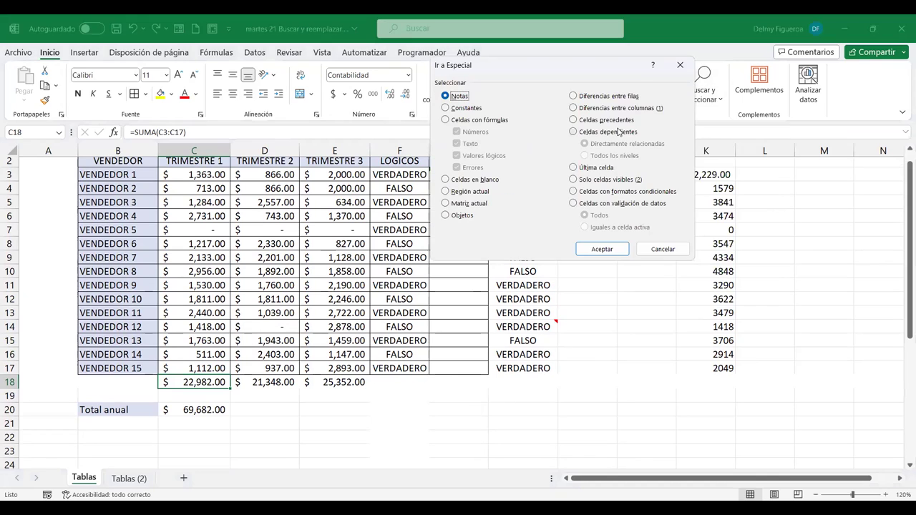
{"action": "left_click", "coordinate": [619, 135]}
{"action": "left_click", "coordinate": [616, 254]}
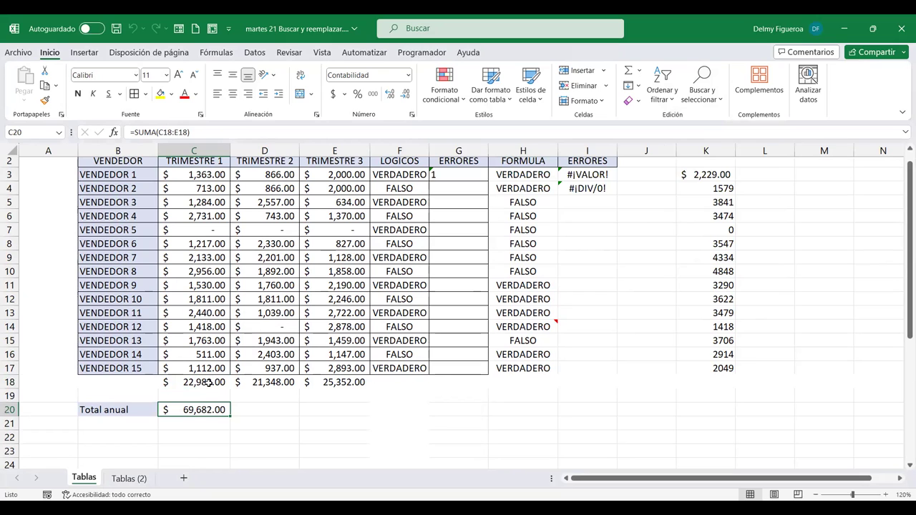
- Jump to the last used cell, K37, with Ir a > Especial > Última celda
{"action": "key", "text": "F5"}
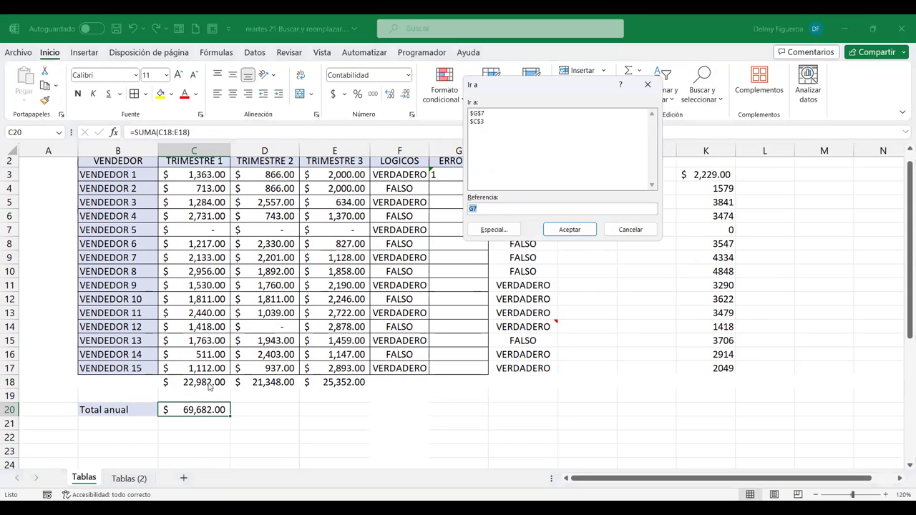
{"action": "left_click", "coordinate": [506, 229]}
{"action": "left_click", "coordinate": [608, 170]}
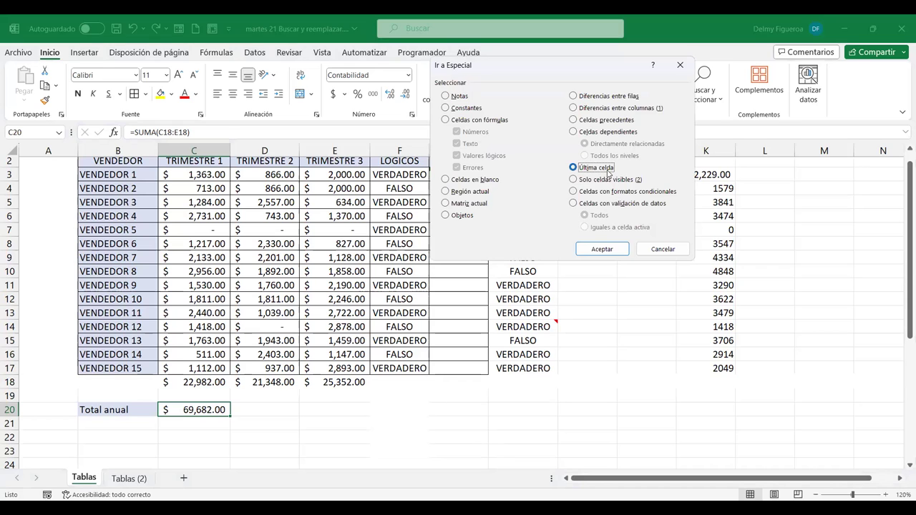
{"action": "left_click", "coordinate": [612, 248]}
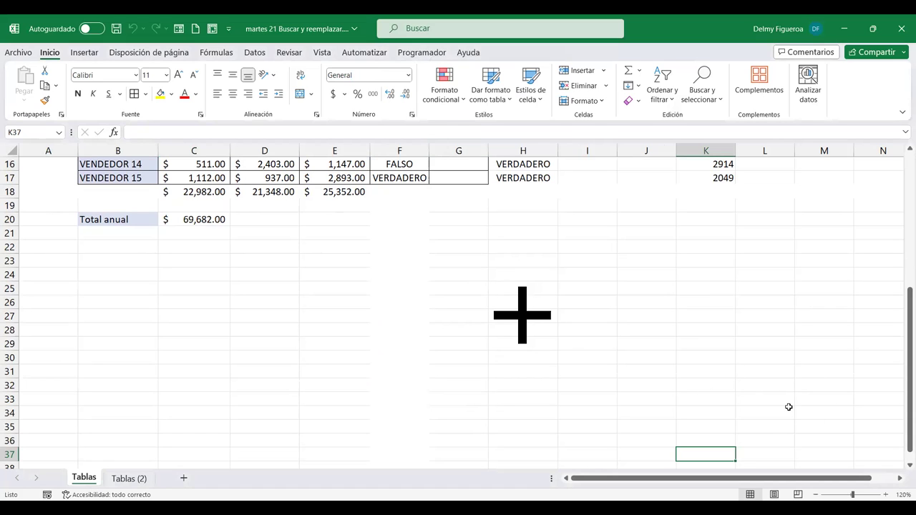
- Apply Ir a Especial with Solo celdas visibles and scroll back to the sales table
{"action": "scroll", "coordinate": [788, 407], "scroll_direction": "down", "scroll_amount": 1}
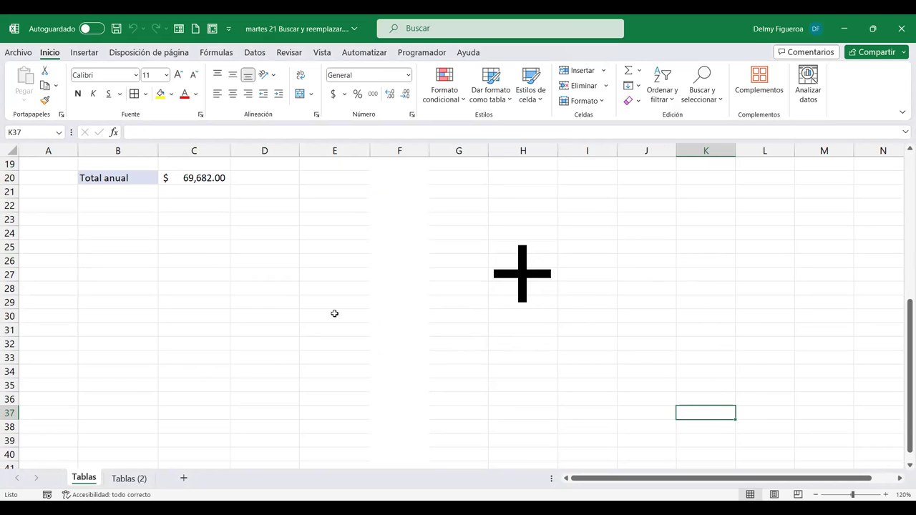
{"action": "left_click", "coordinate": [699, 101]}
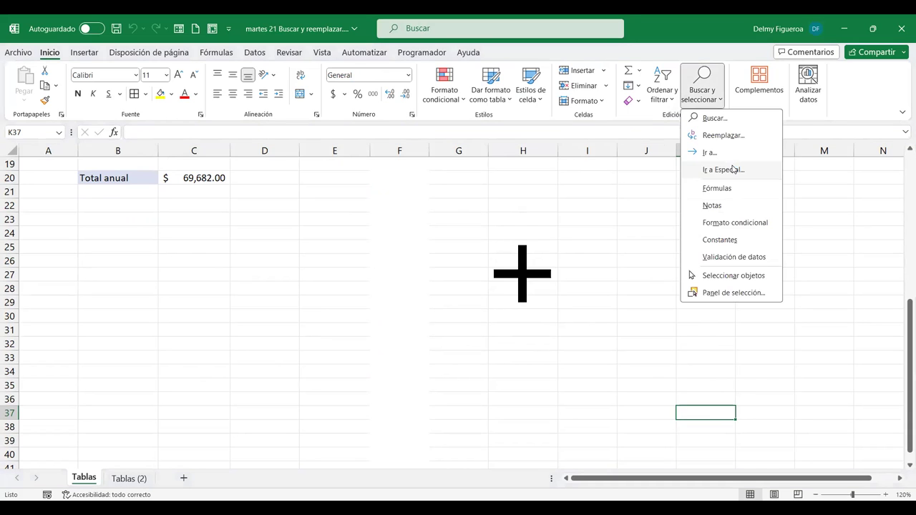
{"action": "left_click", "coordinate": [723, 169]}
{"action": "left_click", "coordinate": [608, 181]}
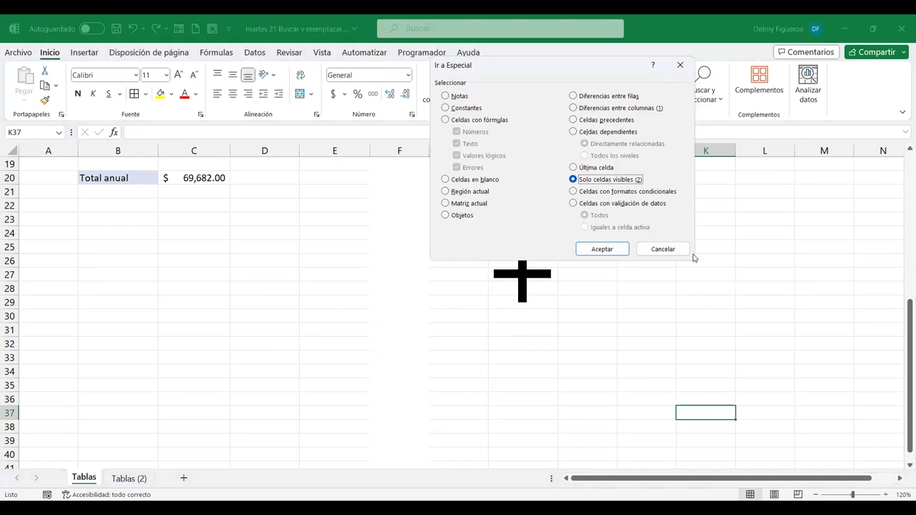
{"action": "left_click", "coordinate": [659, 249]}
{"action": "left_click", "coordinate": [646, 358]}
{"action": "scroll", "coordinate": [256, 264], "scroll_direction": "up", "scroll_amount": 5}
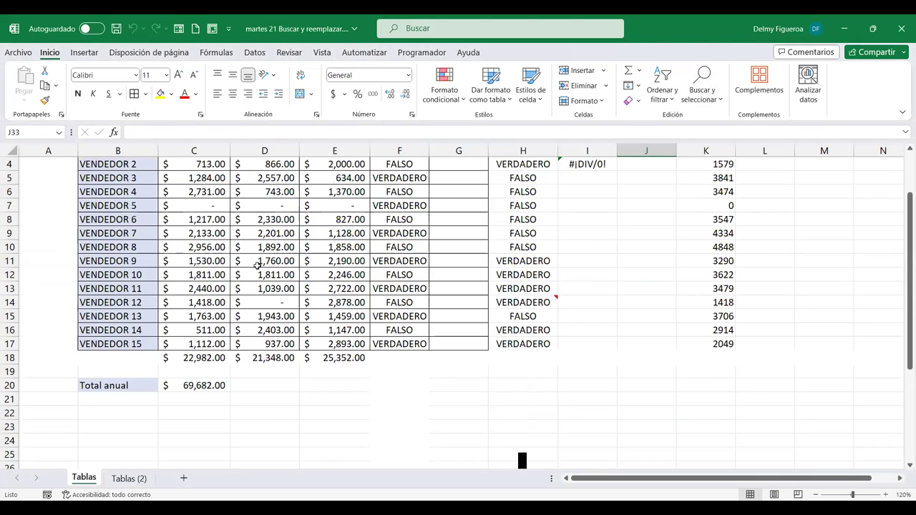
{"action": "scroll", "coordinate": [84, 243], "scroll_direction": "up", "scroll_amount": 1}
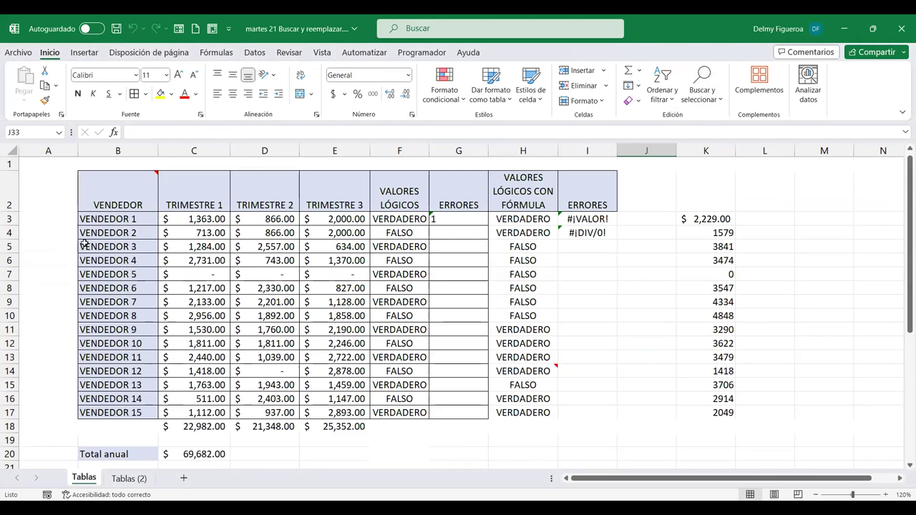
- Add filters from B2 with Ctrl+Shift+L and keep only VENDEDOR 1, 10, 11 and 12
{"action": "left_click", "coordinate": [141, 203]}
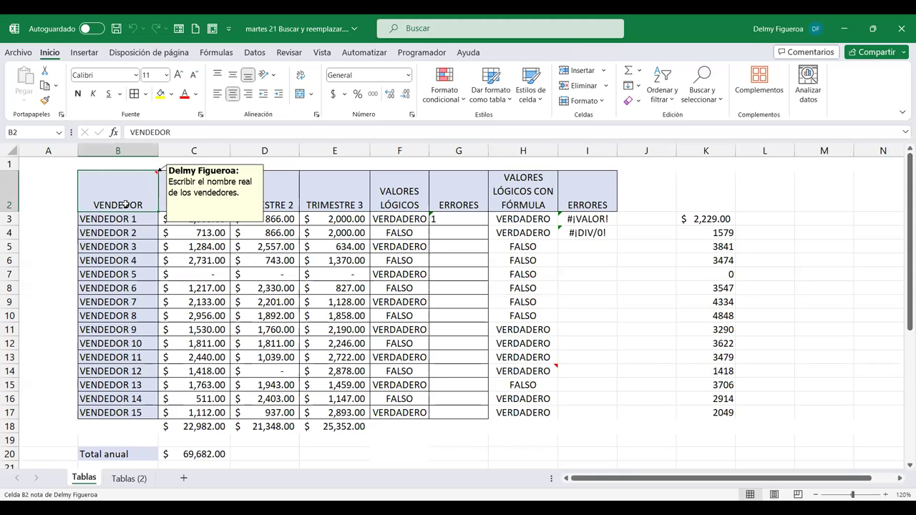
{"action": "key", "text": "ctrl+shift+l"}
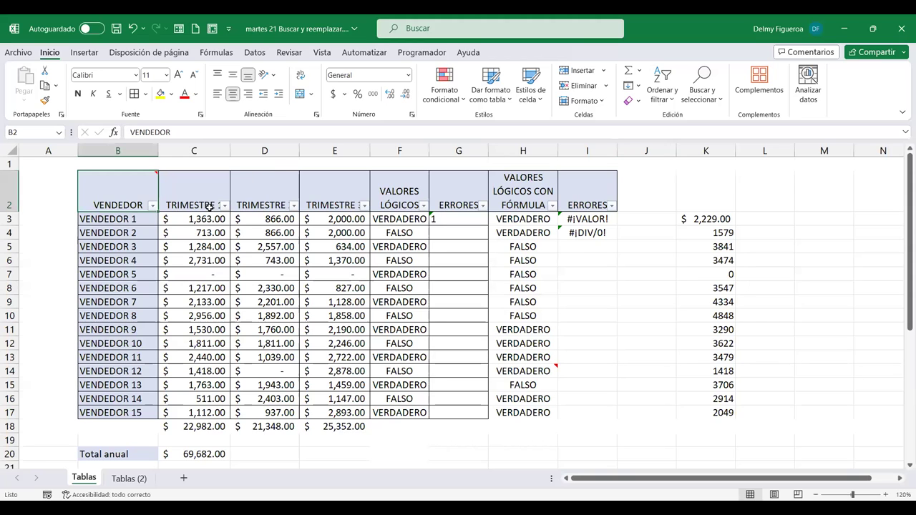
{"action": "left_click", "coordinate": [151, 205]}
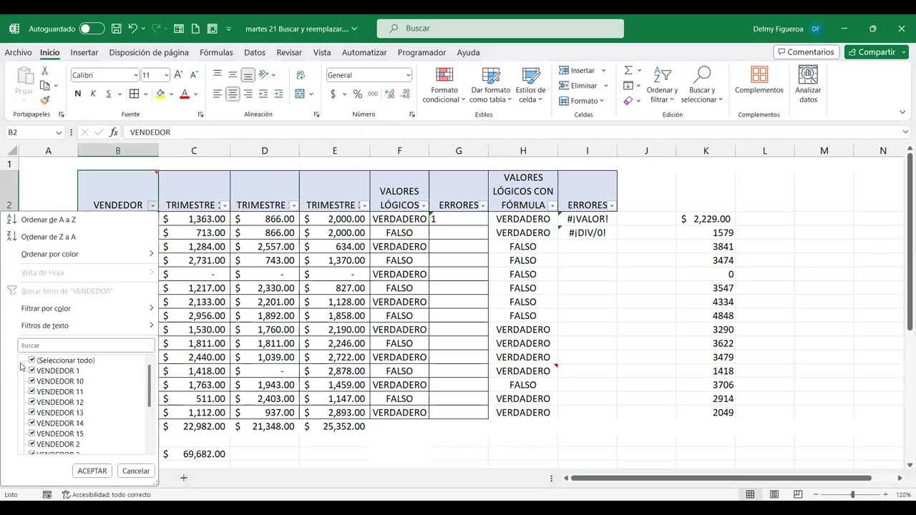
{"action": "left_click", "coordinate": [32, 360]}
{"action": "left_click", "coordinate": [31, 370]}
{"action": "left_click", "coordinate": [31, 382]}
{"action": "left_click", "coordinate": [31, 392]}
{"action": "left_click", "coordinate": [31, 402]}
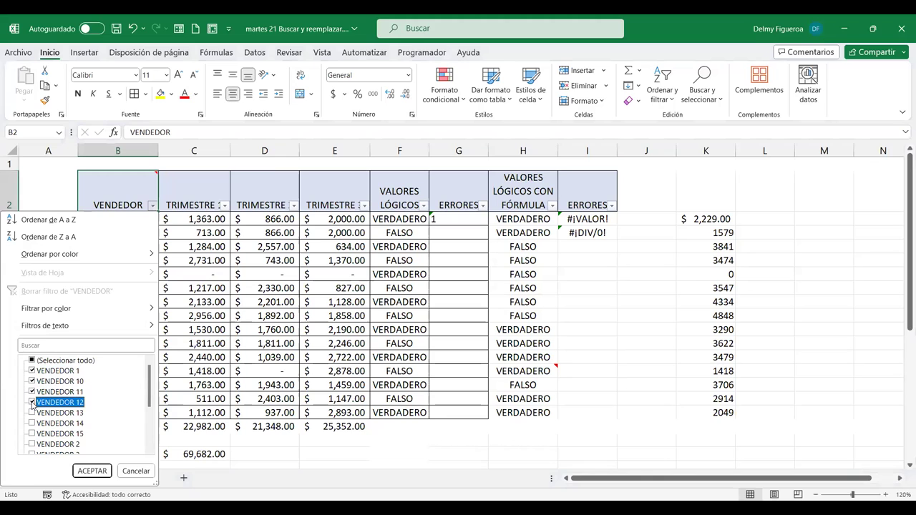
{"action": "left_click", "coordinate": [93, 470]}
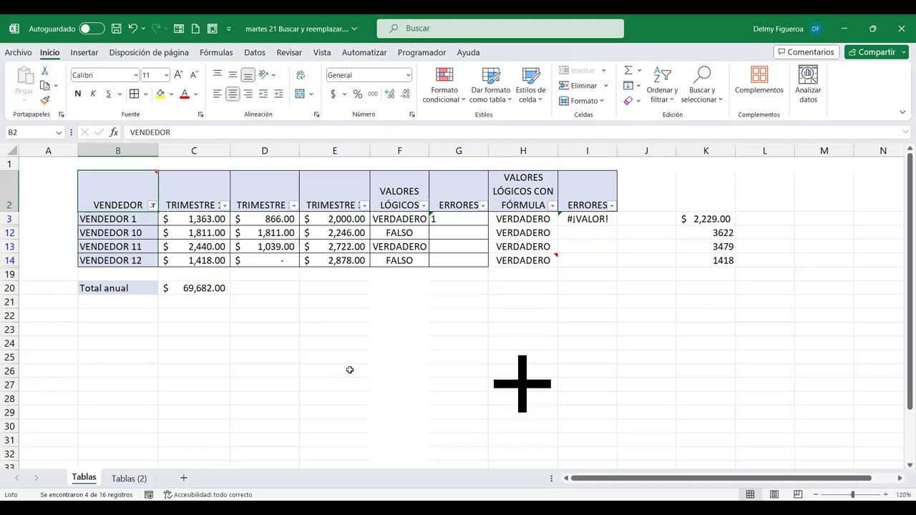
{"action": "key", "text": "F5"}
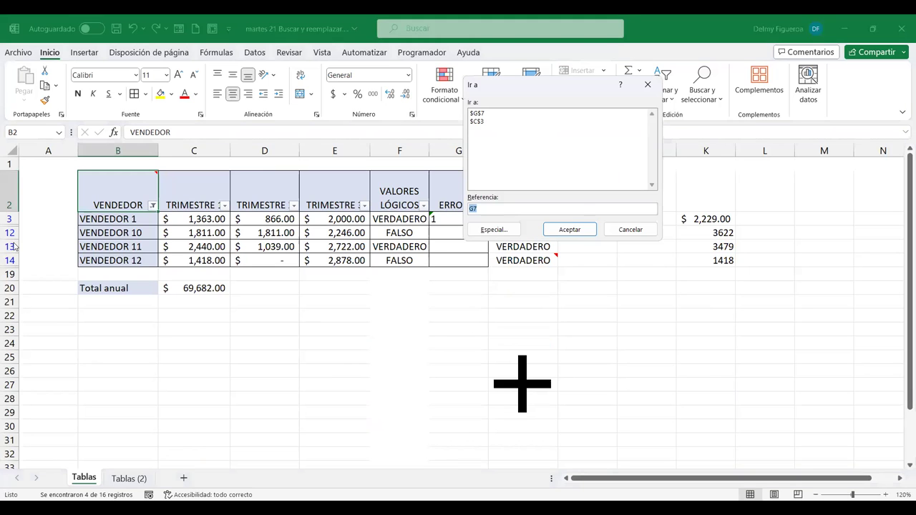
{"action": "left_click", "coordinate": [489, 230]}
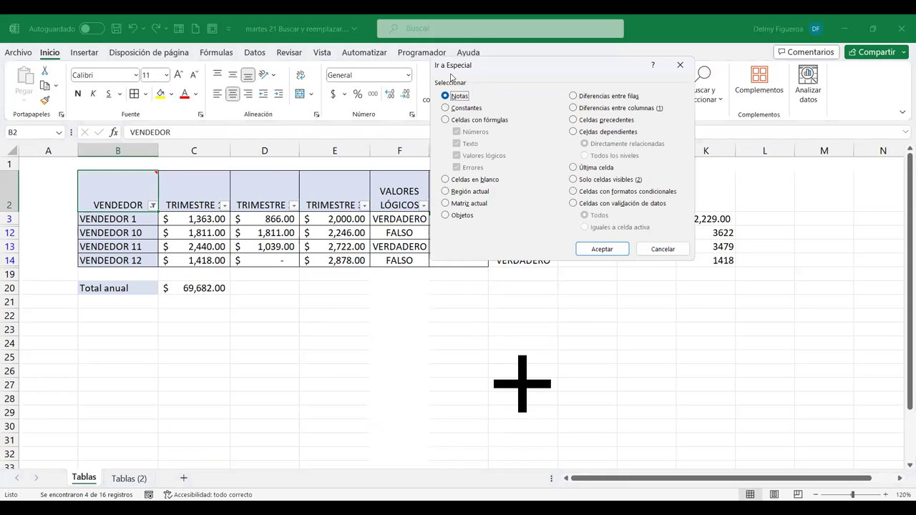
{"action": "left_click", "coordinate": [587, 181]}
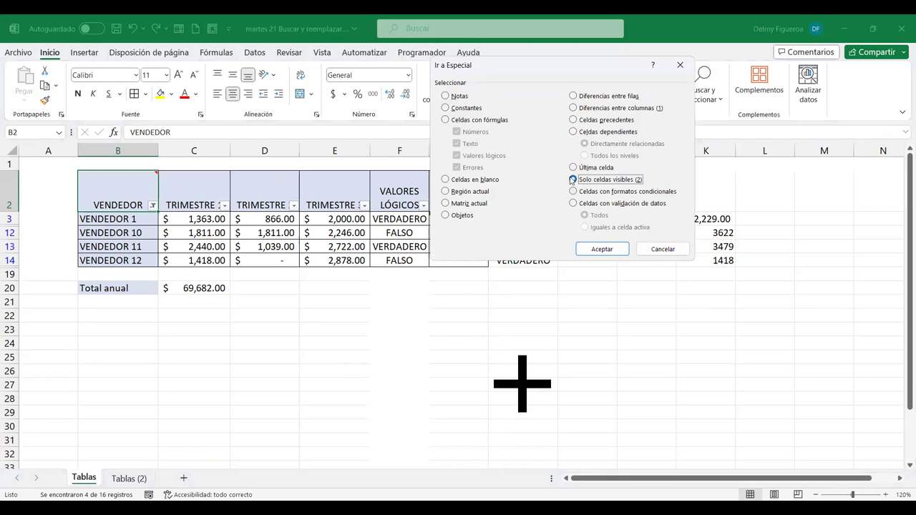
{"action": "left_click", "coordinate": [604, 248]}
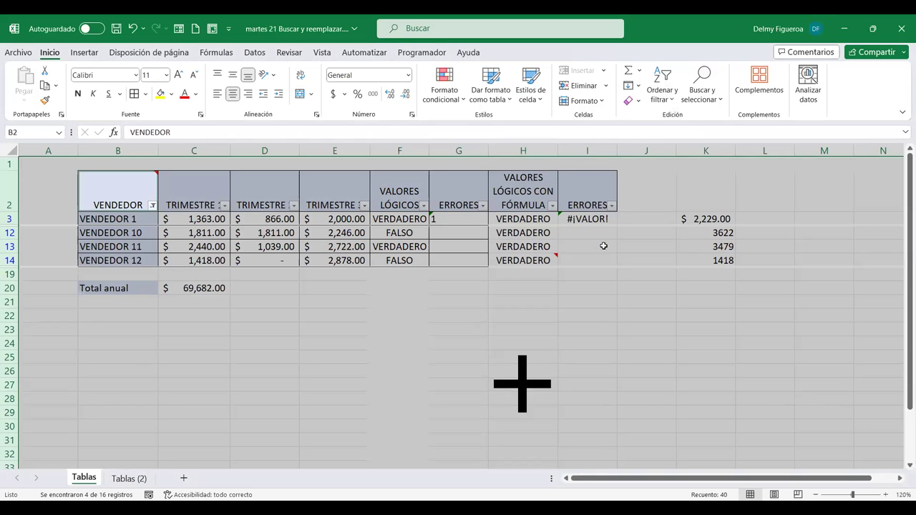
{"action": "left_click", "coordinate": [319, 273]}
{"action": "left_click", "coordinate": [330, 245]}
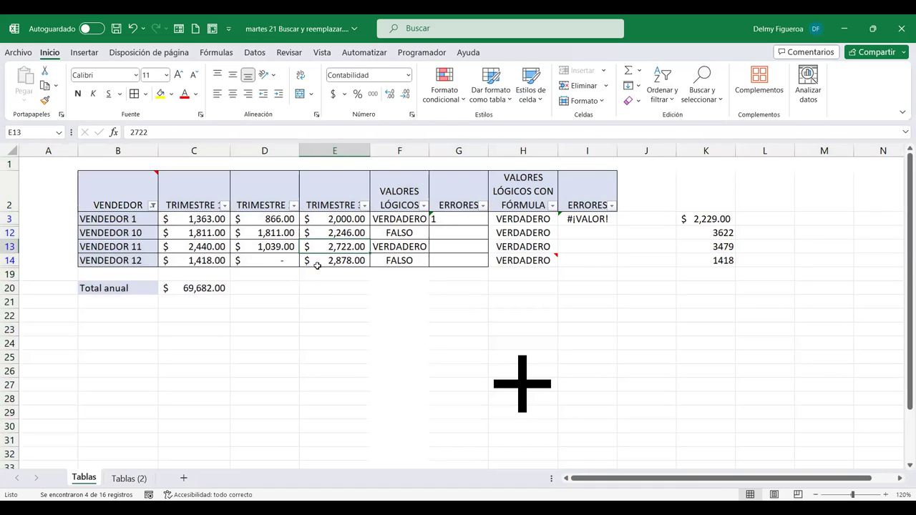
{"action": "key", "text": "ctrl+i"}
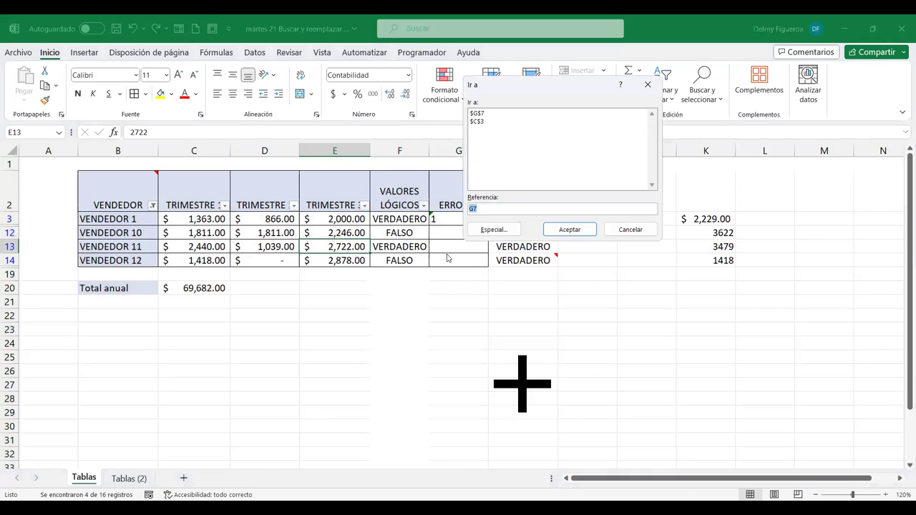
{"action": "left_click", "coordinate": [501, 230]}
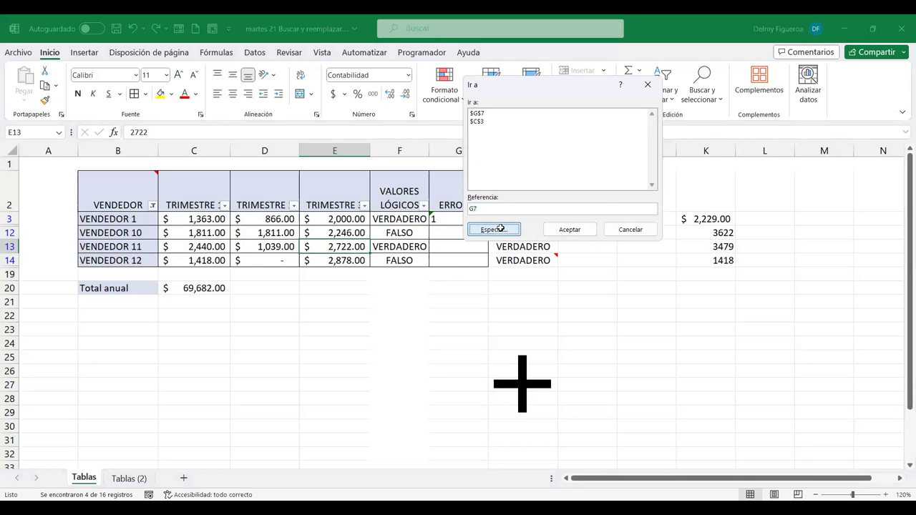
{"action": "left_click", "coordinate": [612, 180]}
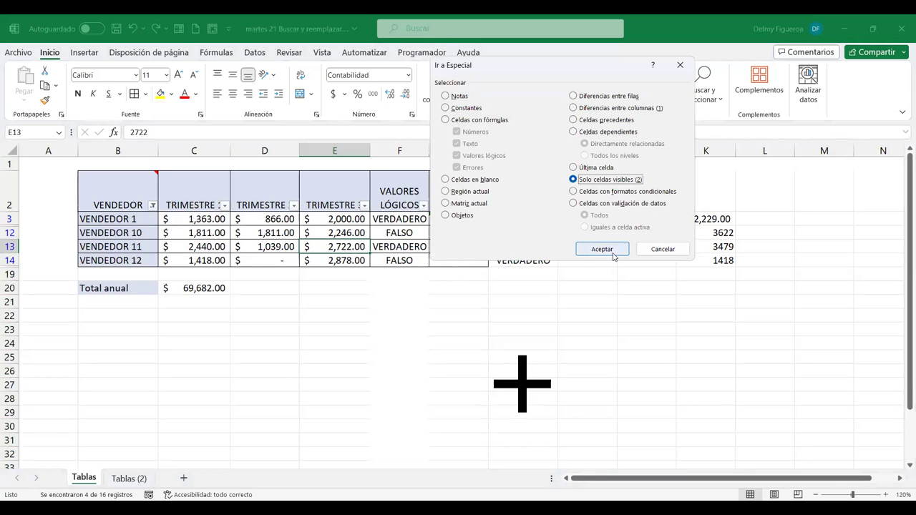
{"action": "left_click", "coordinate": [602, 249]}
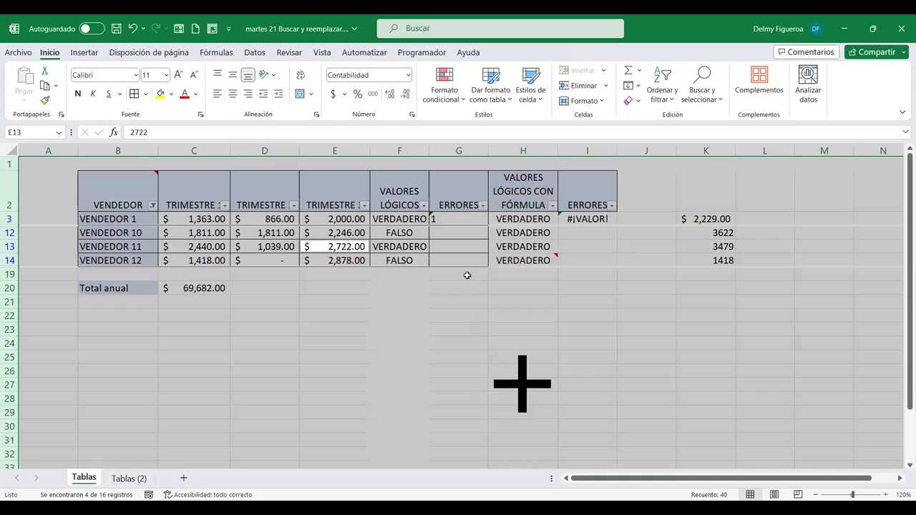
{"action": "left_click", "coordinate": [143, 325]}
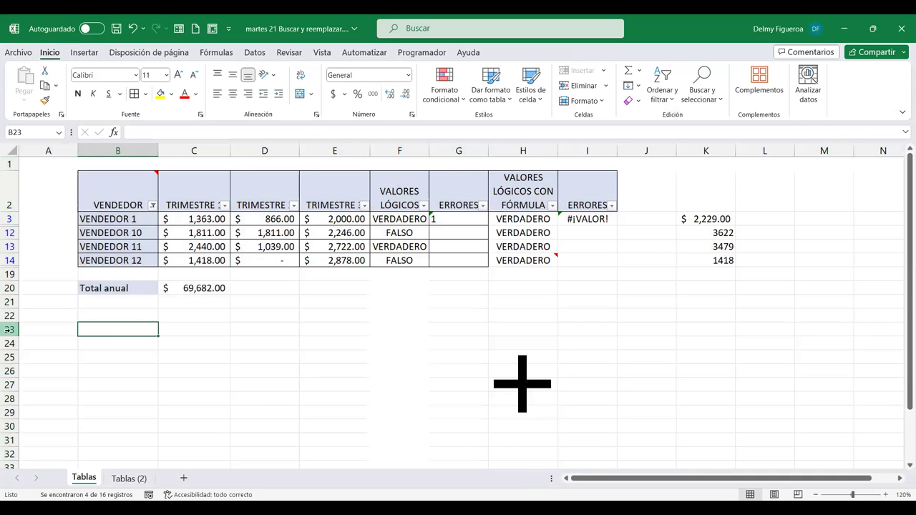
- Hide rows 23 and 24 with Ocultar from the row header menu
{"action": "left_click_drag", "start_coordinate": [7, 329], "coordinate": [9, 344]}
{"action": "right_click", "coordinate": [9, 343]}
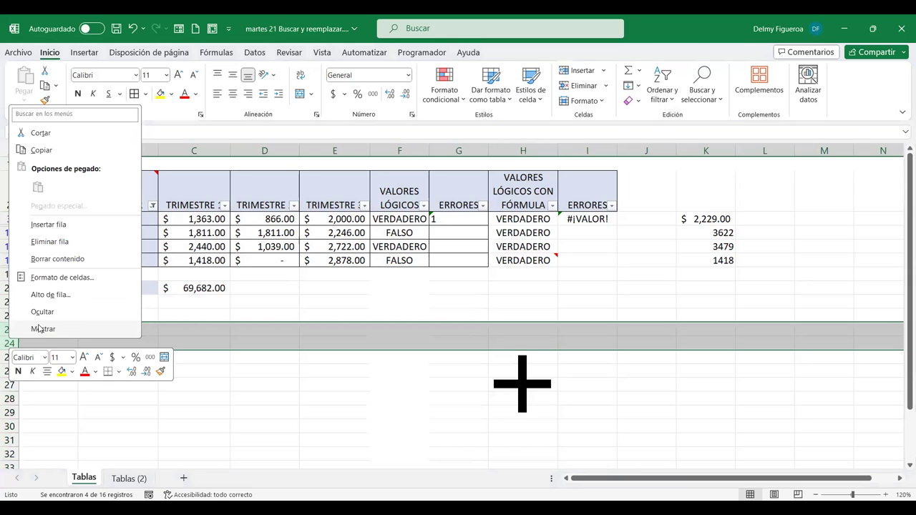
{"action": "left_click", "coordinate": [41, 311]}
- Select only the visible cells from A28, skipping the hidden rows
{"action": "left_click", "coordinate": [75, 372]}
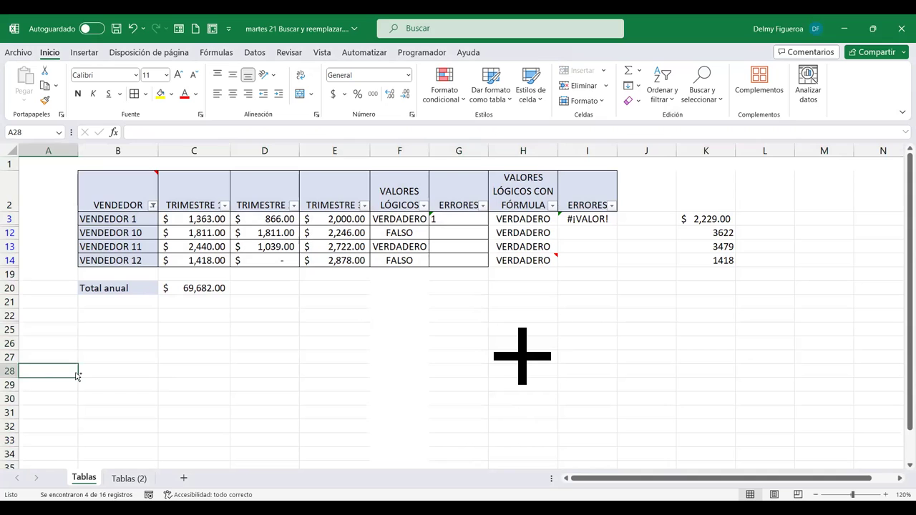
{"action": "key", "text": "F5"}
{"action": "left_click", "coordinate": [516, 230]}
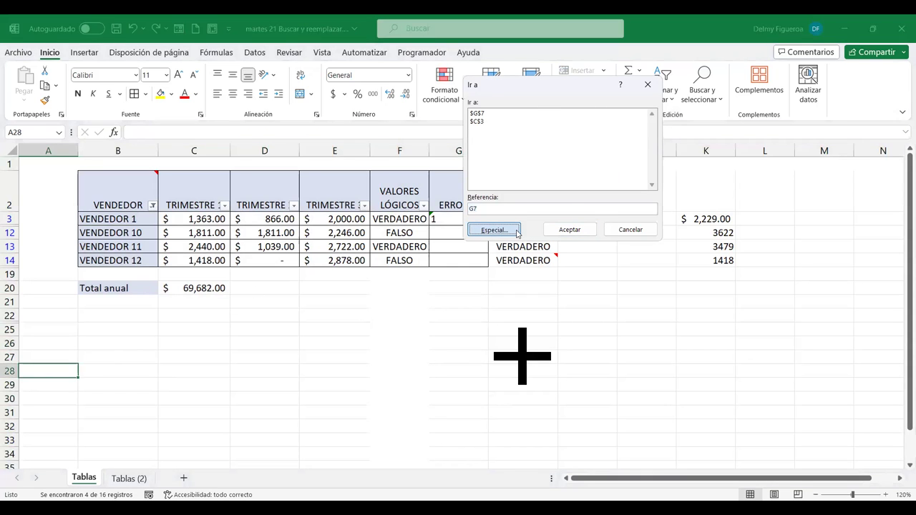
{"action": "left_click", "coordinate": [613, 184]}
{"action": "left_click", "coordinate": [615, 249]}
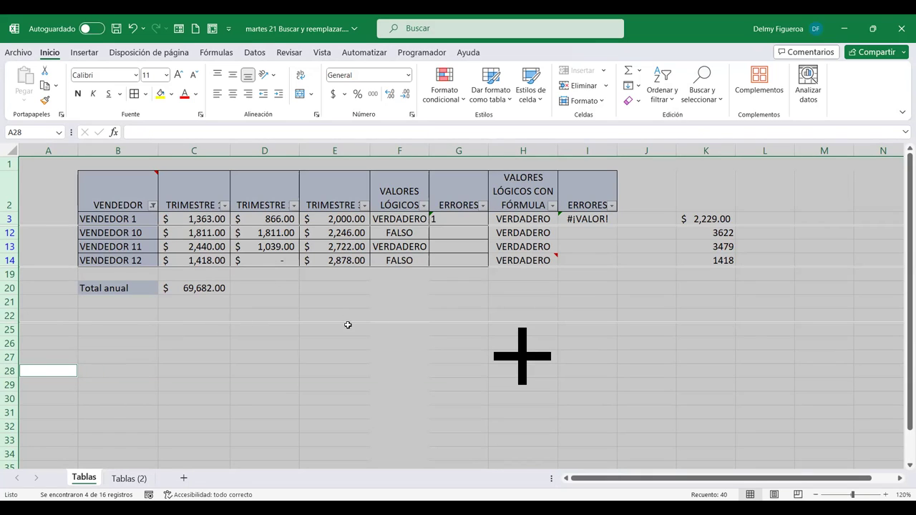
- Reopen Go To Special and cancel without selecting, then return to cell A1
{"action": "left_click", "coordinate": [434, 352]}
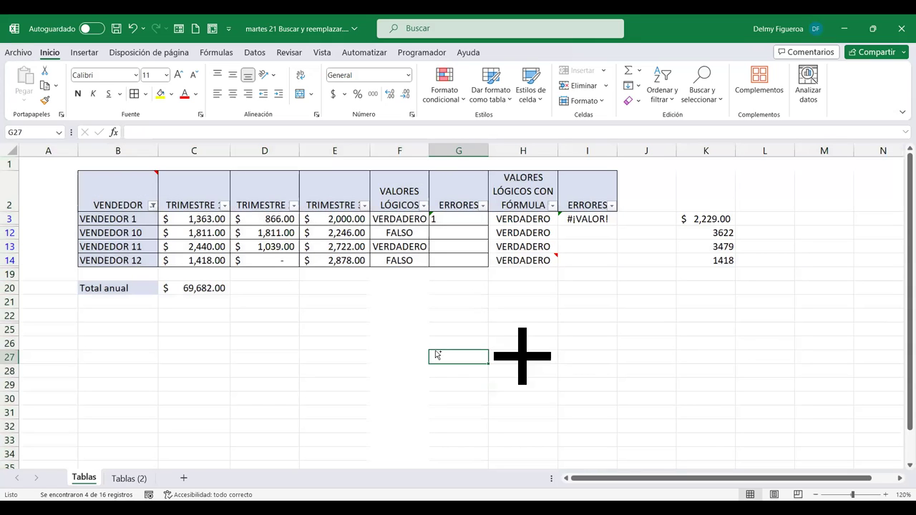
{"action": "key", "text": "F5"}
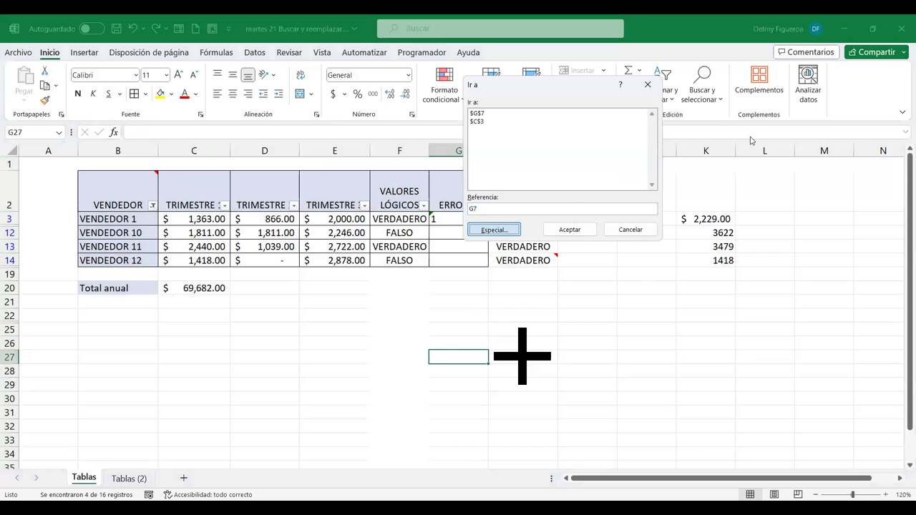
{"action": "key", "text": "Return"}
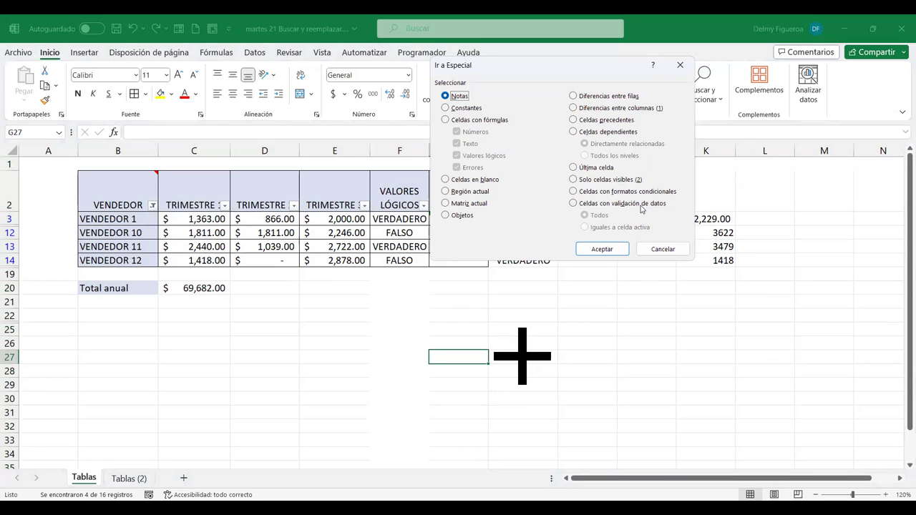
{"action": "left_click", "coordinate": [663, 248]}
{"action": "left_click", "coordinate": [614, 361]}
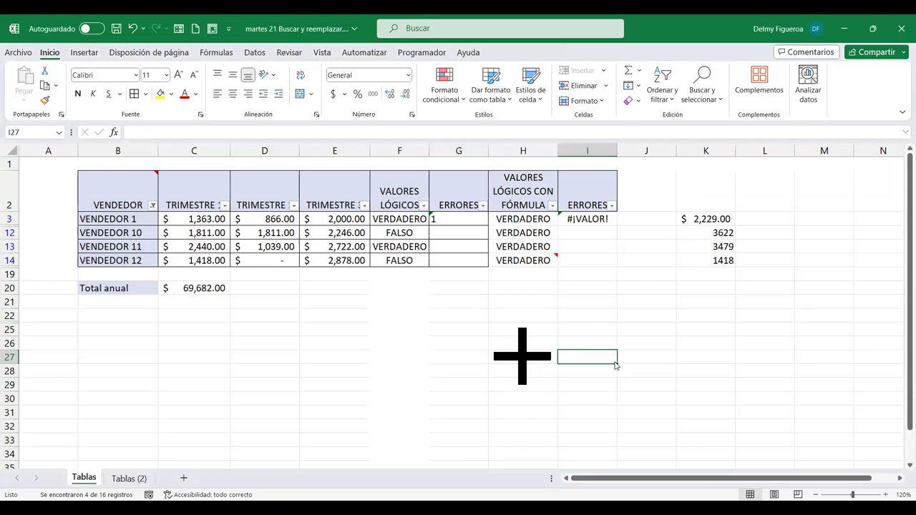
{"action": "key", "text": "F5"}
{"action": "key", "text": "Escape"}
{"action": "key", "text": "ctrl+Home"}
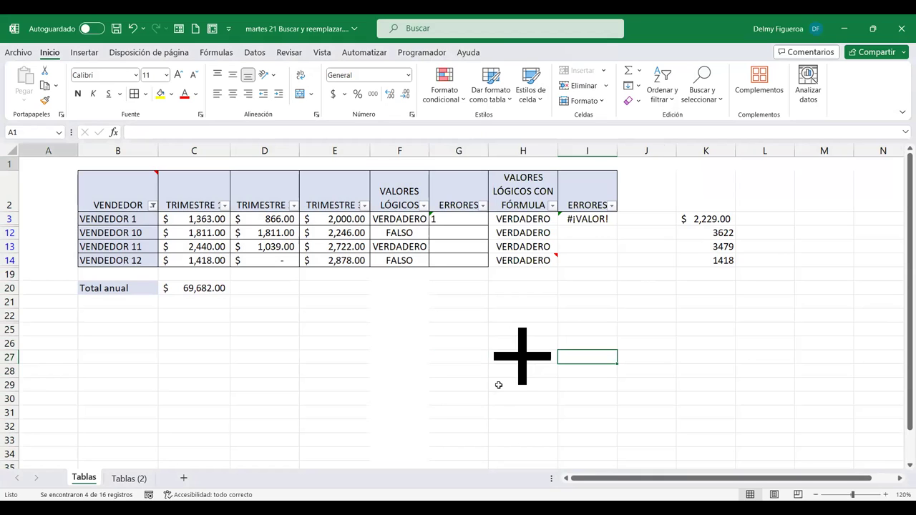